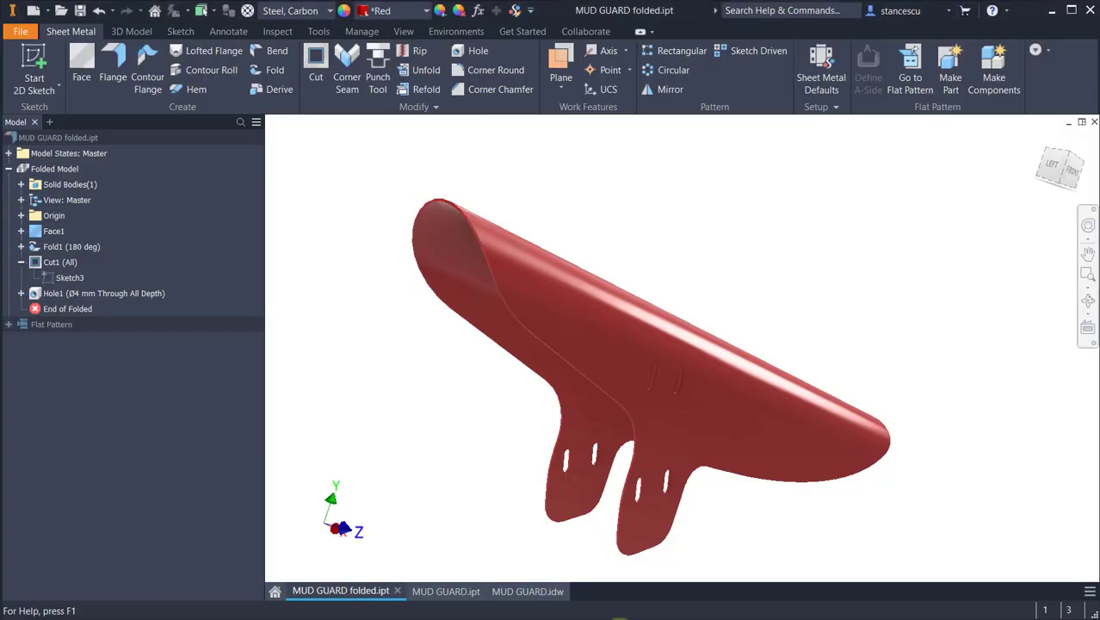
- Examine the folded mud guard model, then the flat pattern and the folded views with their dimensions in MUD GUARD.idw
key(F6)
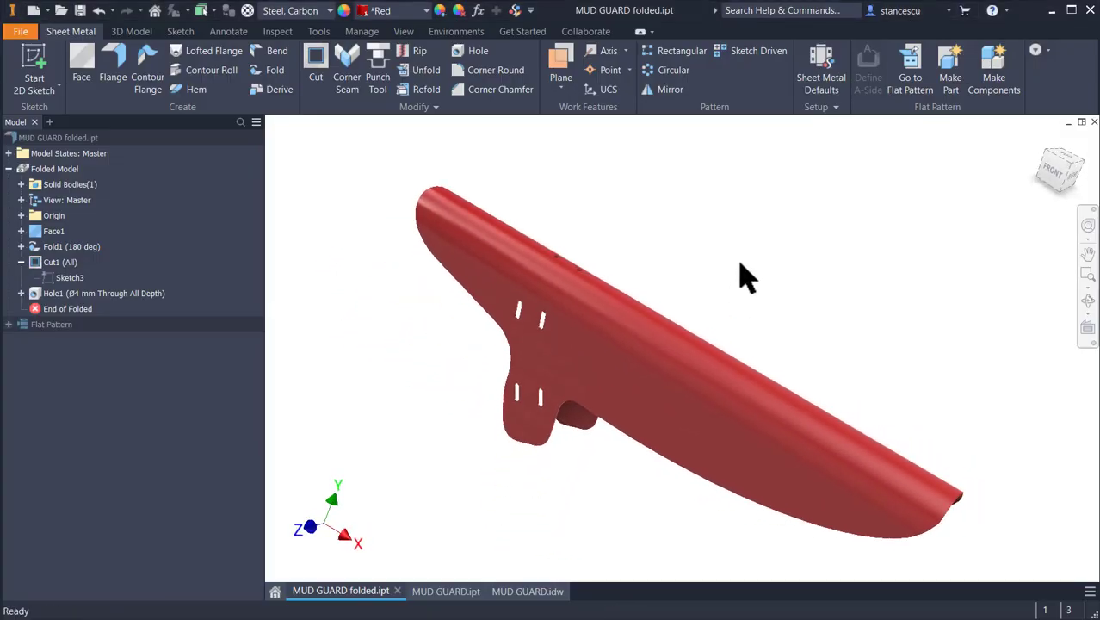
click(525, 594)
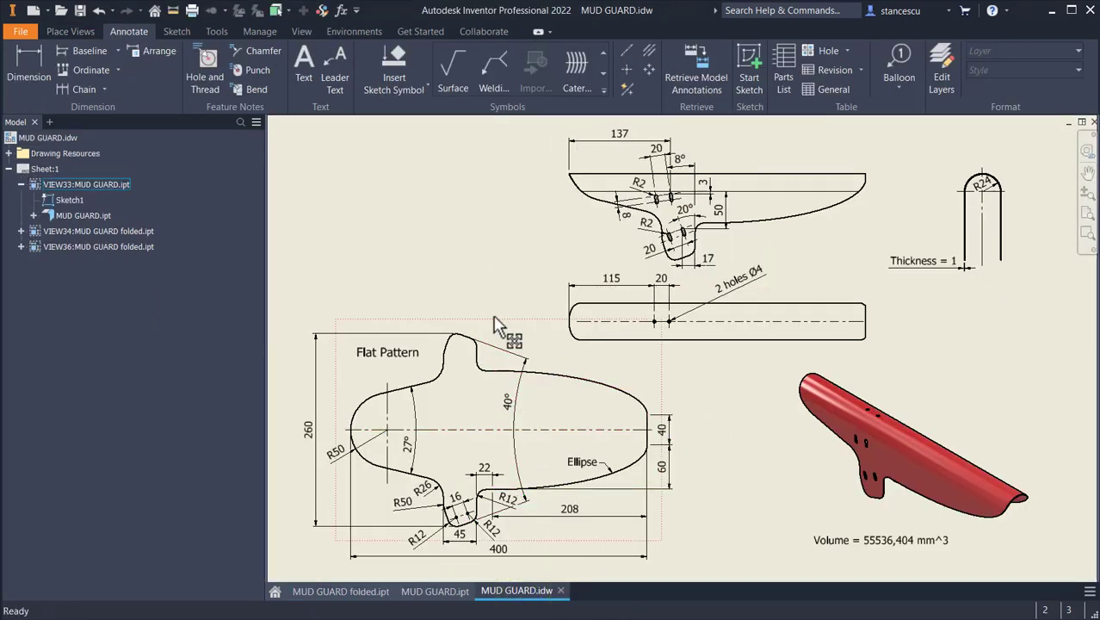
click(517, 439)
scroll(698, 446, up, 4)
mouse_move(700, 450)
middle_down()
mouse_move(769, 392)
mouse_move(931, 379)
middle_up()
scroll(951, 385, down, 3)
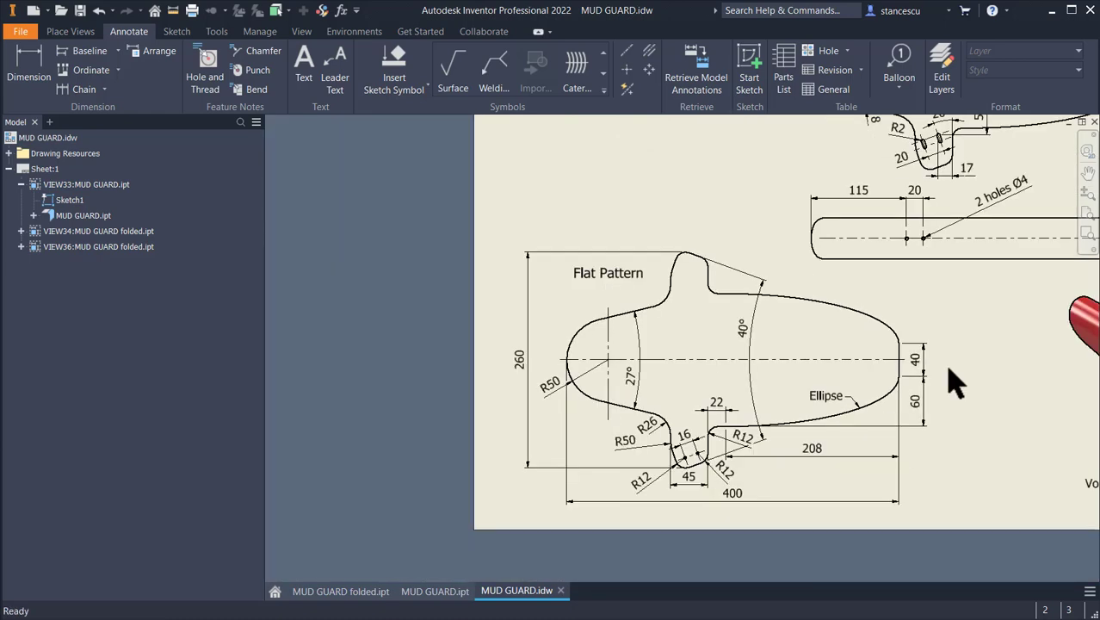
scroll(953, 385, up, 4)
scroll(953, 384, down, 2)
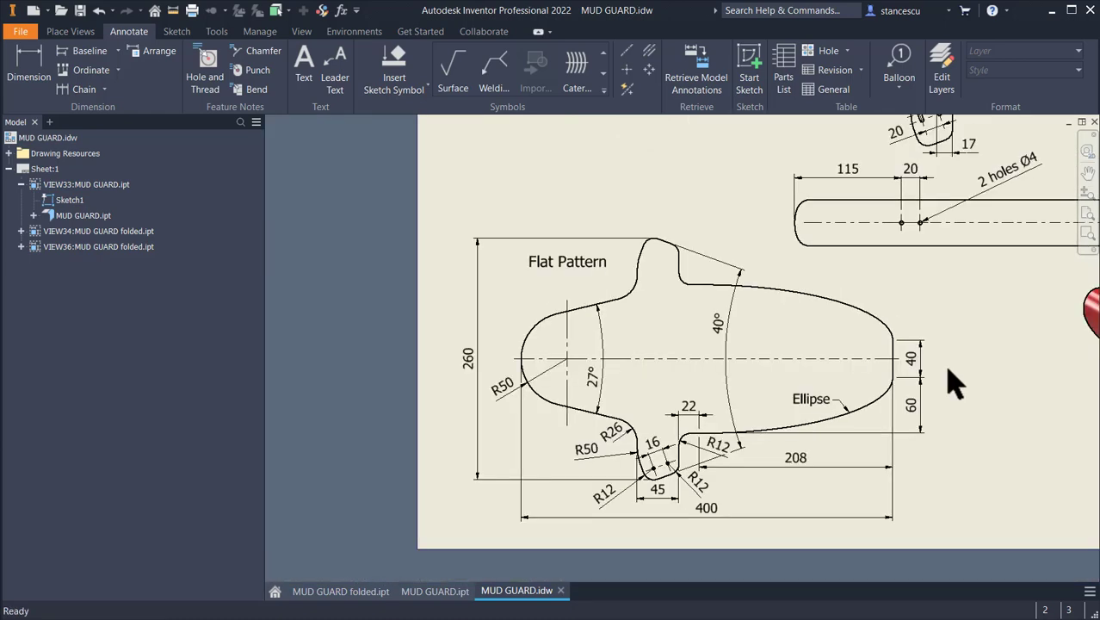
middle_drag(944, 380, 858, 400)
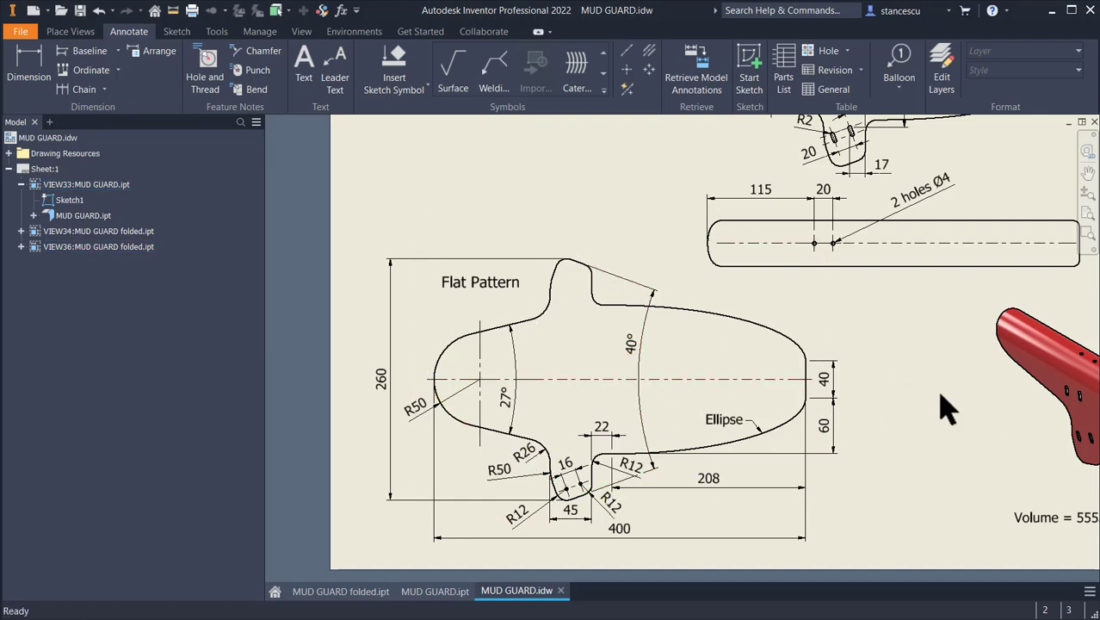
middle_drag(940, 396, 622, 516)
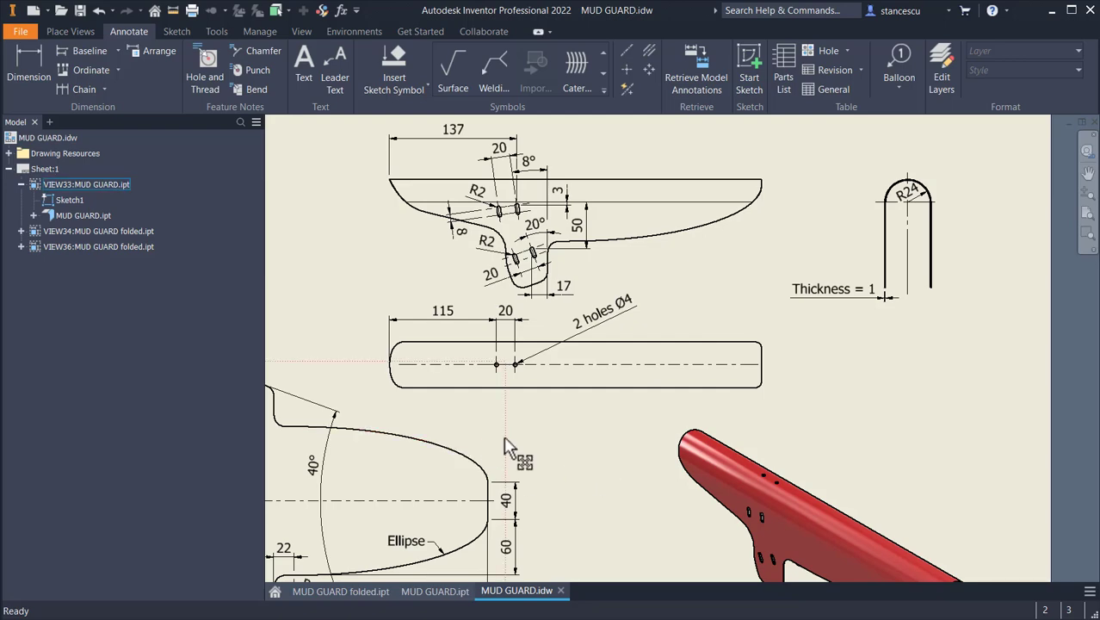
mouse_move(508, 449)
middle_down()
mouse_move(624, 376)
mouse_move(601, 457)
middle_up()
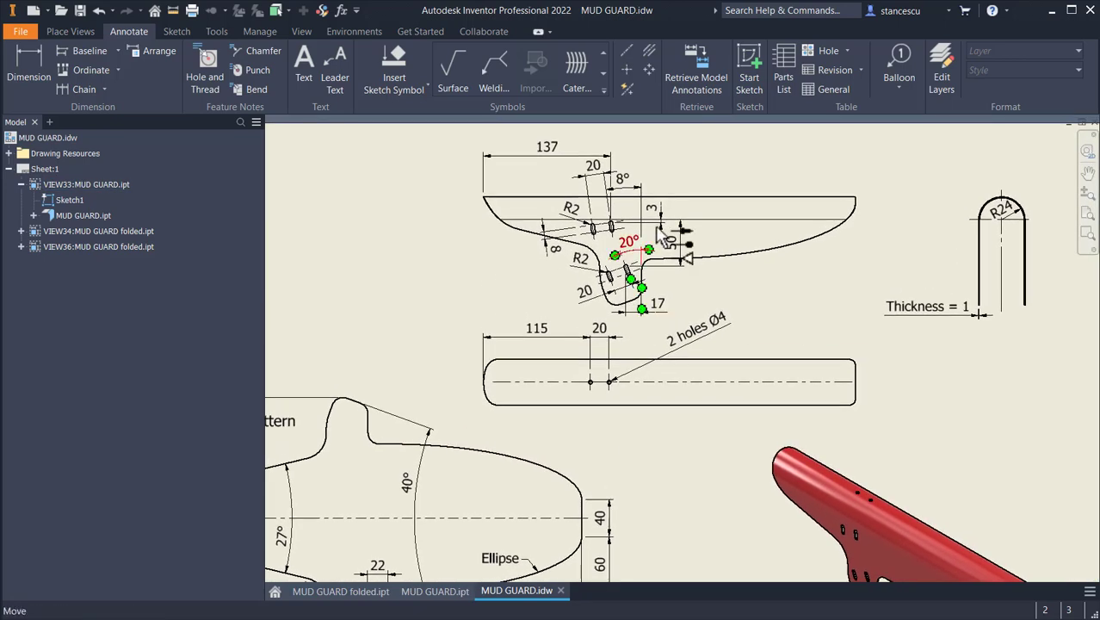
- Create a new part from the metric Sheet Metal (mm).ipt template and start a 2D sketch on the XY plane
click(35, 11)
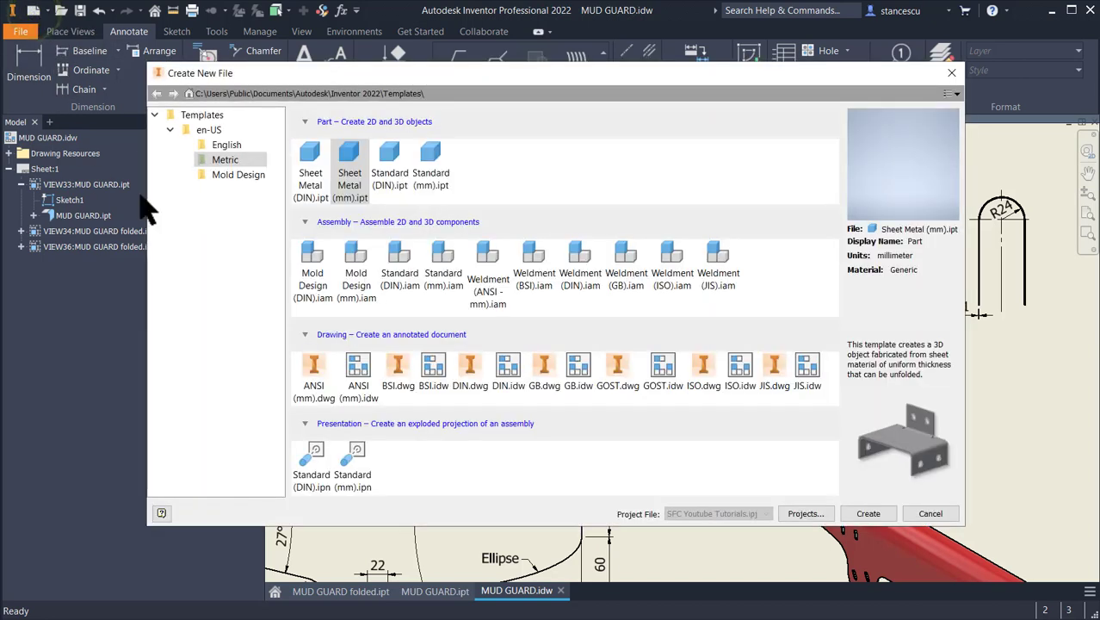
double_click(349, 167)
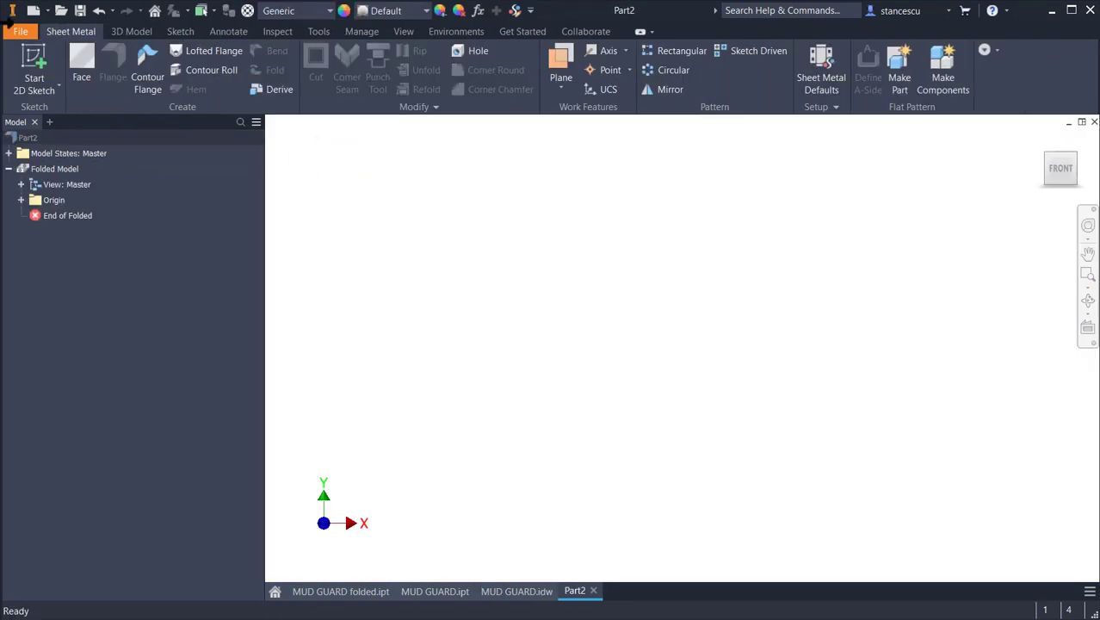
click(34, 67)
click(644, 210)
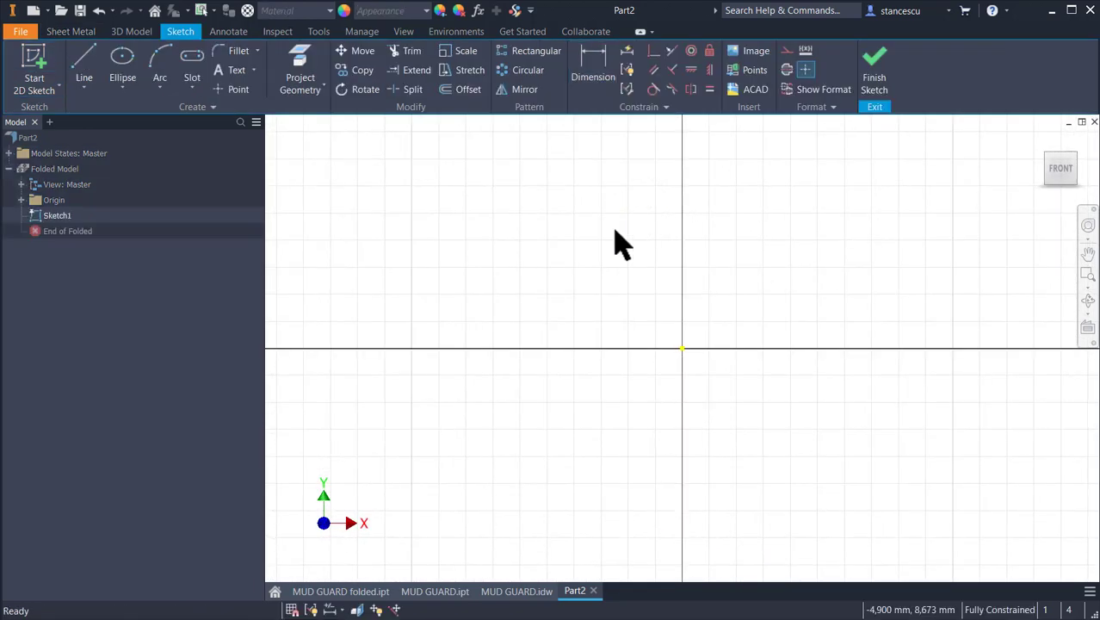
scroll(586, 275, up, 2)
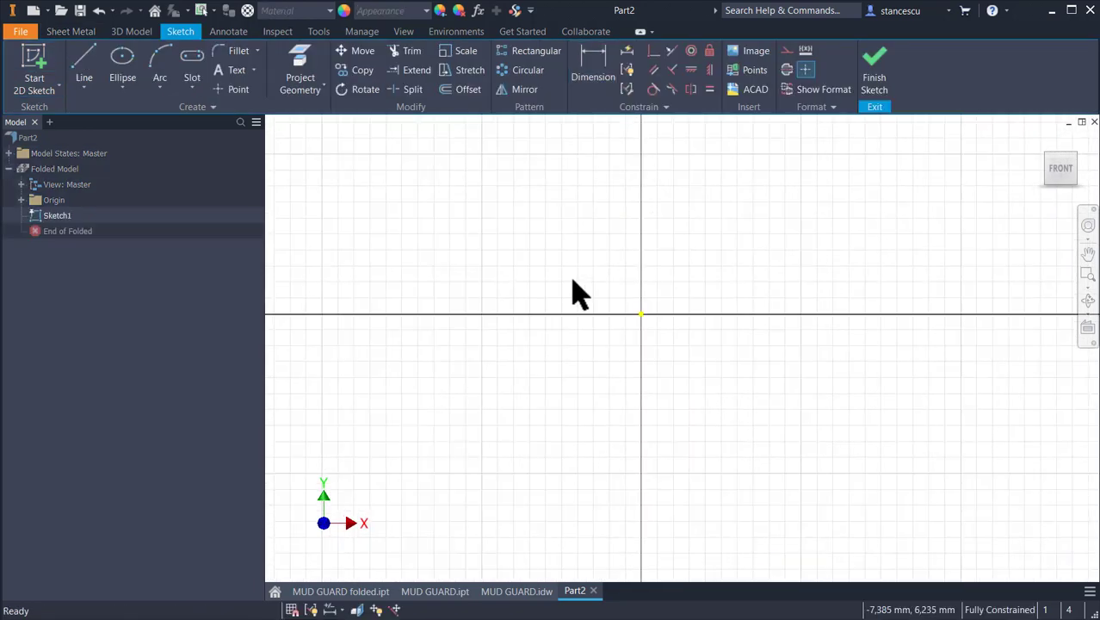
- Examine the elliptical edge of the flat pattern and its end points and dimensions in MUD GUARD.idw
click(515, 591)
mouse_move(634, 458)
middle_down()
mouse_move(654, 379)
mouse_move(818, 255)
middle_up()
scroll(814, 266, down, 4)
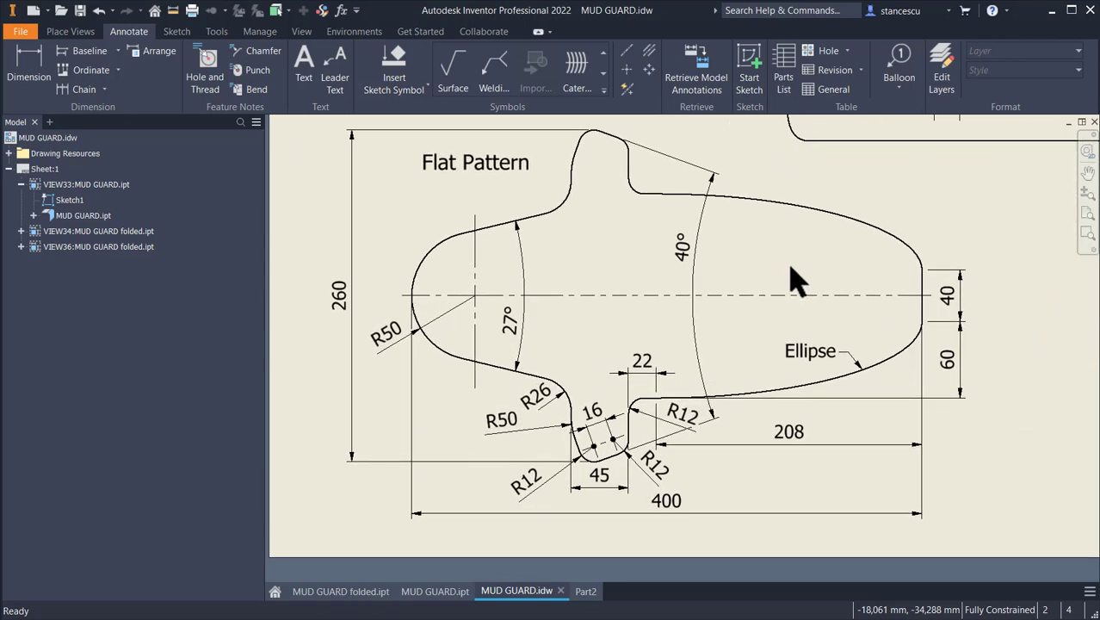
scroll(766, 338, up, 2)
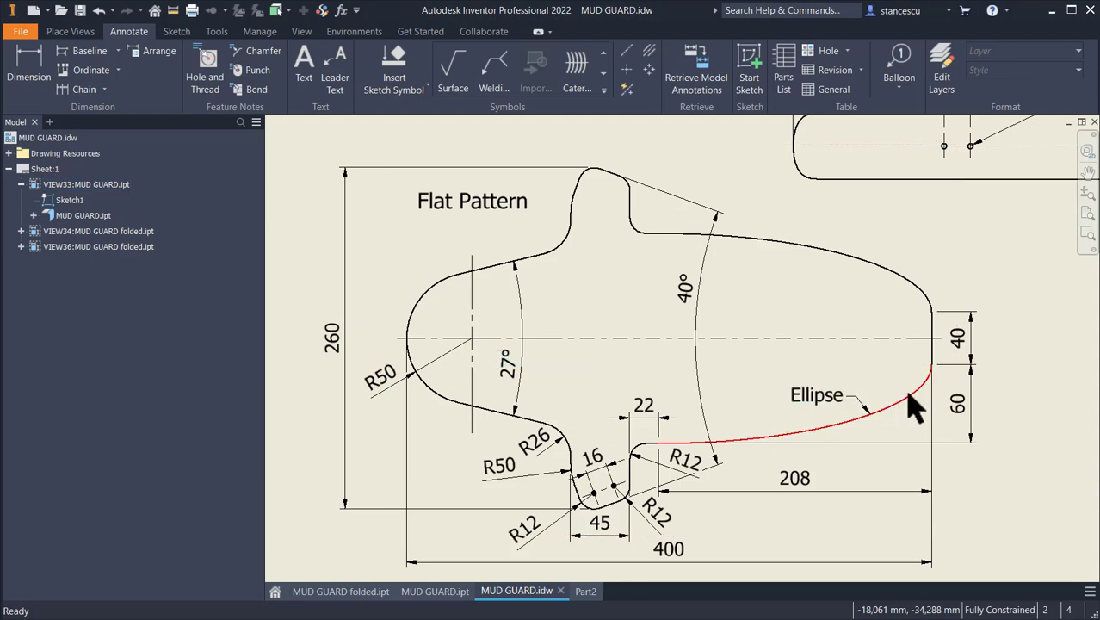
click(933, 377)
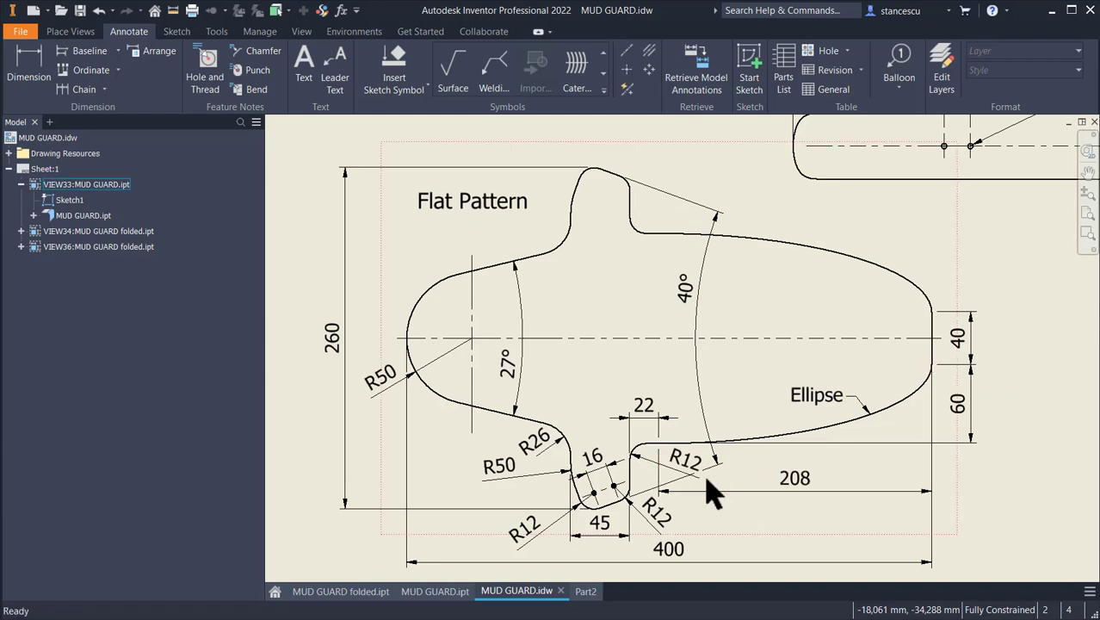
click(658, 444)
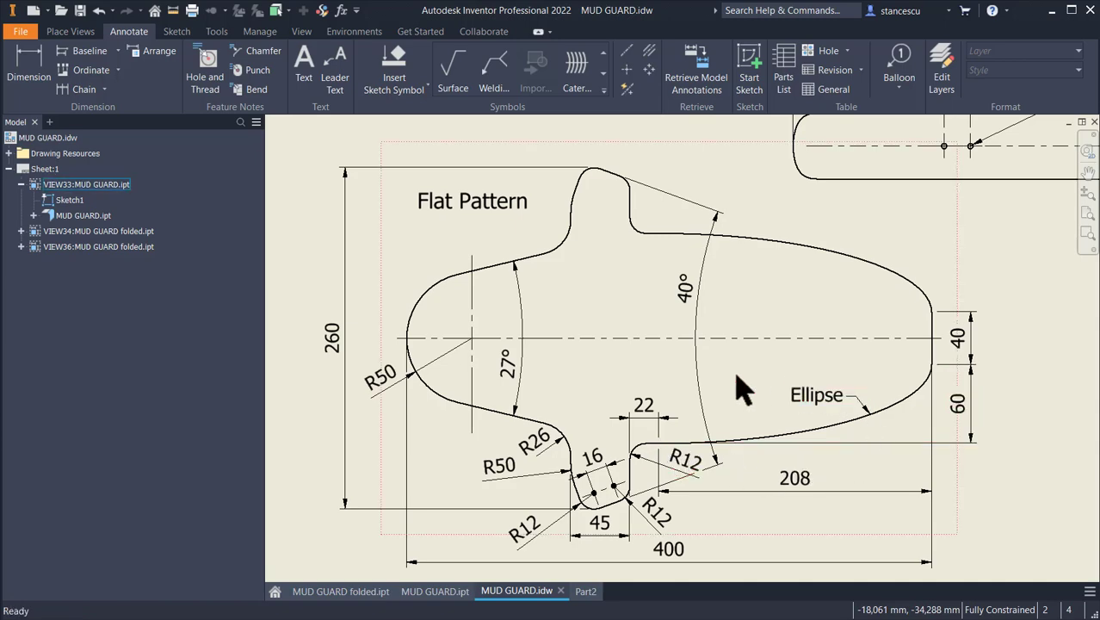
- In Part2, sketch a horizontal ellipse below the origin with semi-axes of about 47.5 mm and 9.9 mm
click(587, 592)
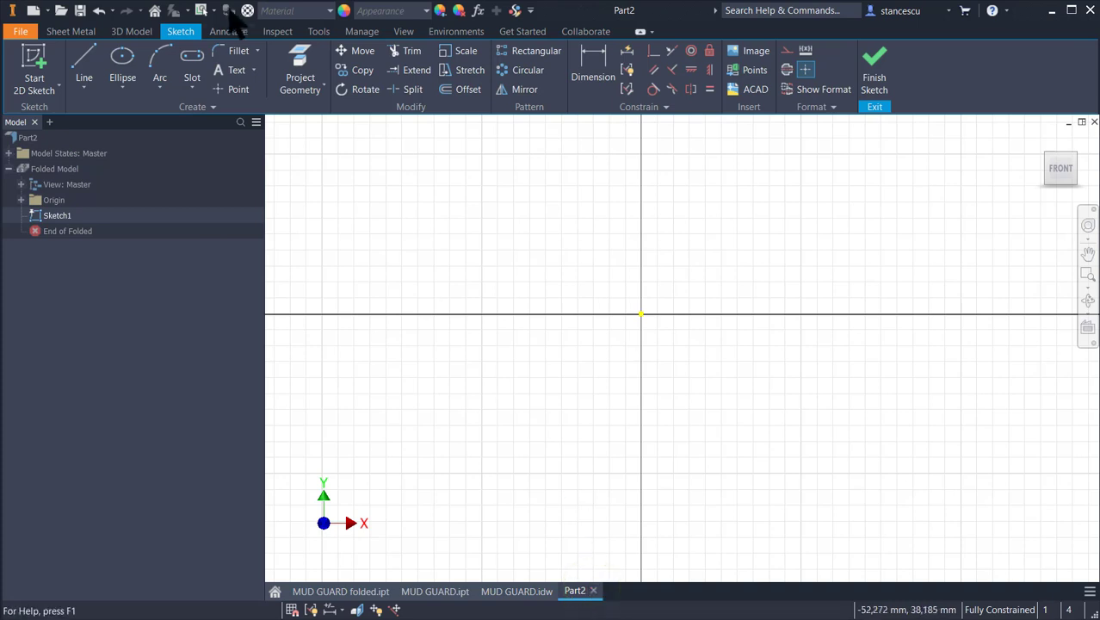
click(121, 93)
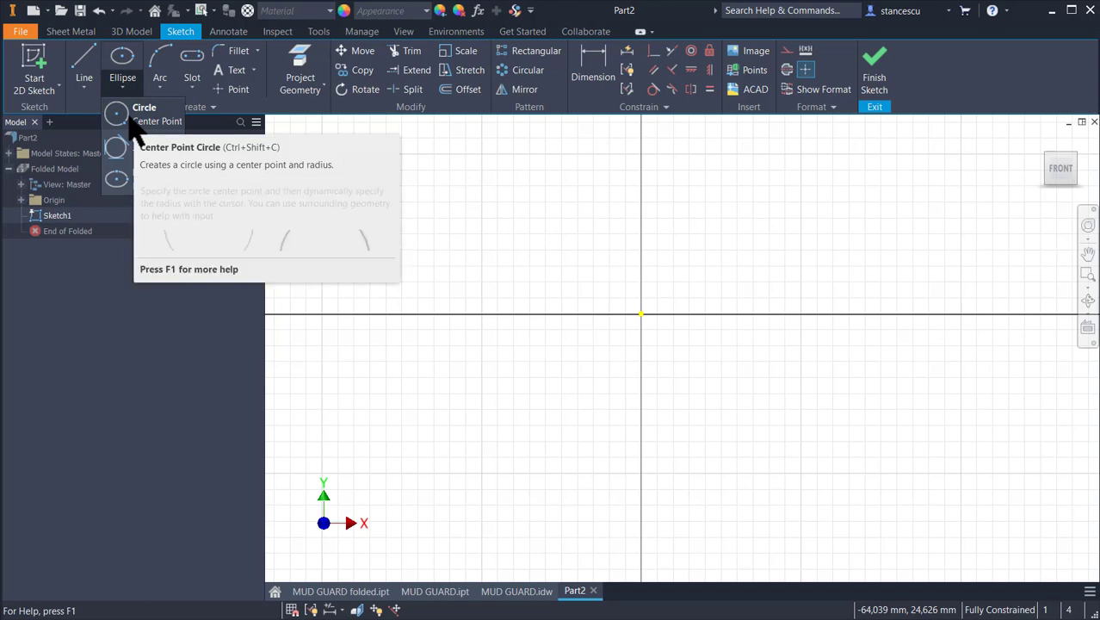
click(126, 192)
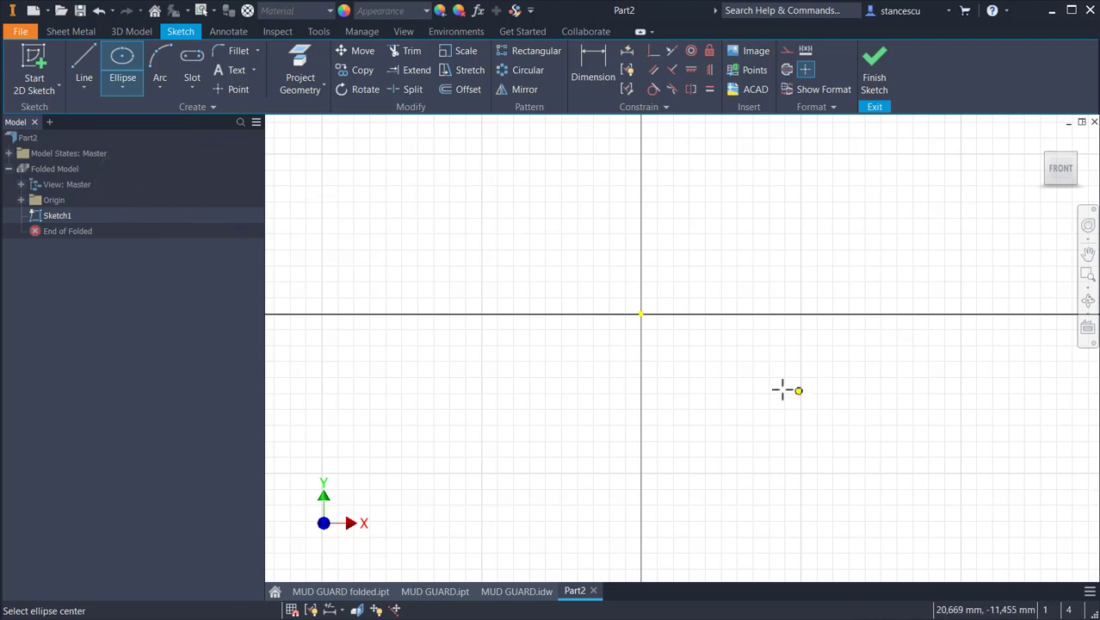
click(521, 417)
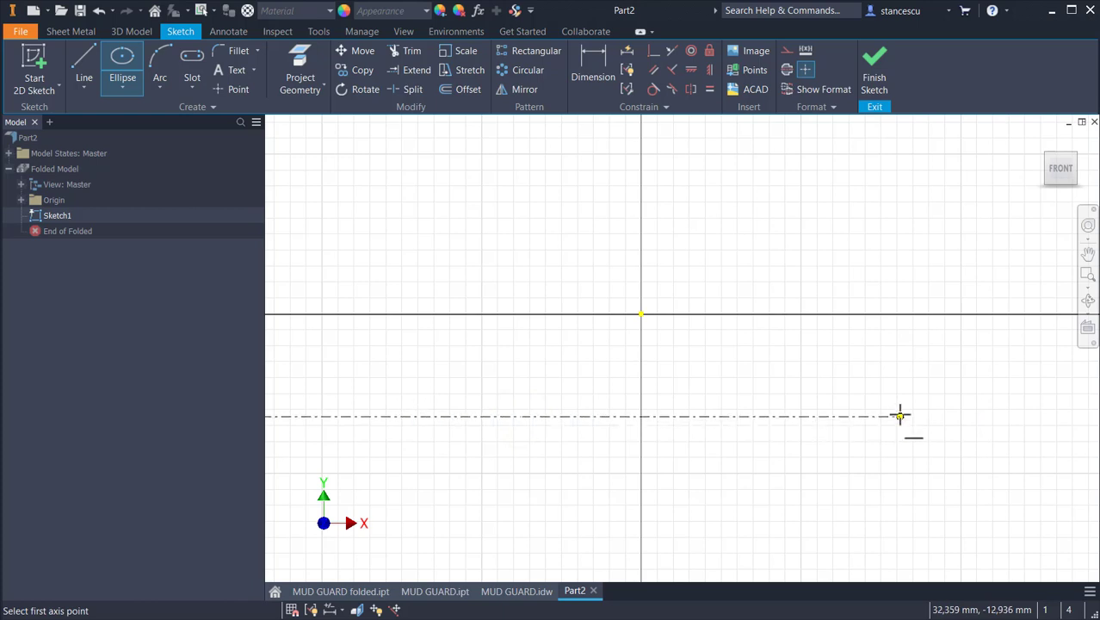
click(899, 416)
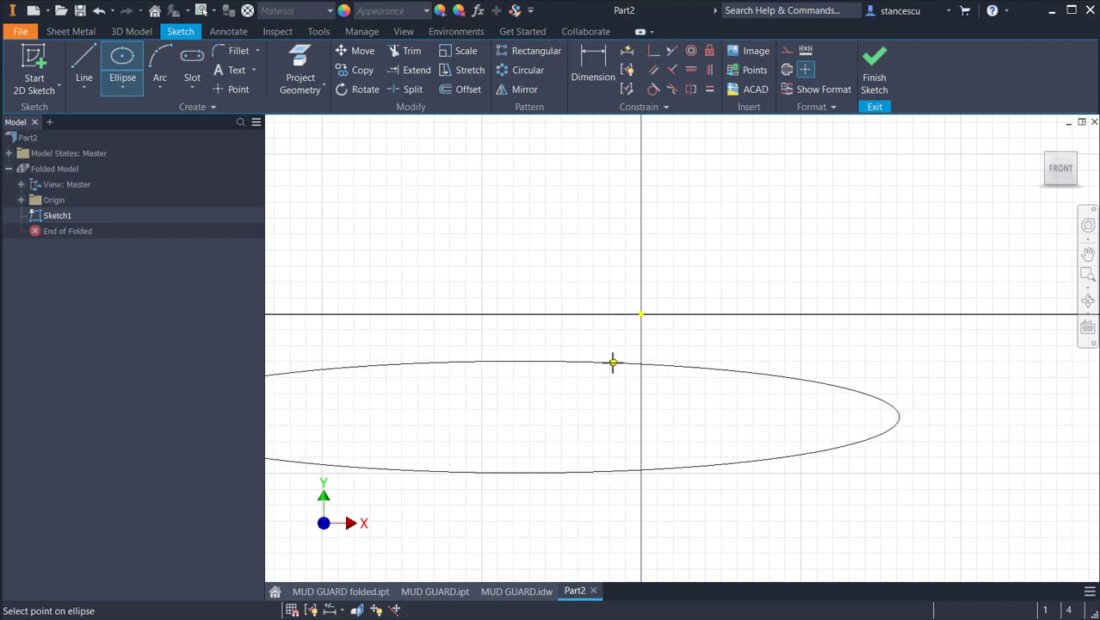
click(506, 337)
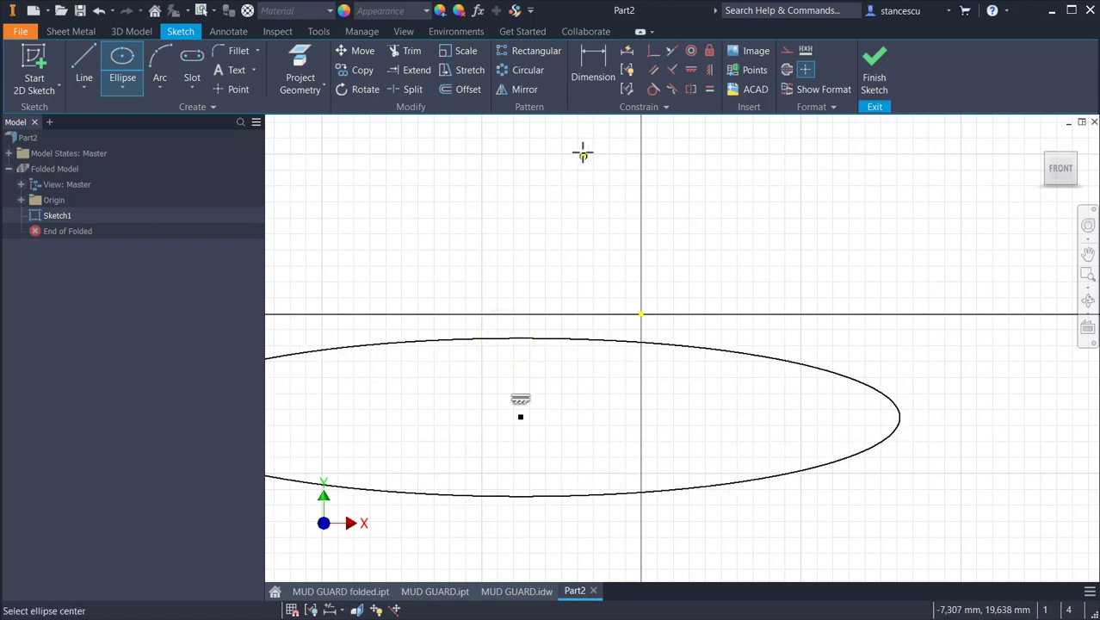
- Check the ellipse's dimensions in MUD GUARD.idw and dimension the vertical semi-axis in Part2 at 60 mm
click(515, 592)
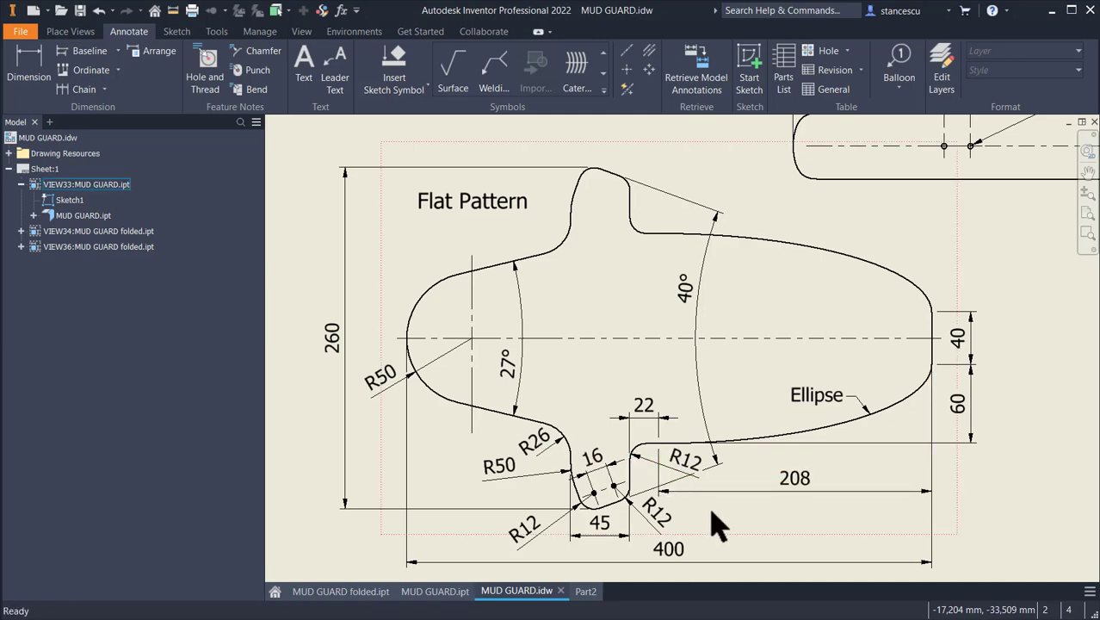
click(586, 592)
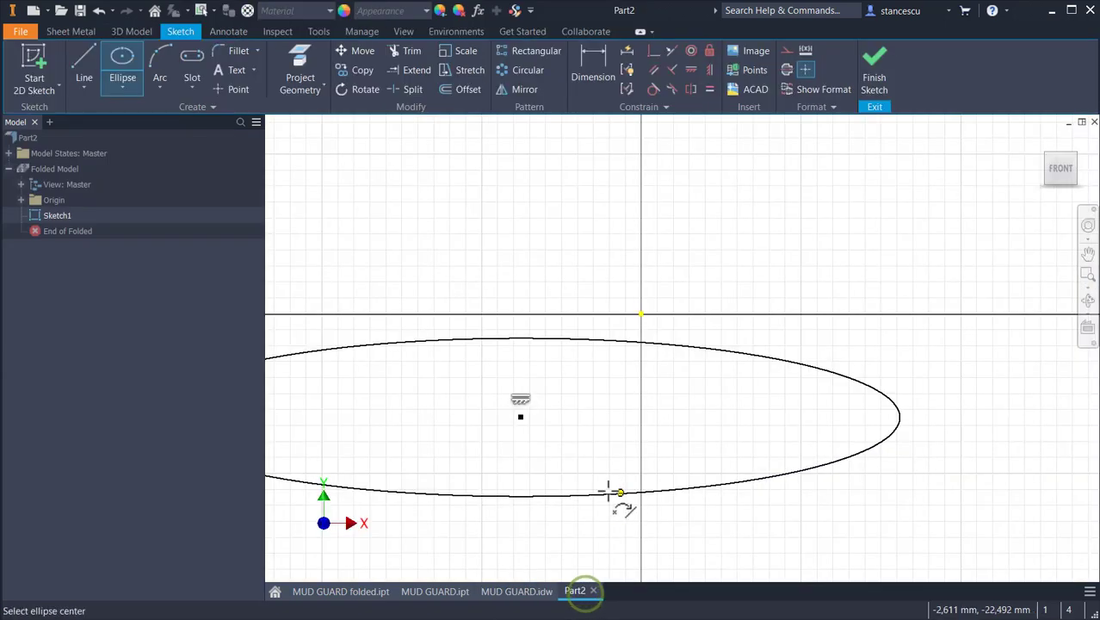
click(593, 61)
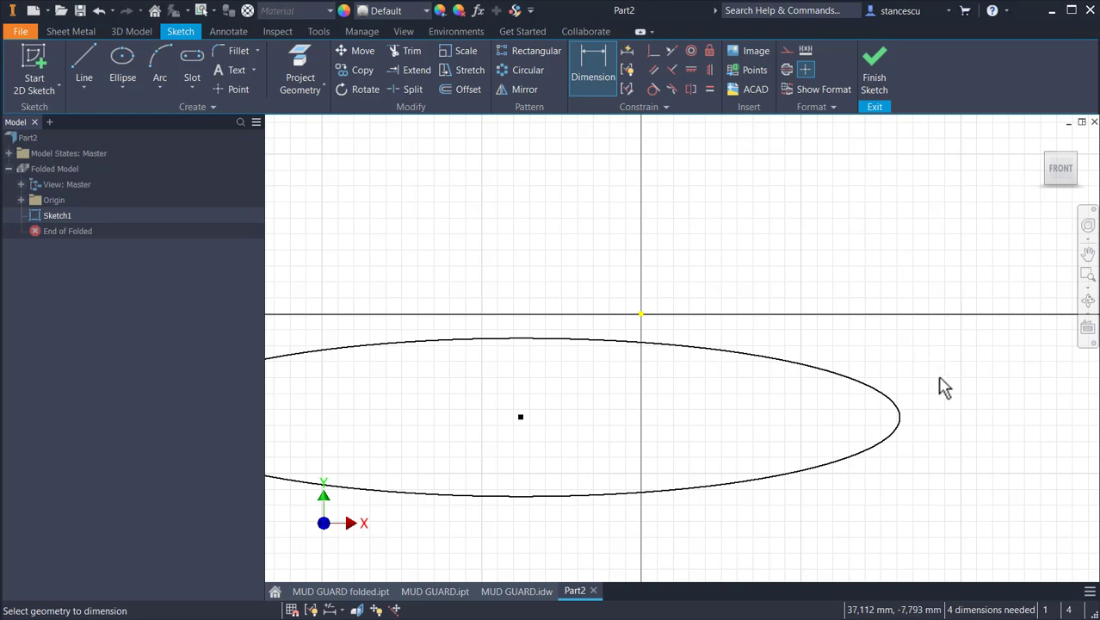
click(858, 456)
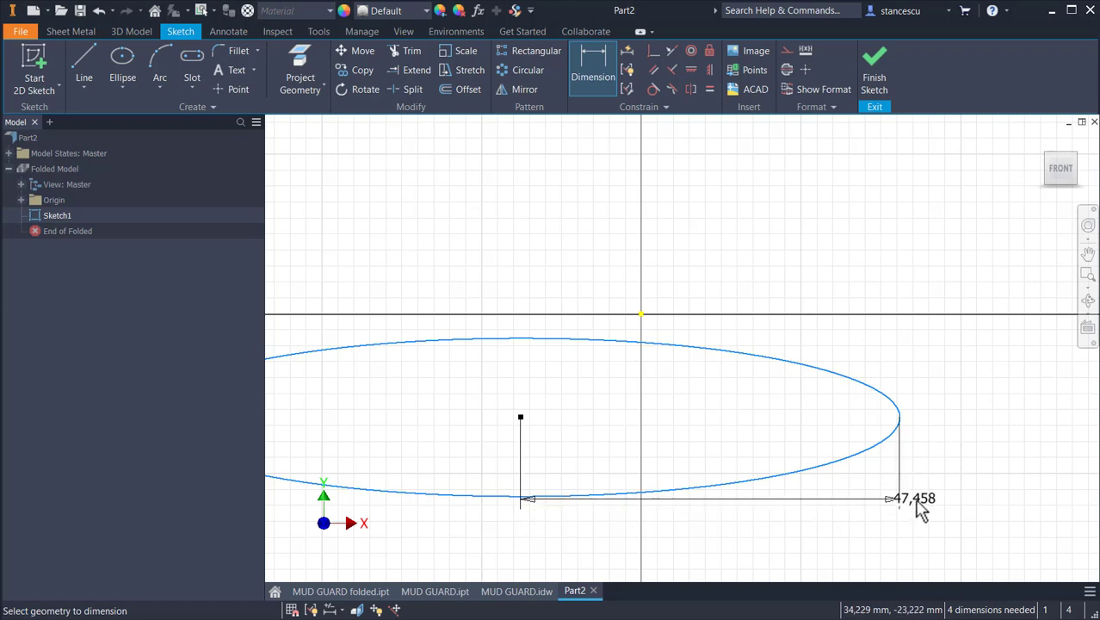
click(958, 499)
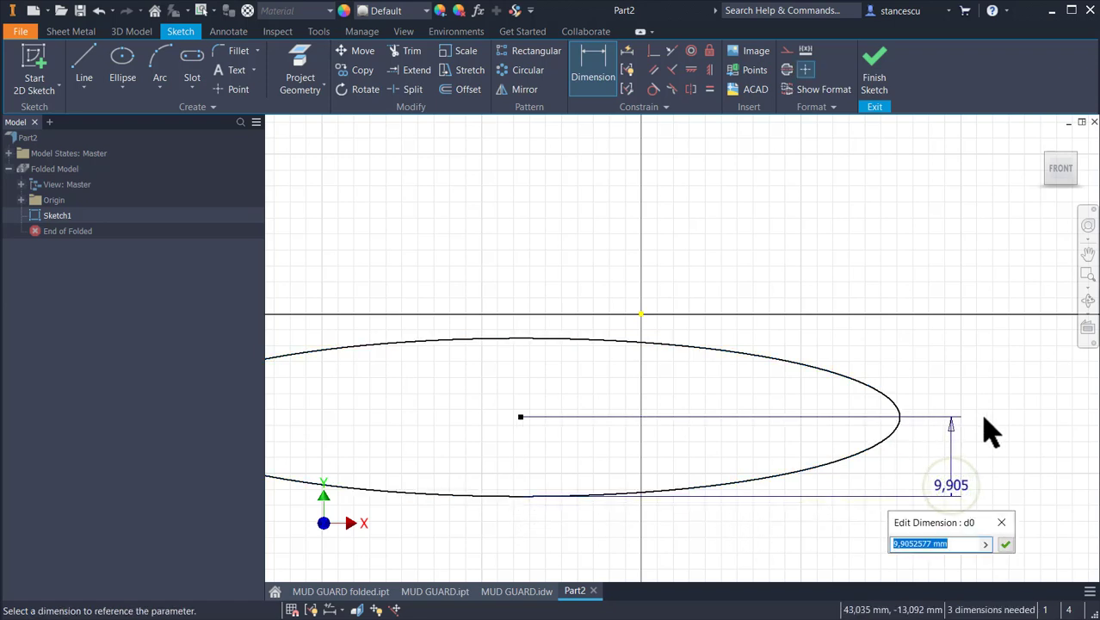
text(6)
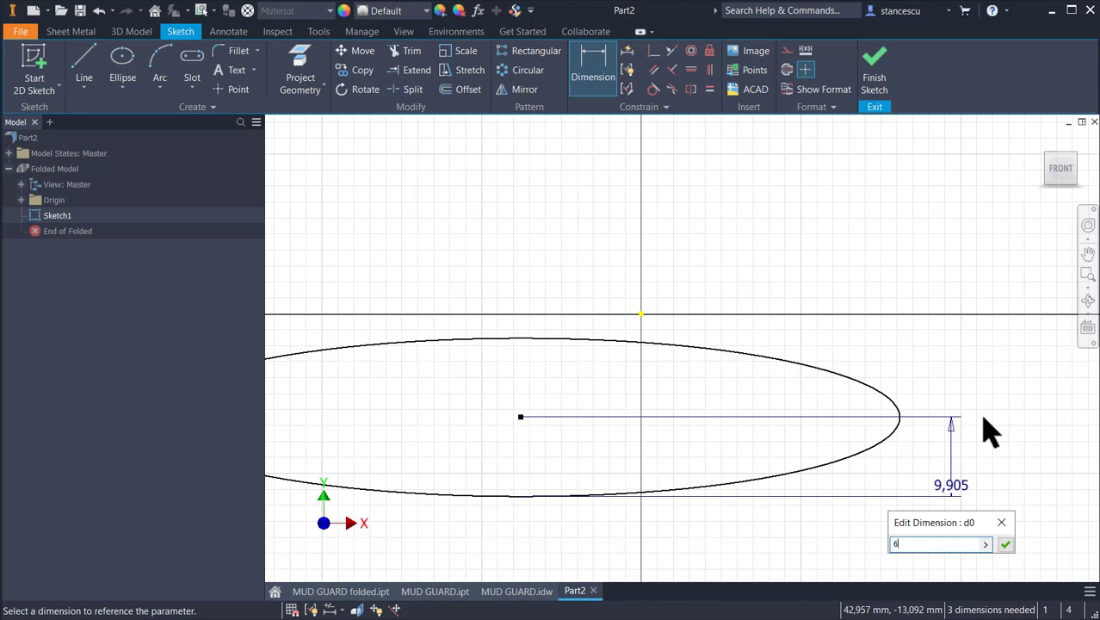
text(0)
key(Return)
key(Home)
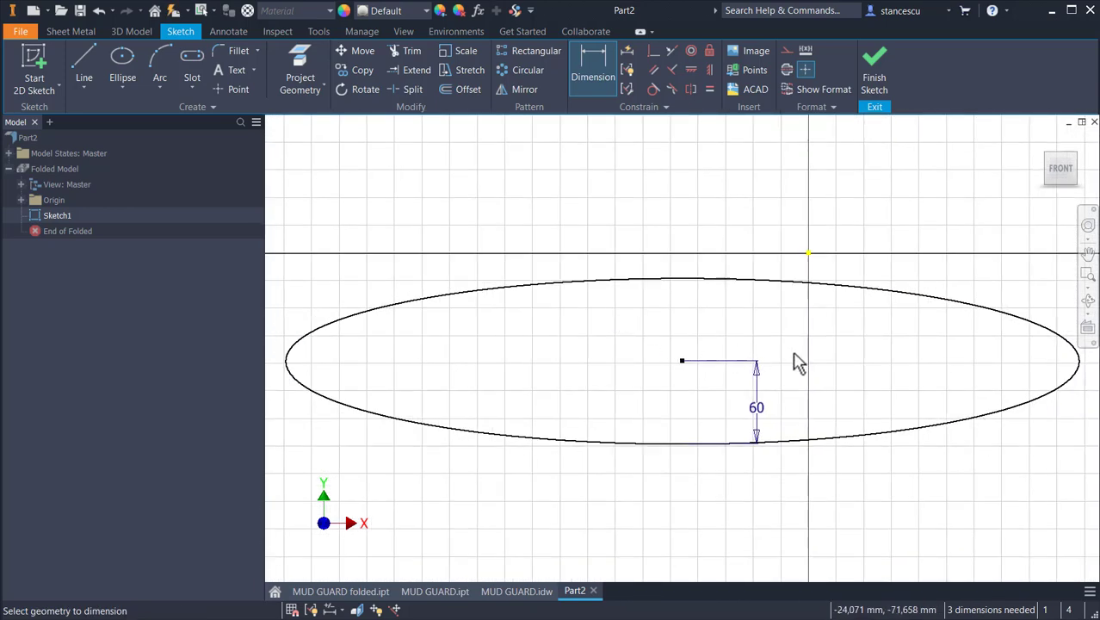
- Dimension the ellipse's horizontal semi-axis at 208 mm
click(860, 436)
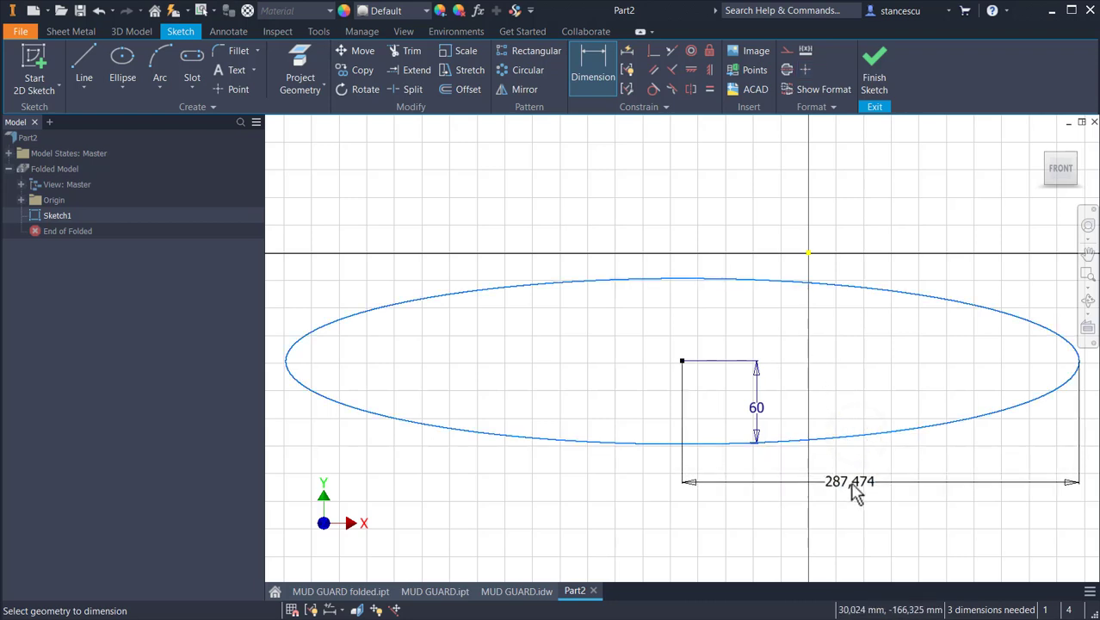
click(850, 492)
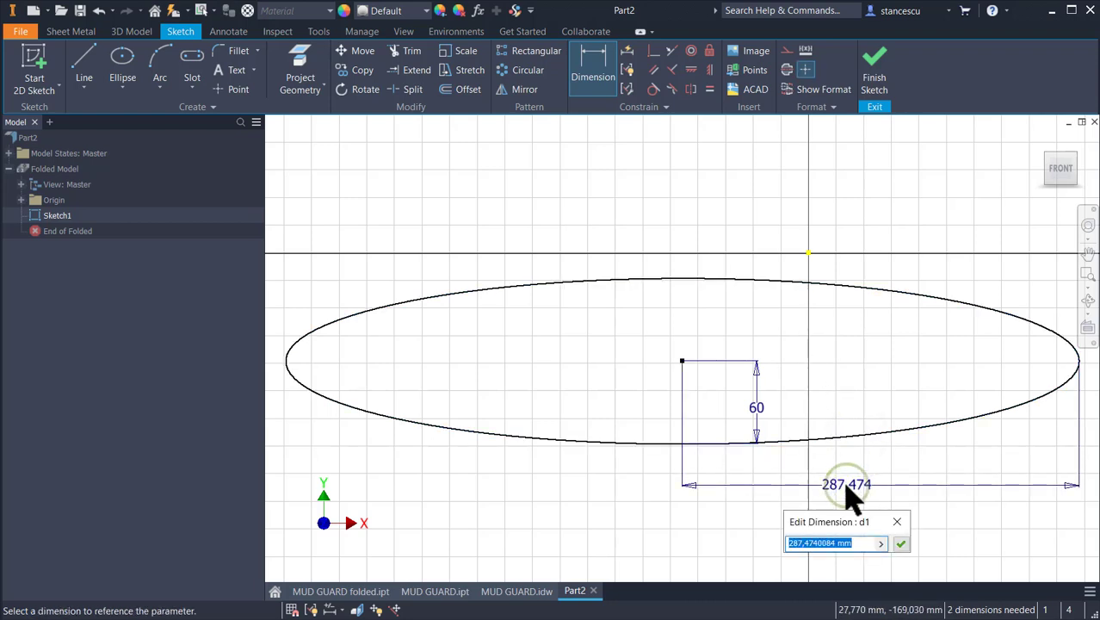
text(208)
key(Return)
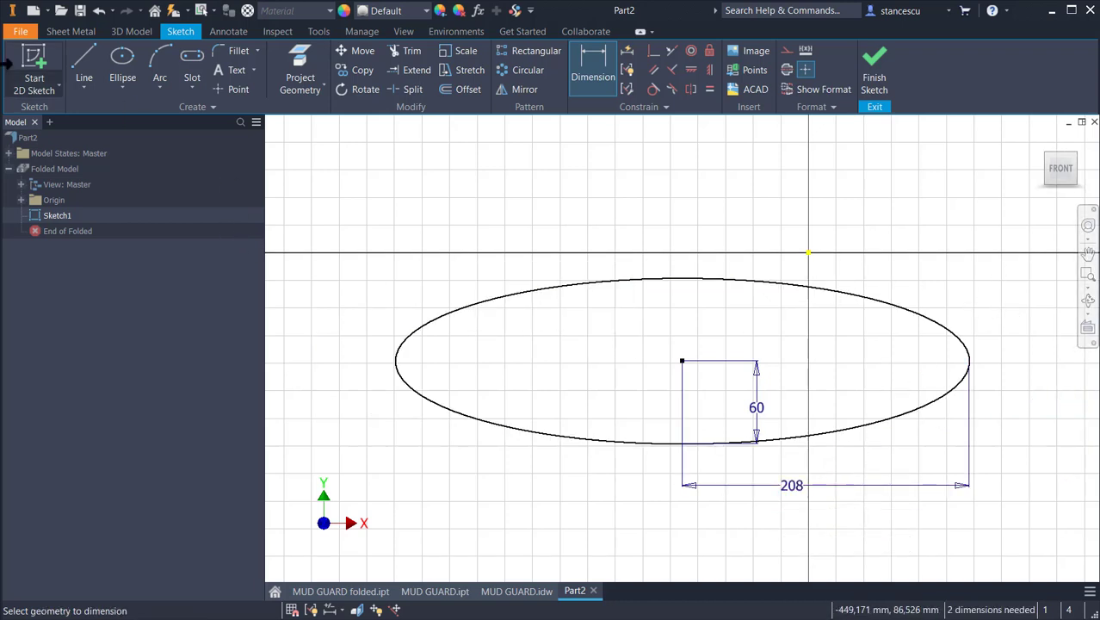
- Draw a vertical line about 60 mm long, tangent to the ellipse and running upward from its right end
click(79, 65)
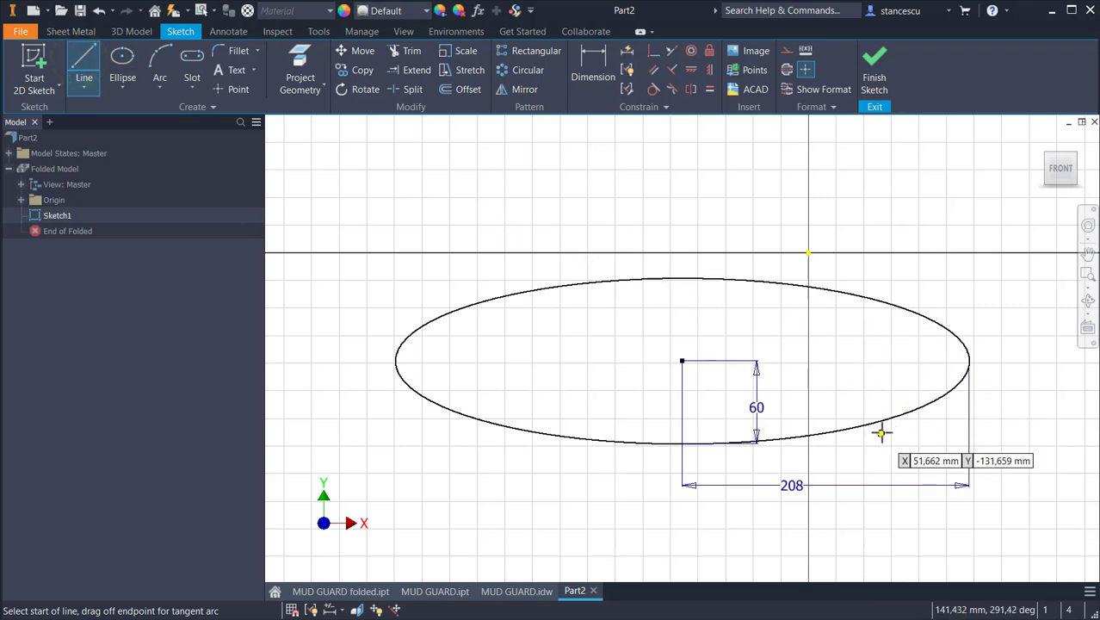
drag(889, 419, 970, 277)
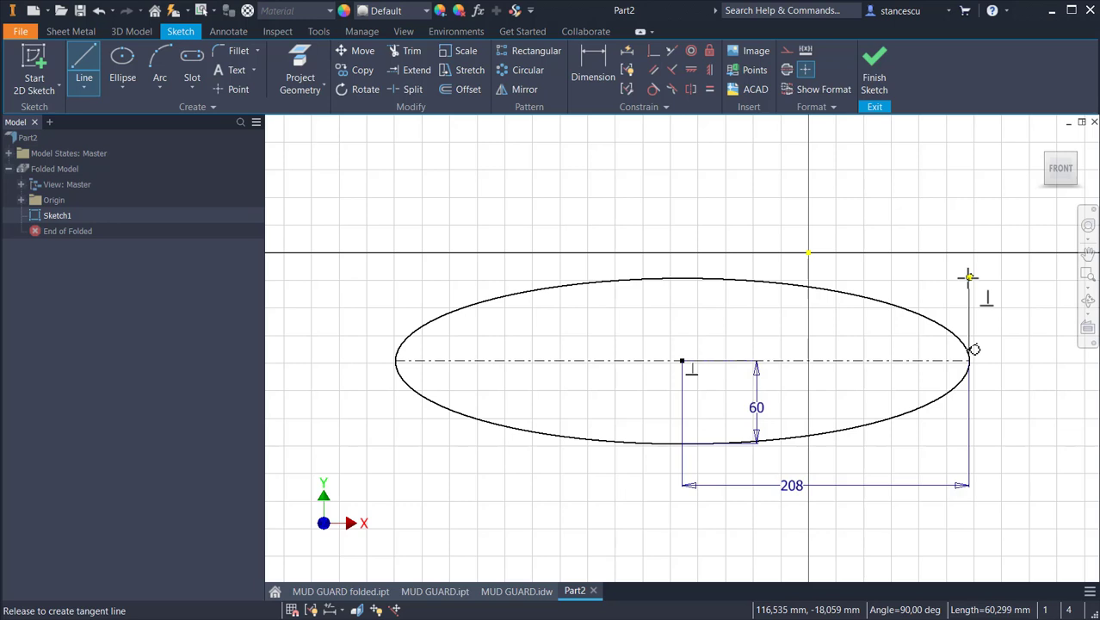
drag(969, 276, 969, 276)
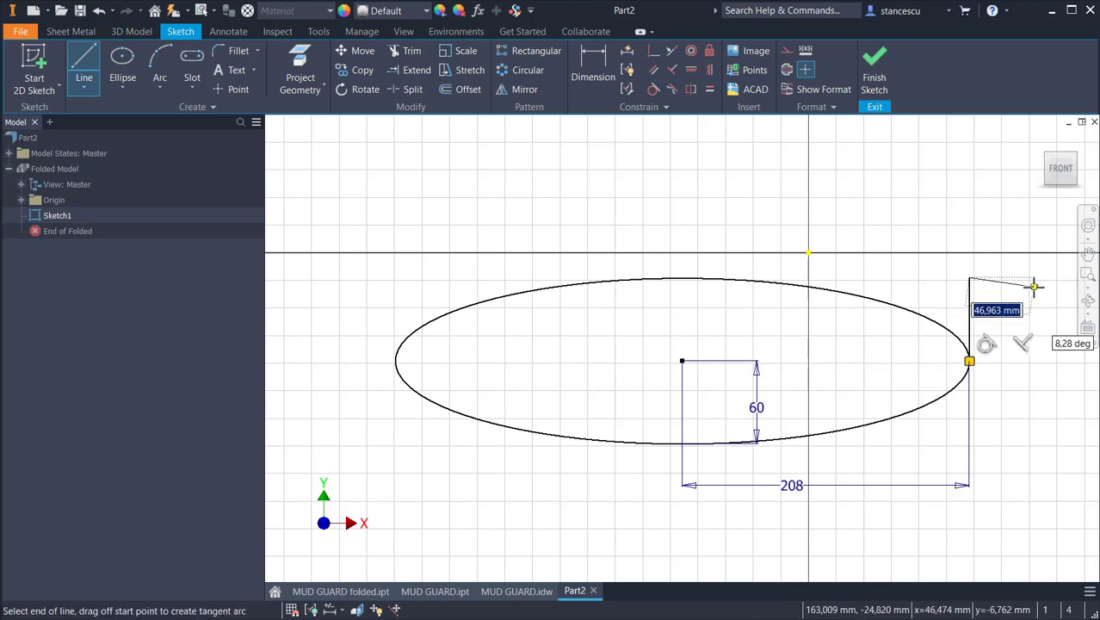
key(Escape)
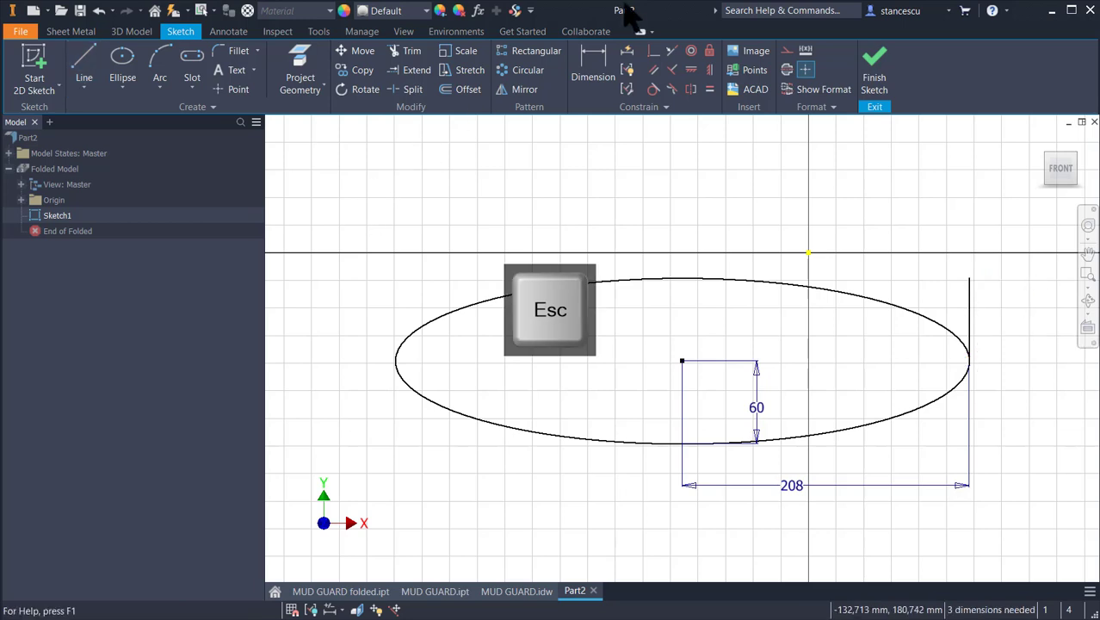
- Dimension the vertical line at the ellipse's right end at 20 mm
click(581, 76)
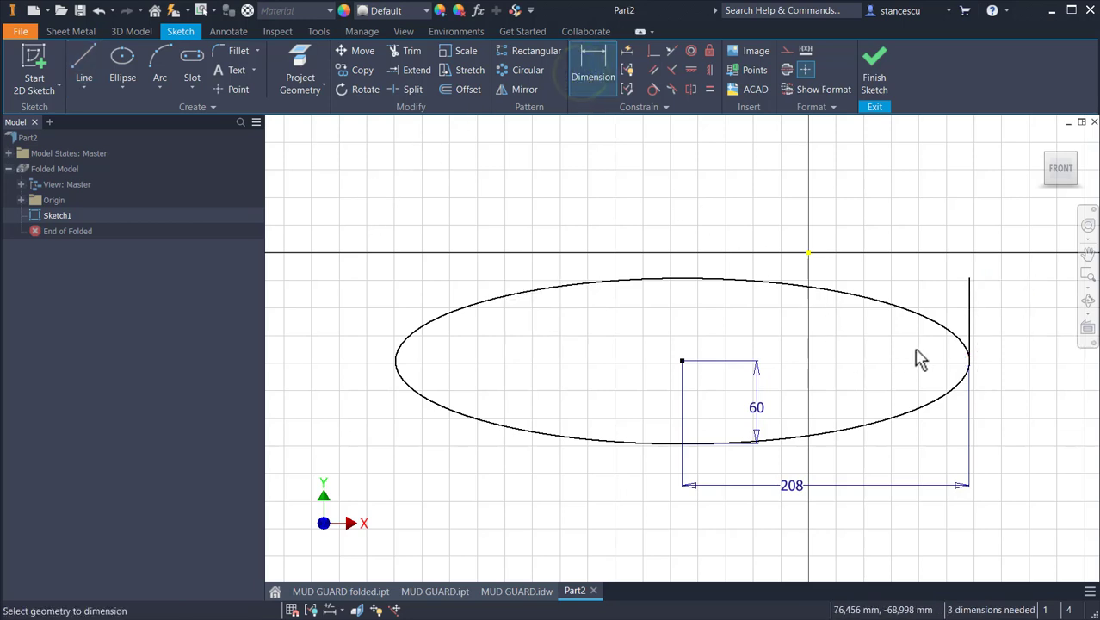
click(969, 312)
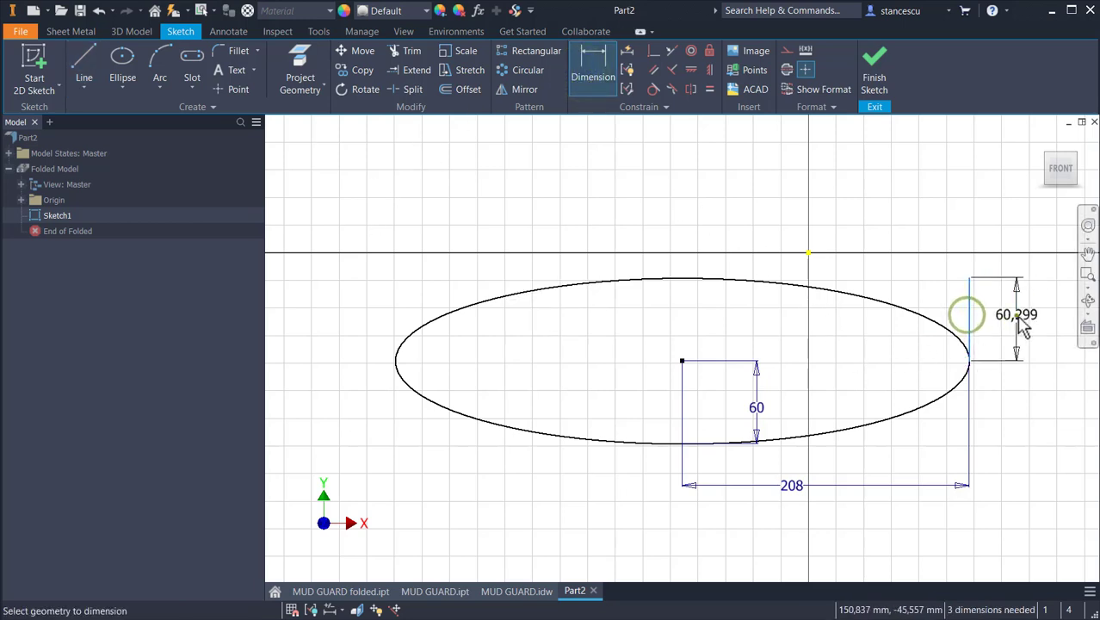
click(1015, 315)
text(20)
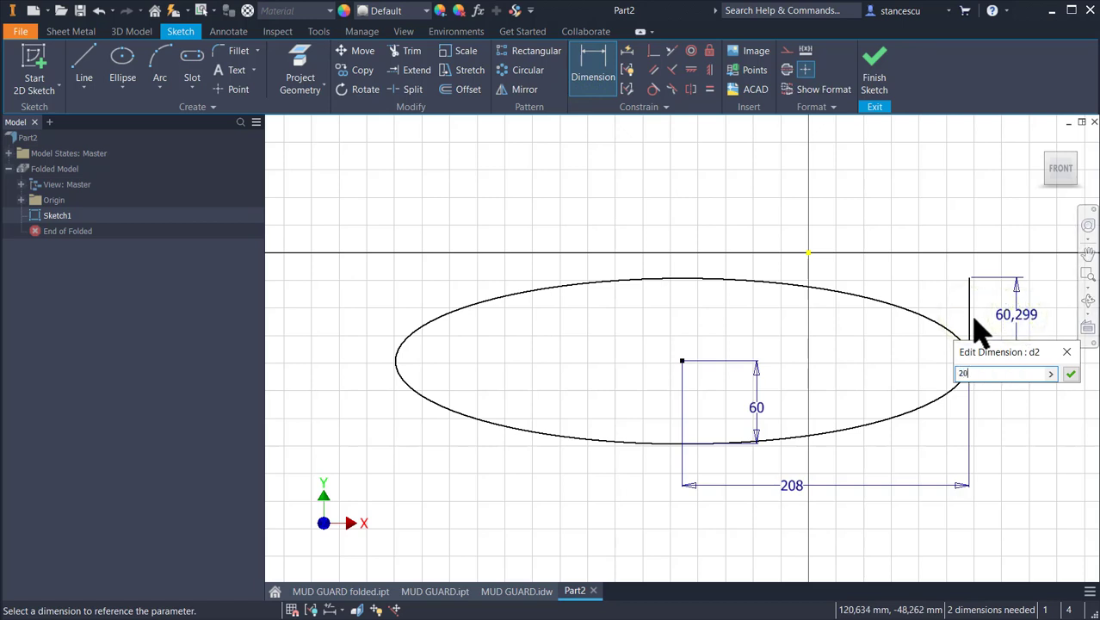
key(Return)
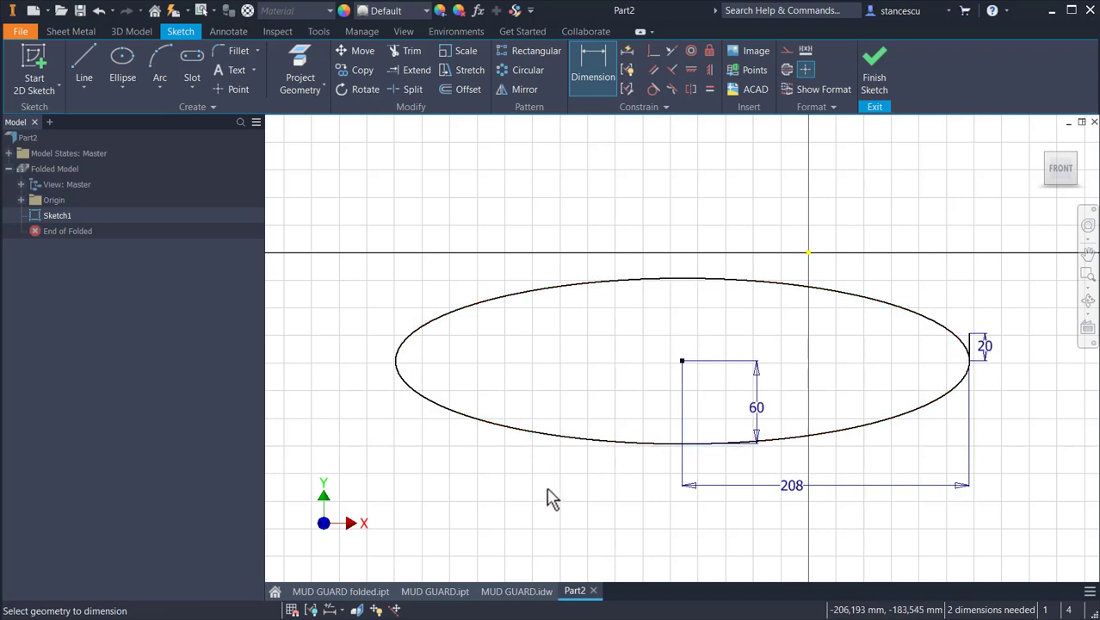
- Draw a horizontal line about 192 mm long, tangent to the ellipse at its lowest point and running to the left
click(83, 58)
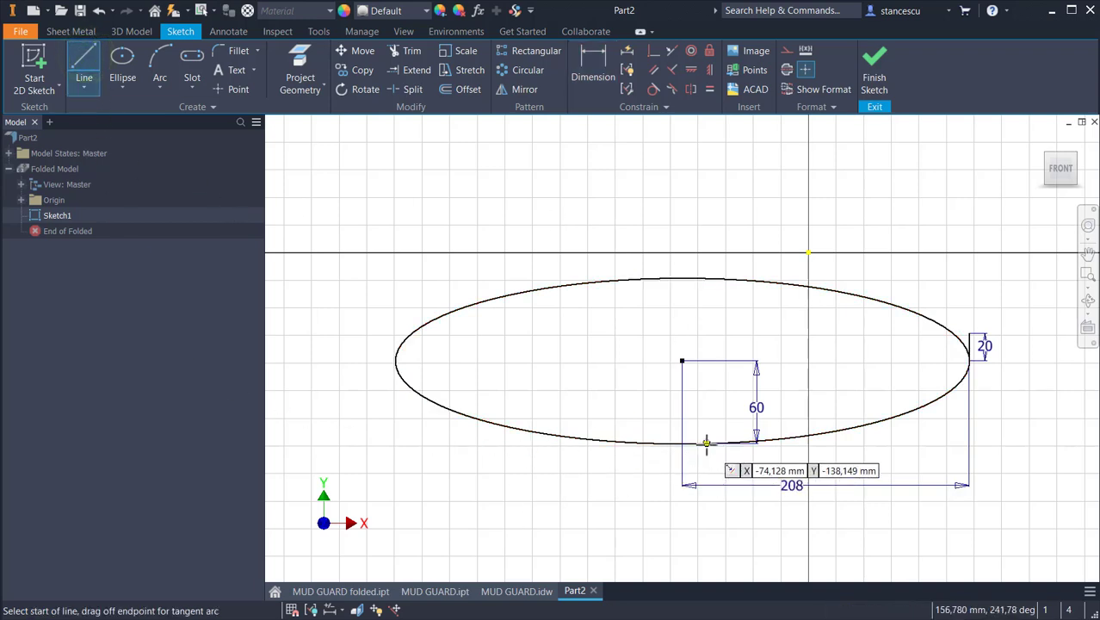
click(842, 428)
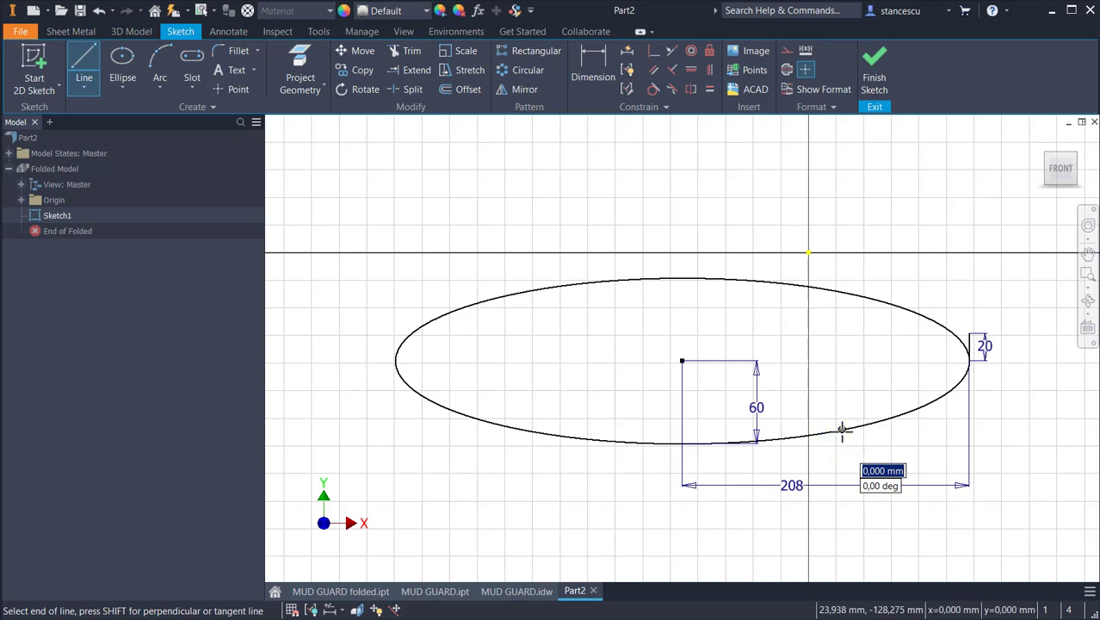
drag(813, 435, 417, 444)
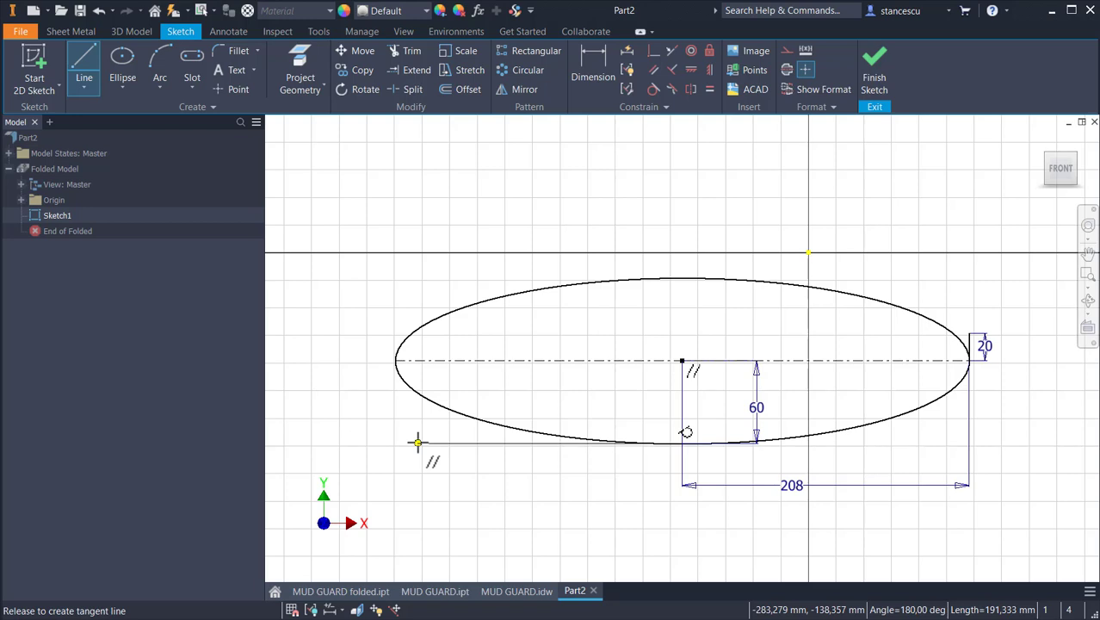
drag(417, 443, 417, 443)
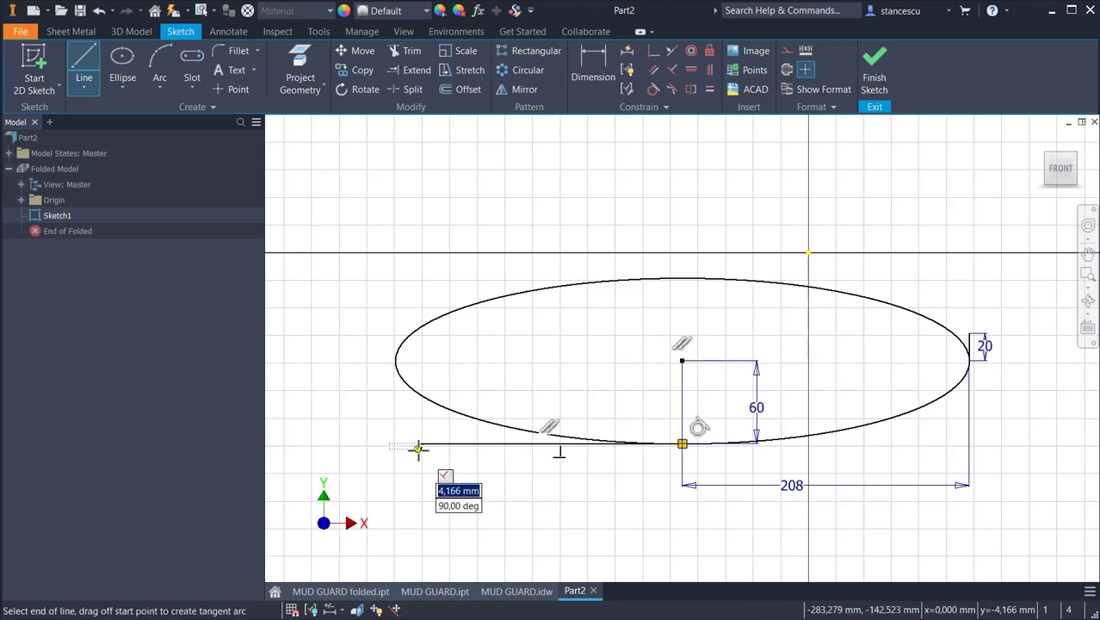
key(Escape)
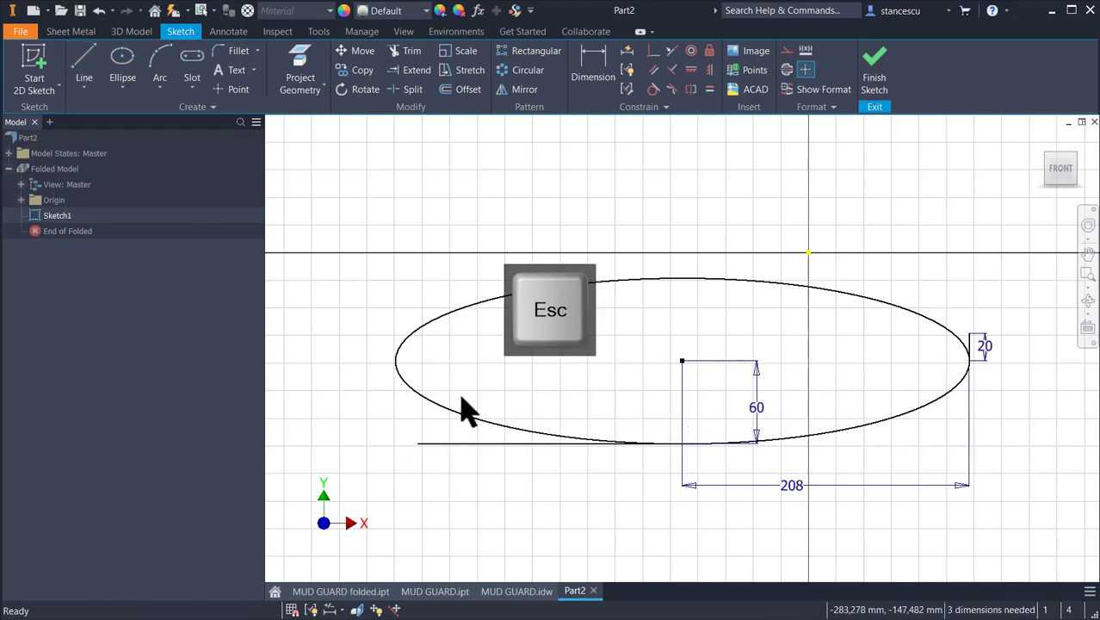
- Dimension the length of the horizontal tangent line at 22 mm
click(596, 69)
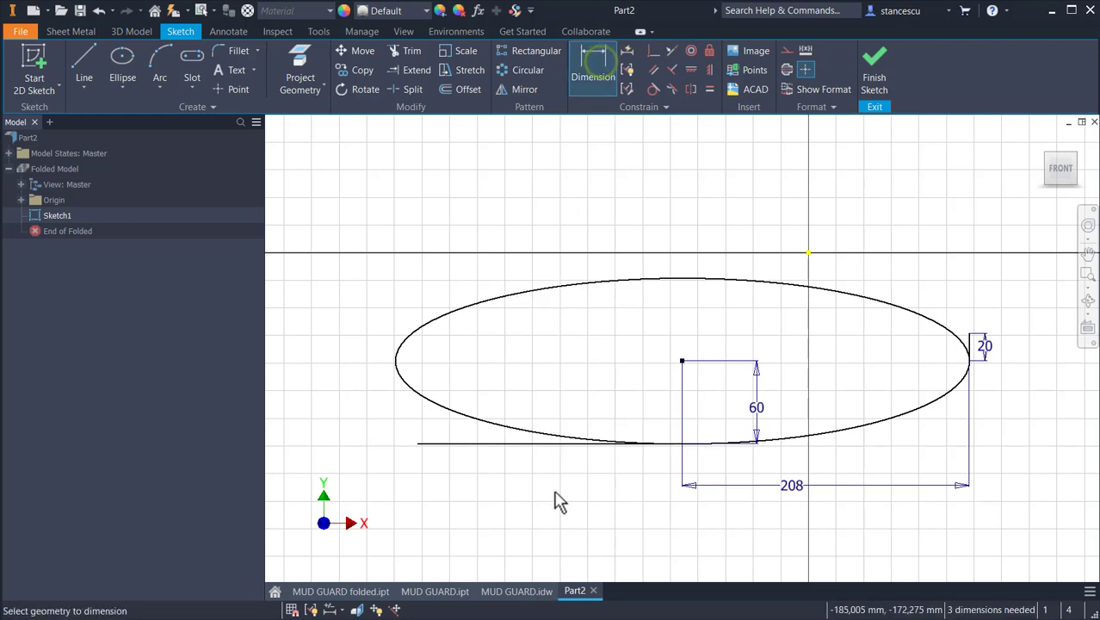
click(564, 448)
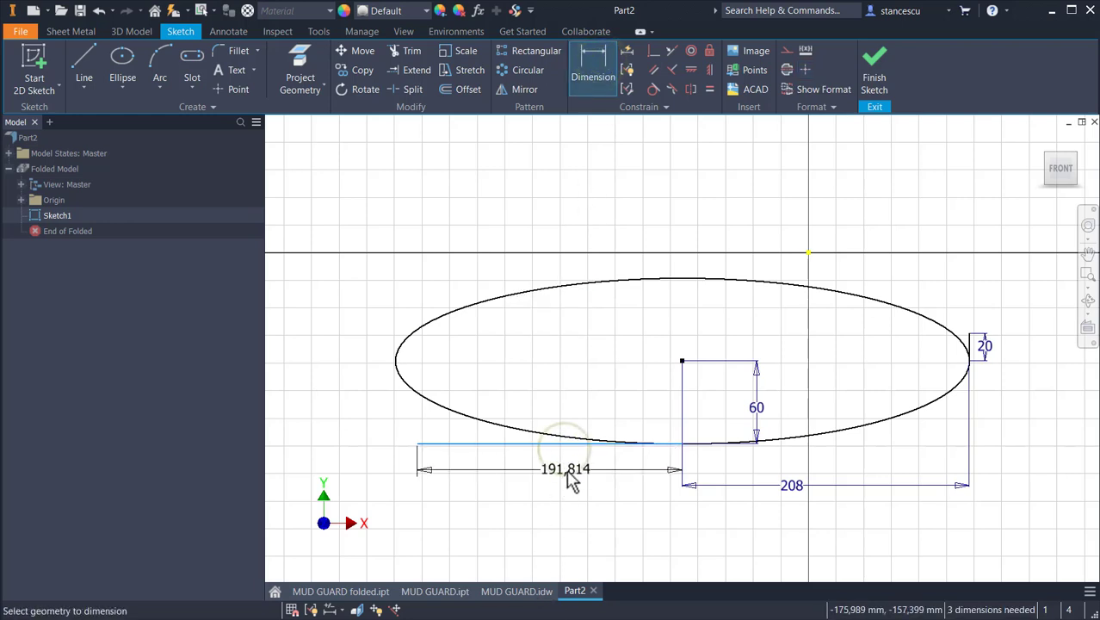
click(566, 475)
text(2)
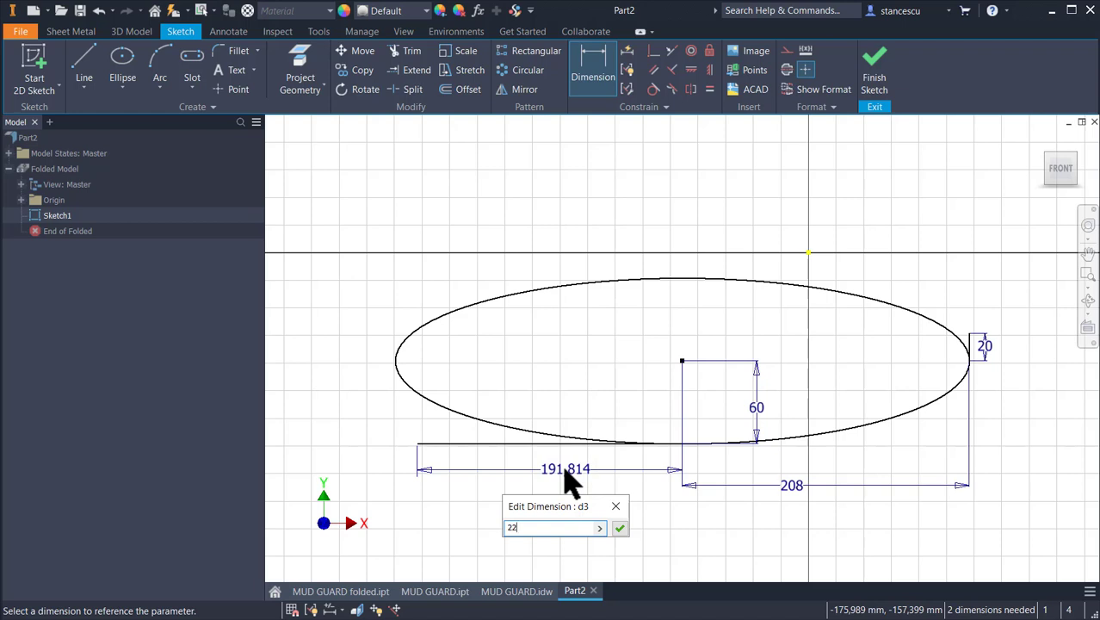
text(2)
key(Return)
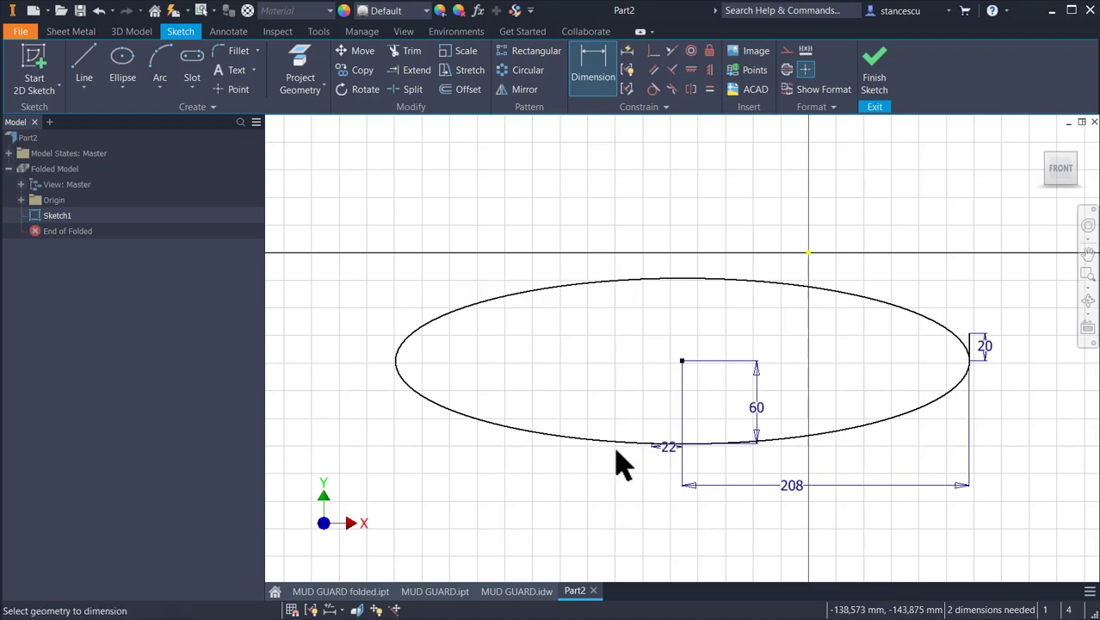
- Trim the ellipse so that only its lower-right quarter remains between the horizontal and vertical tangent lines
scroll(697, 480, up, 3)
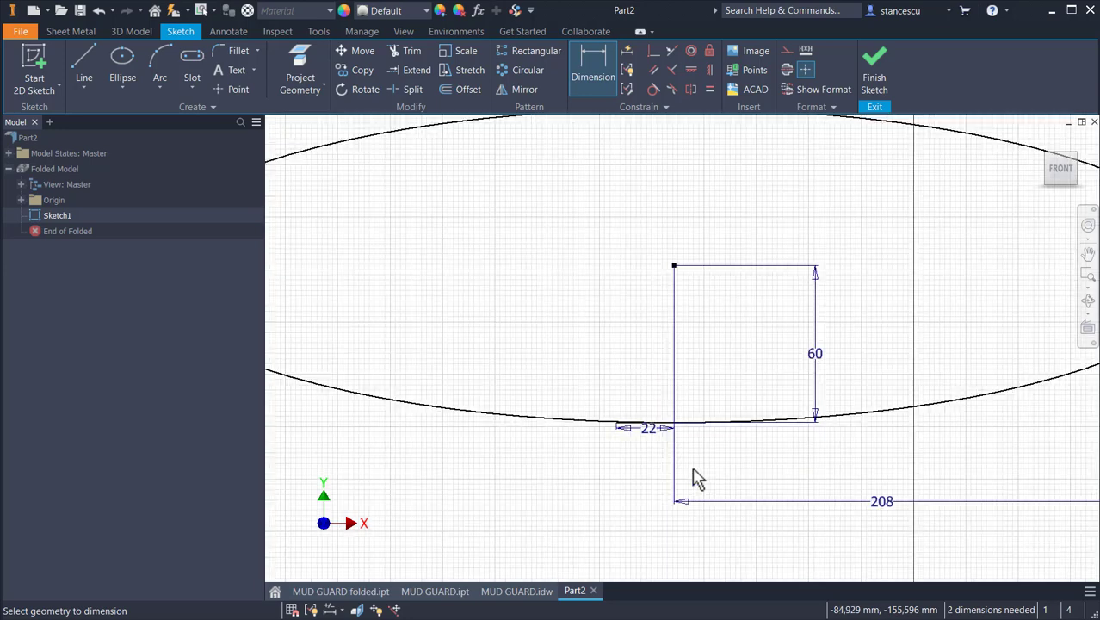
middle_drag(697, 480, 633, 562)
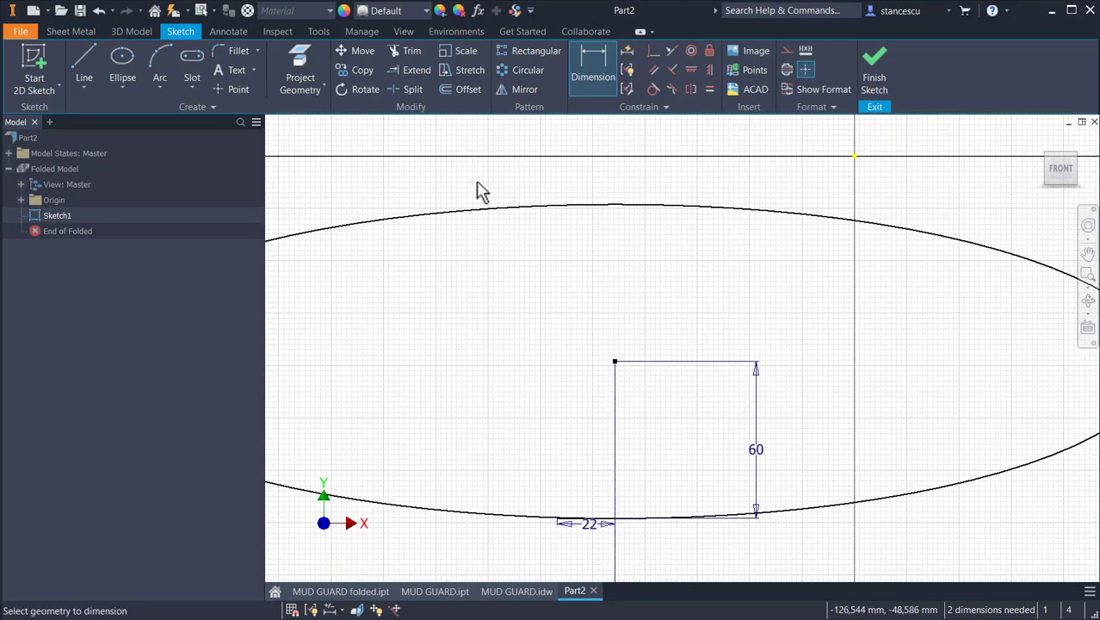
click(411, 52)
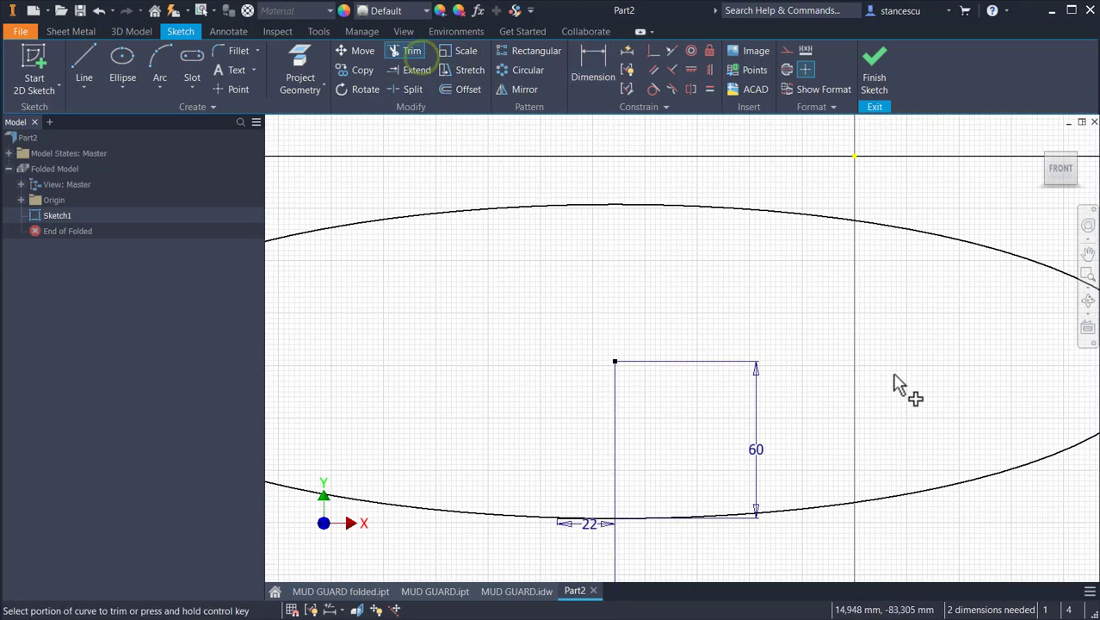
scroll(900, 388, down, 2)
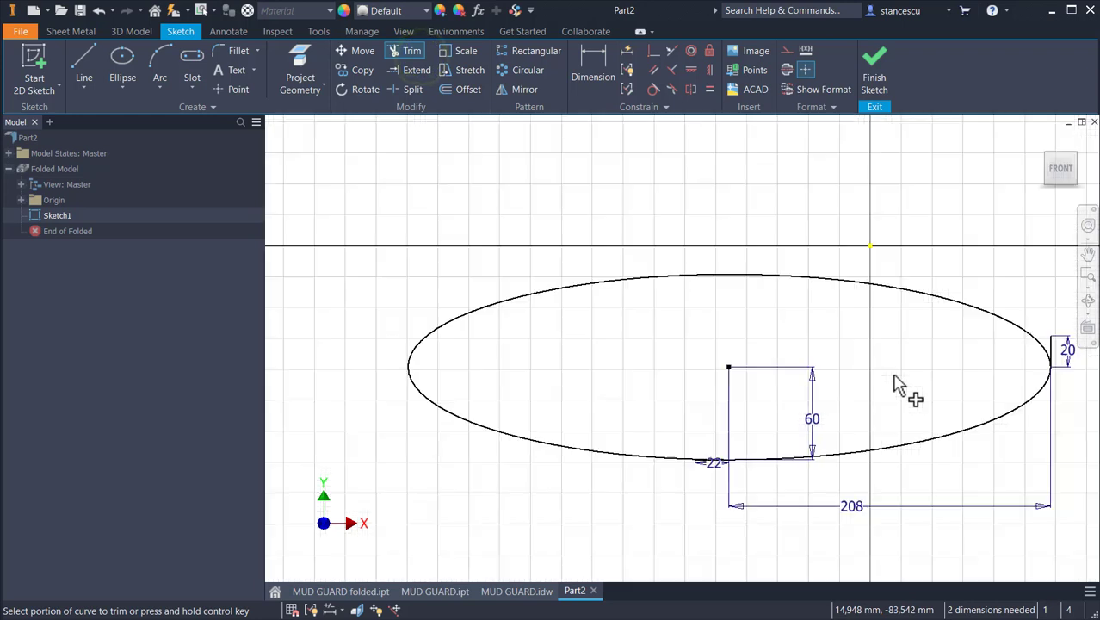
click(938, 301)
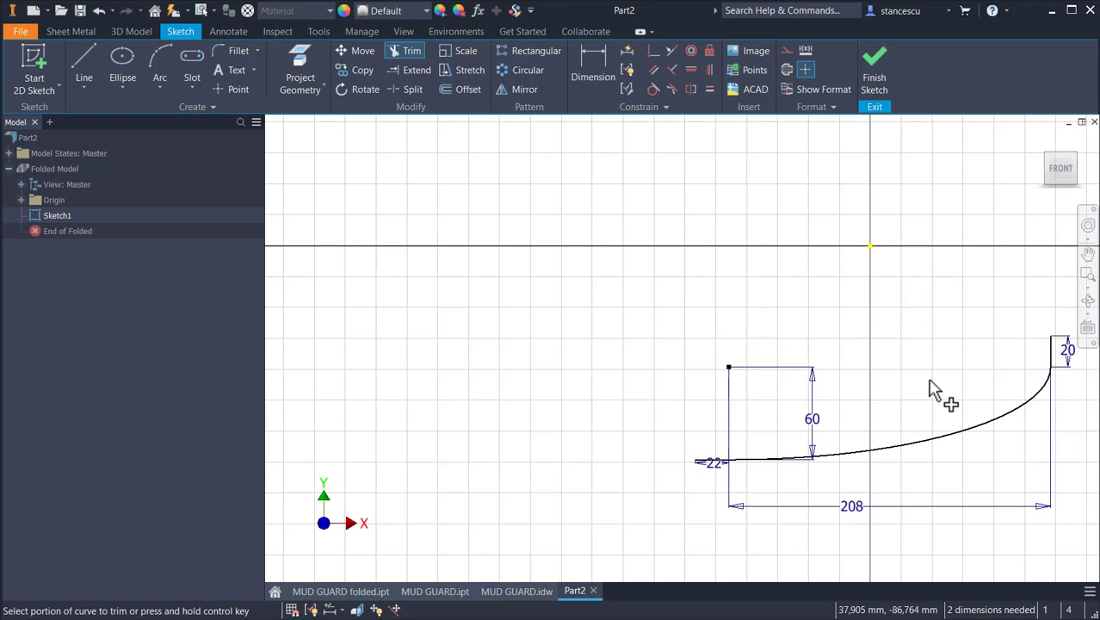
middle_drag(934, 392, 777, 449)
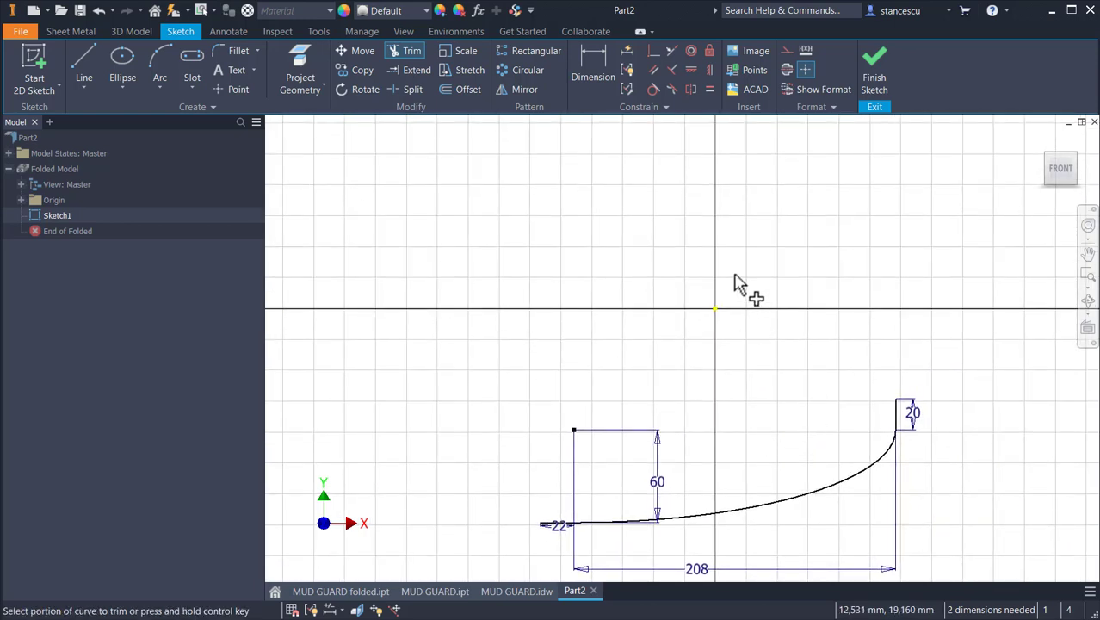
- Constrain the upper endpoint of the vertical line horizontally to the origin and shift the profile entirely to the right of the origin
click(693, 73)
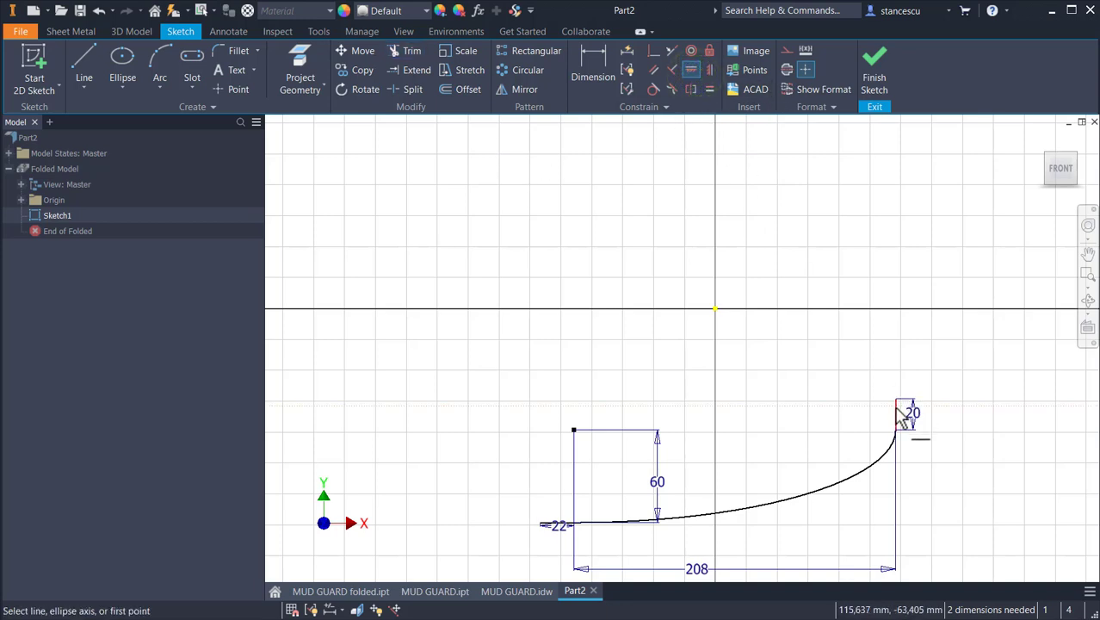
click(896, 401)
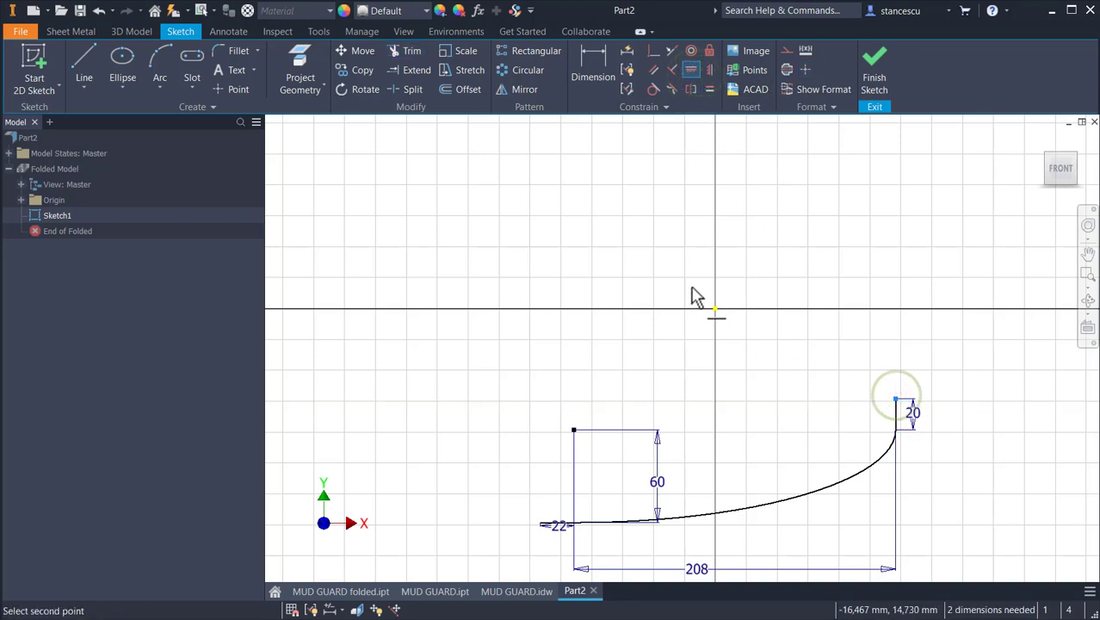
click(714, 310)
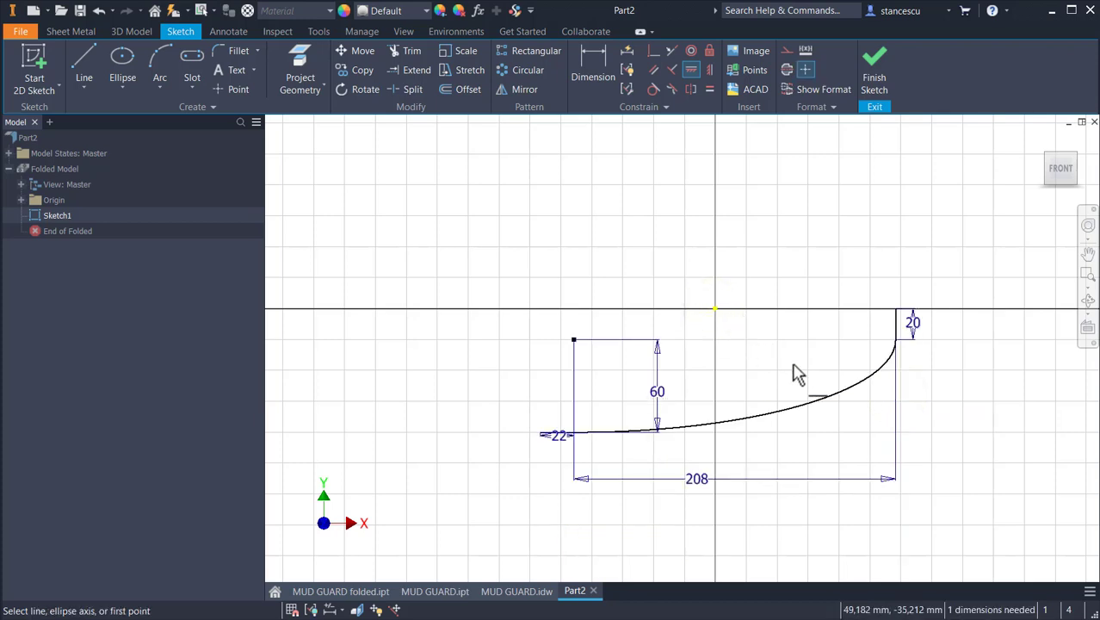
key(Escape)
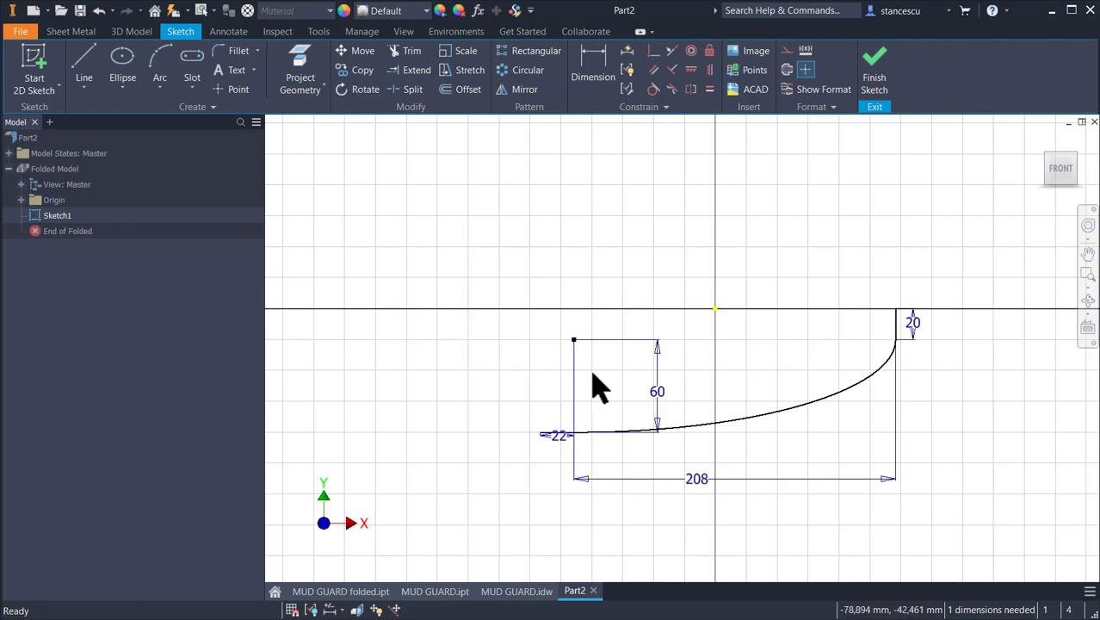
drag(574, 342, 963, 341)
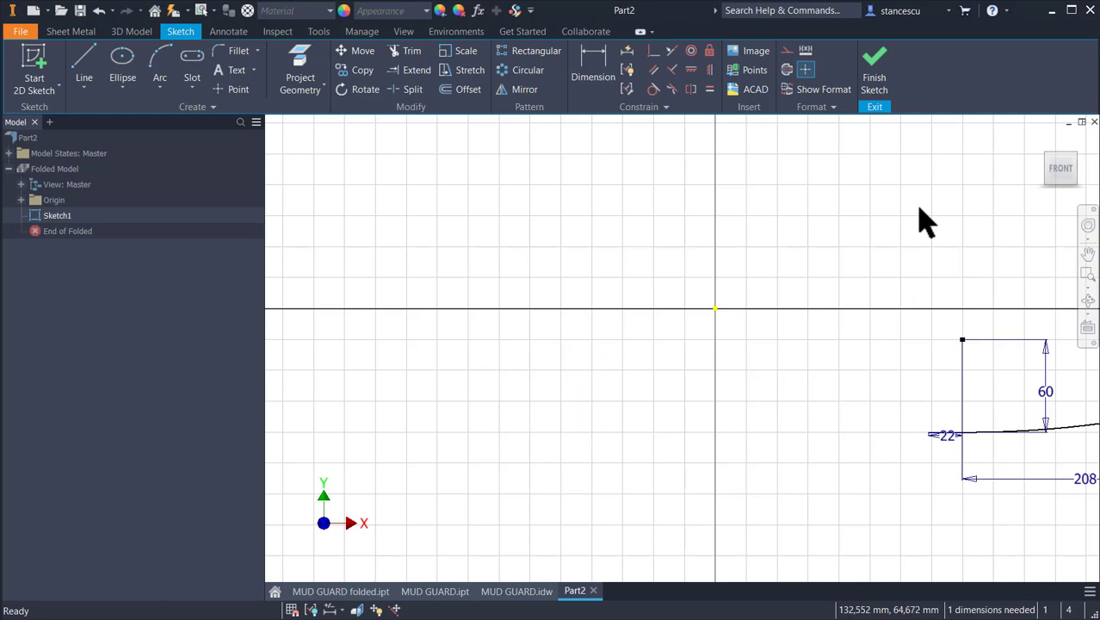
click(499, 592)
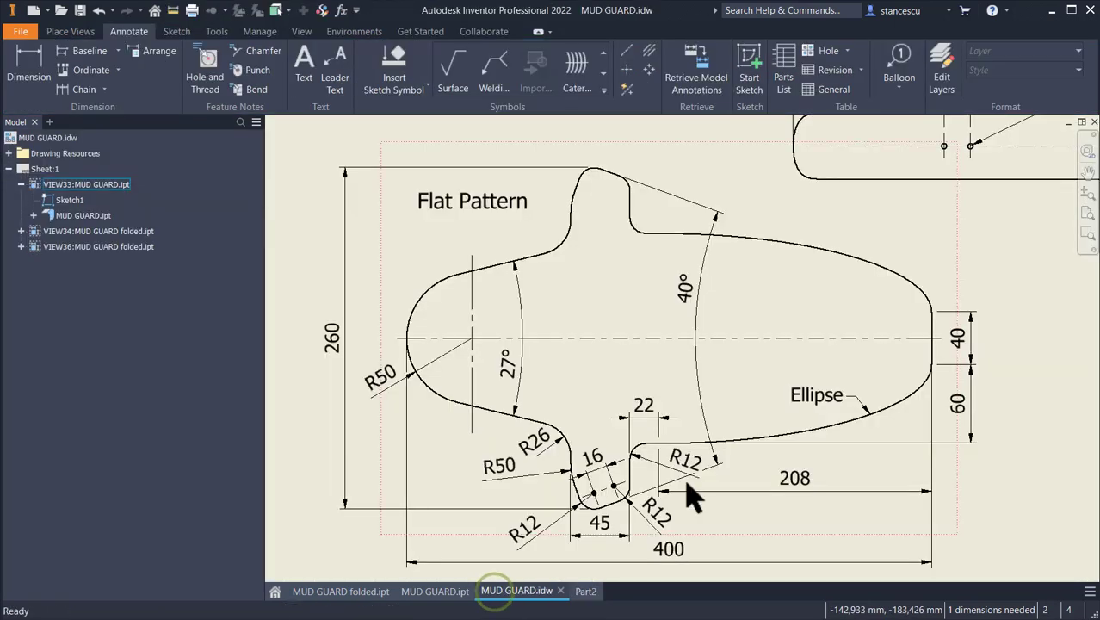
click(659, 562)
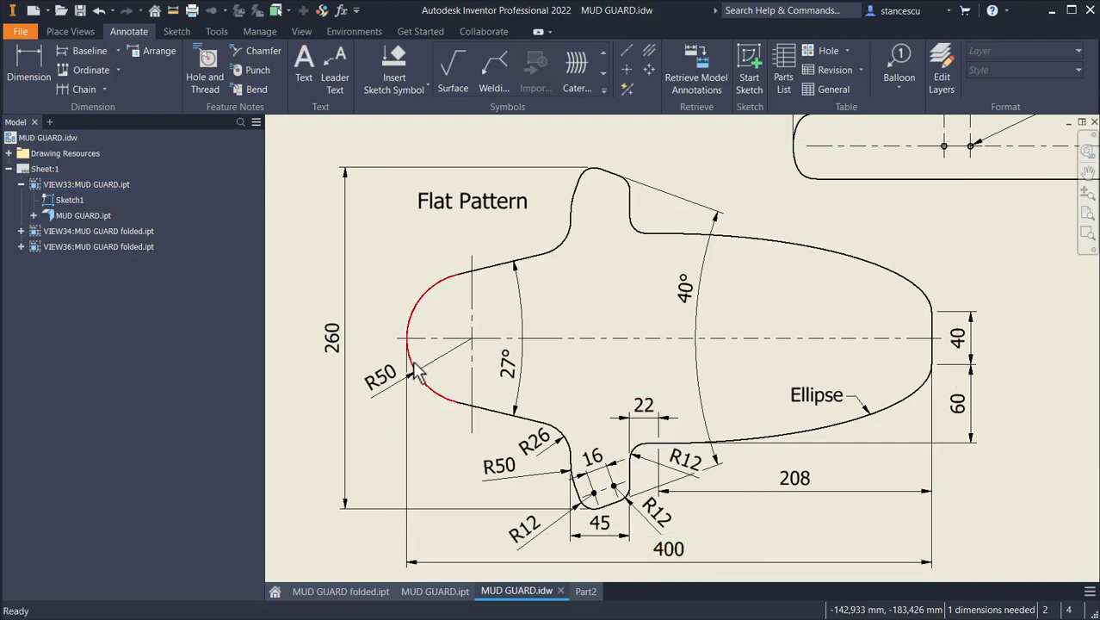
click(585, 591)
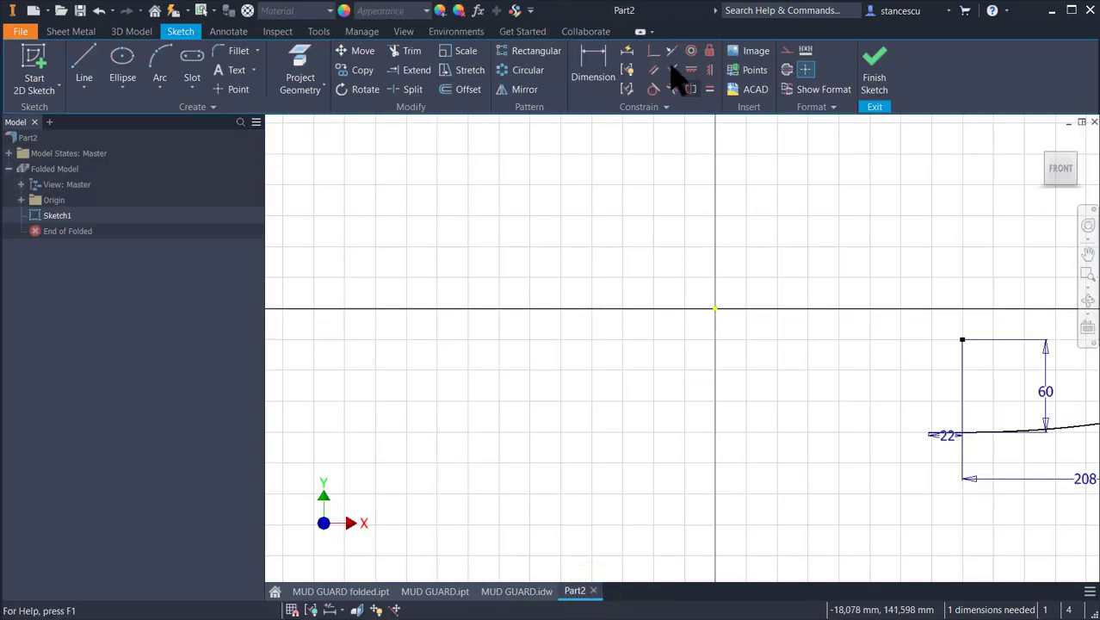
click(595, 78)
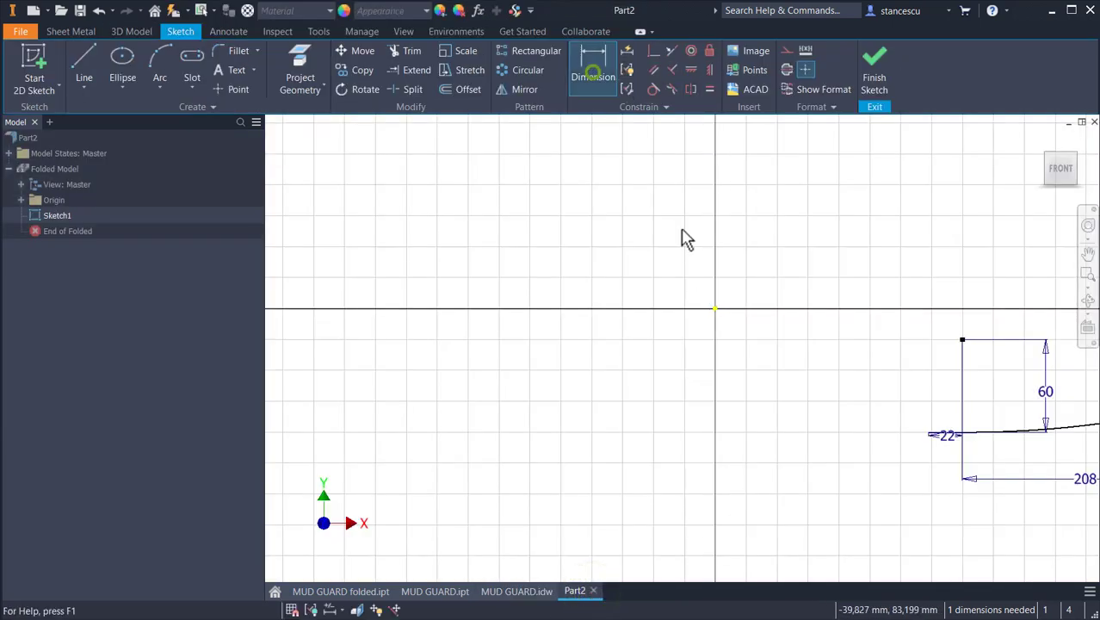
click(931, 433)
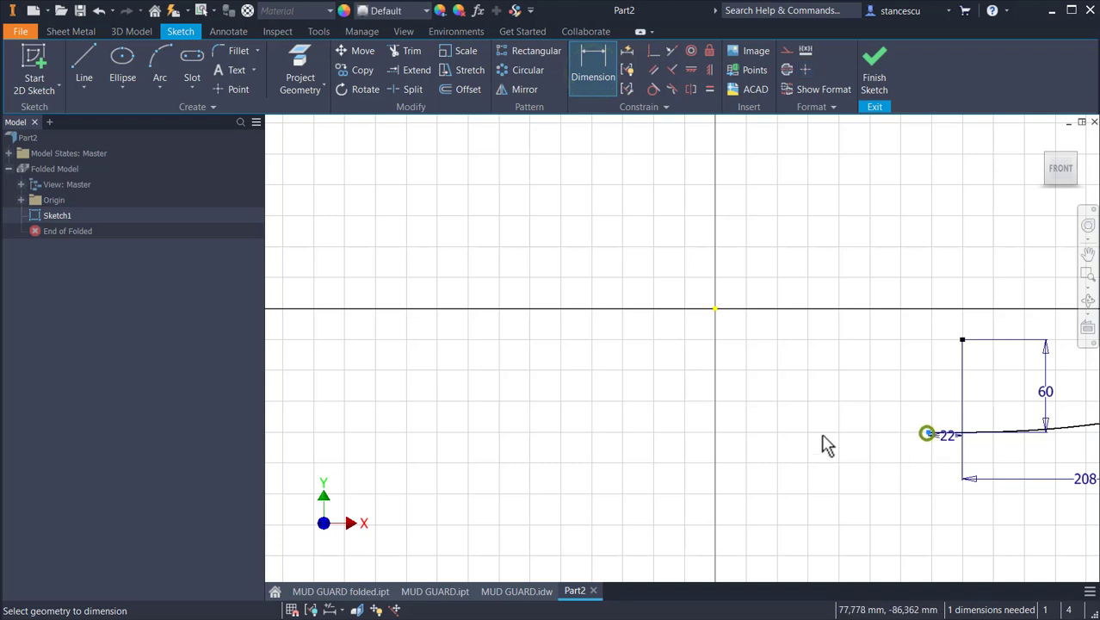
click(716, 310)
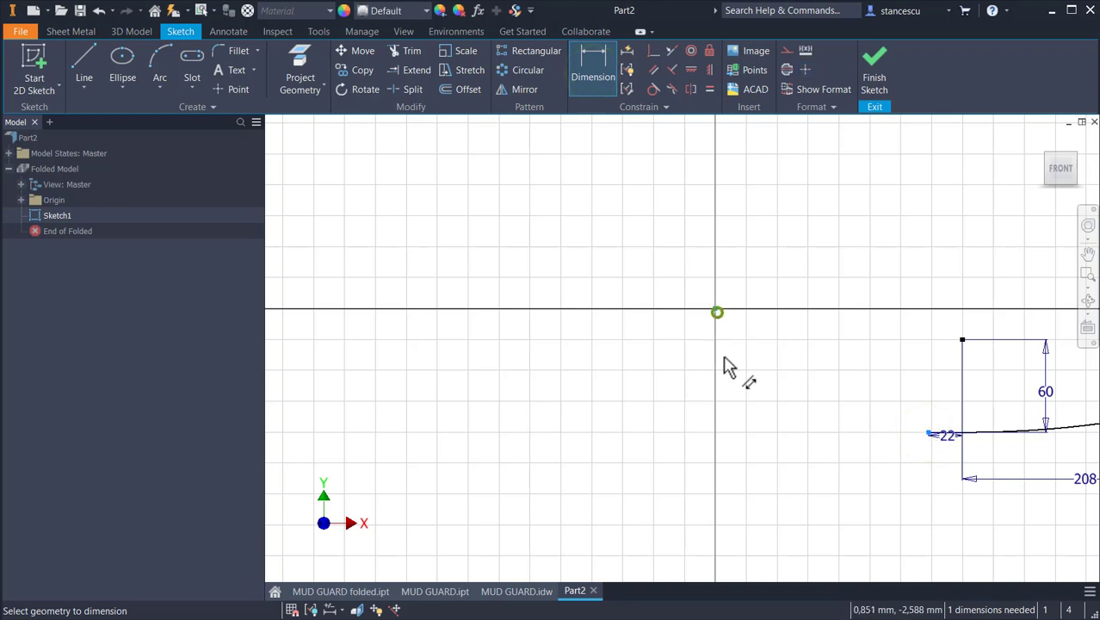
click(809, 517)
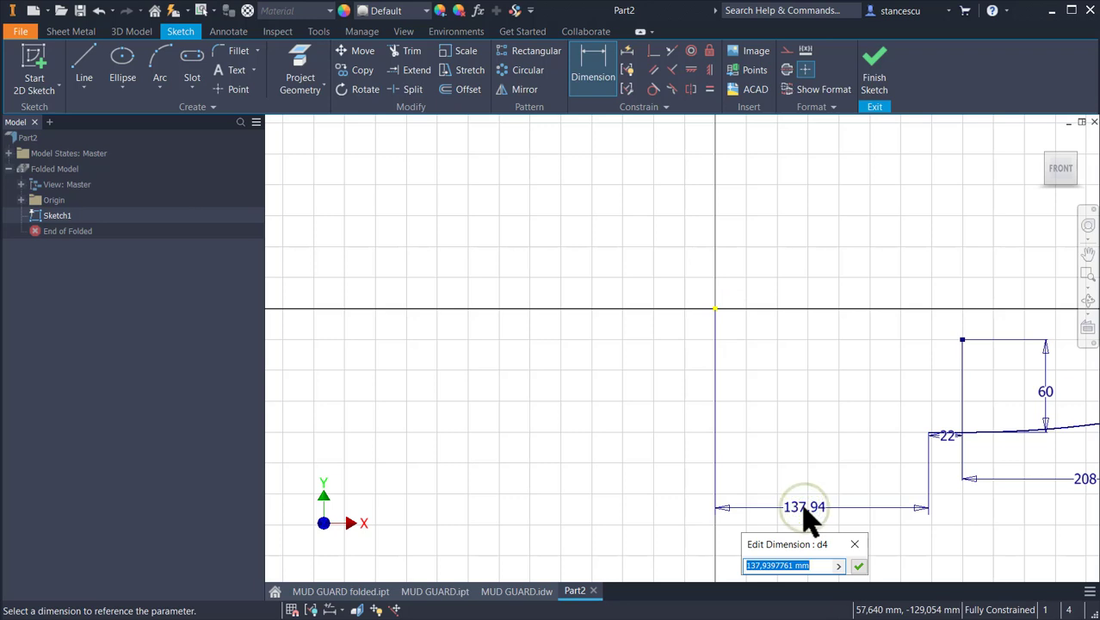
text(400-208-22-50)
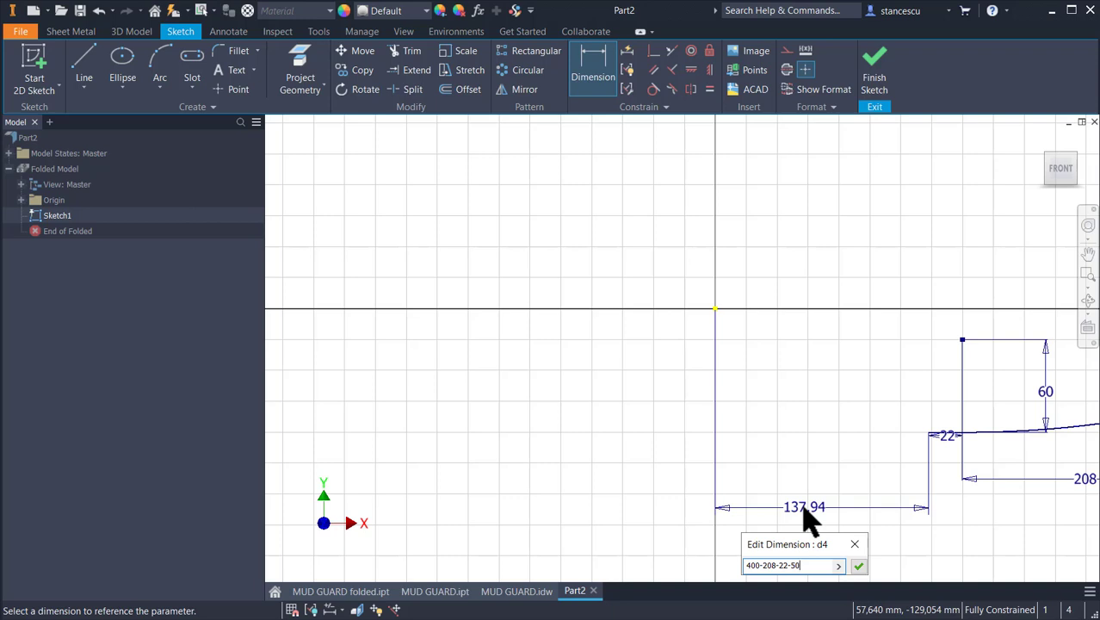
key(Return)
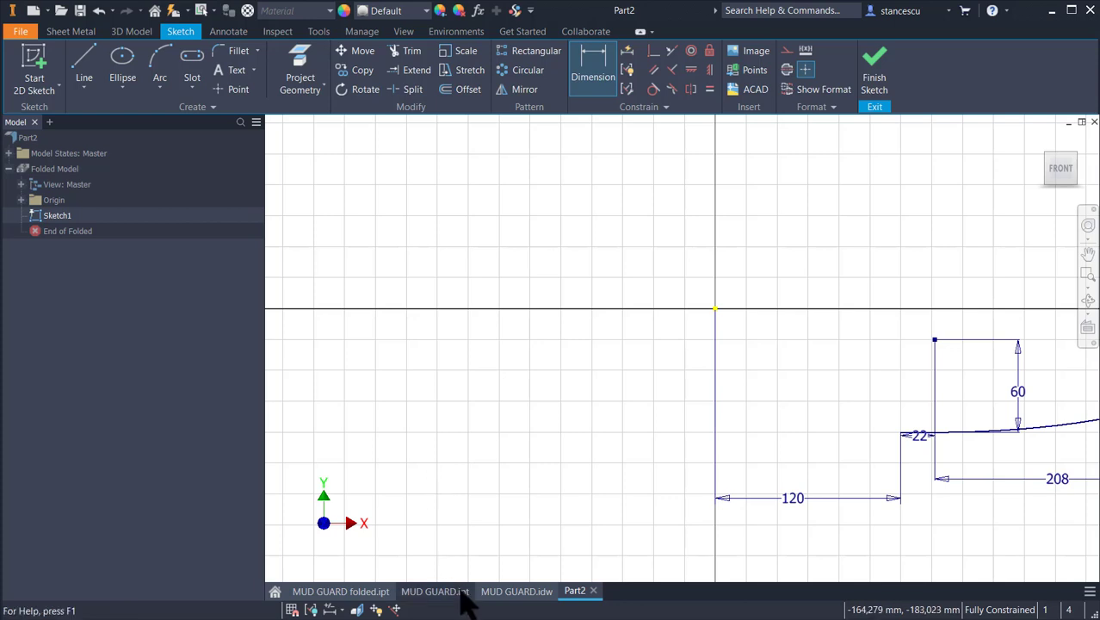
- Examine the lower tab of the flat pattern in MUD GUARD.idw and check the angle between its slanted bottom and left edges with a trial dimension
click(516, 591)
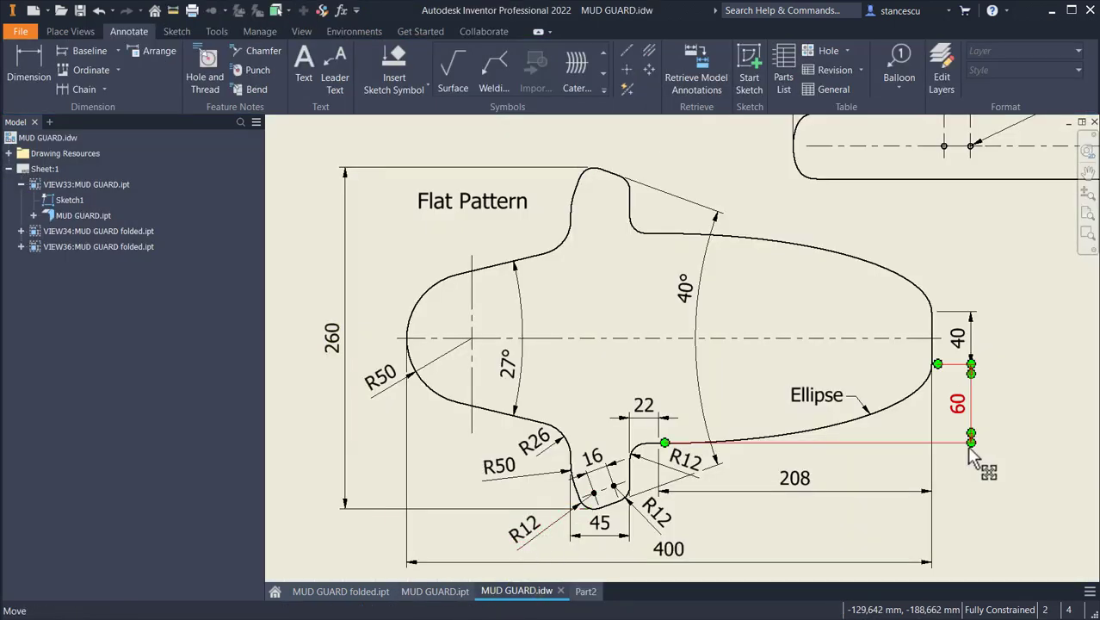
scroll(650, 448, up, 3)
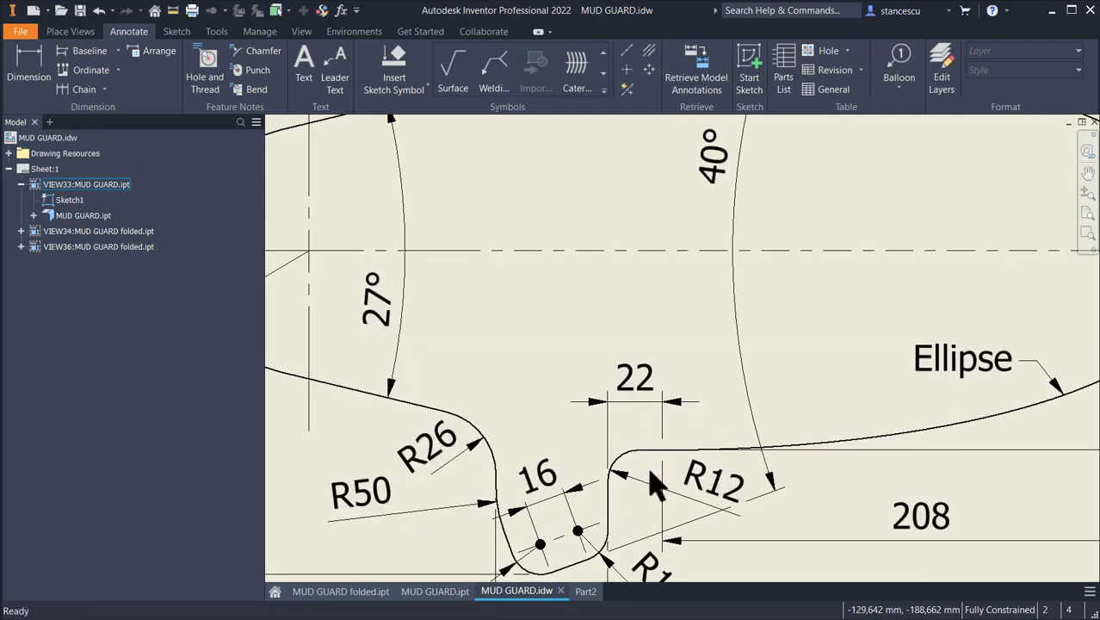
click(608, 465)
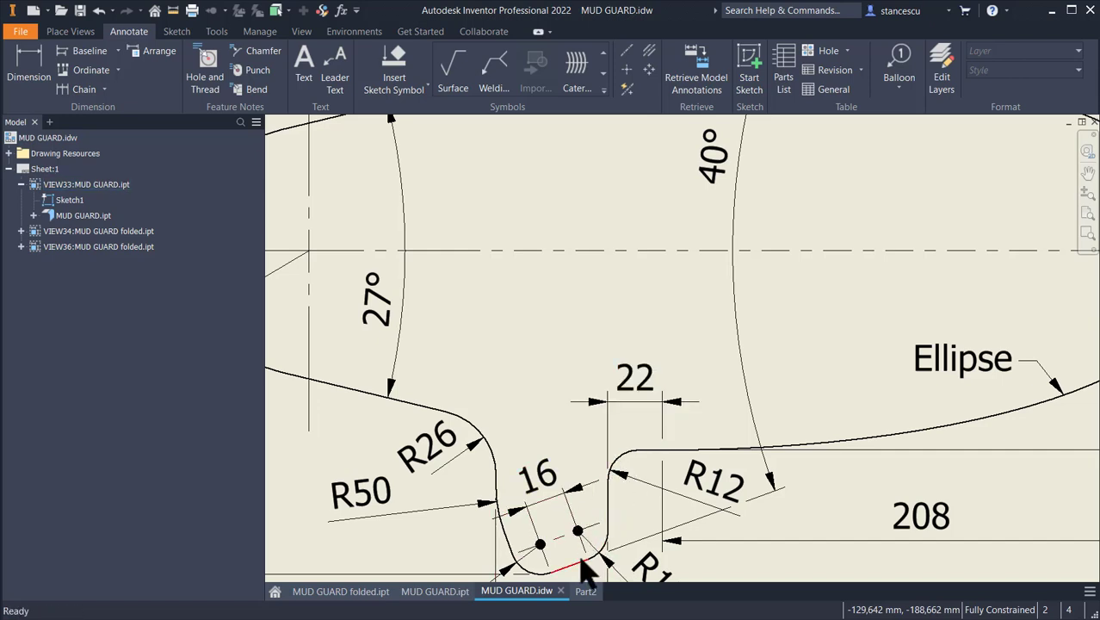
middle_drag(783, 484, 822, 371)
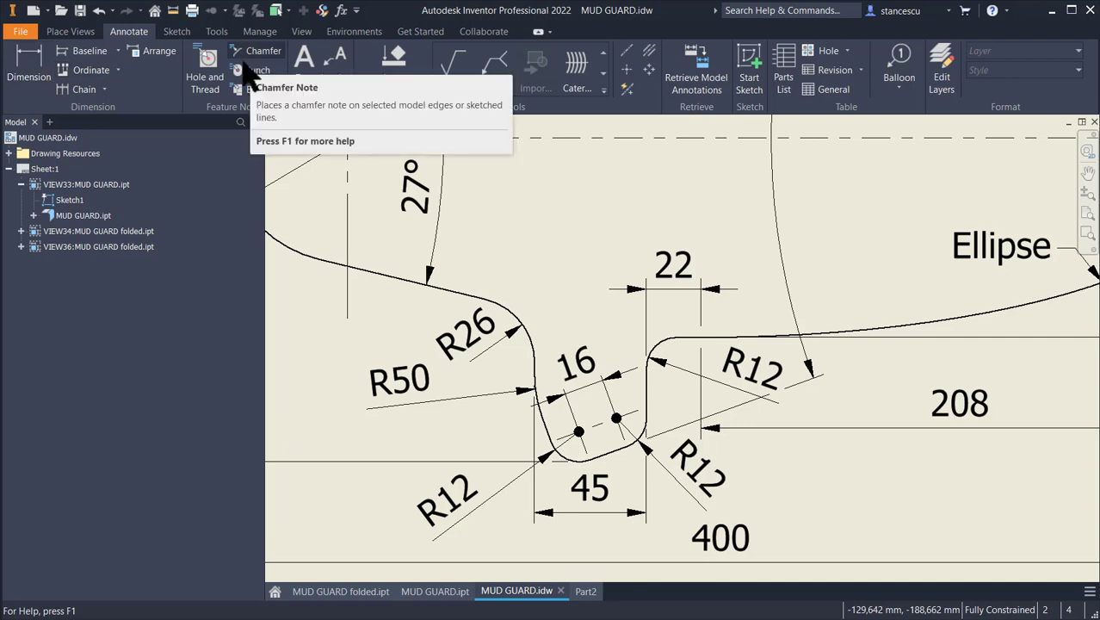
click(29, 77)
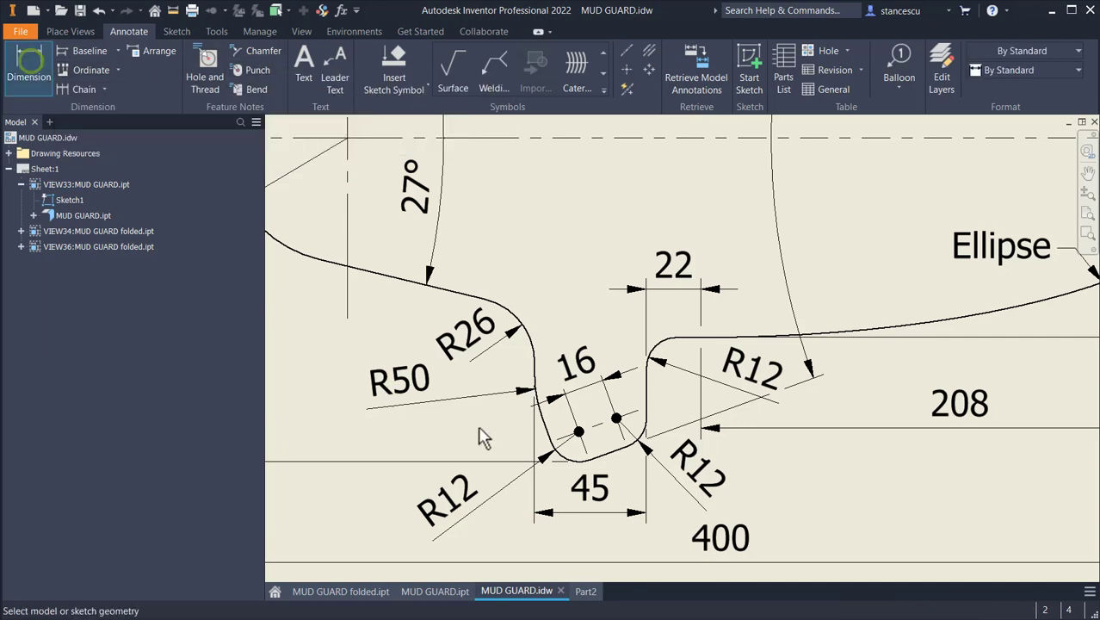
click(616, 458)
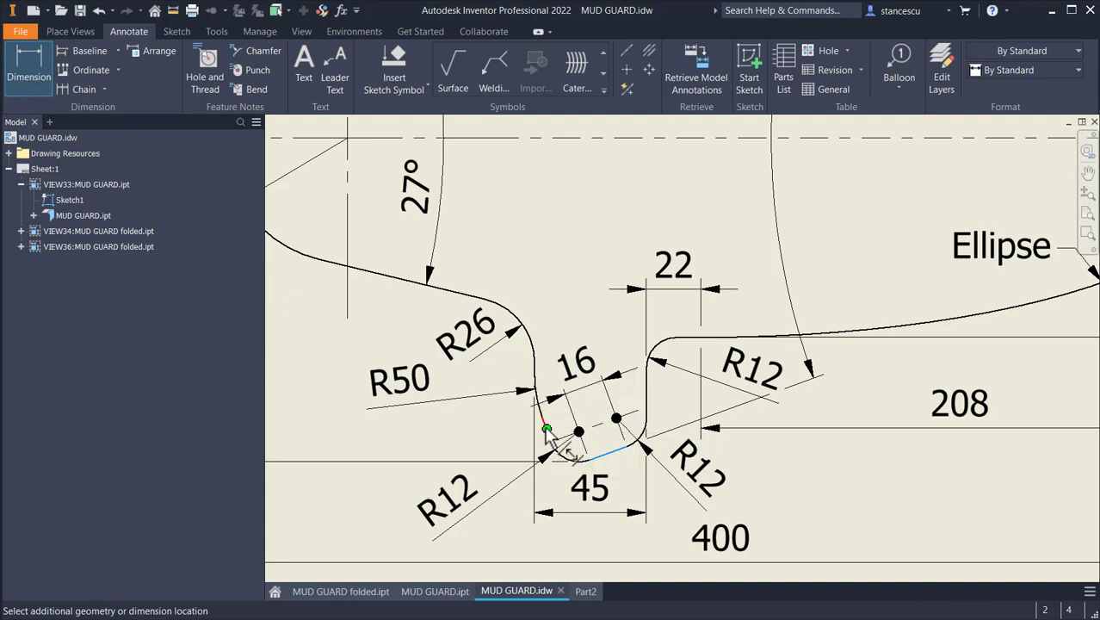
scroll(545, 428, up, 2)
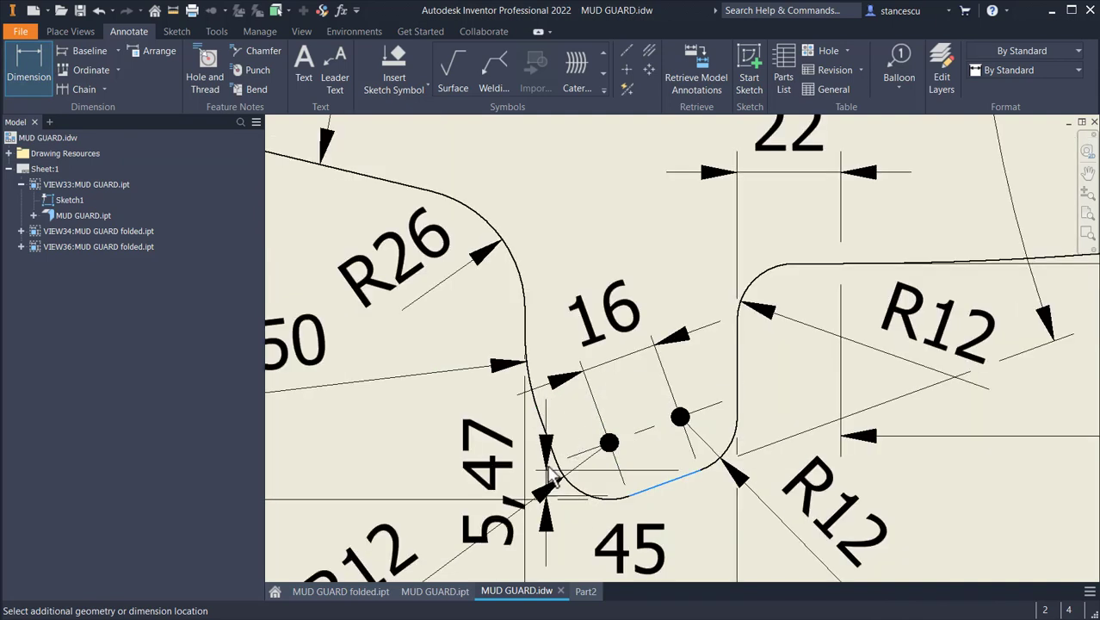
click(540, 433)
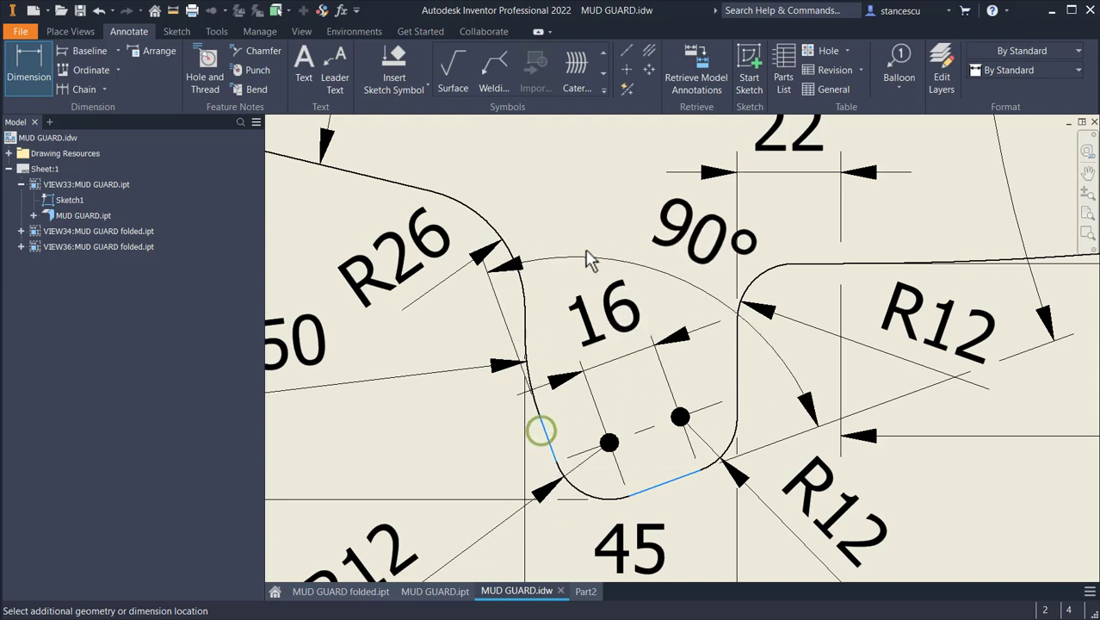
key(Escape)
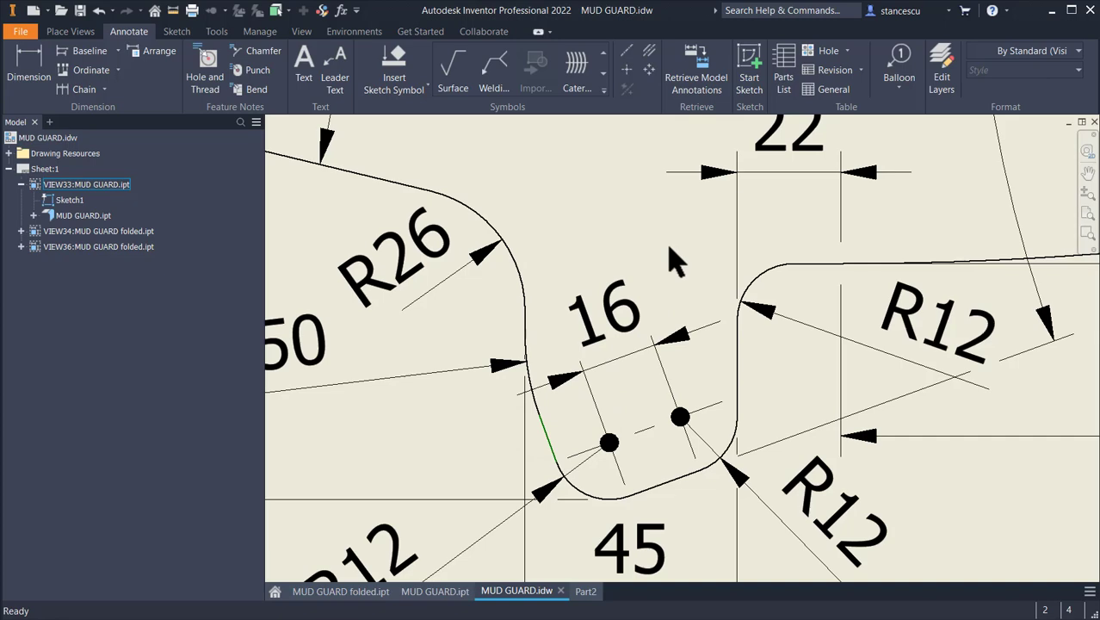
key(Home)
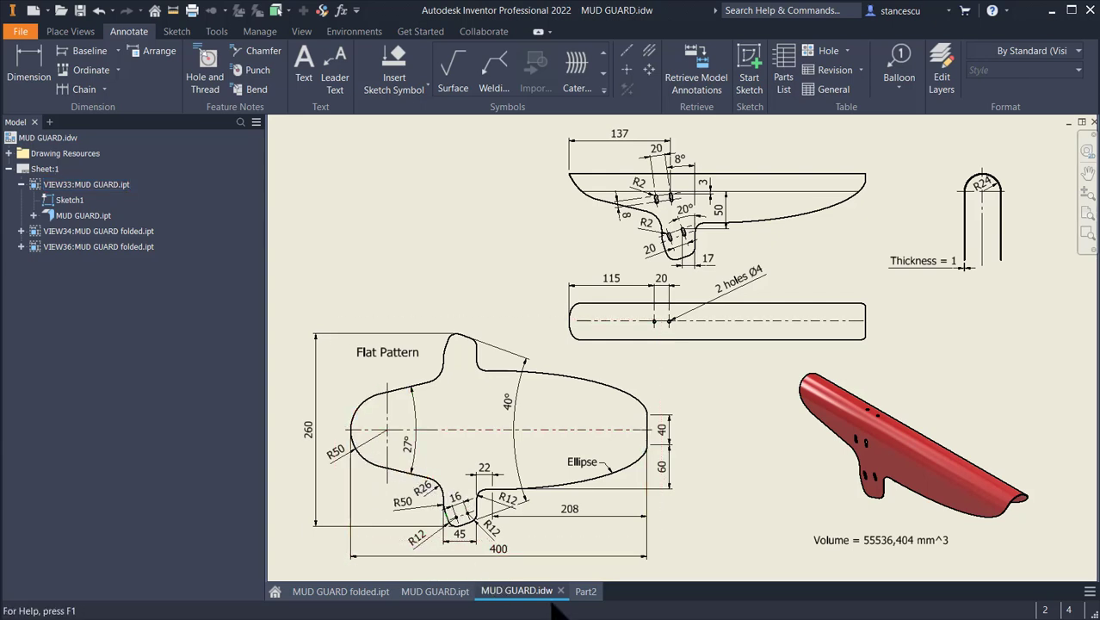
- Switch back to Part2 and draw a center point circle with a 50 mm radius centred on the sketch origin
click(590, 591)
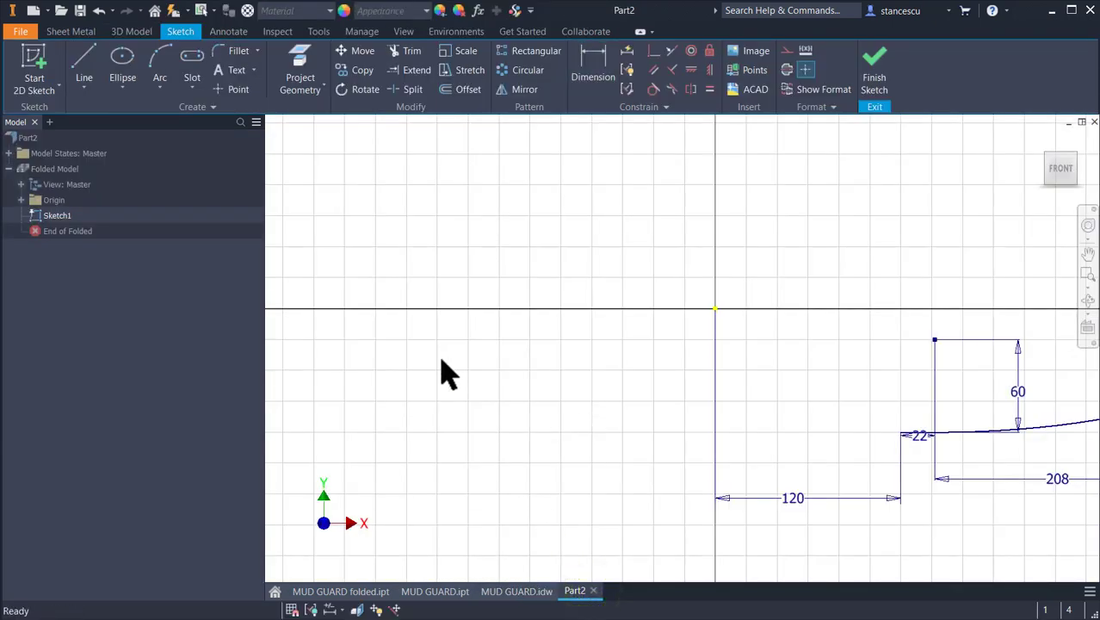
click(122, 89)
click(129, 120)
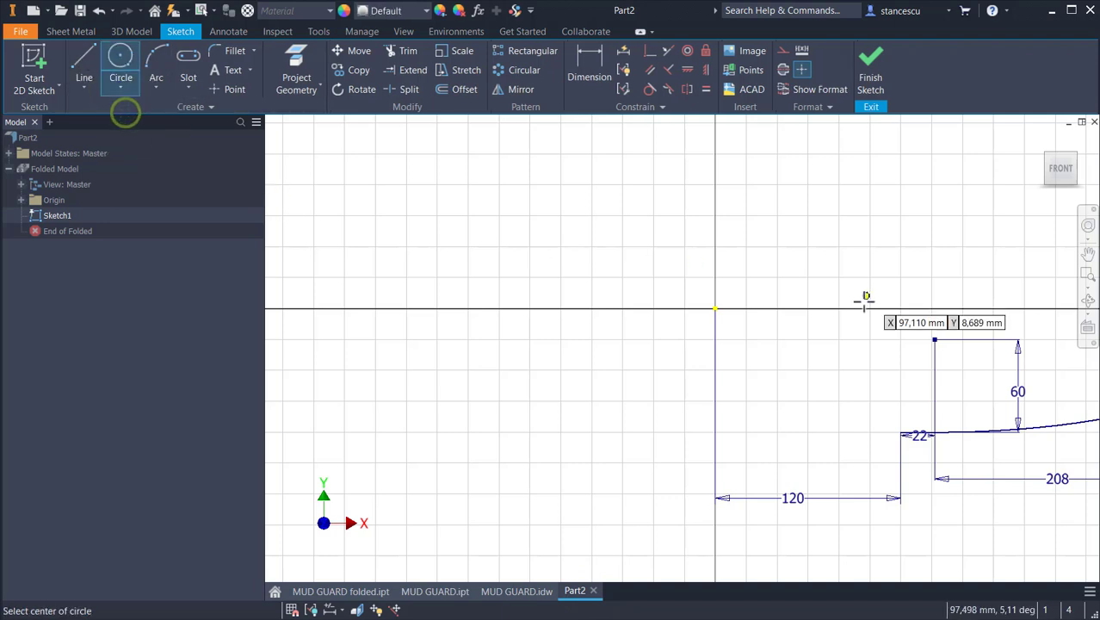
click(716, 308)
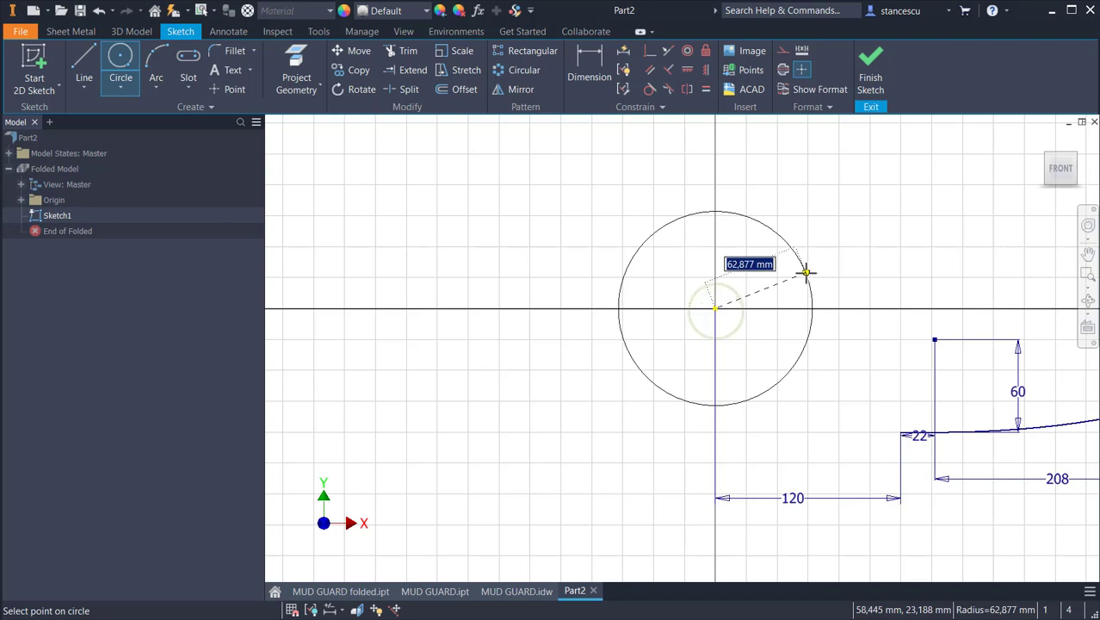
right_click(805, 272)
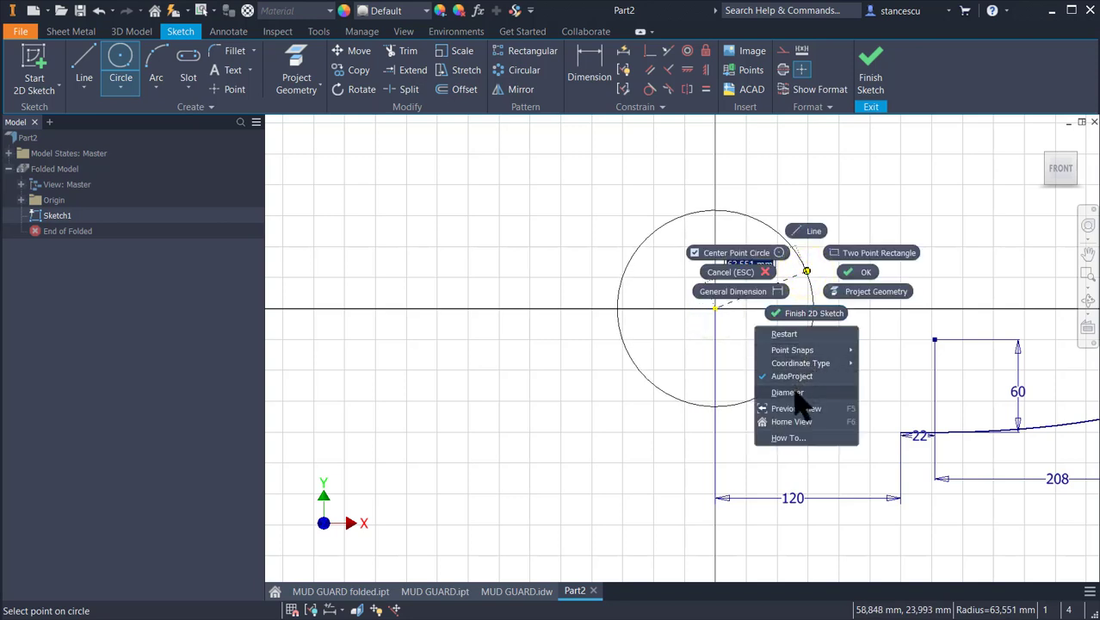
click(811, 262)
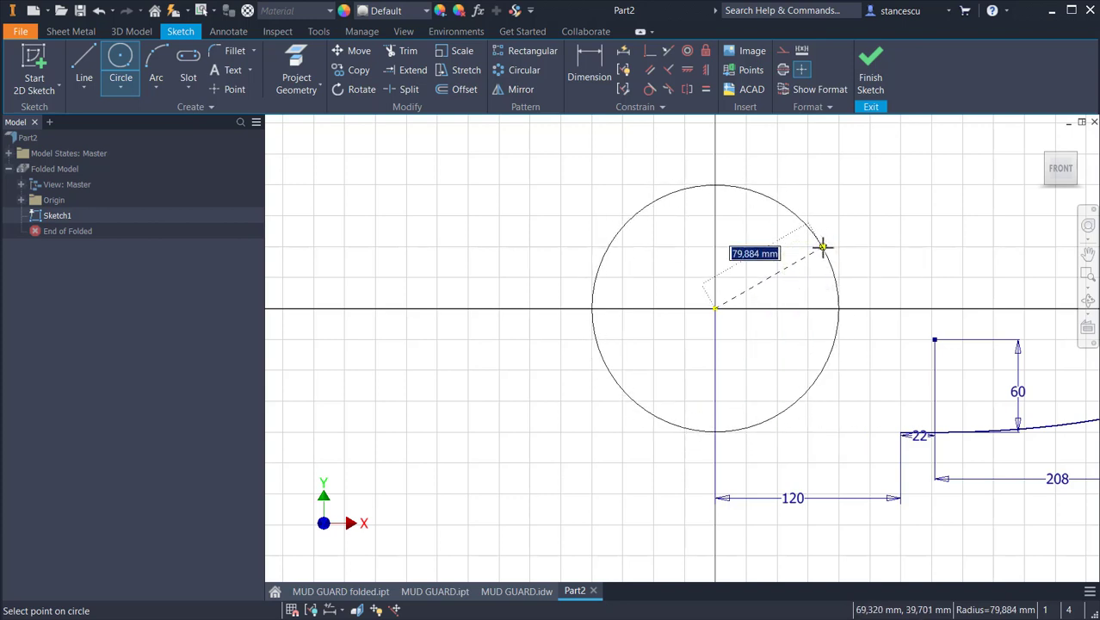
text(5)
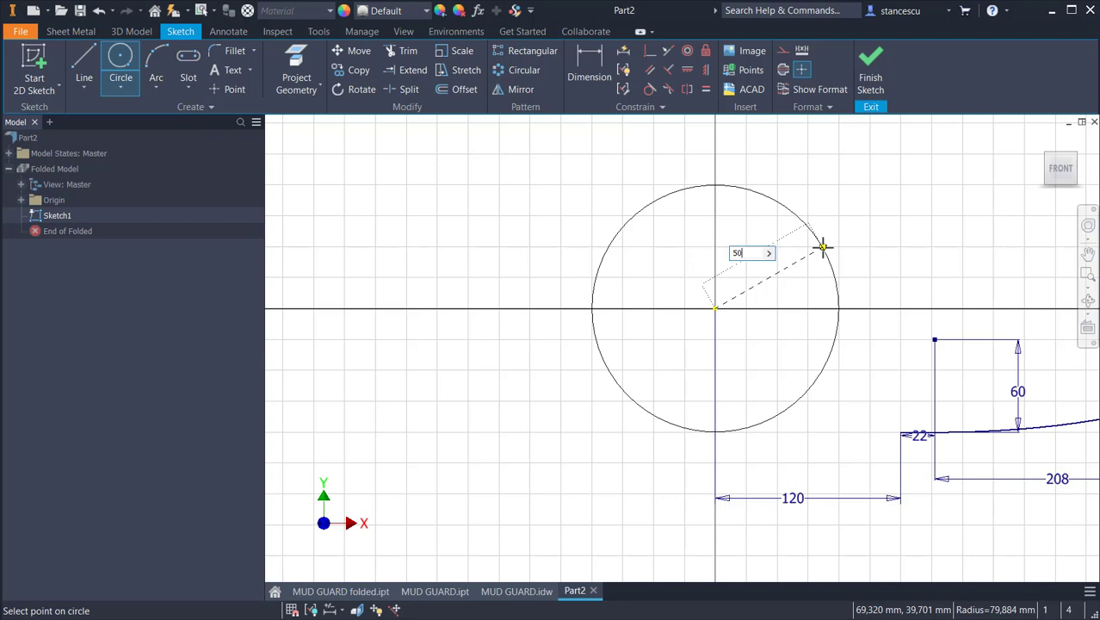
text(0)
key(Return)
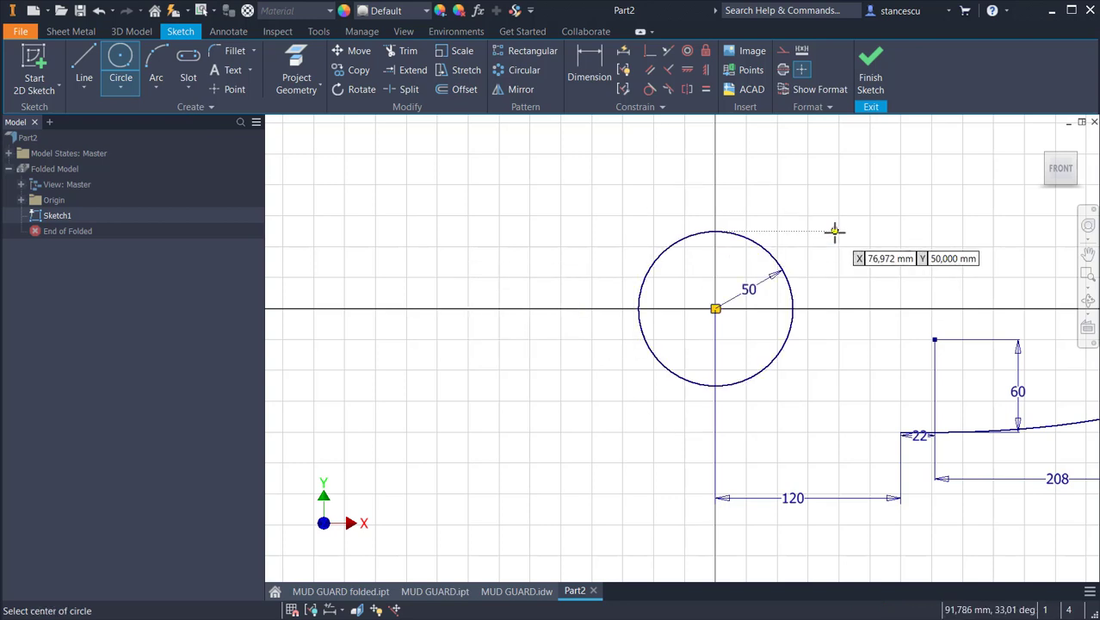
- Sketch the tab outline from the 22 mm line's left end: a vertical line about 30 mm down, a slanted bottom edge and a perpendicular left edge
middle_drag(824, 392, 663, 318)
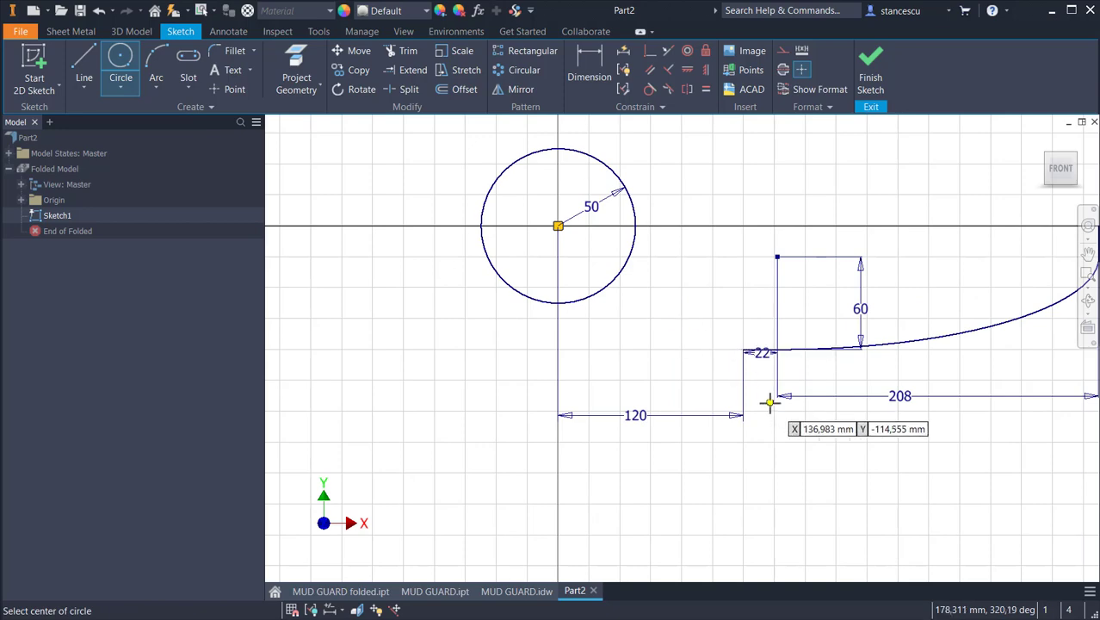
scroll(766, 388, down, 3)
middle_drag(766, 388, 847, 452)
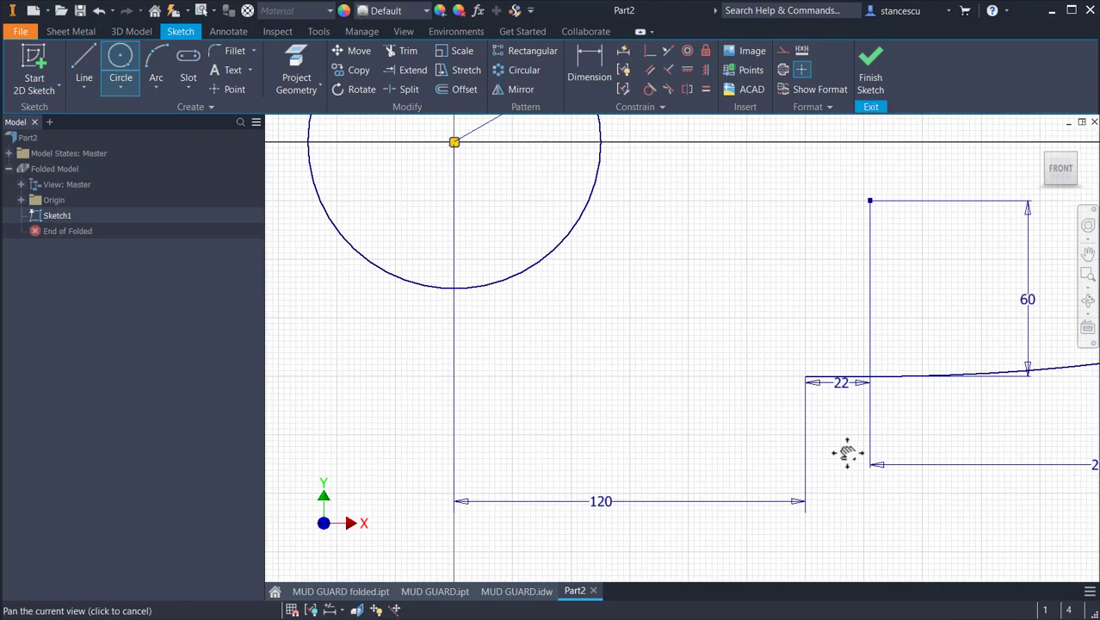
click(119, 57)
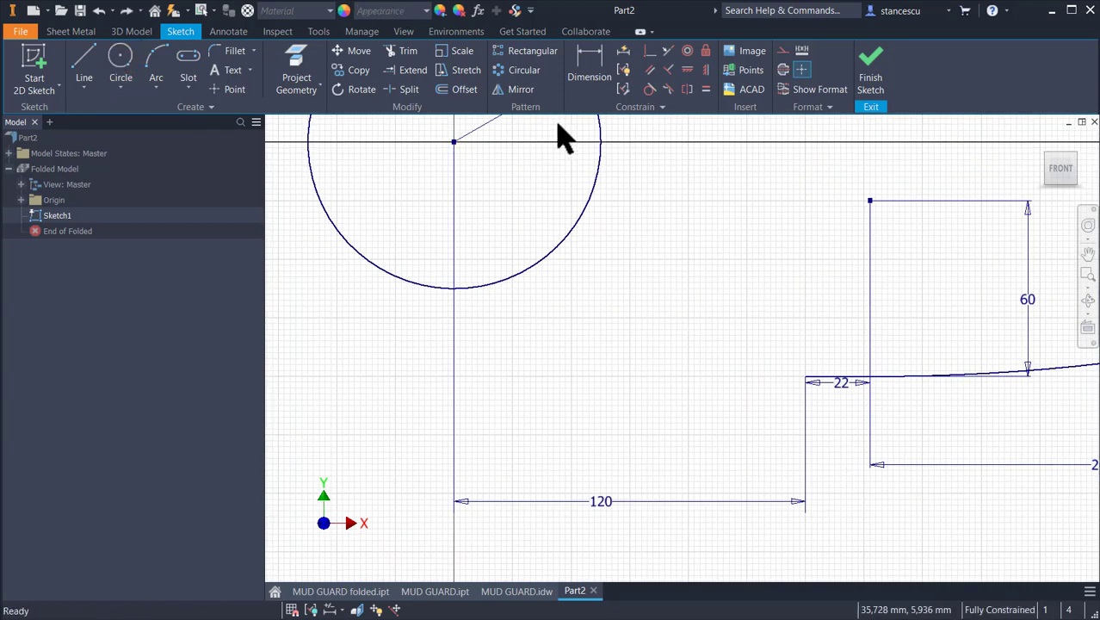
click(86, 63)
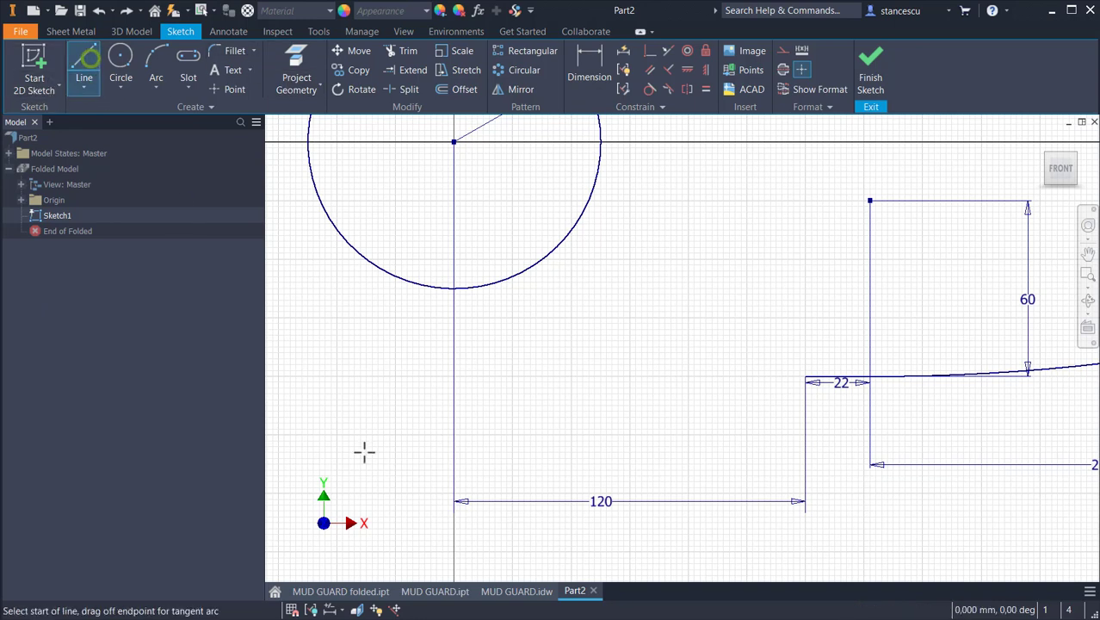
click(806, 377)
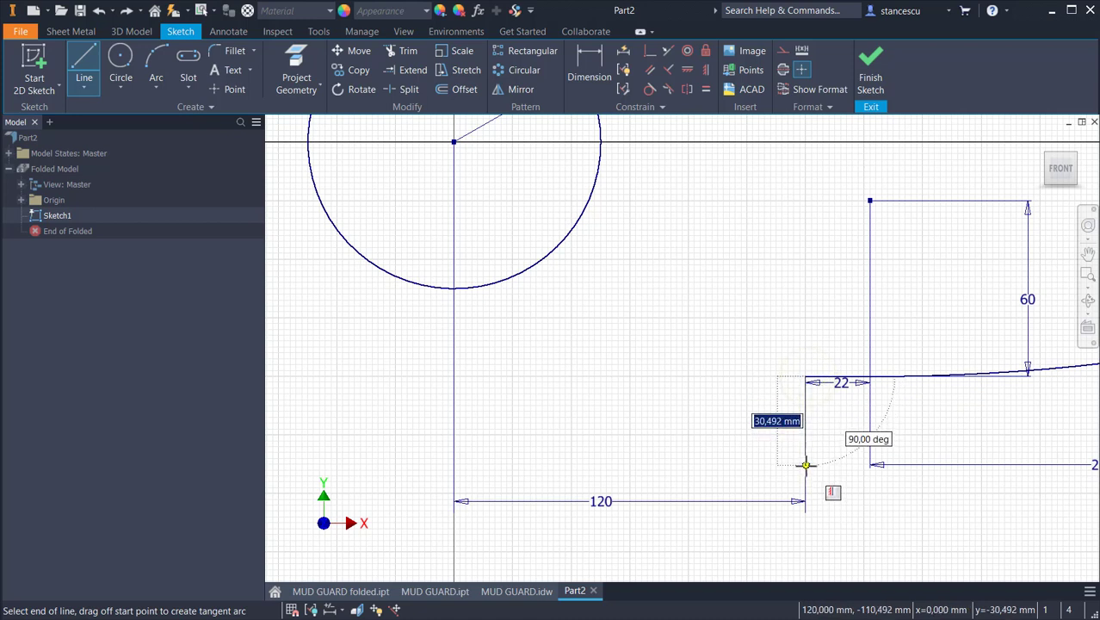
click(806, 465)
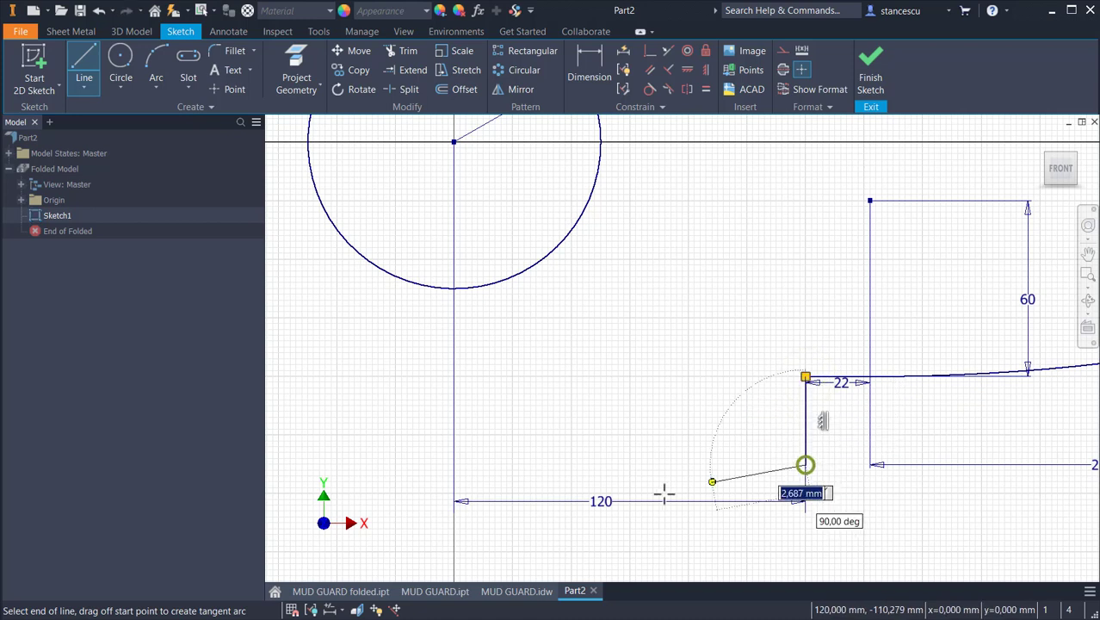
click(669, 520)
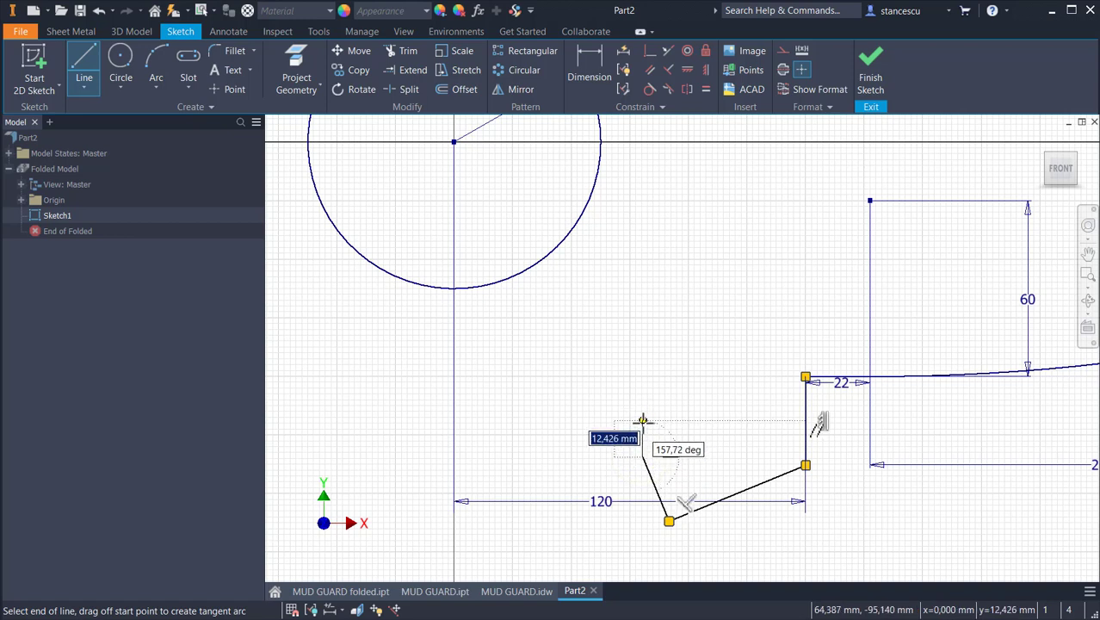
click(643, 457)
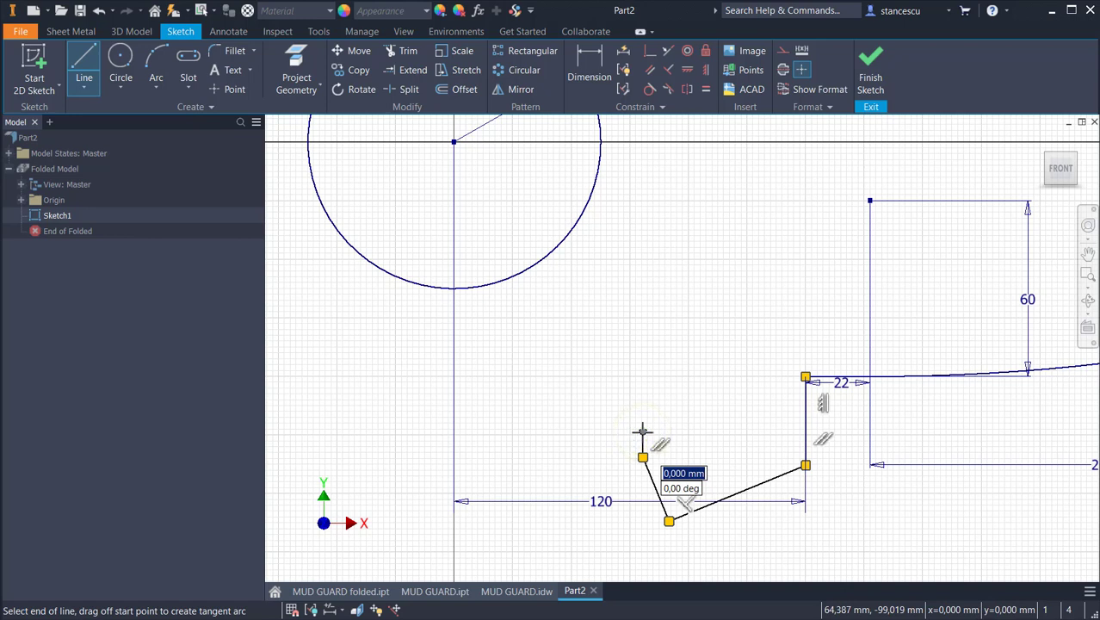
- Continue the profile with a short vertical line, a tangent arc curving up to the left, and a line ending tangent on the 50 mm circle
drag(642, 431, 625, 380)
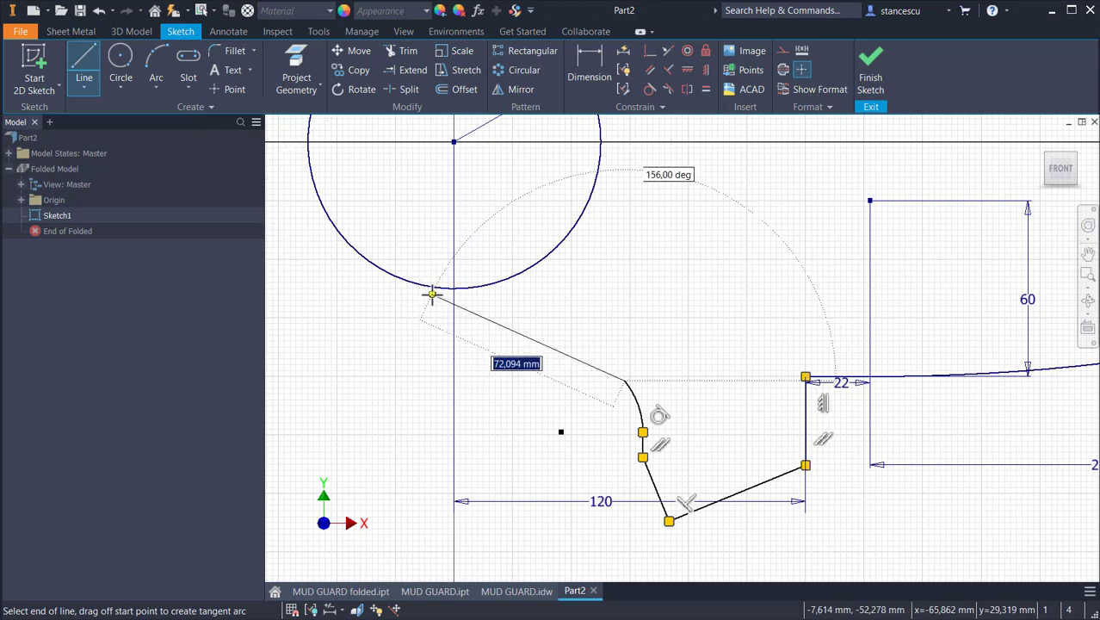
double_click(392, 276)
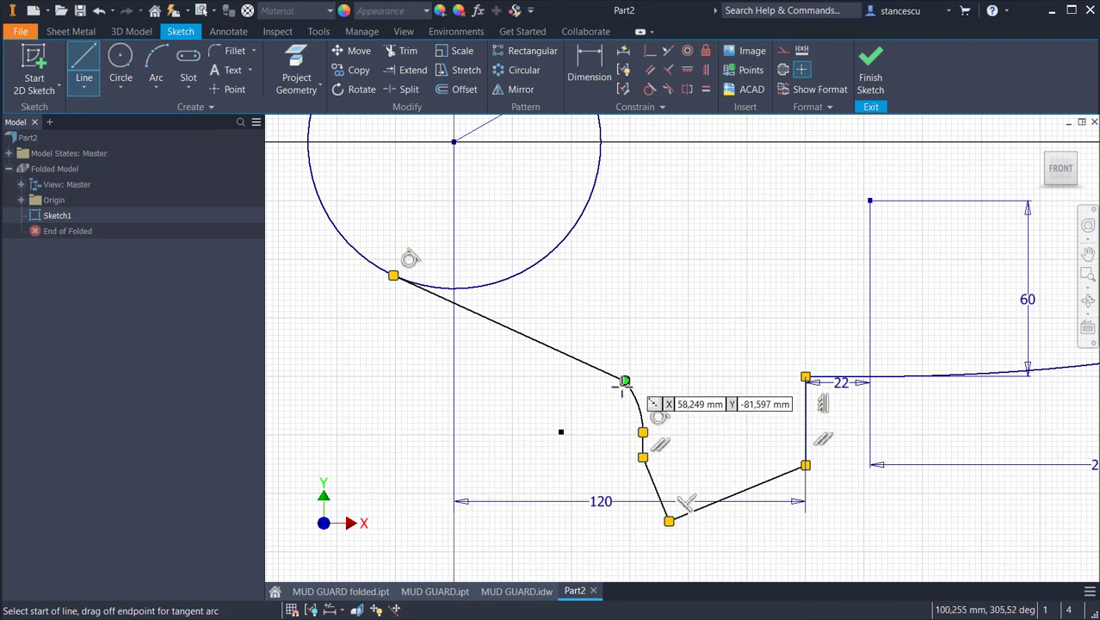
key(Escape)
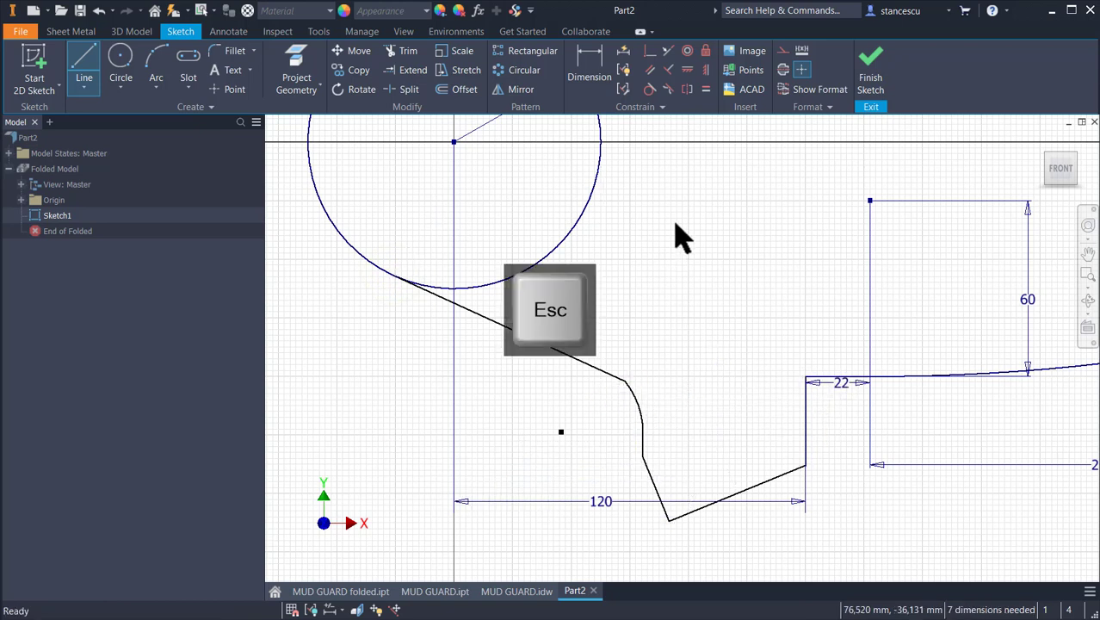
- Make the arc tangent to the long slanted line that runs to the circle
click(650, 89)
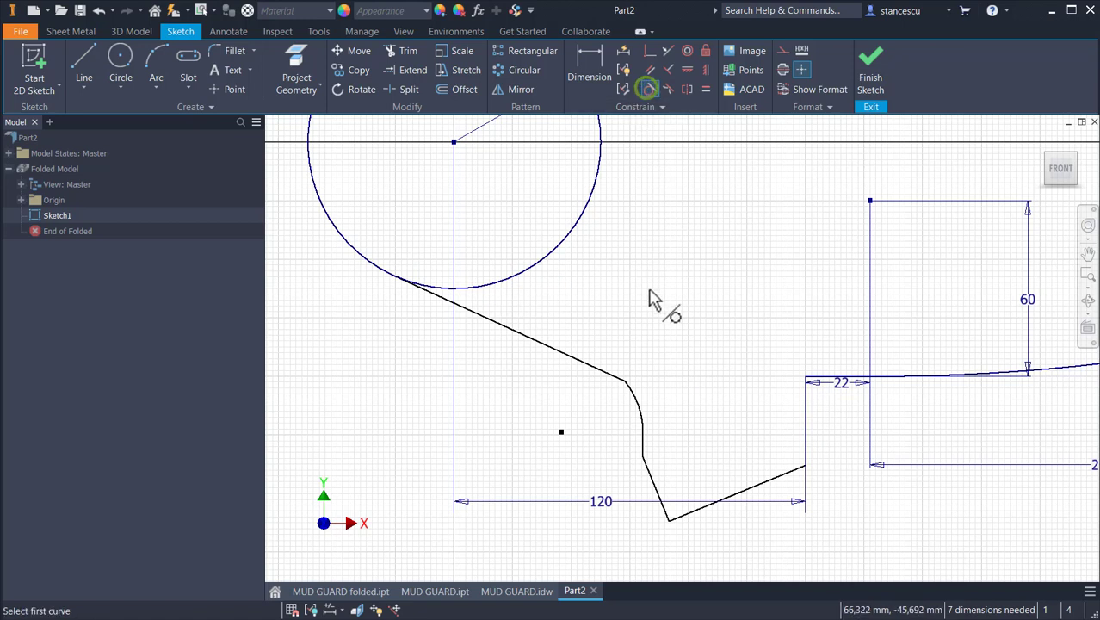
click(639, 396)
click(607, 371)
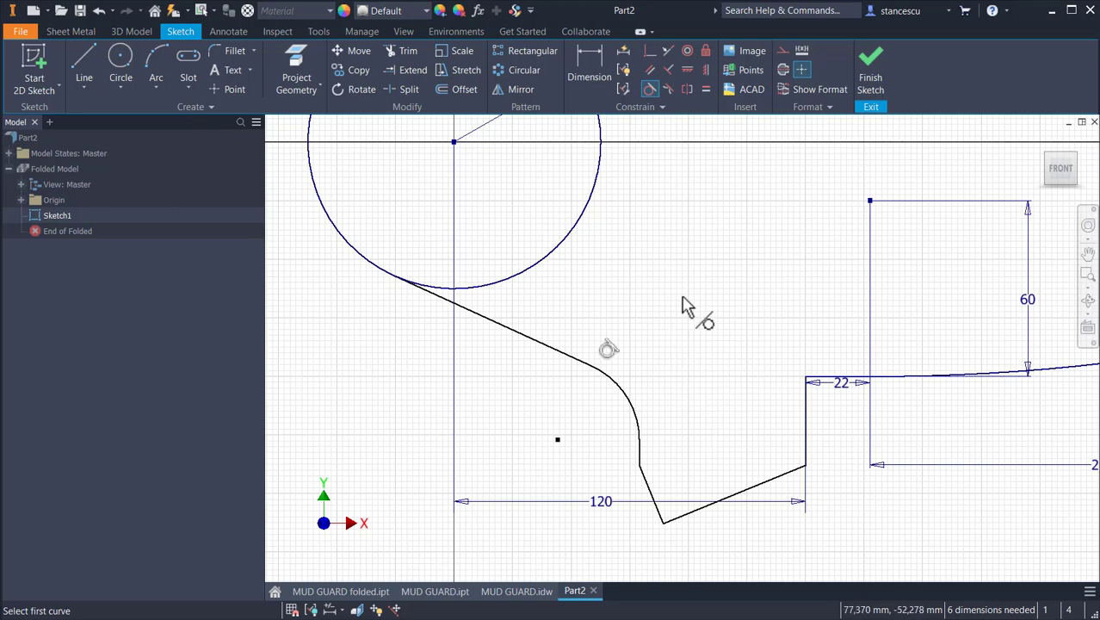
- Check the tab's corner radii in MUD GUARD.idw, return to Part2, and fillet the corner between the short vertical line and the tab's slanted left edge at 50 mm
click(514, 592)
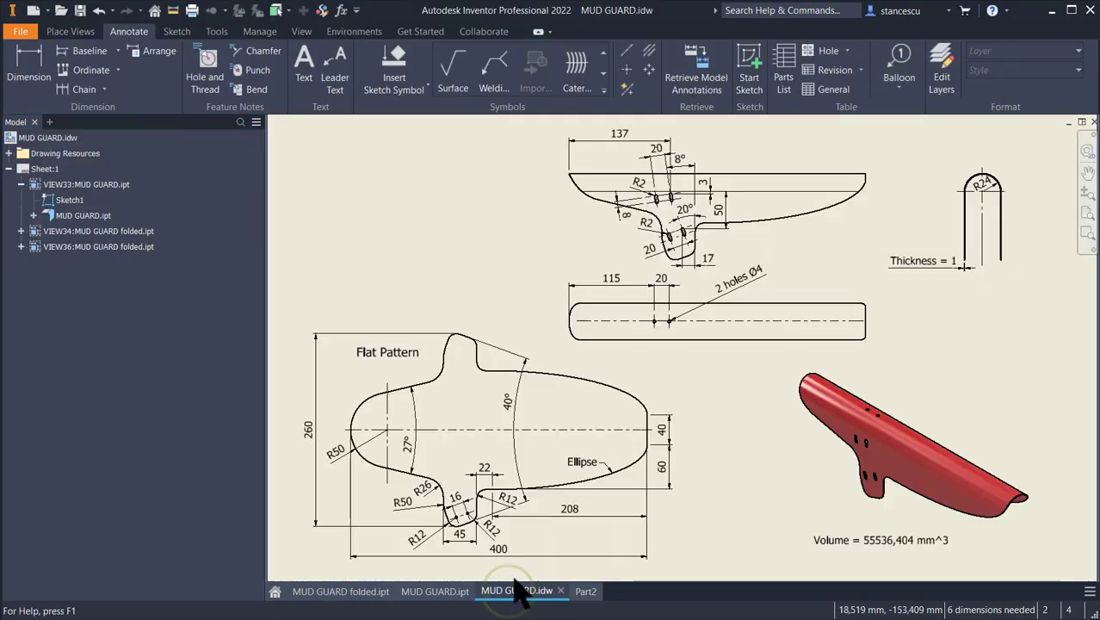
scroll(386, 515, up, 2)
middle_drag(385, 514, 423, 333)
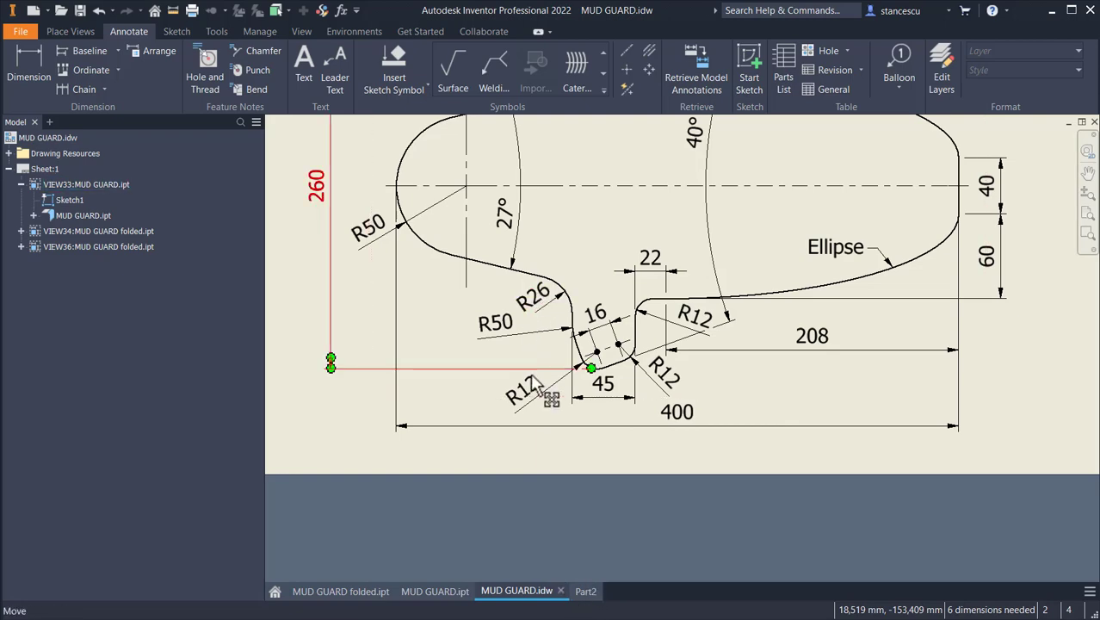
click(585, 591)
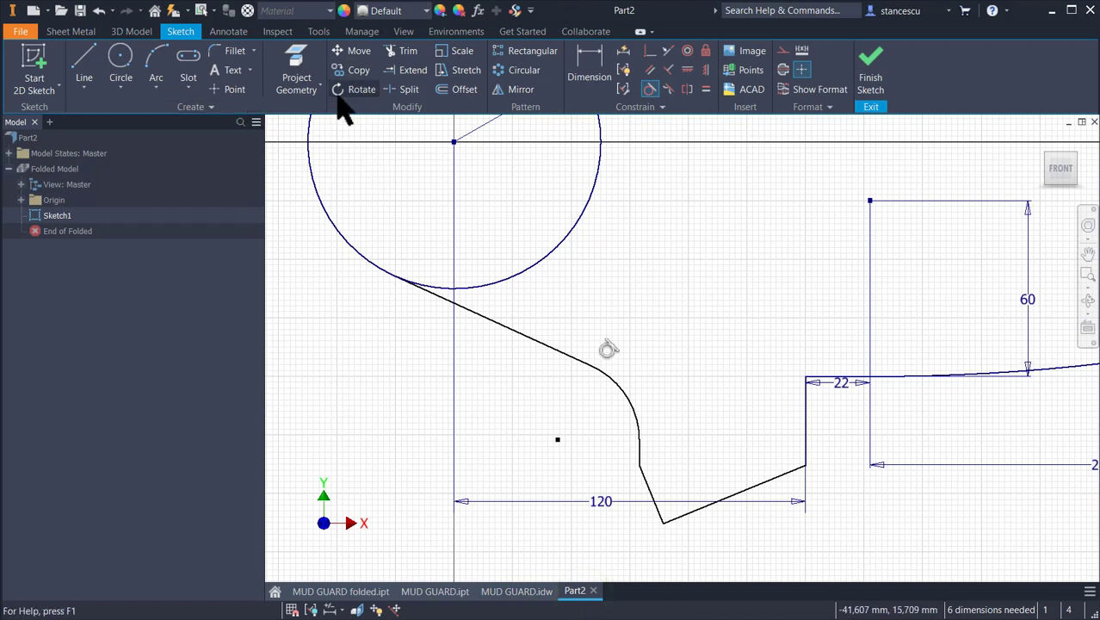
click(226, 50)
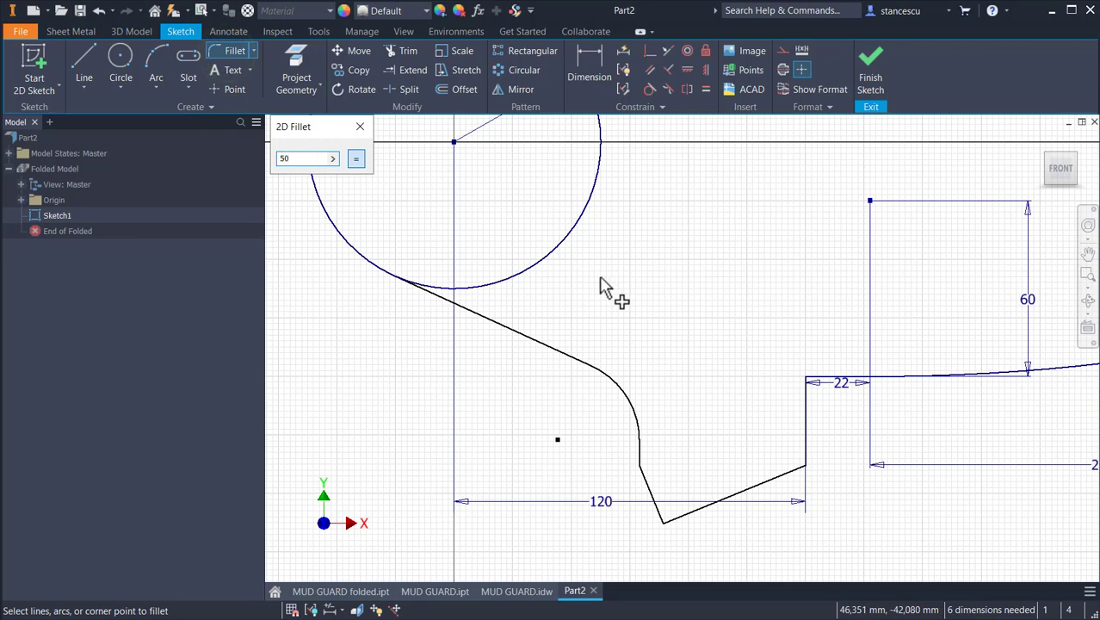
click(642, 486)
click(641, 458)
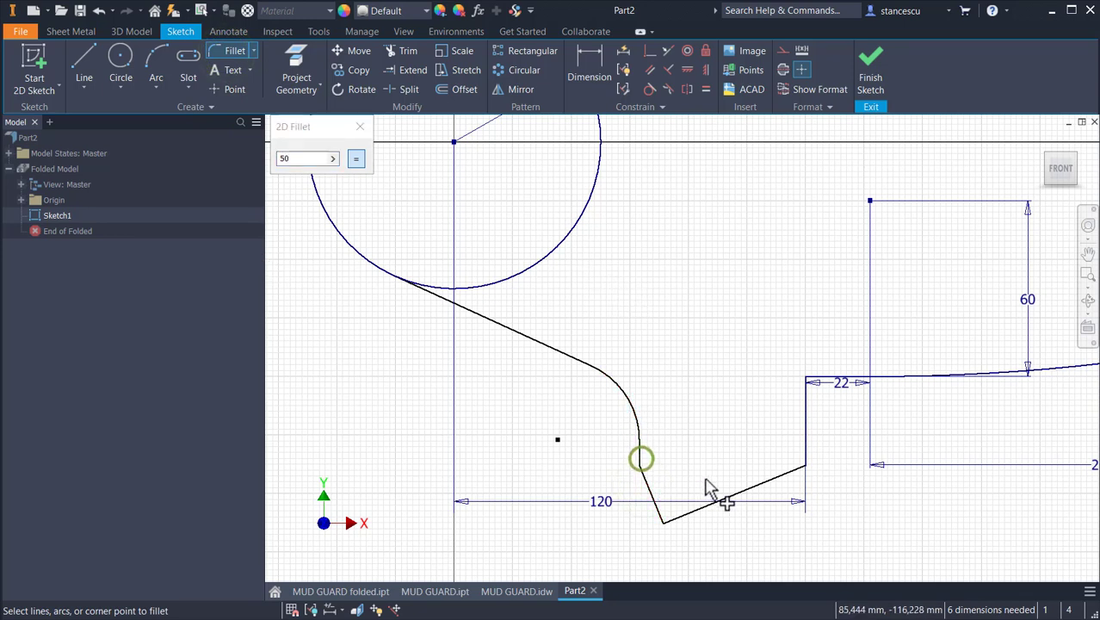
click(640, 465)
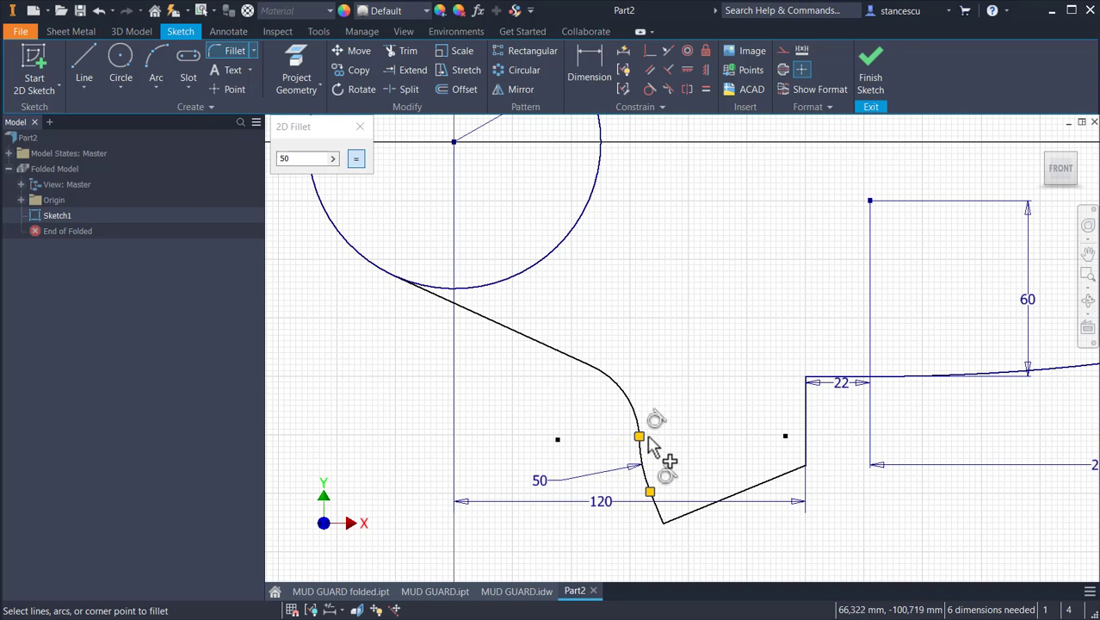
- Fillet the tab's two bottom corners and its upper corner at the 22 mm line with a 12 mm radius
double_click(301, 160)
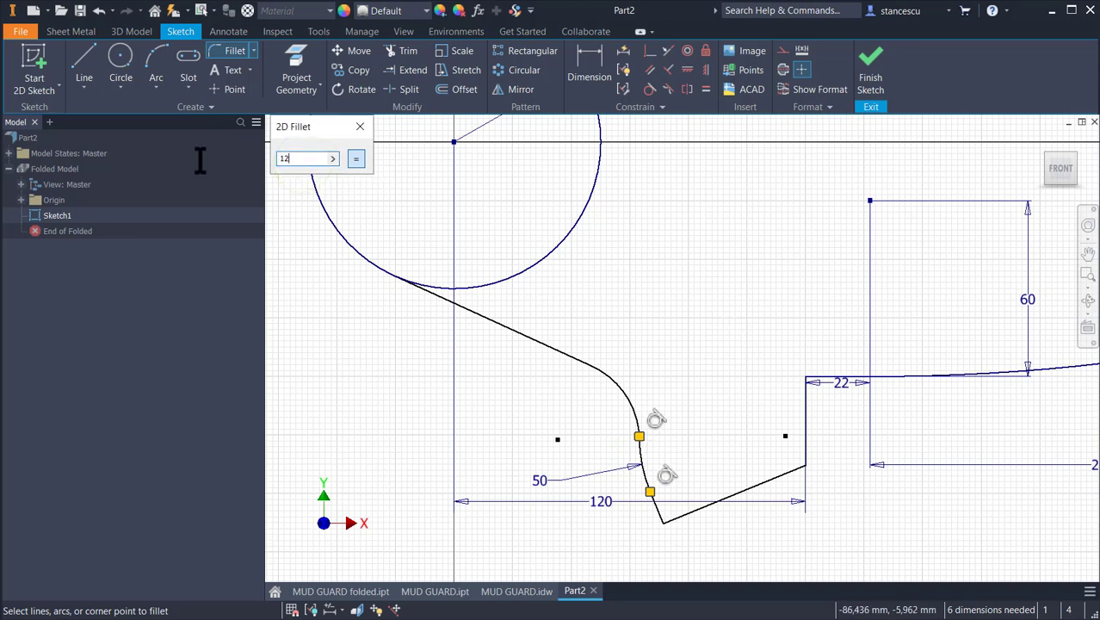
click(663, 527)
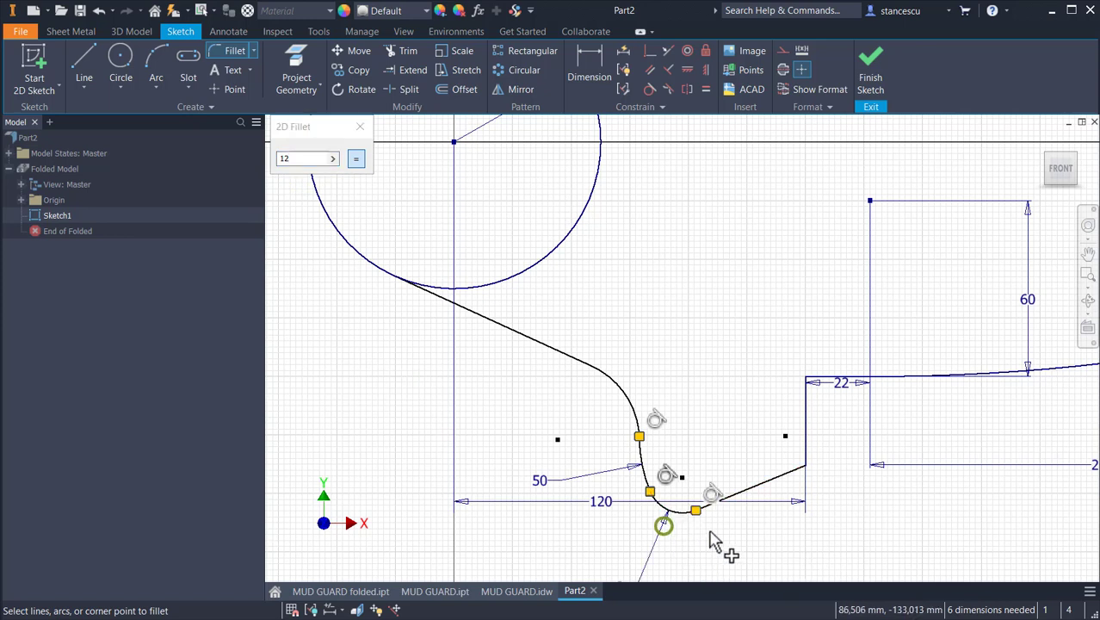
click(810, 472)
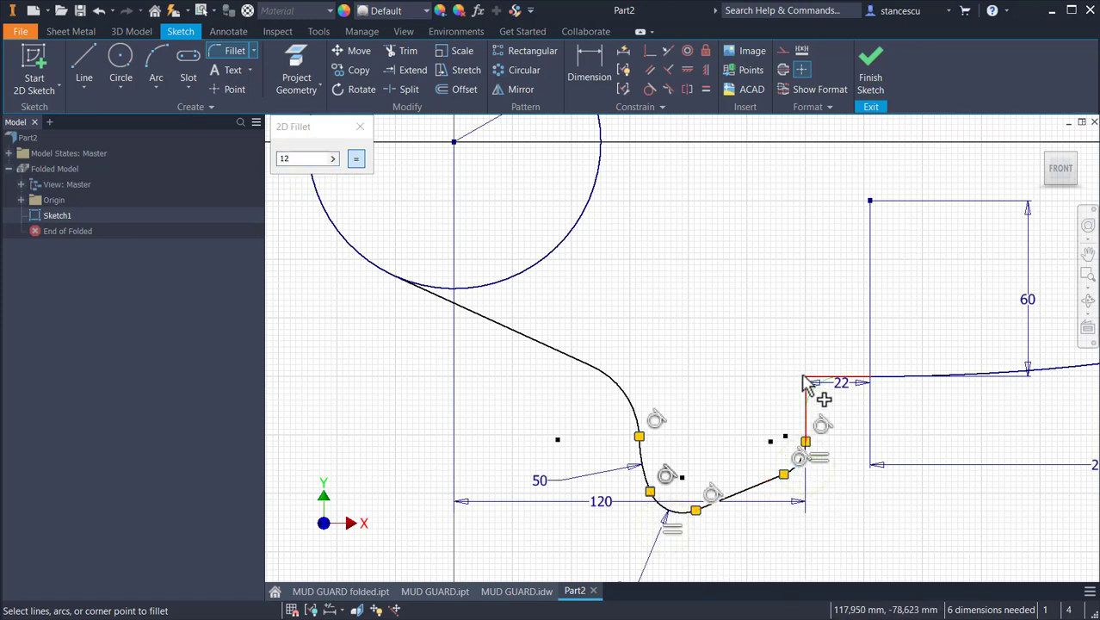
click(807, 384)
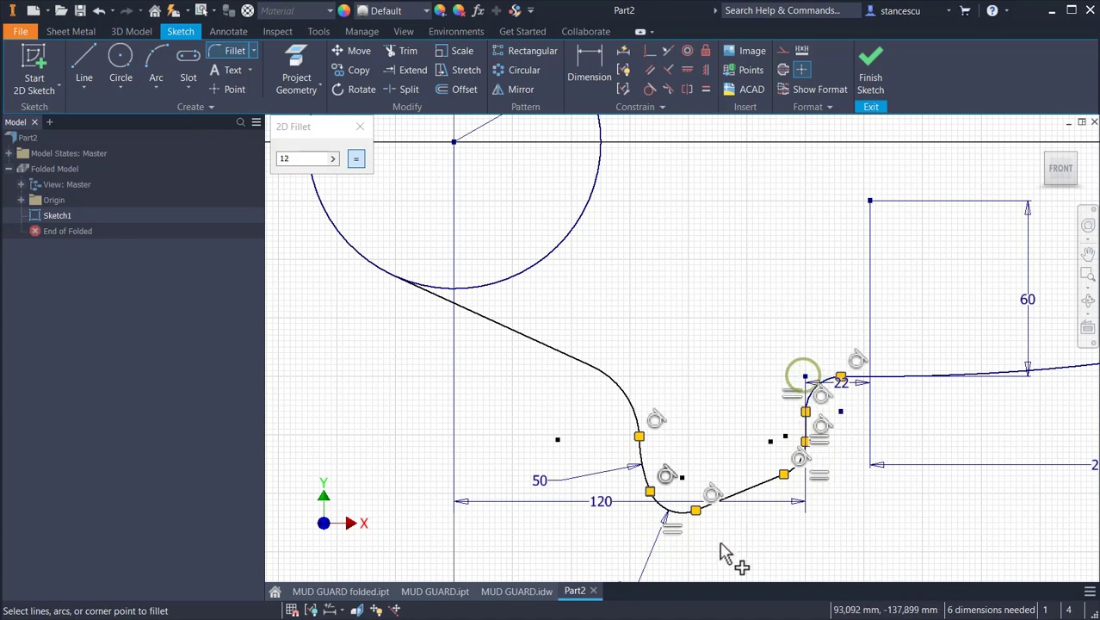
key(Escape)
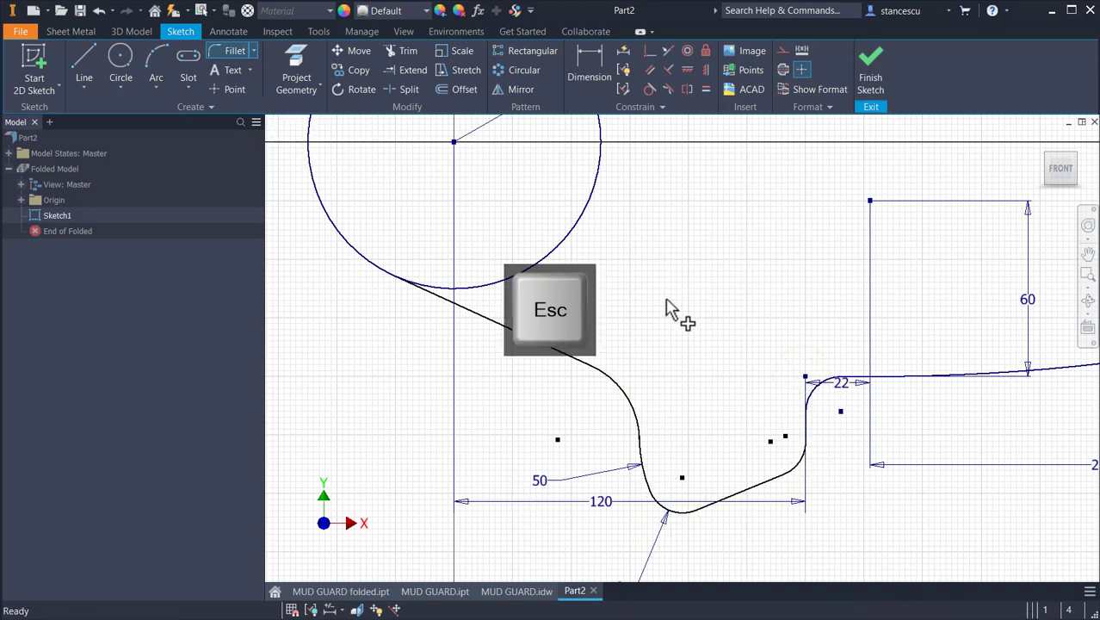
- Switch to MUD GUARD.idw and examine the angle dimensions across the flat pattern's centreline
middle_drag(720, 351, 780, 210)
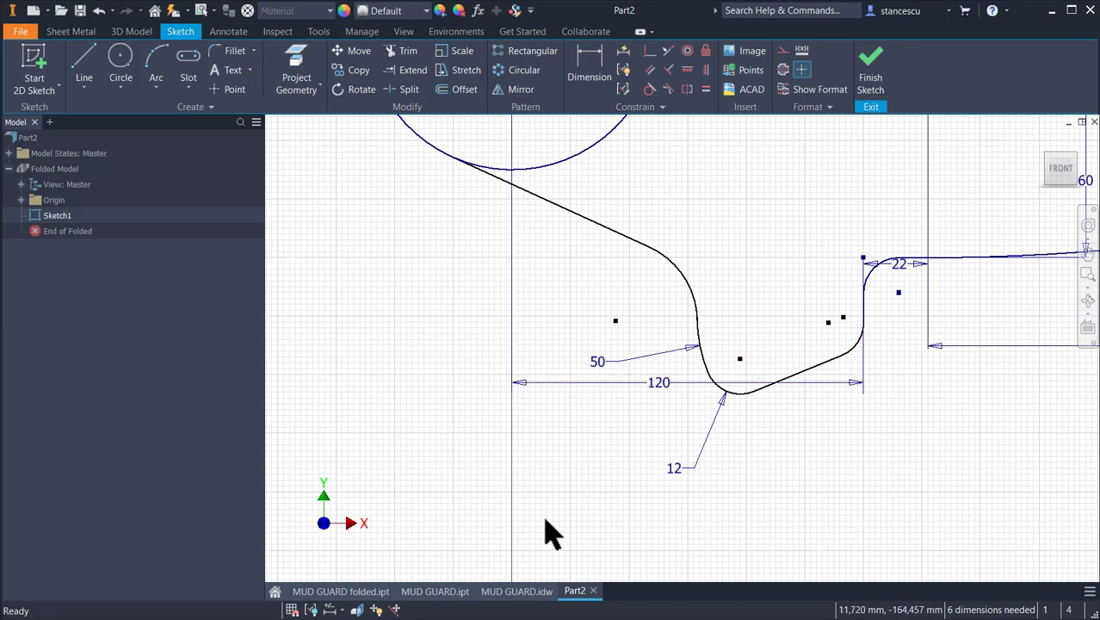
click(516, 591)
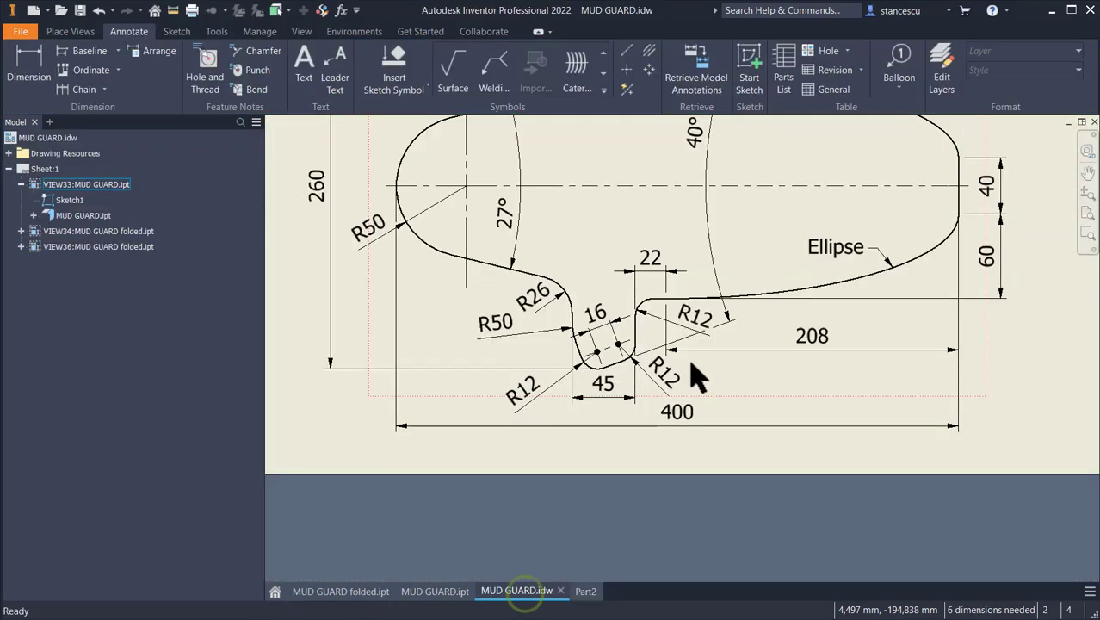
key(F2)
drag(717, 412, 753, 515)
key(Escape)
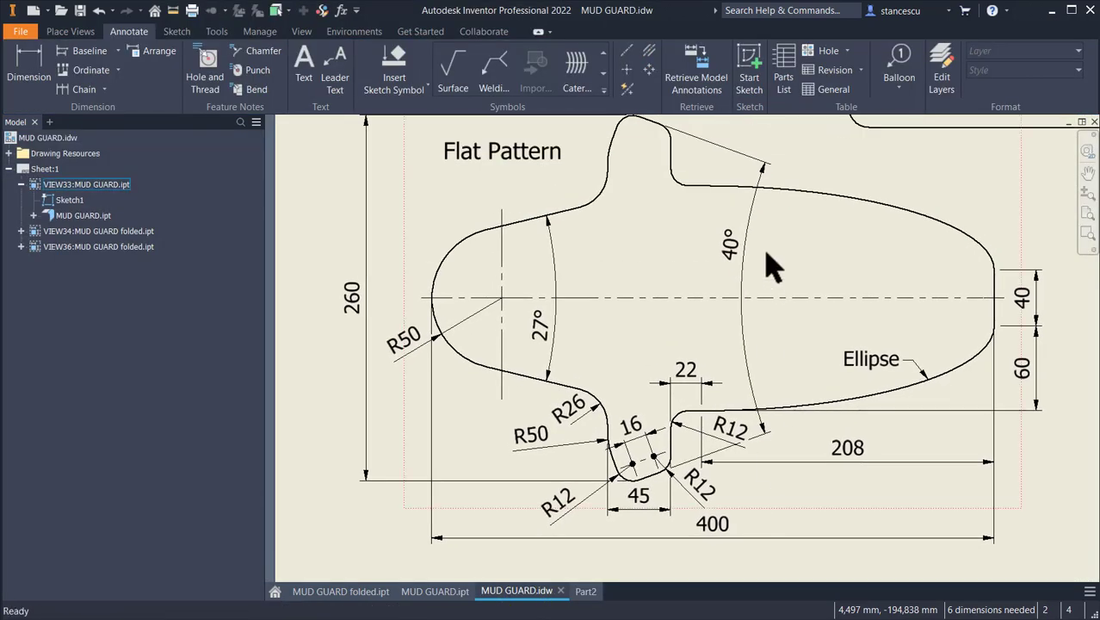
click(737, 268)
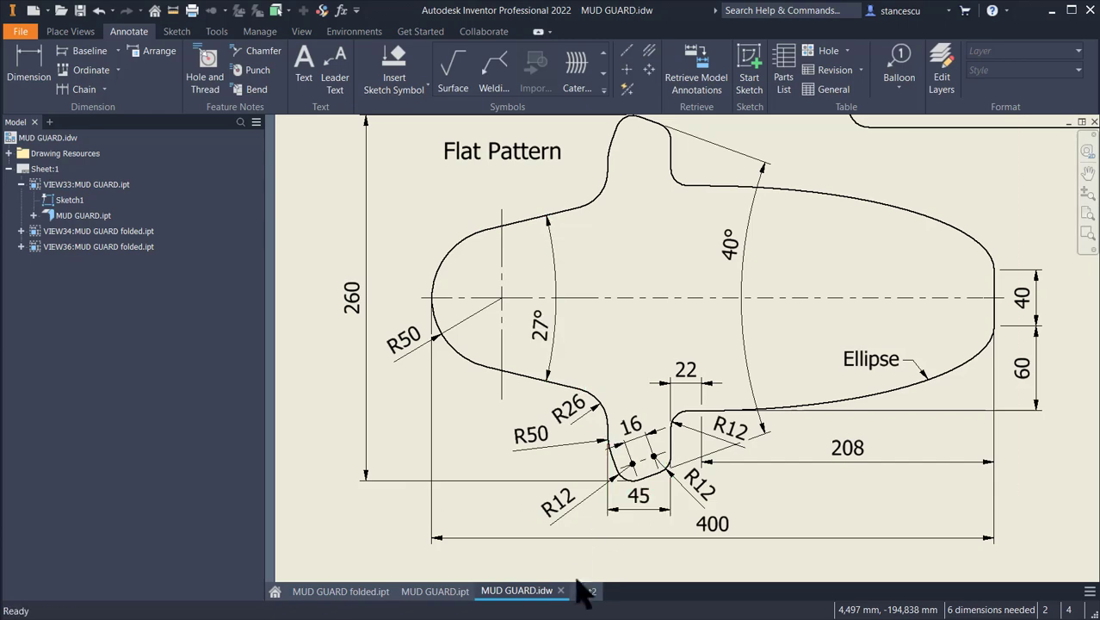
- Back in Part2, draw a 400 mm horizontal construction line from the circle's left quadrant to the upper end of the 20 mm vertical edge
click(583, 595)
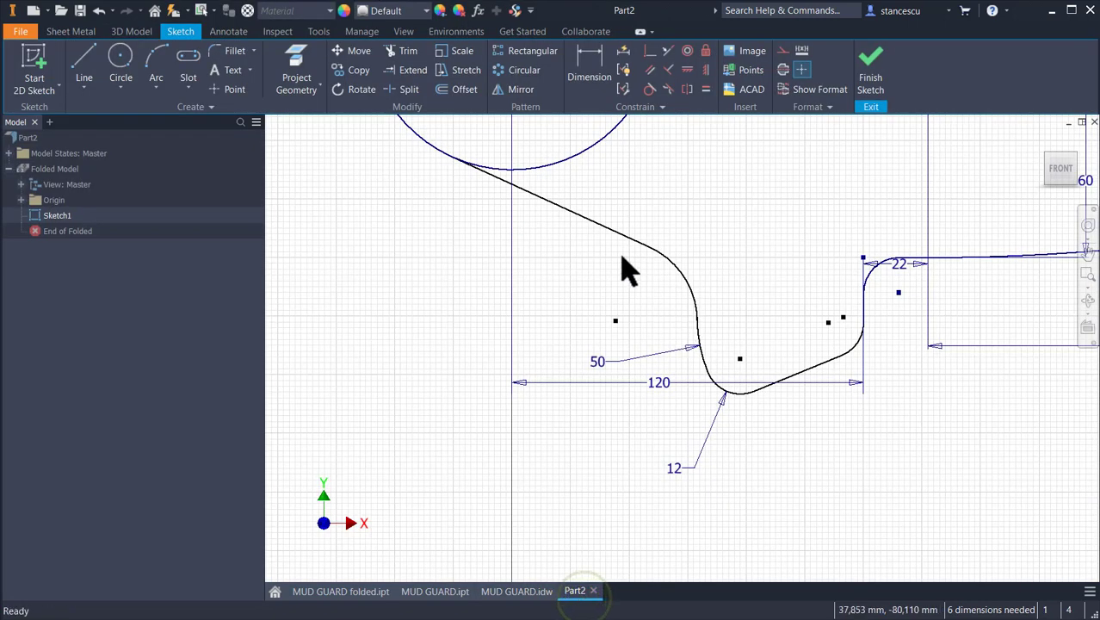
scroll(624, 256, down, 3)
middle_drag(627, 256, 513, 400)
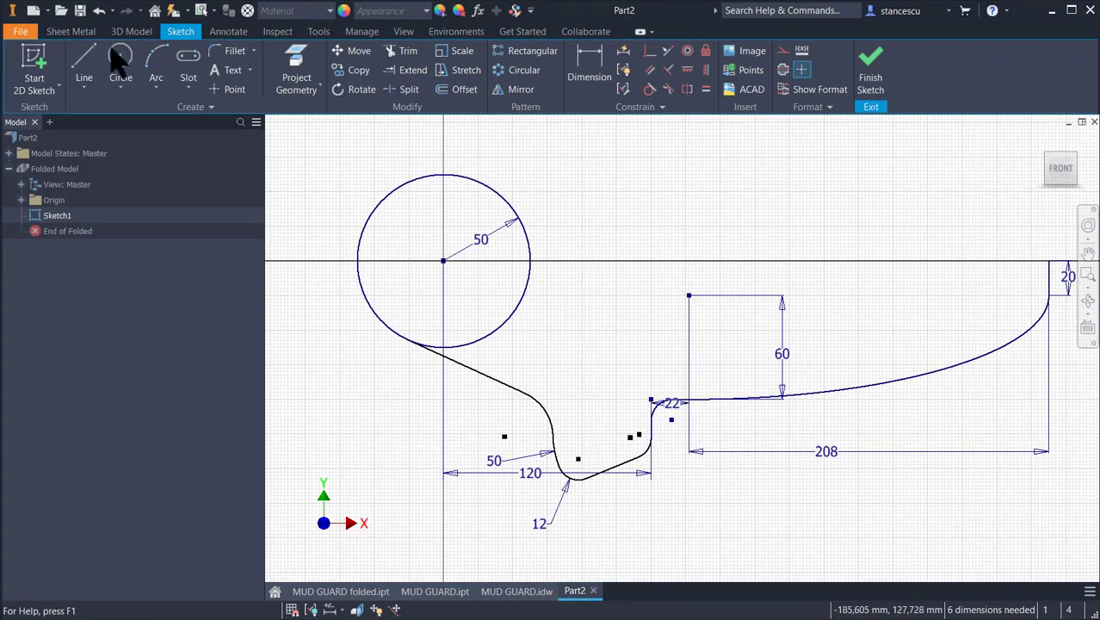
click(89, 67)
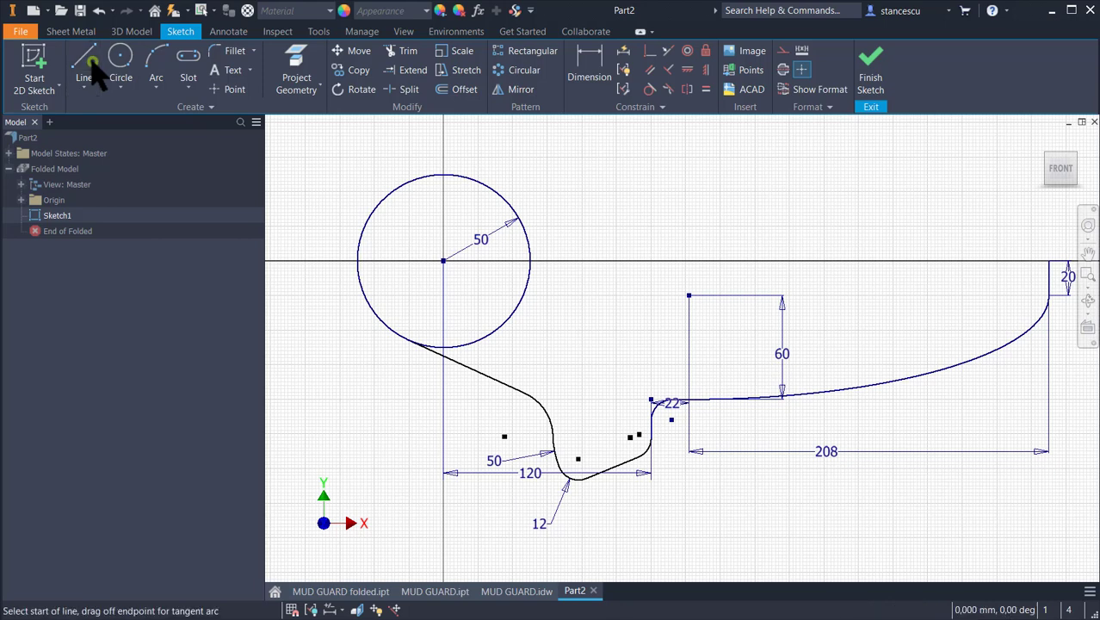
click(357, 261)
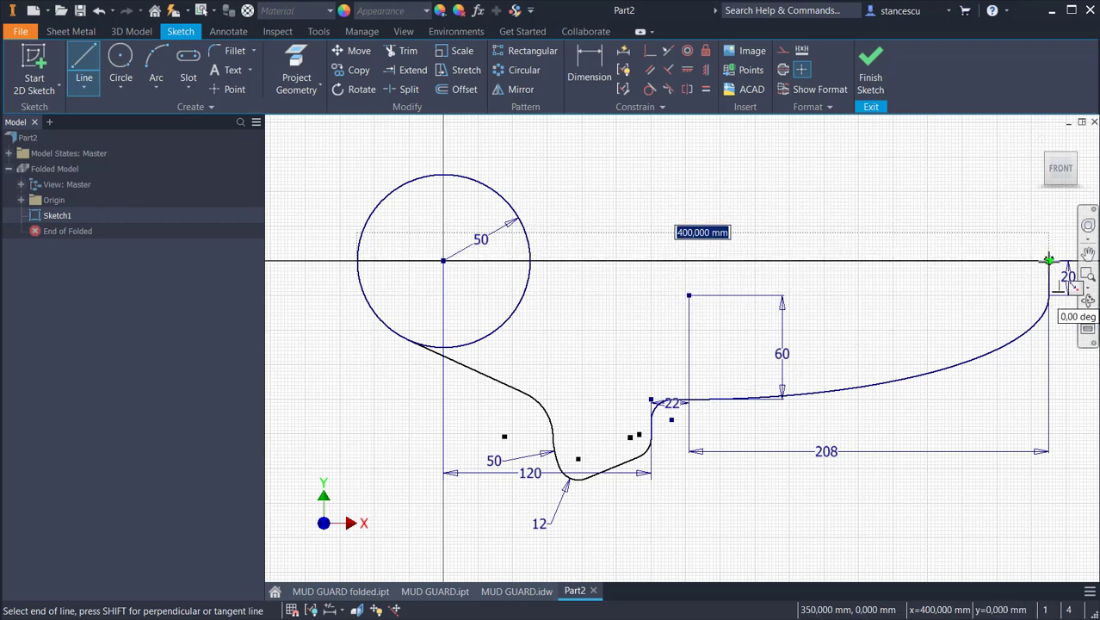
click(1048, 260)
key(Escape)
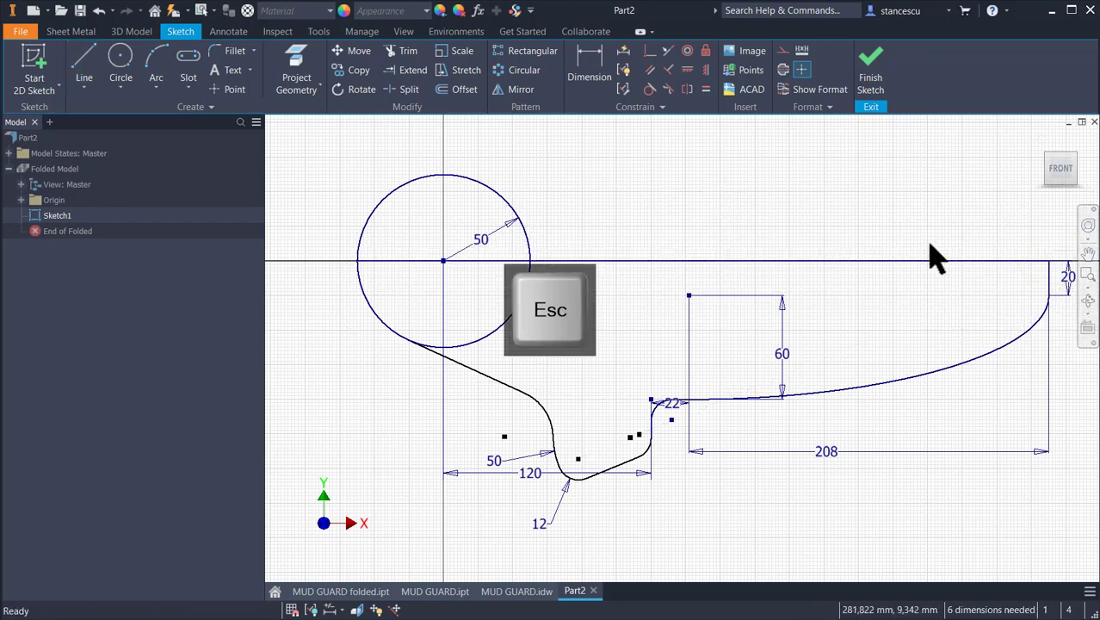
click(919, 260)
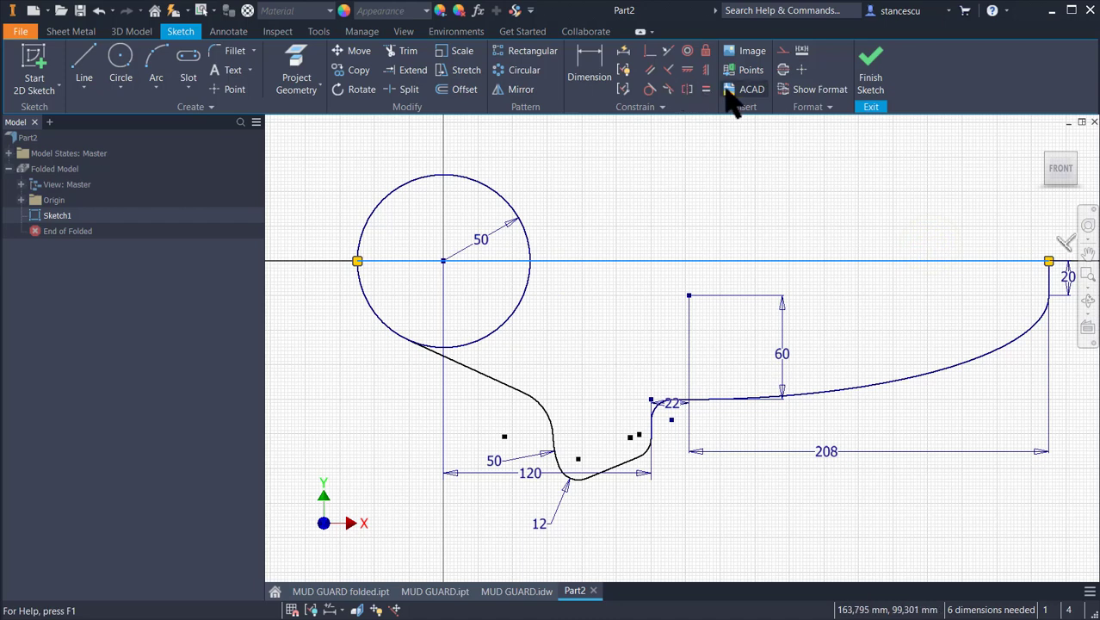
click(783, 53)
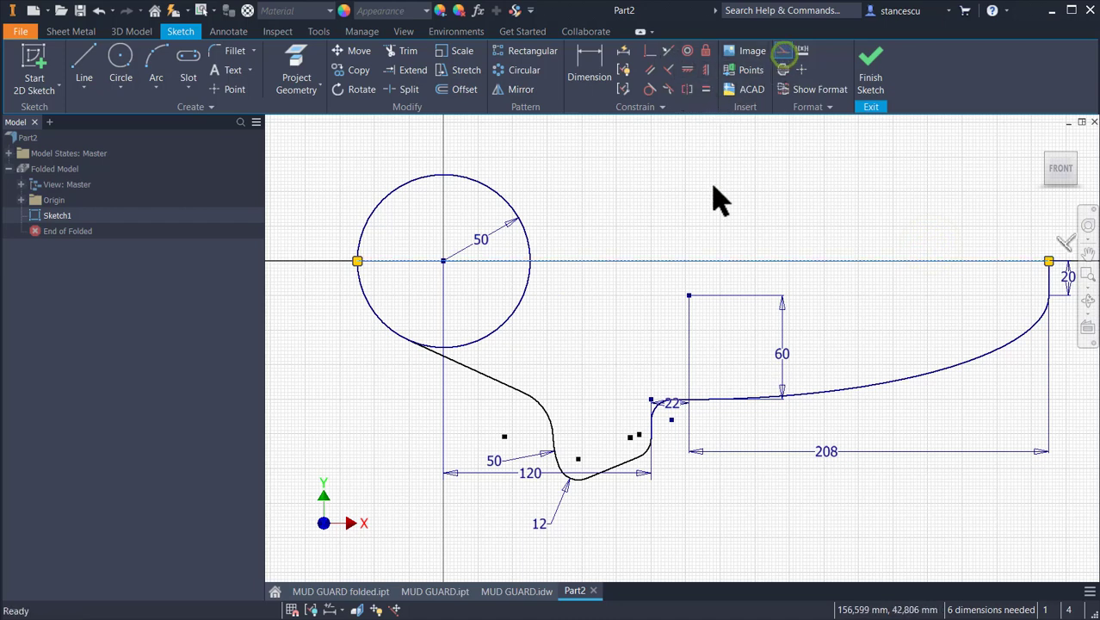
- Trim the 50 mm circle to the arc between the construction line's left end and the slanted tangent line
click(410, 54)
click(501, 321)
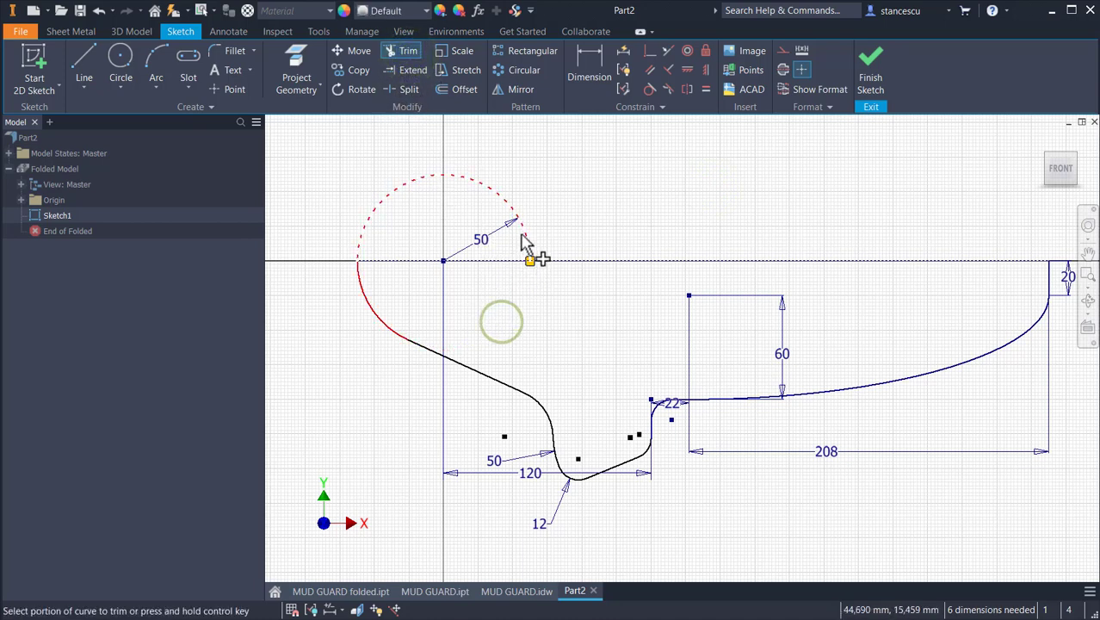
click(524, 242)
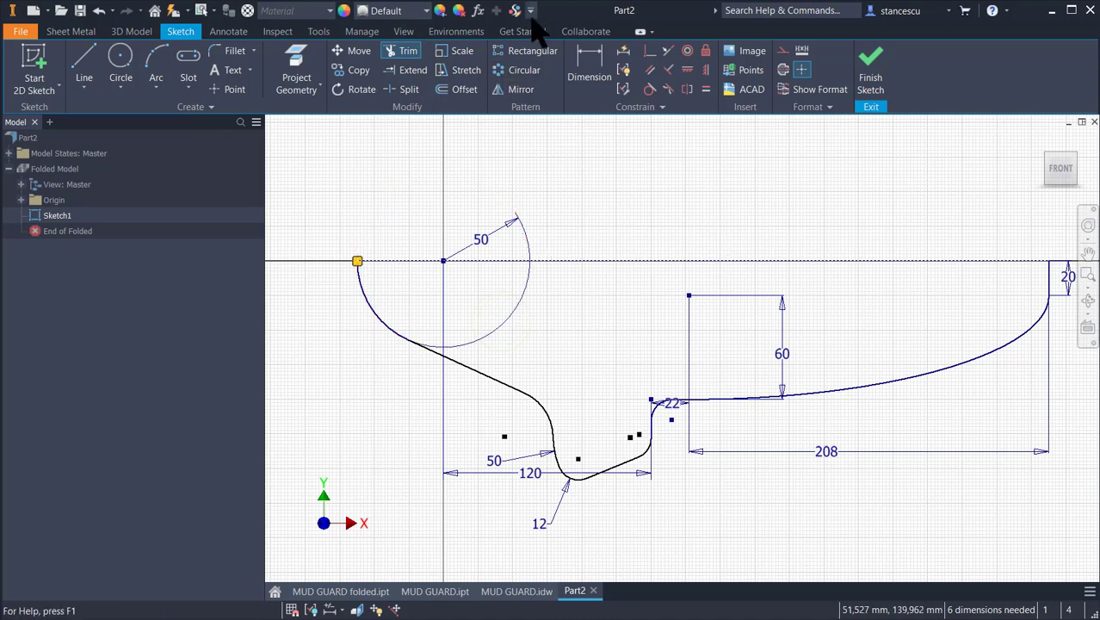
- Dimension the angle between the long slanted line and the horizontal construction line as 27/2 degrees
click(590, 62)
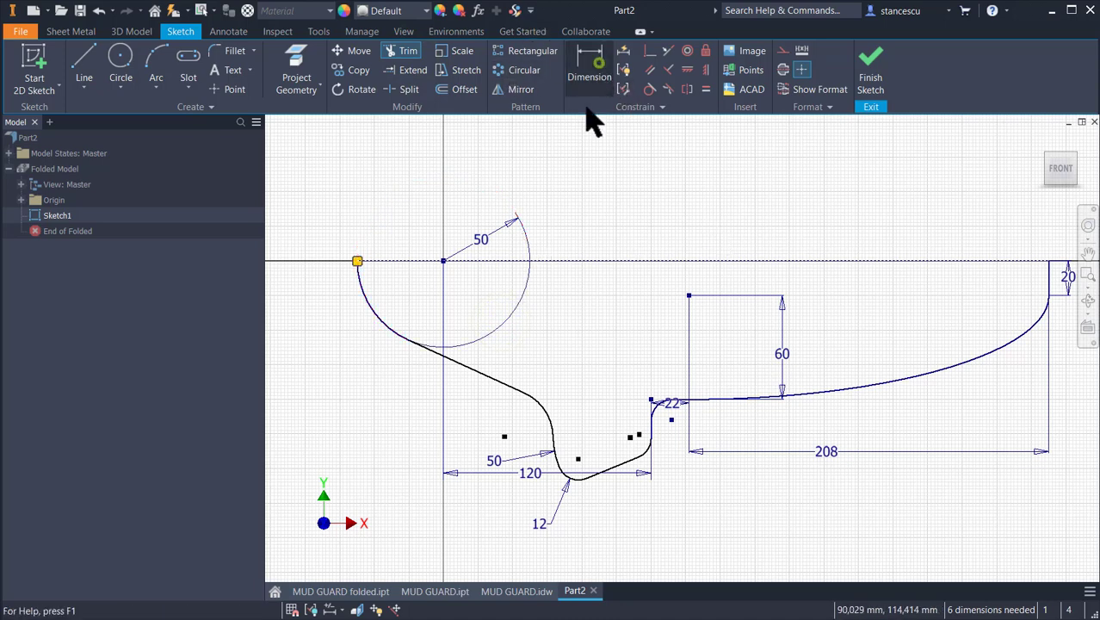
click(485, 379)
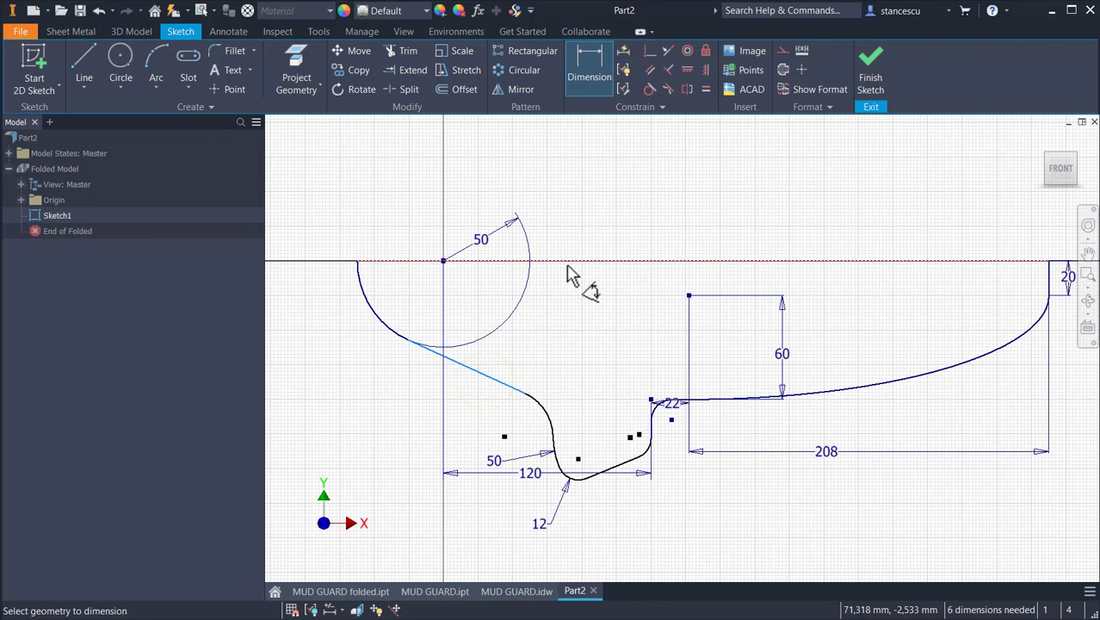
click(566, 264)
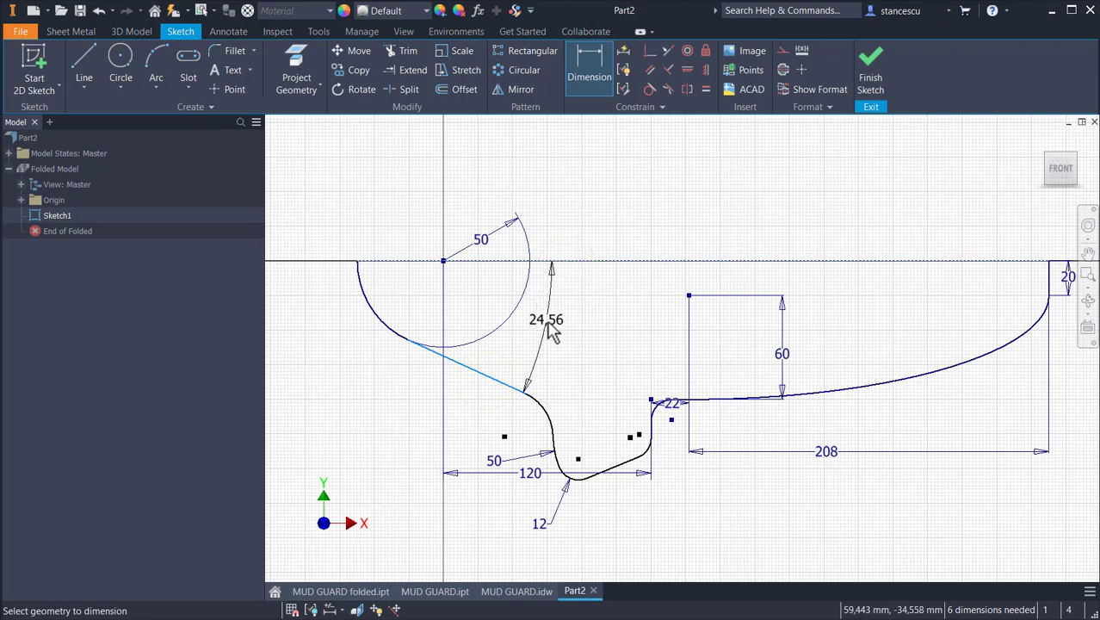
click(547, 321)
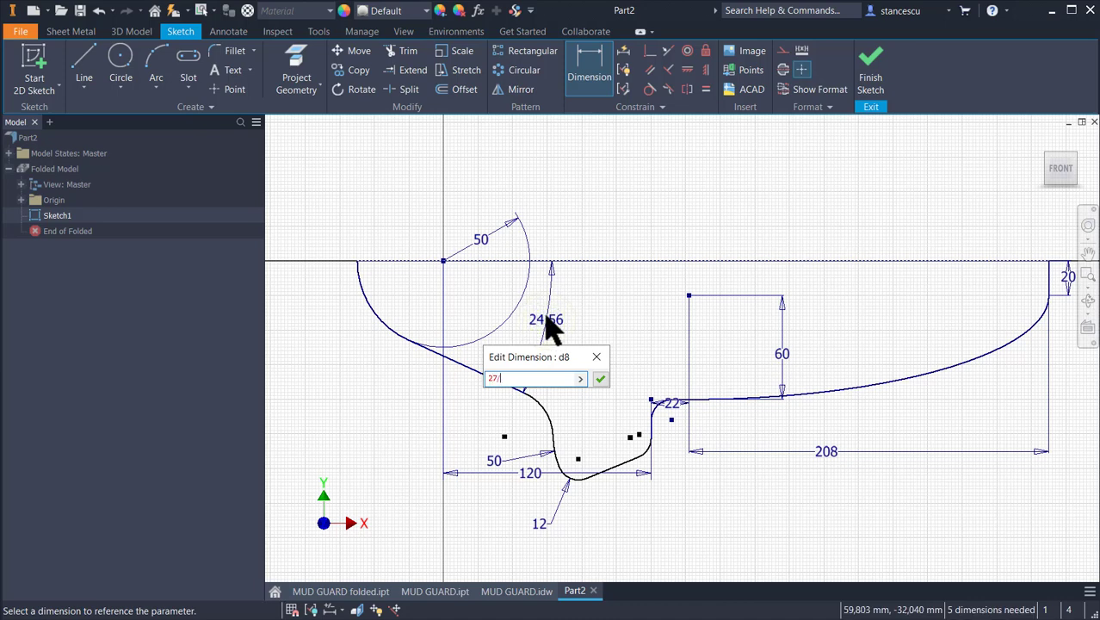
key(Return)
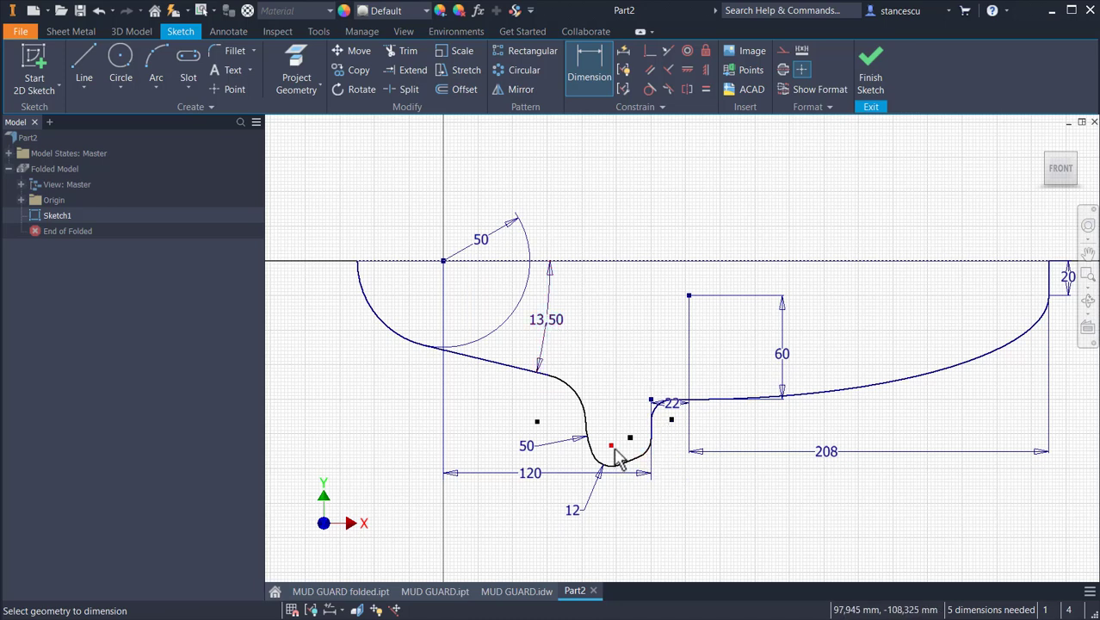
- Dimension the angle between the tab's slanted bottom edge and the horizontal construction line as 40/2 degrees
scroll(673, 481, up, 3)
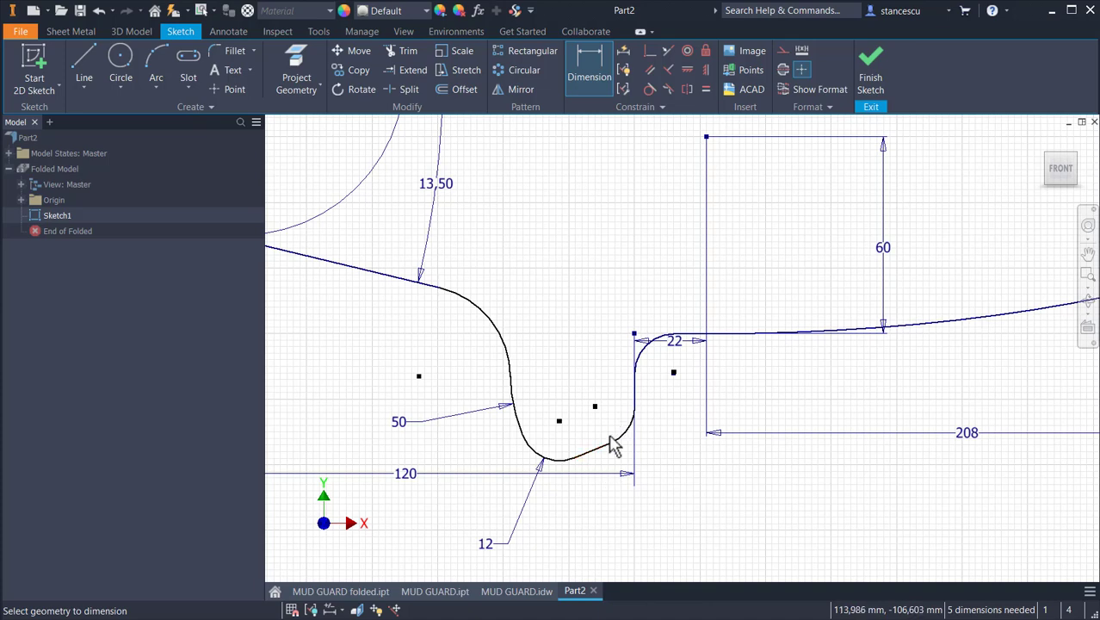
click(596, 449)
scroll(688, 263, down, 2)
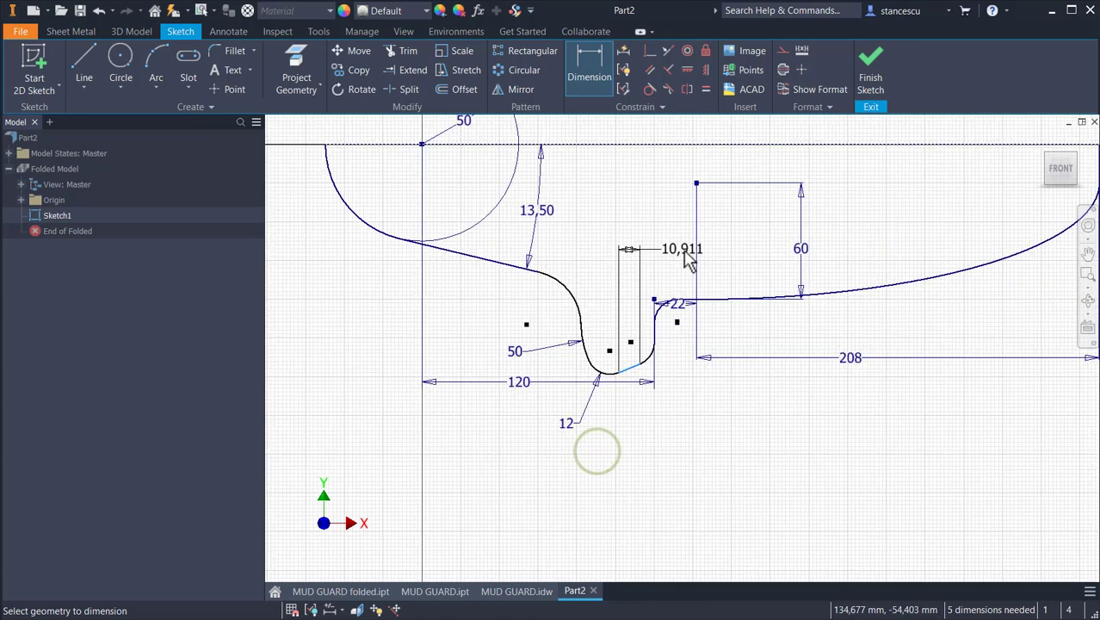
click(672, 145)
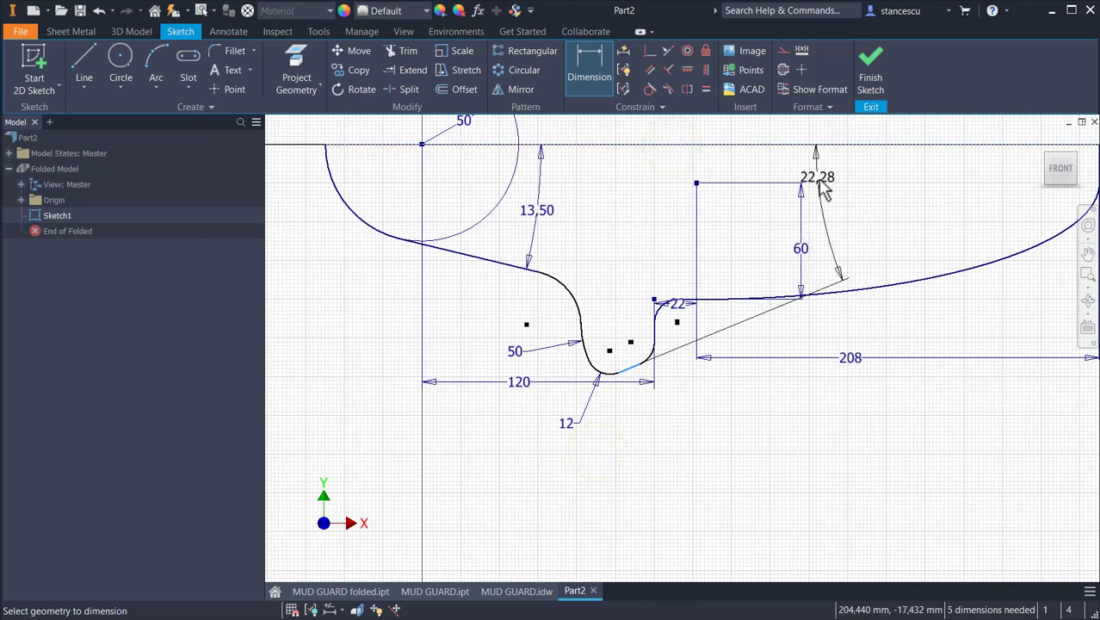
click(841, 191)
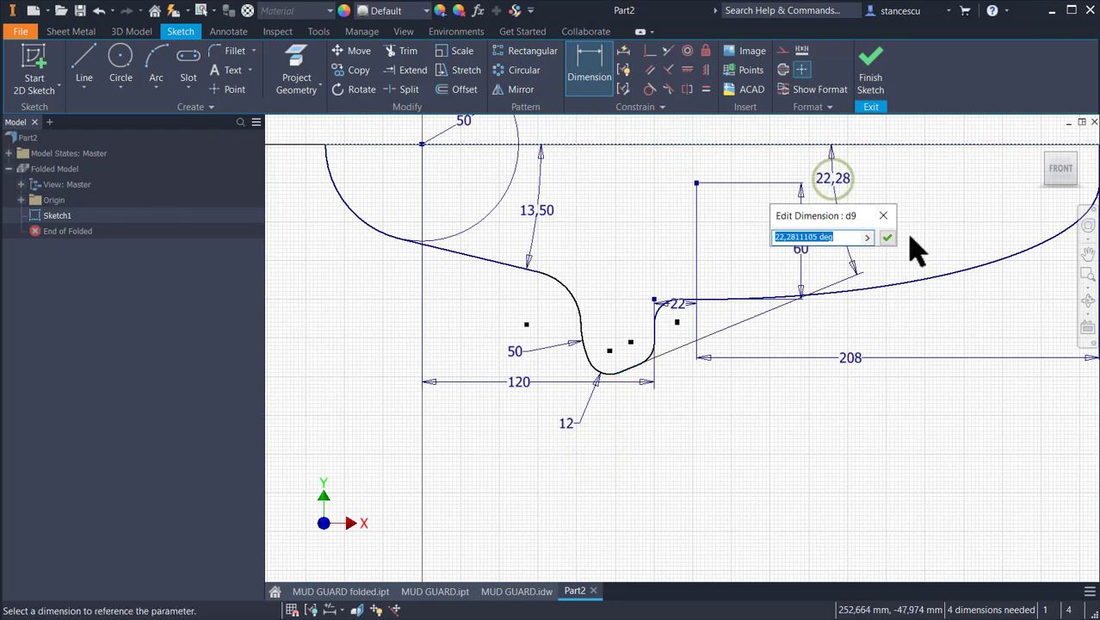
text(4)
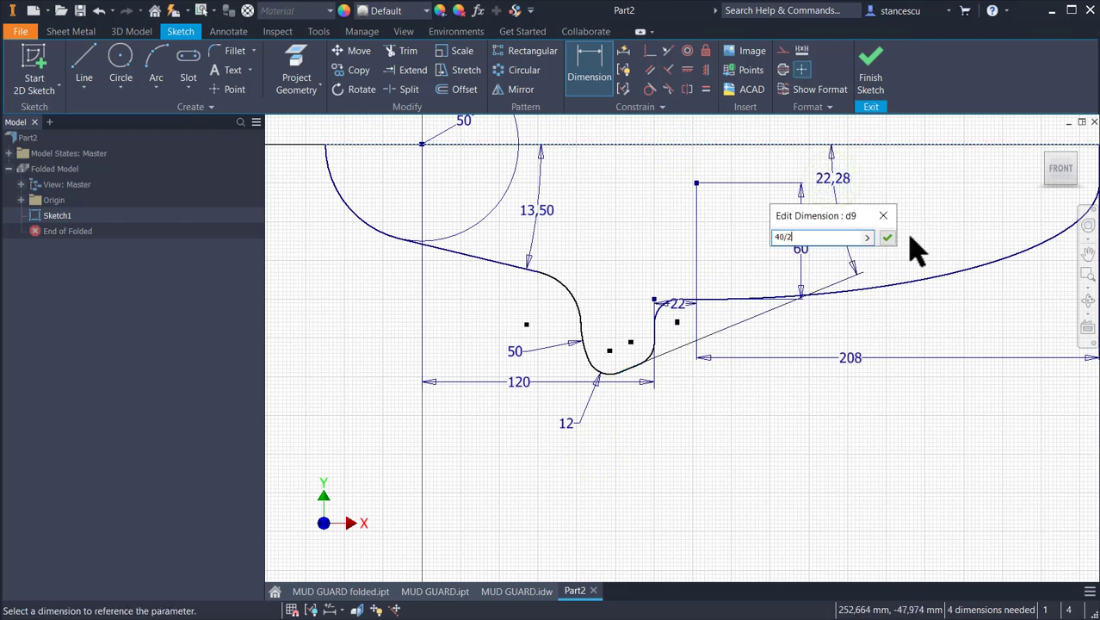
text(0/2)
key(Return)
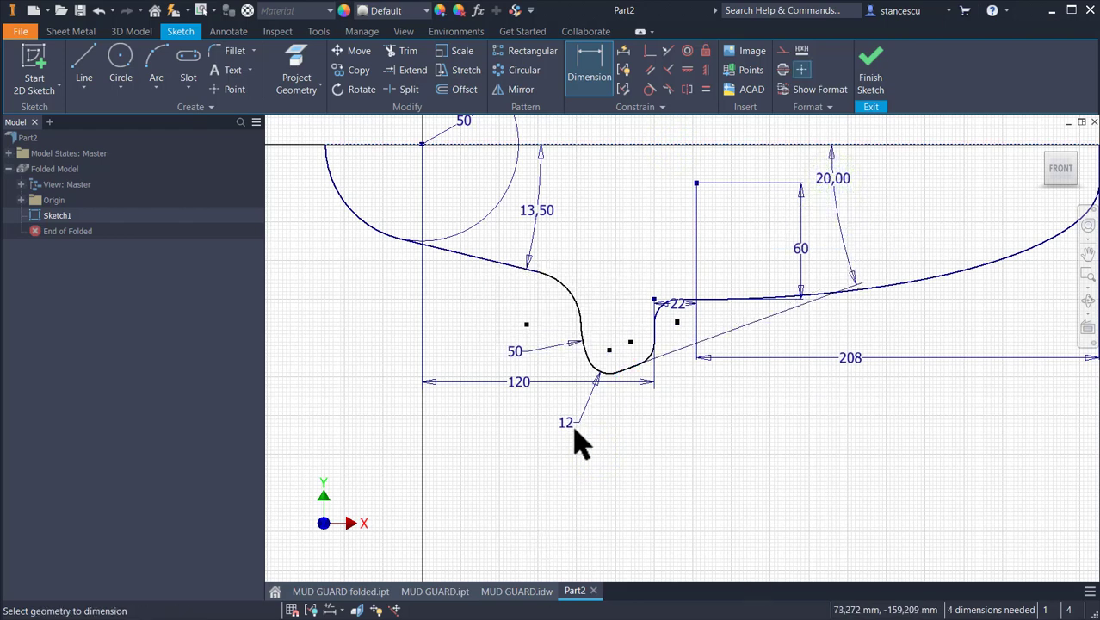
- Inspect the overlapping curves on the tab's left side and move the tab's bottom edge lower to separate the arcs around the short vertical line
scroll(574, 342, up, 6)
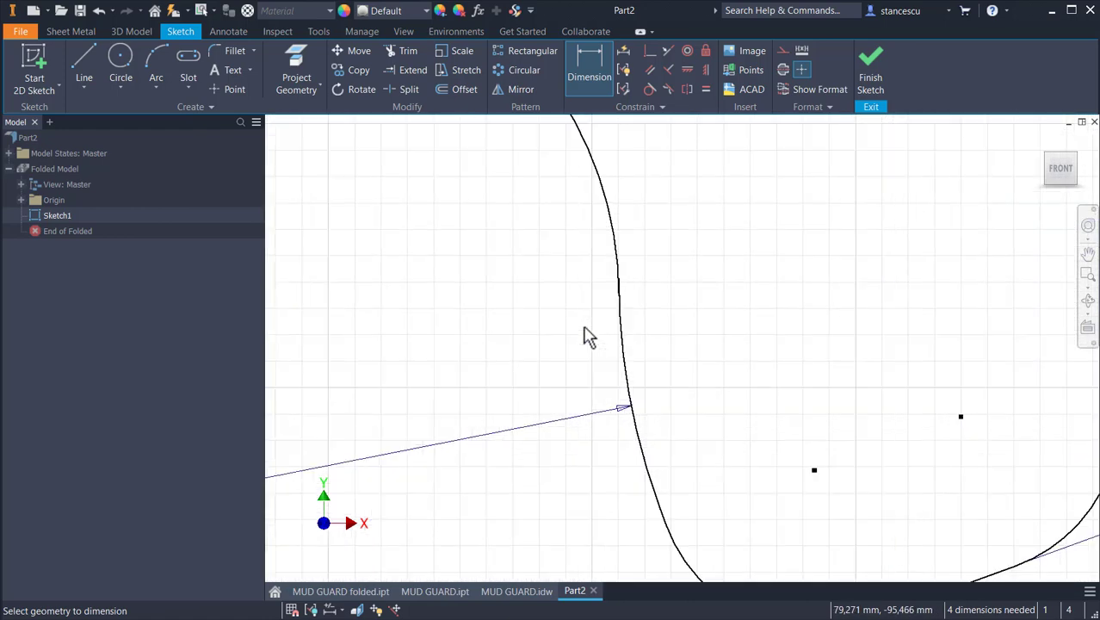
scroll(627, 268, up, 5)
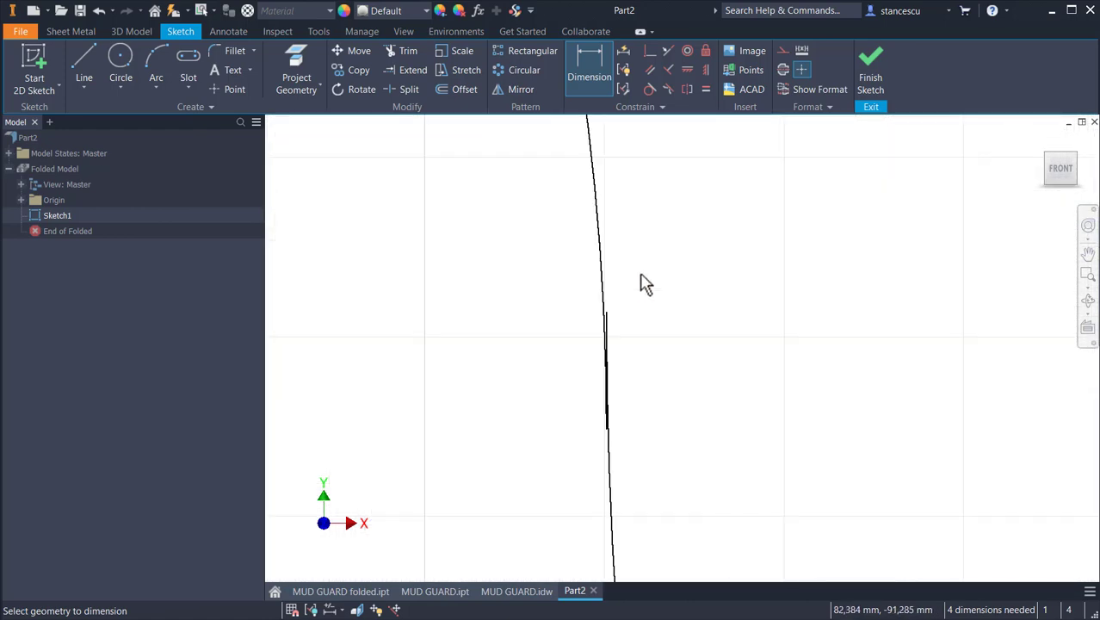
scroll(628, 370, down, 2)
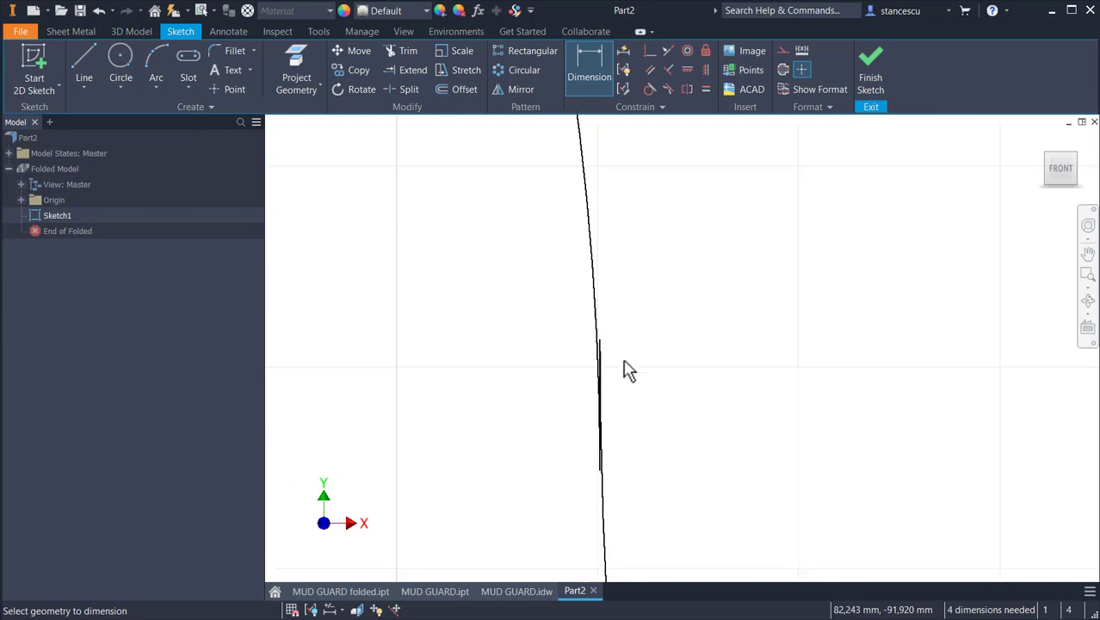
scroll(610, 398, up, 2)
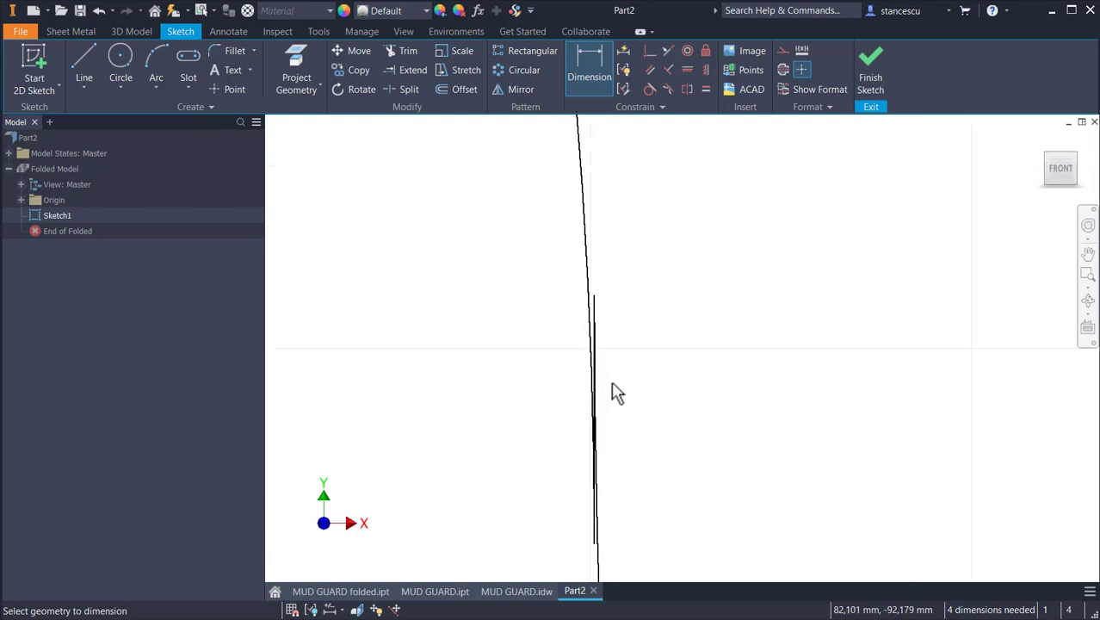
scroll(616, 390, down, 5)
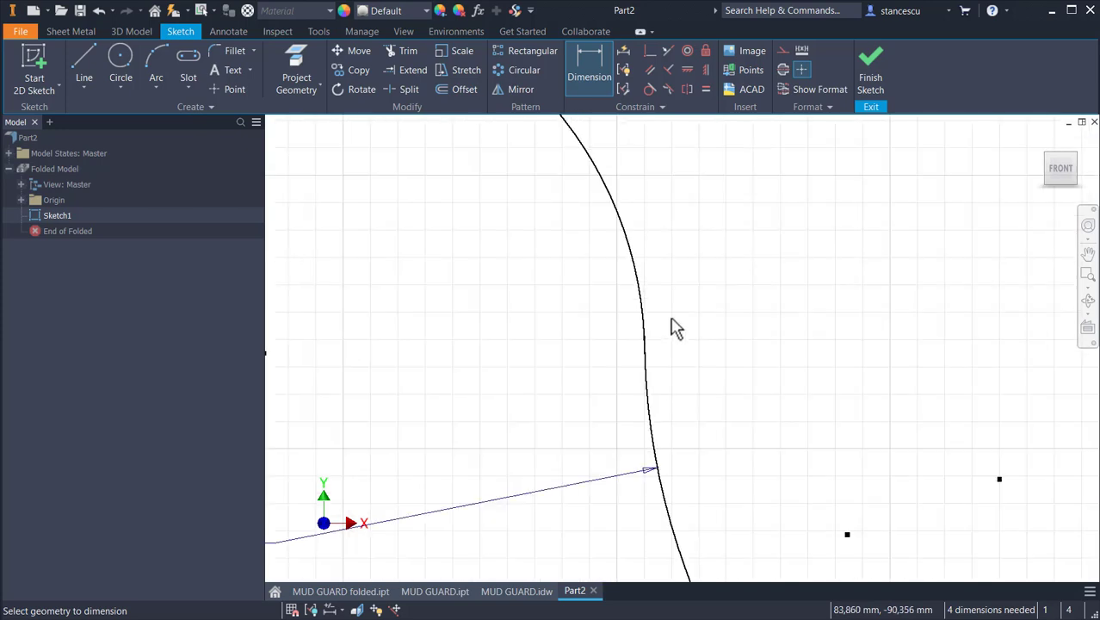
scroll(676, 328, down, 5)
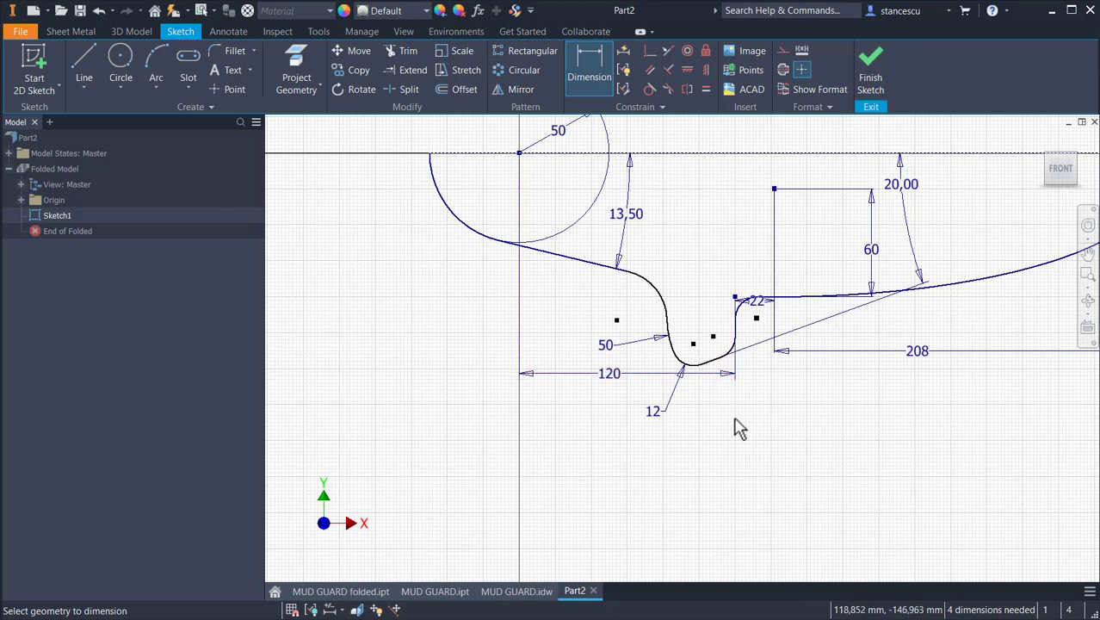
key(Escape)
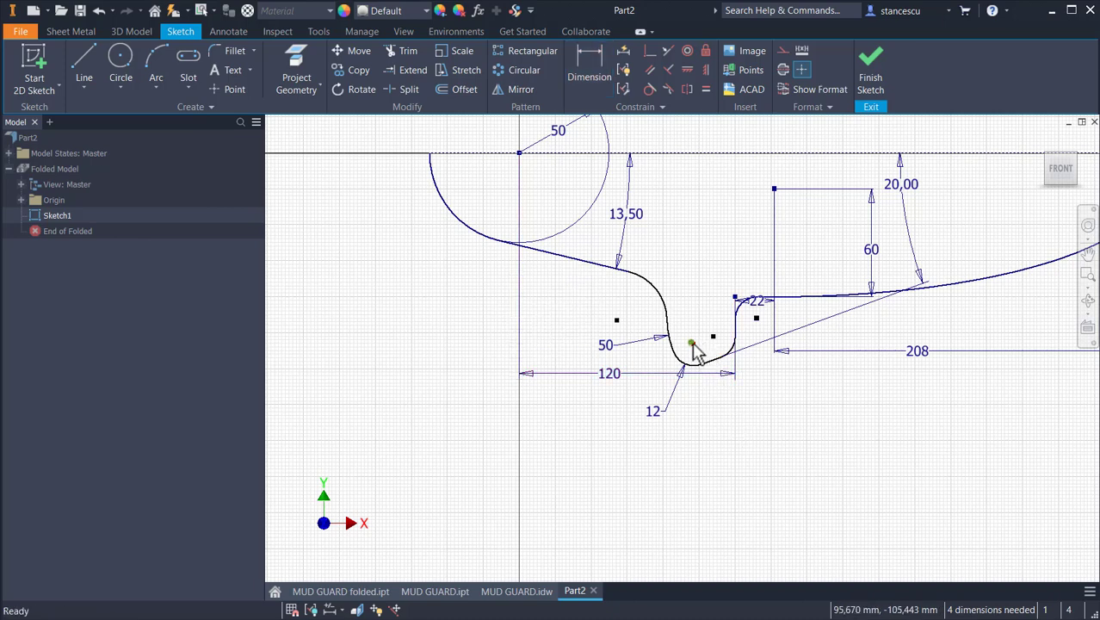
drag(692, 343, 687, 357)
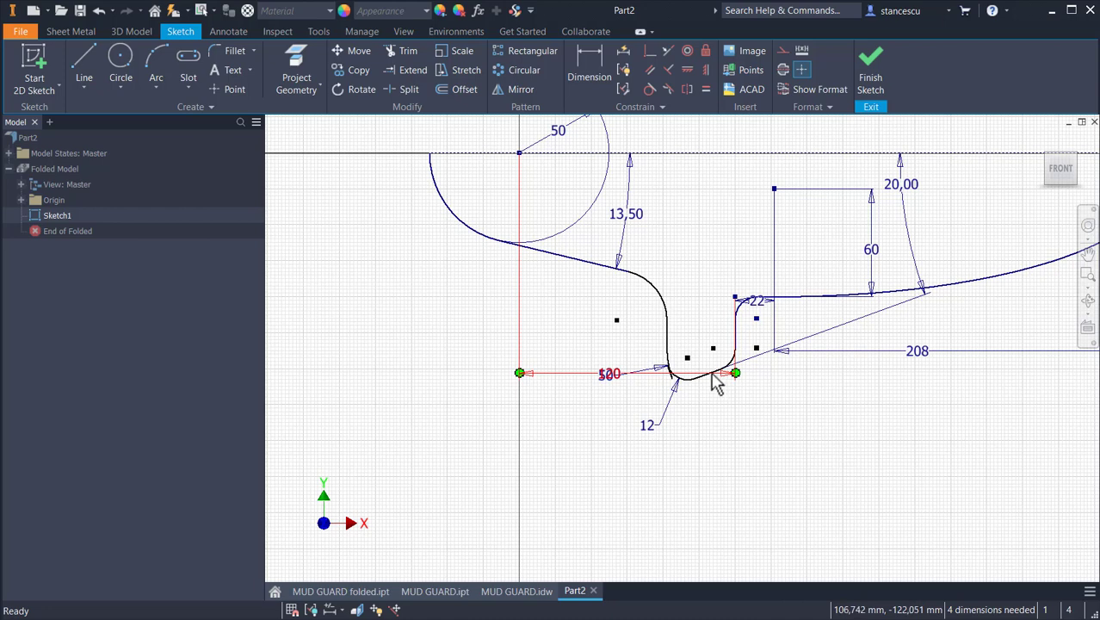
scroll(711, 385, up, 3)
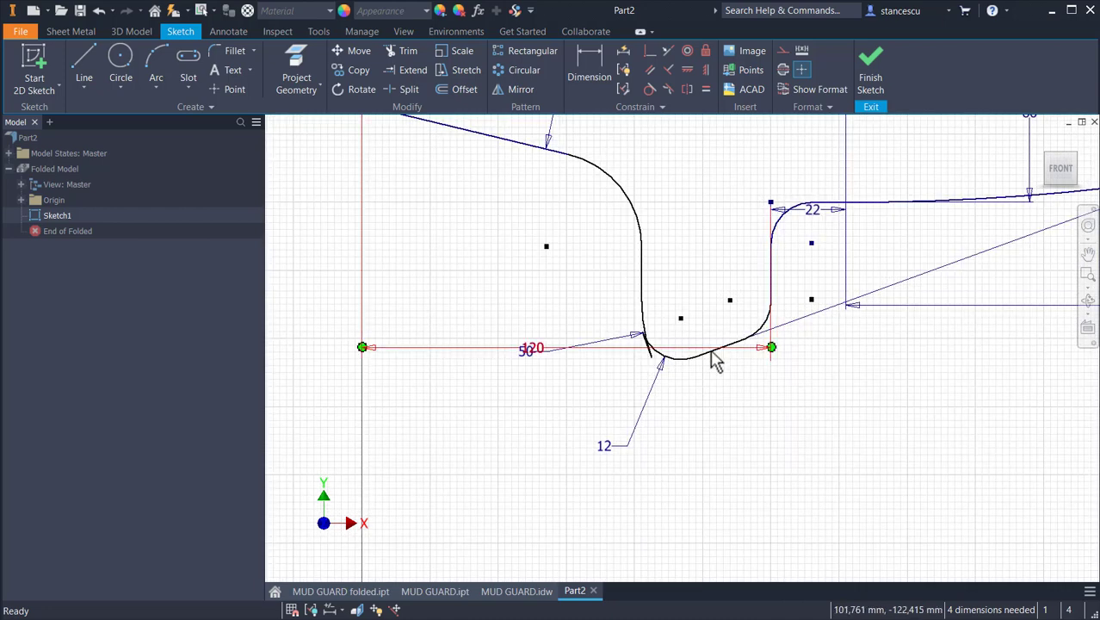
drag(706, 370, 729, 398)
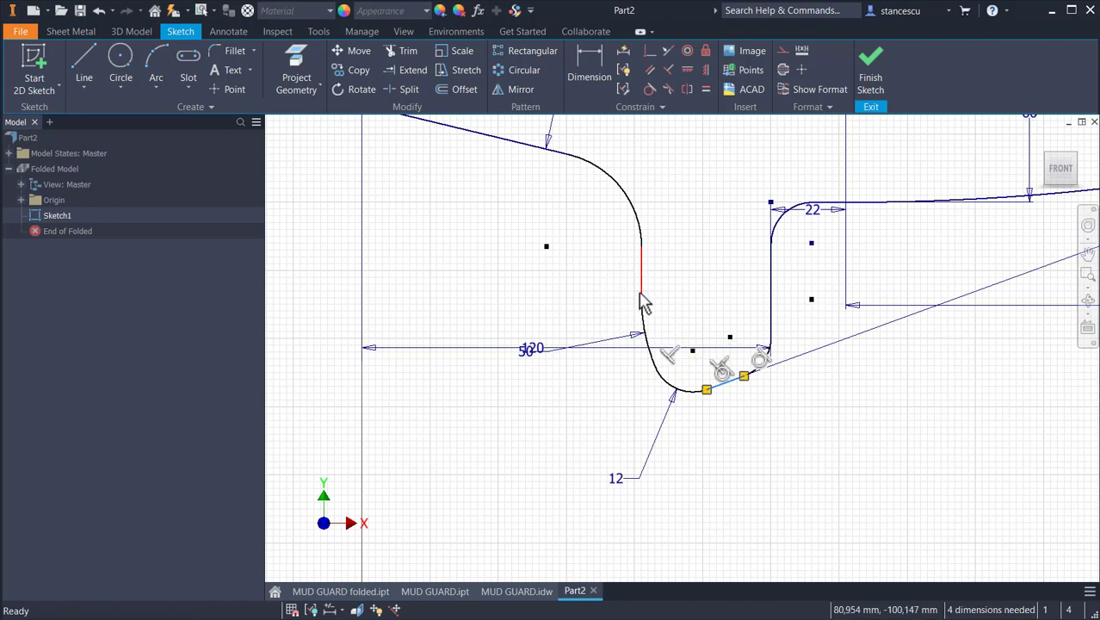
scroll(807, 449, up, 5)
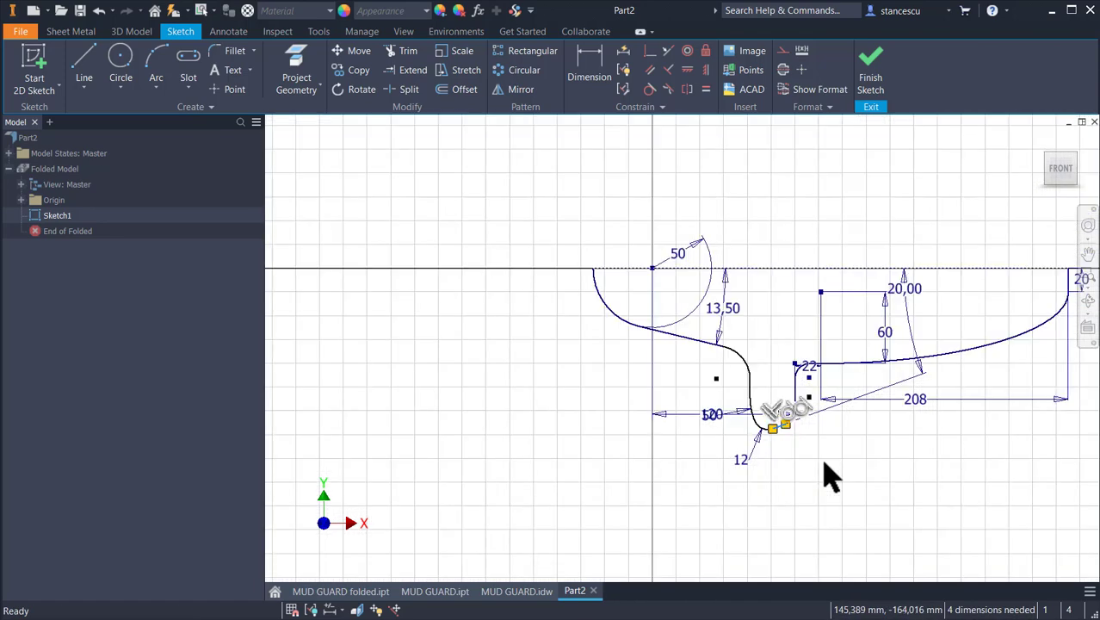
- Check the tab's height and width dimensions in the Flat Pattern view of MUD GUARD.idw, and return to Part2
click(515, 591)
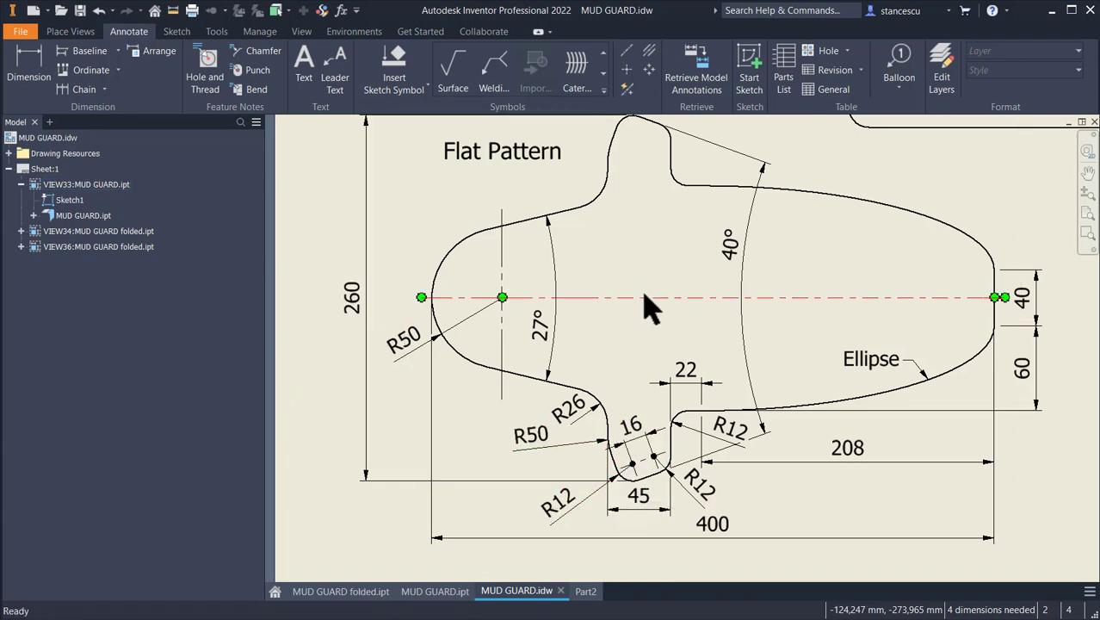
click(585, 592)
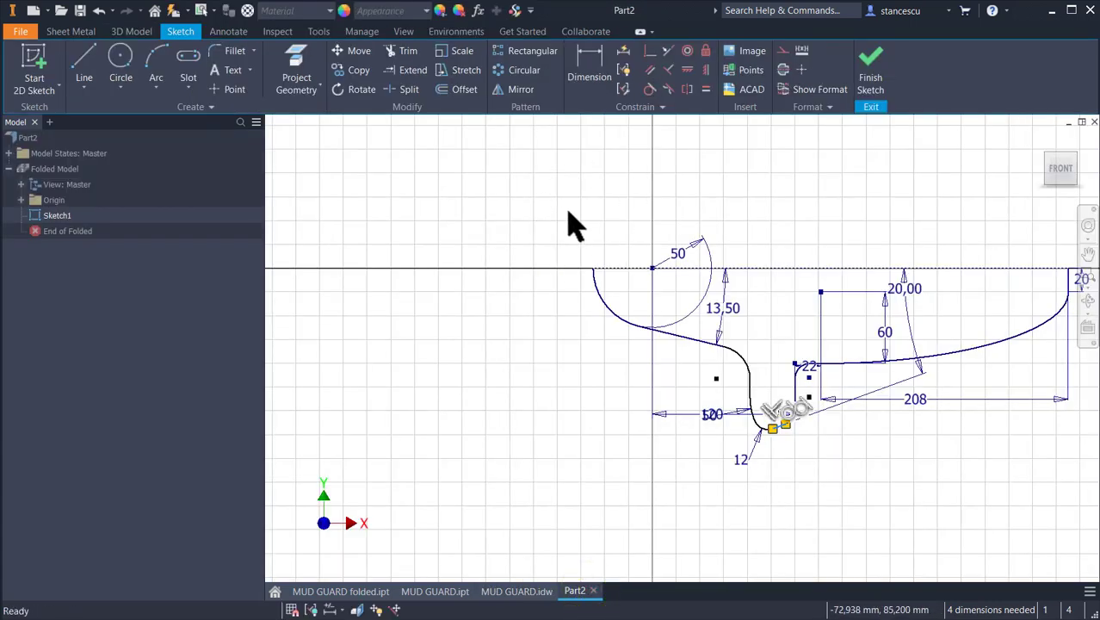
click(512, 588)
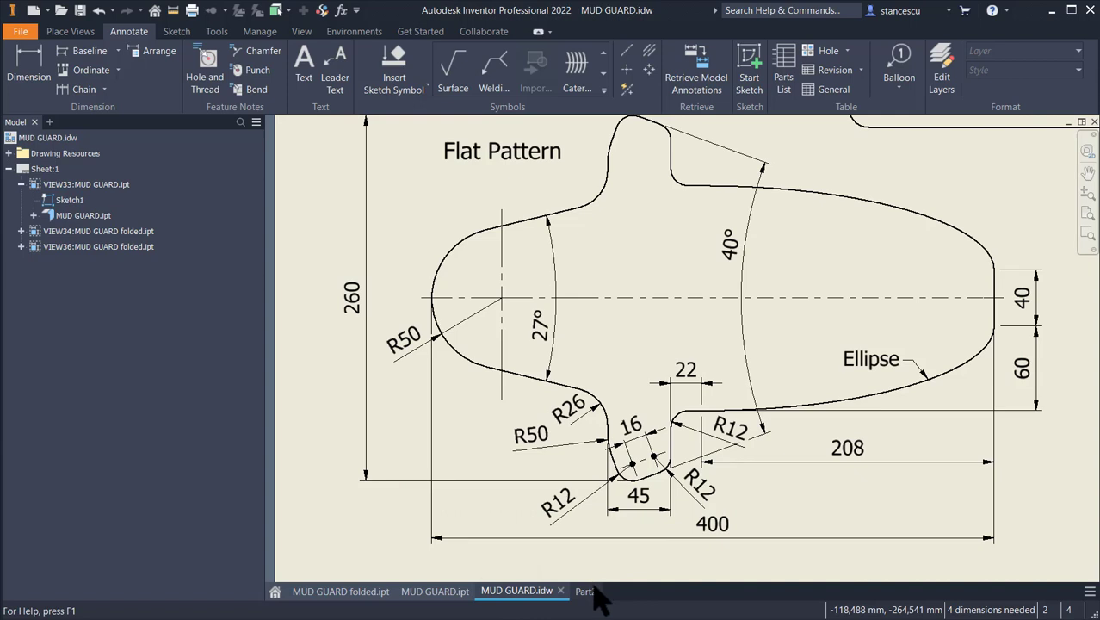
click(587, 591)
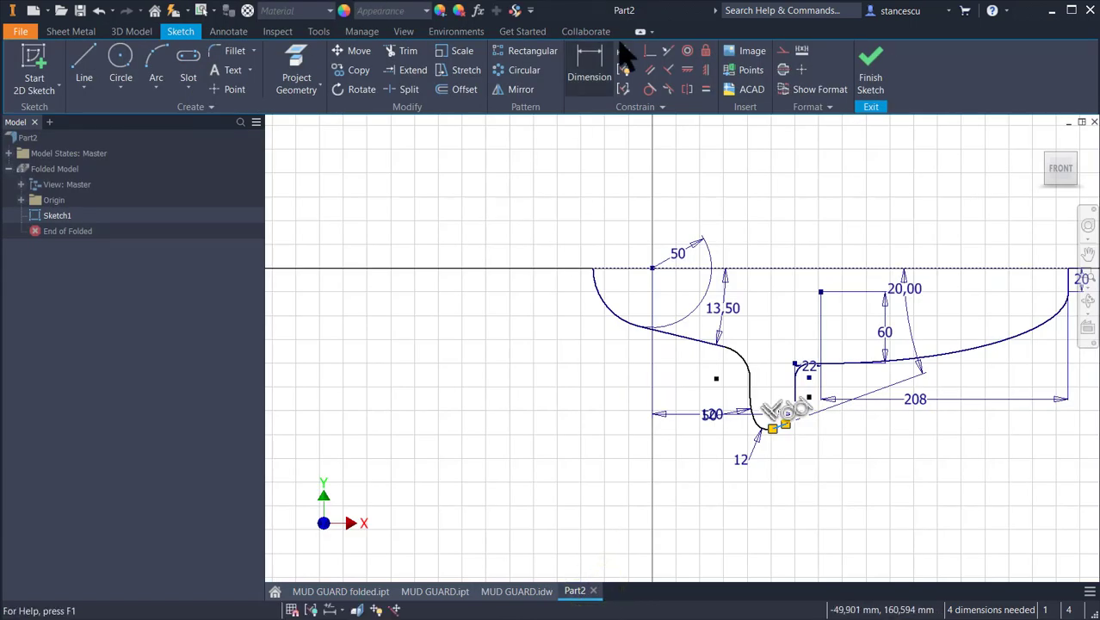
- Dimension the vertical distance from the horizontal construction line to the lowest tangent of the tab's 12 mm arc as 260/2 mm
click(592, 69)
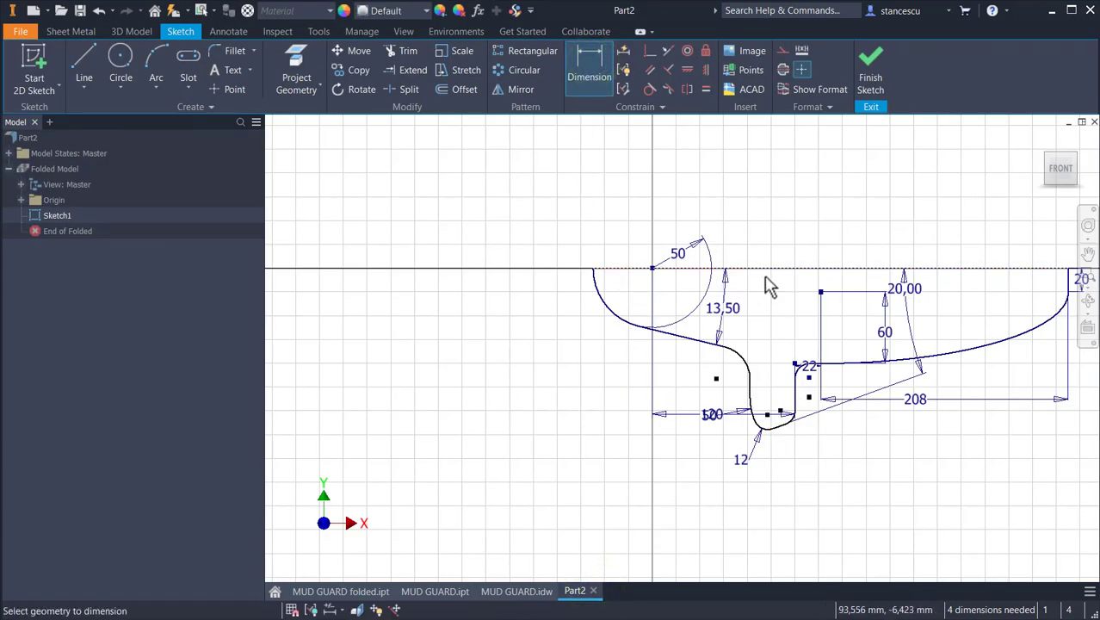
scroll(769, 272, up, 2)
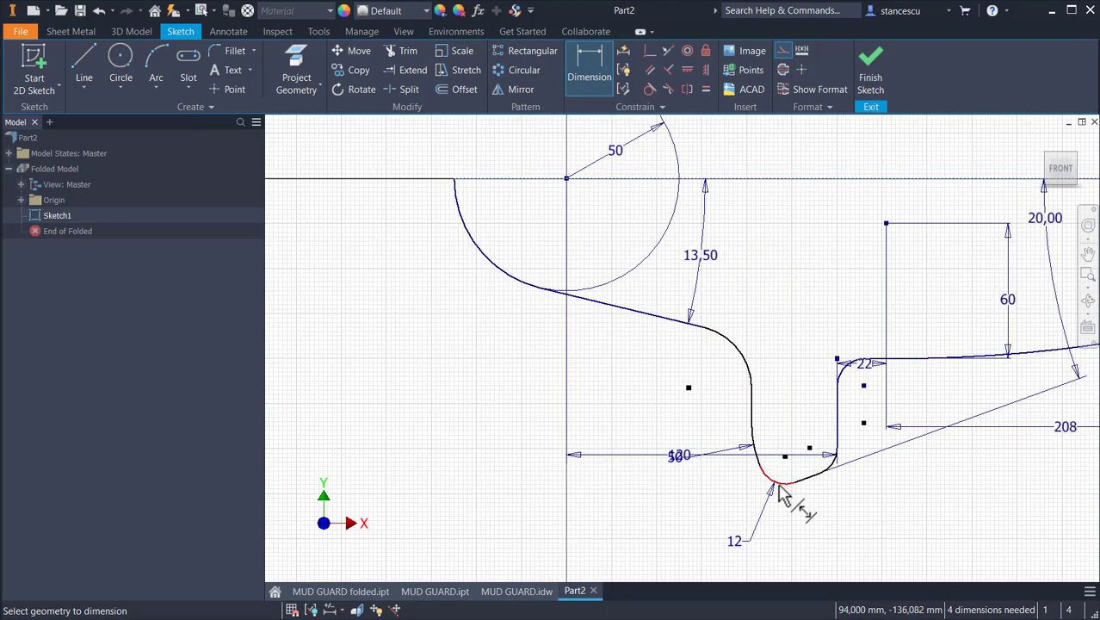
scroll(781, 489, up, 2)
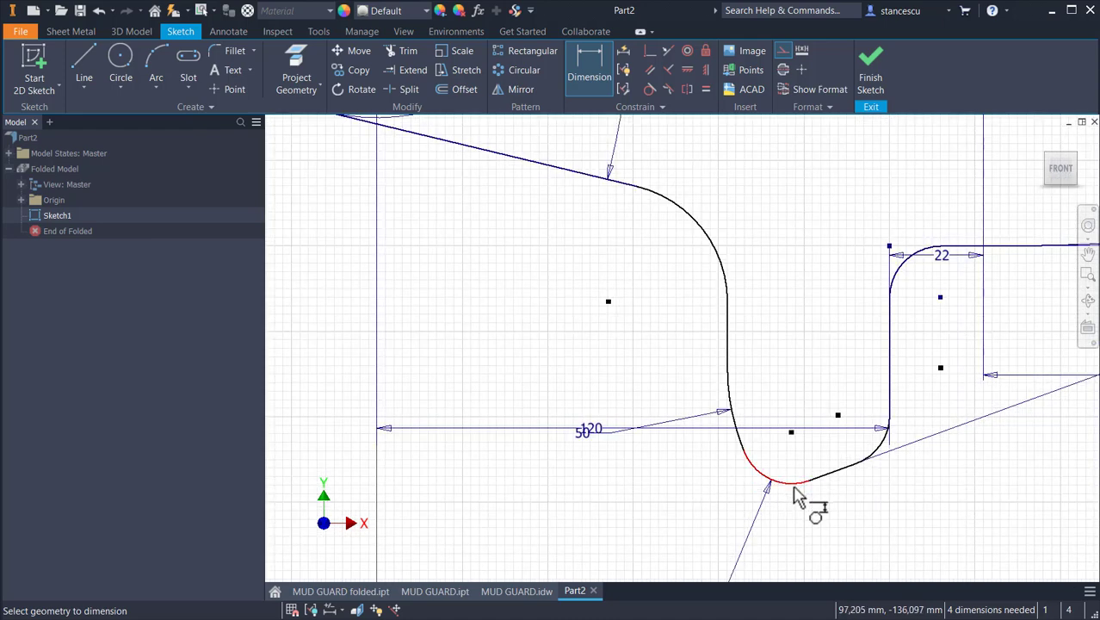
click(794, 488)
scroll(533, 360, down, 2)
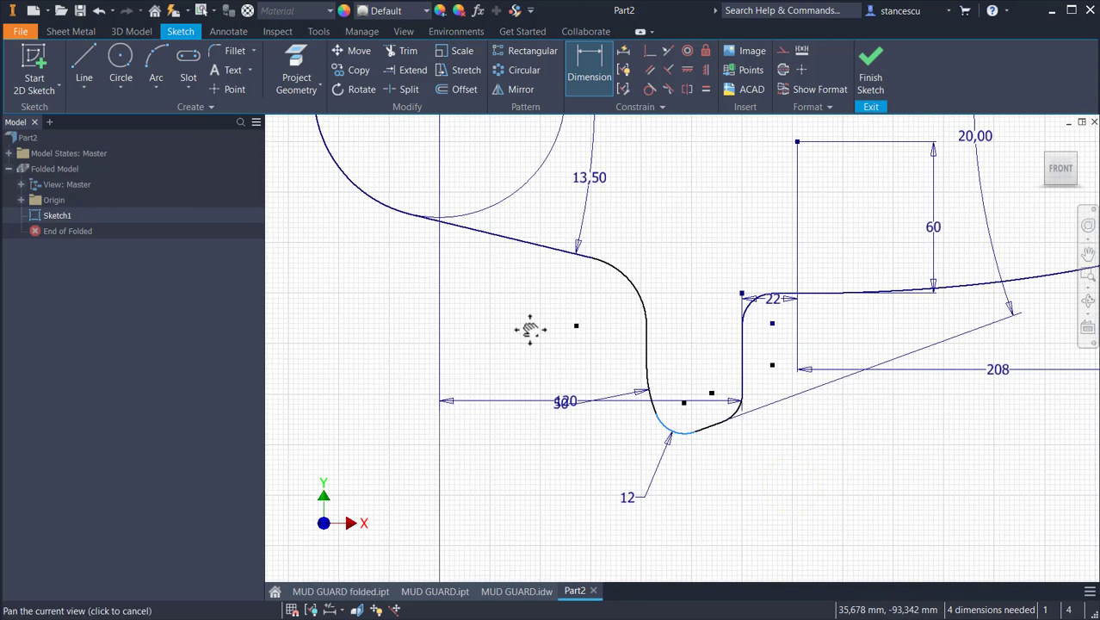
middle_drag(530, 329, 712, 385)
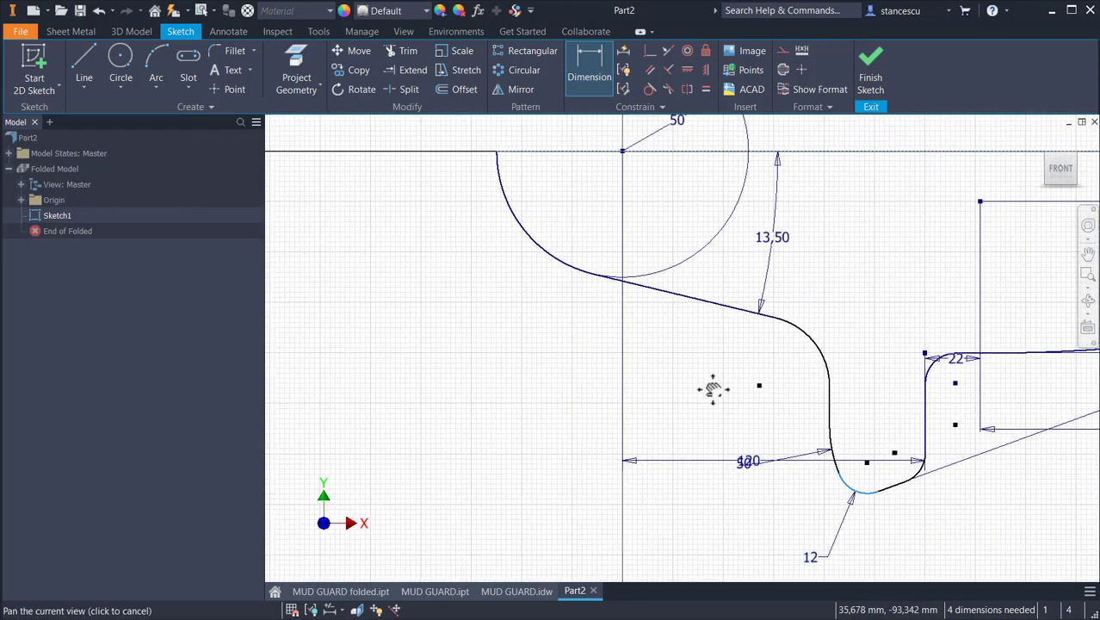
click(400, 326)
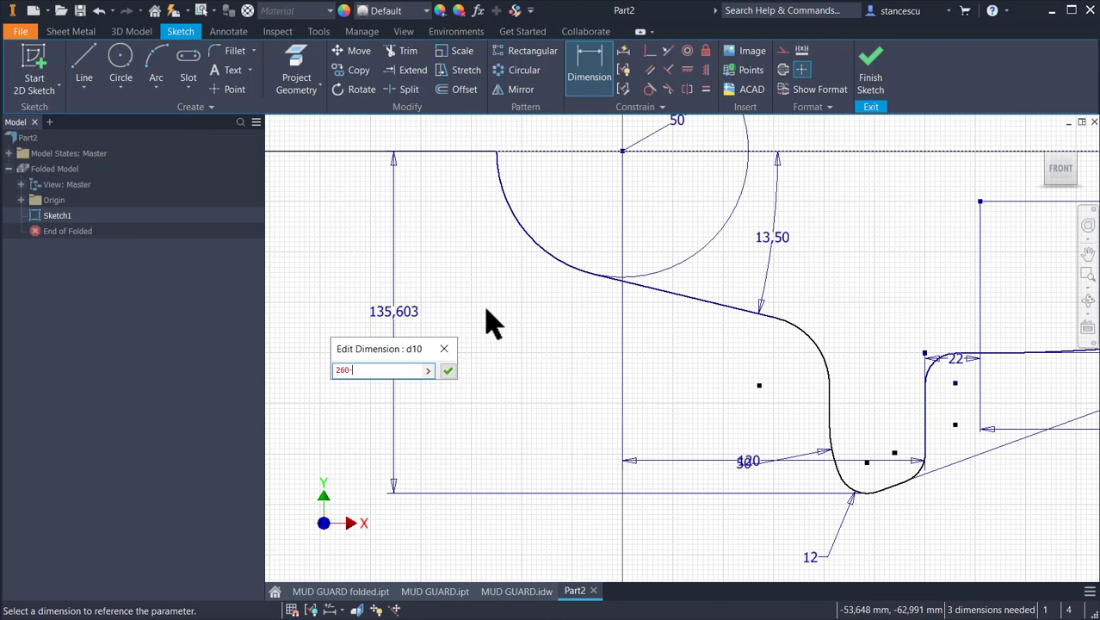
key(BackSpace)
text(/2)
key(Return)
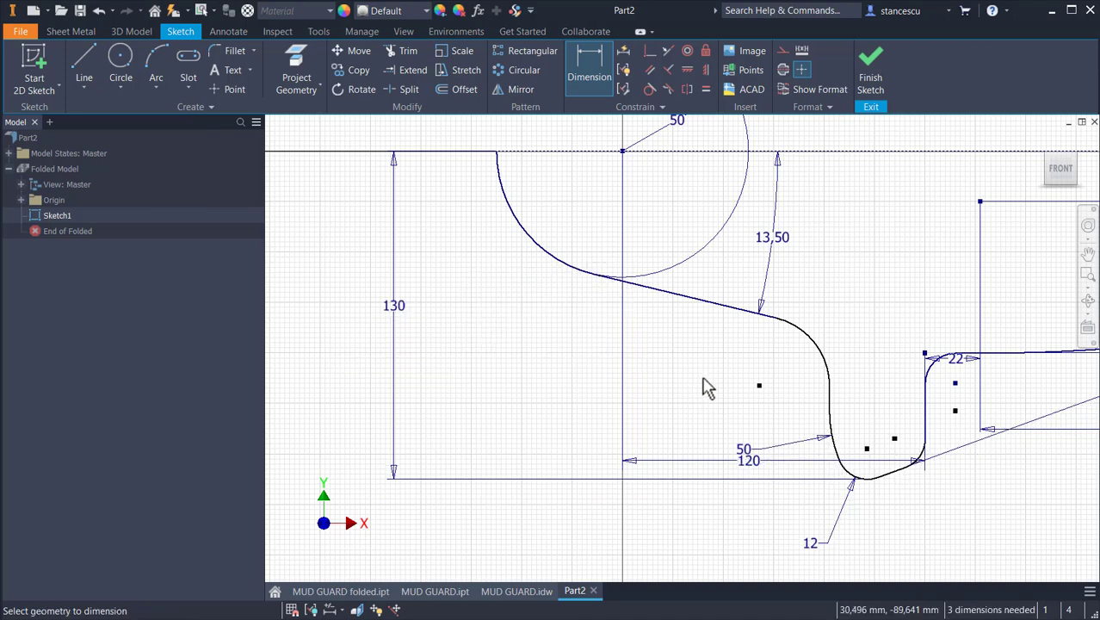
- Dimension the horizontal width between the tab's two vertical edges as 45 mm
scroll(809, 415, down, 3)
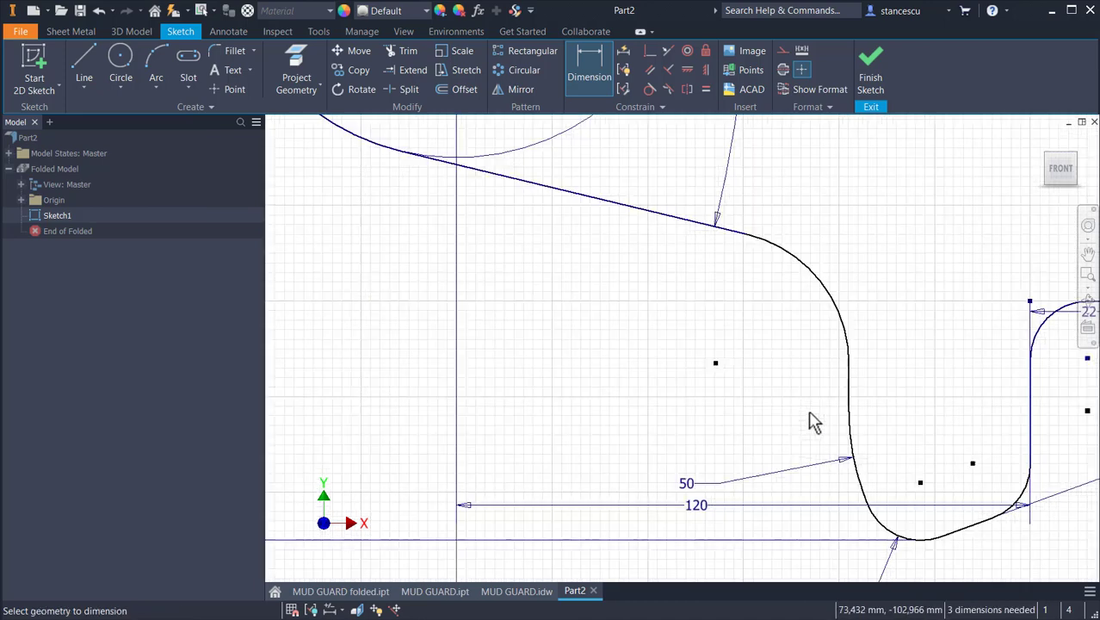
click(848, 388)
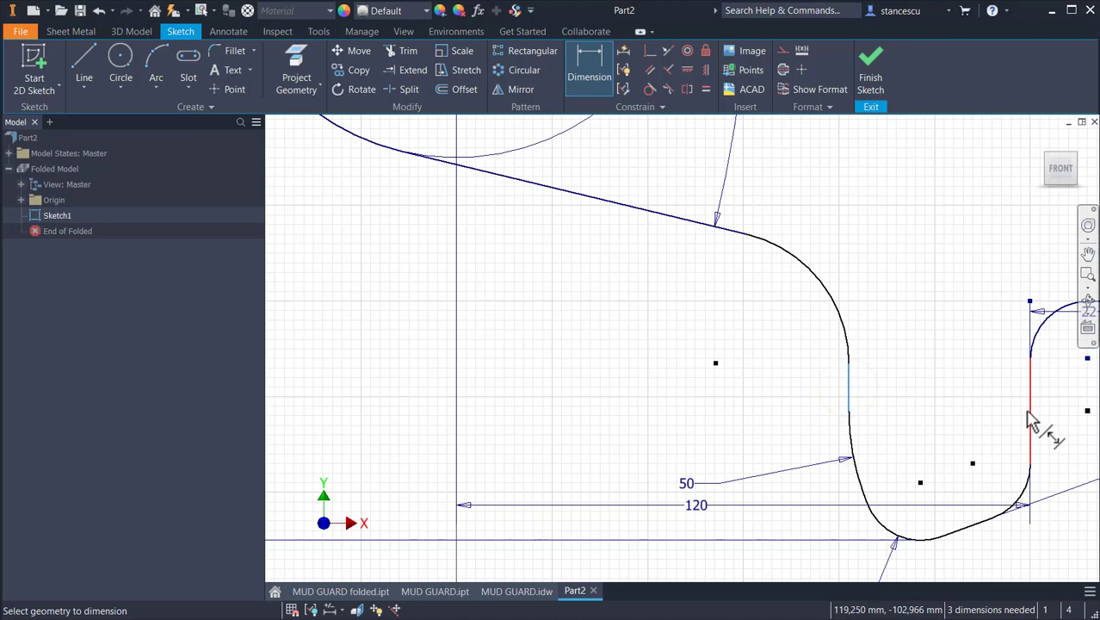
click(1030, 414)
middle_drag(994, 410, 960, 165)
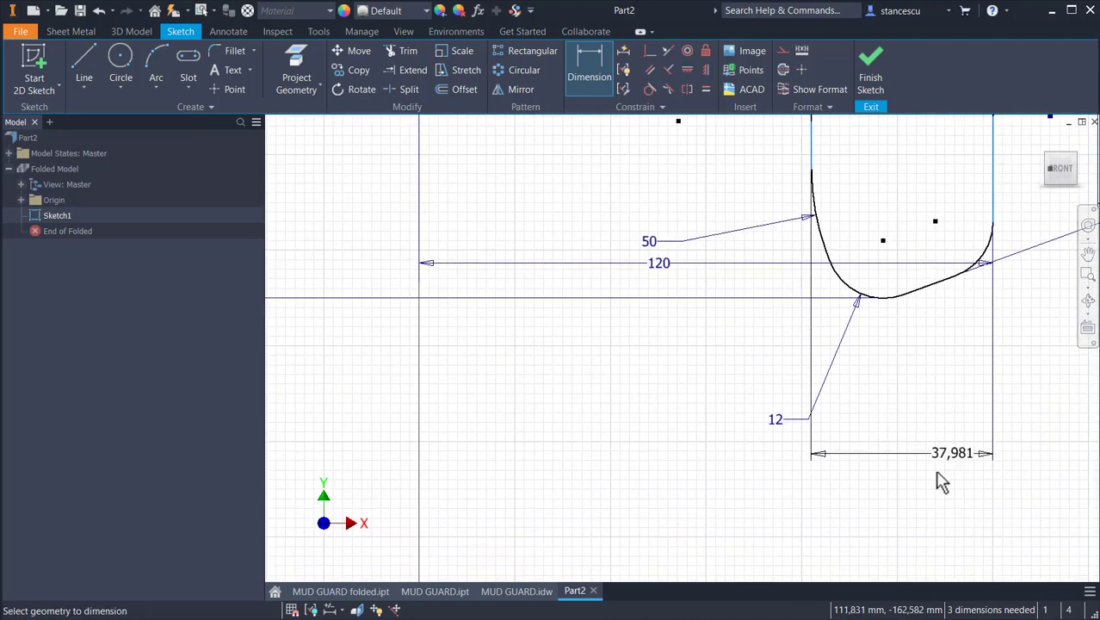
click(897, 501)
text(45)
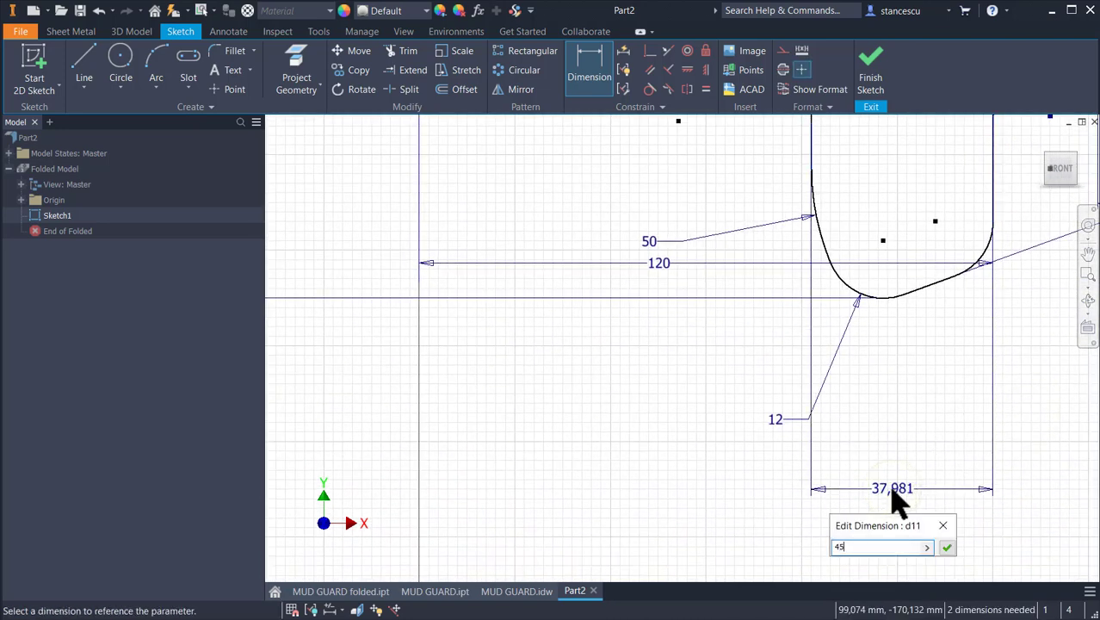
key(Return)
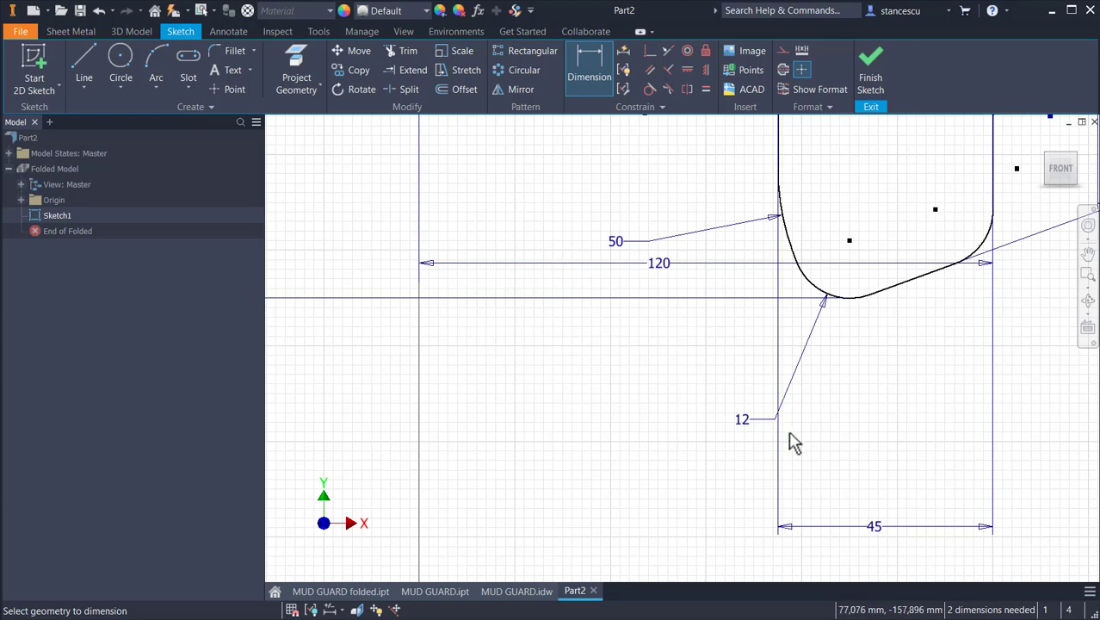
- Try to add a vertical constraint between the ellipse's centre point and the end of the short horizontal line above the tab
scroll(847, 442, down, 3)
mouse_move(871, 429)
middle_down()
mouse_move(768, 484)
mouse_move(524, 525)
middle_up()
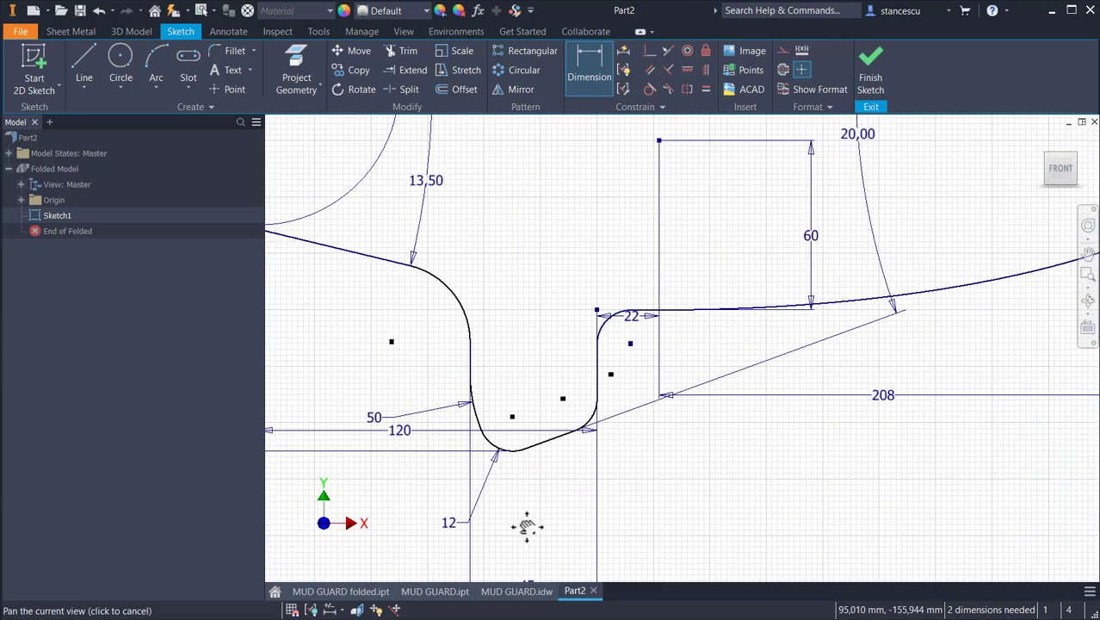
middle_drag(714, 449, 703, 501)
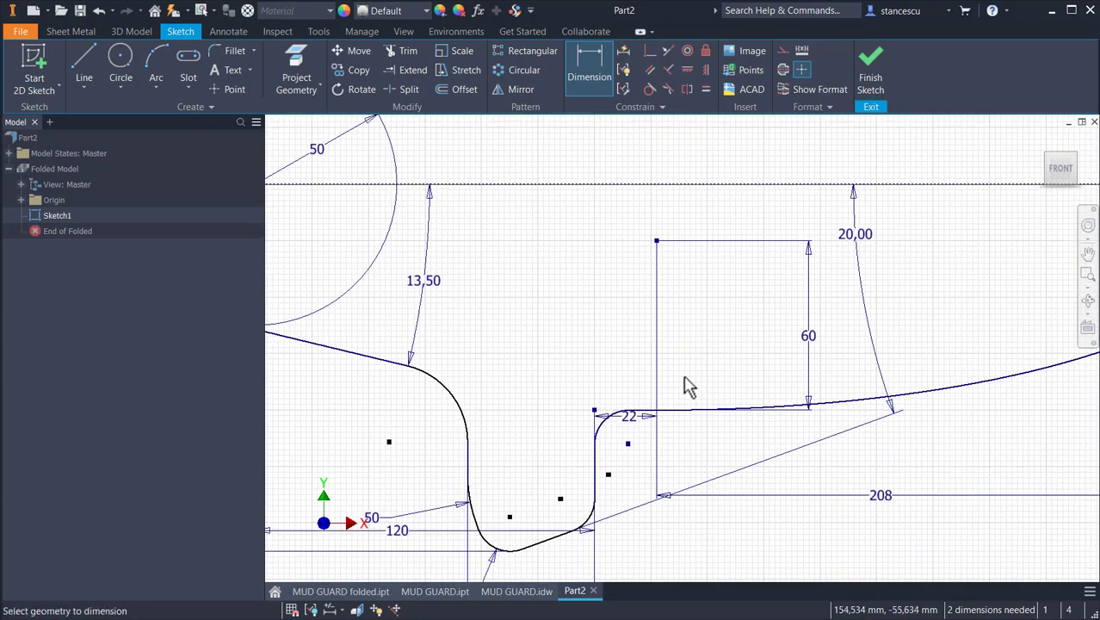
scroll(682, 392, up, 3)
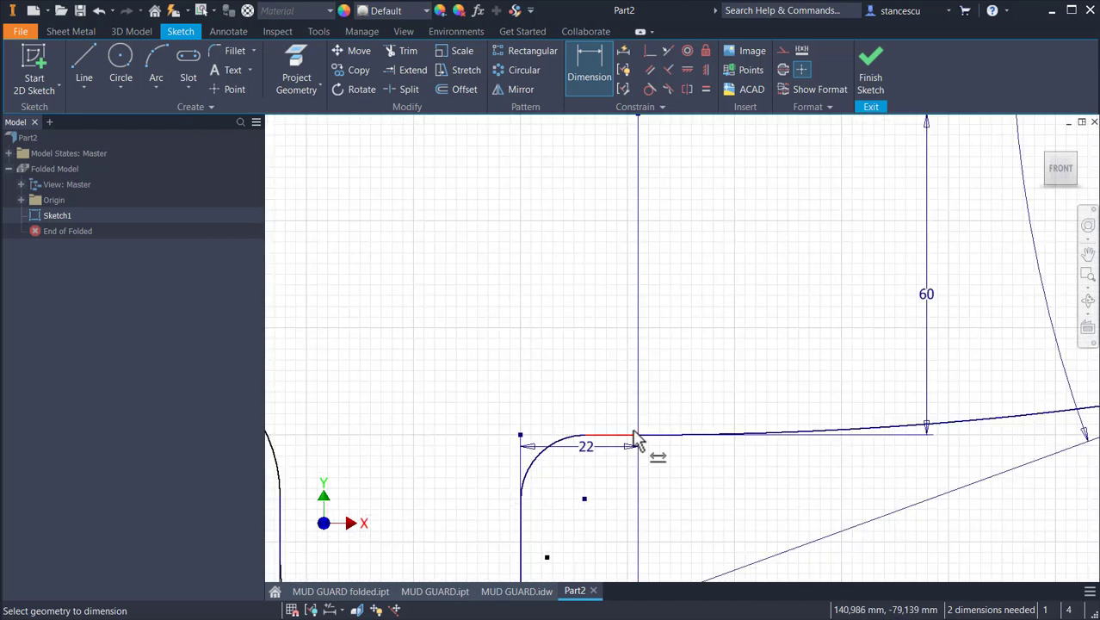
middle_drag(673, 264, 671, 322)
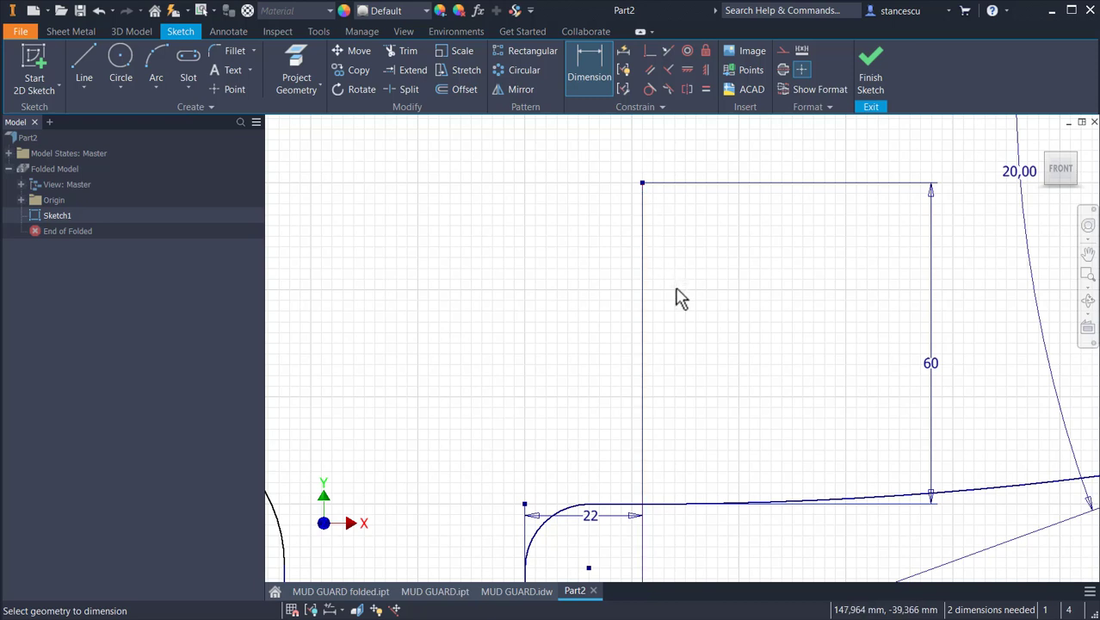
key(Escape)
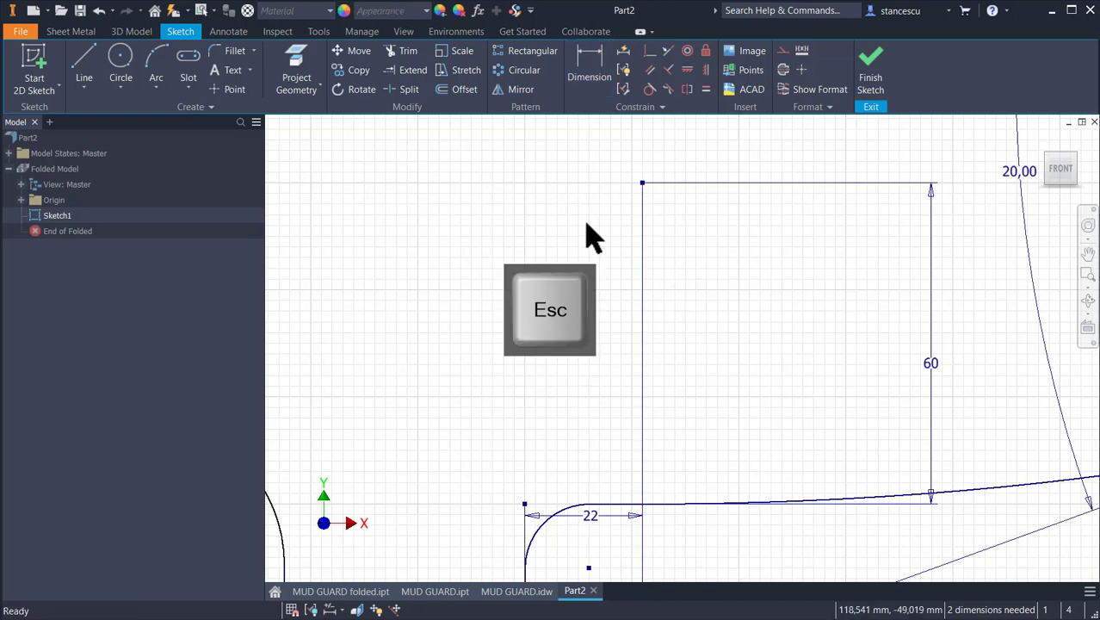
click(705, 73)
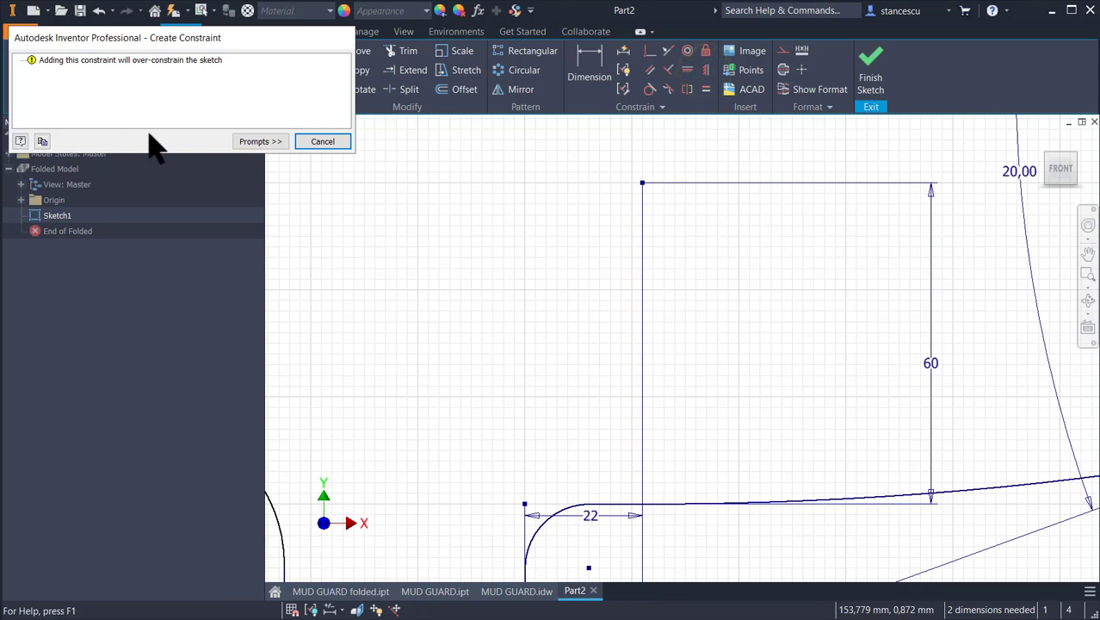
click(315, 140)
click(408, 180)
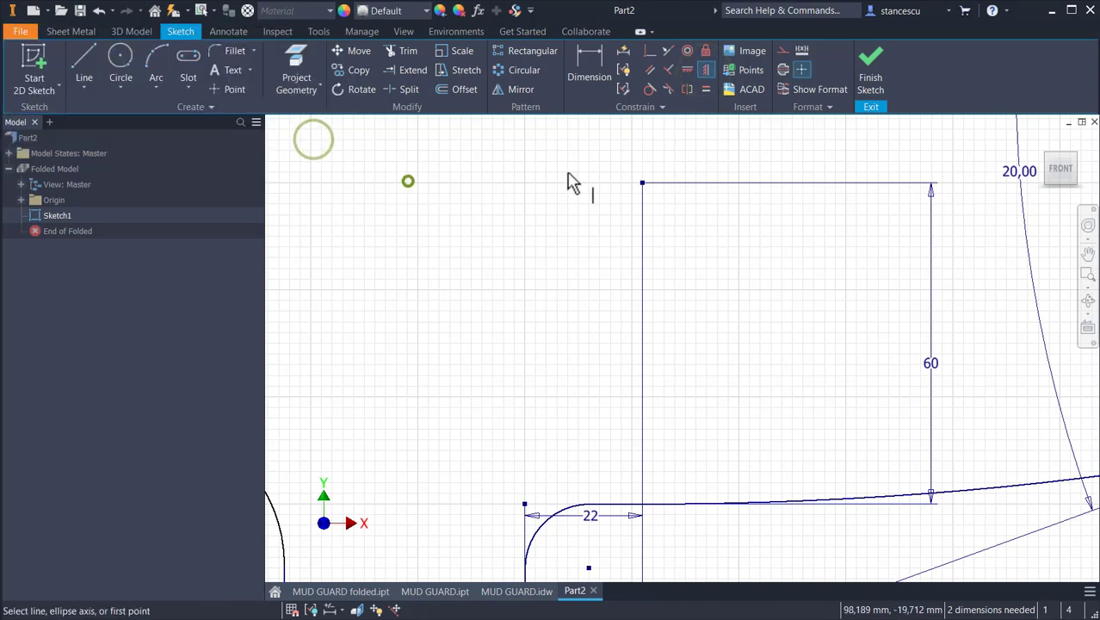
click(669, 89)
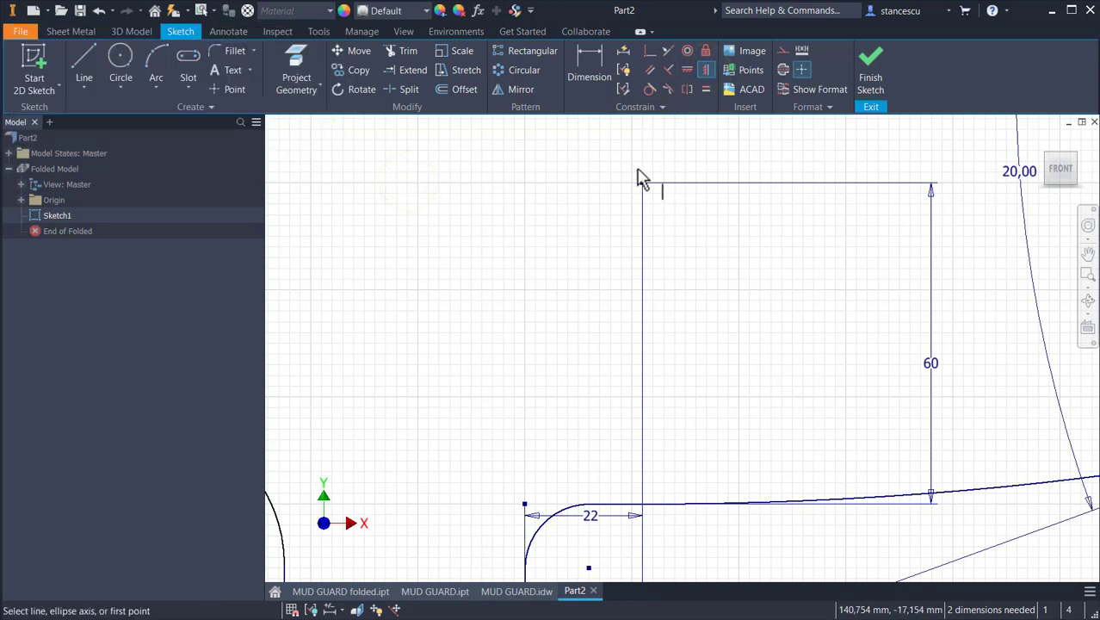
- Try again to align the ellipse's centre point vertically with the lower end of the elliptical arc below it
click(644, 184)
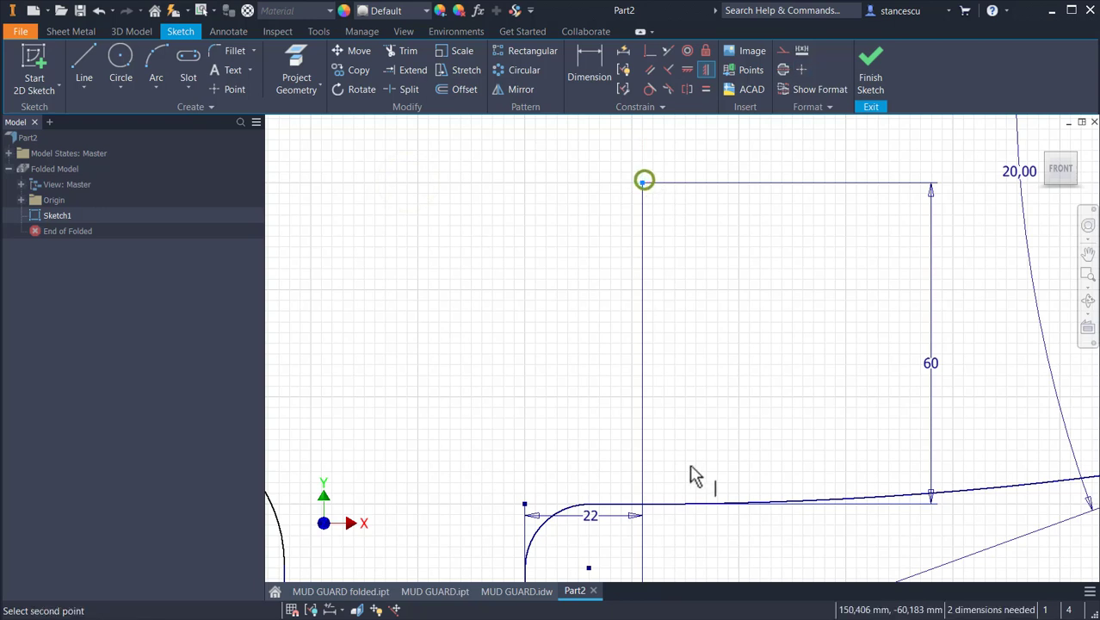
click(644, 507)
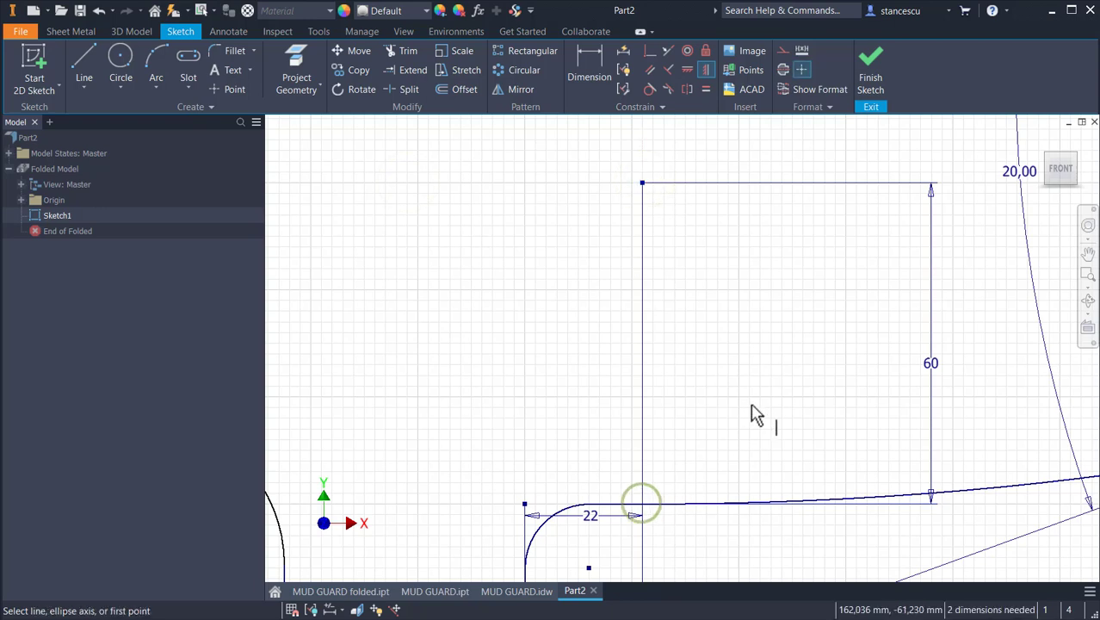
scroll(765, 350, down, 3)
mouse_move(766, 352)
middle_down()
mouse_move(547, 410)
mouse_move(496, 410)
middle_up()
scroll(582, 392, down, 2)
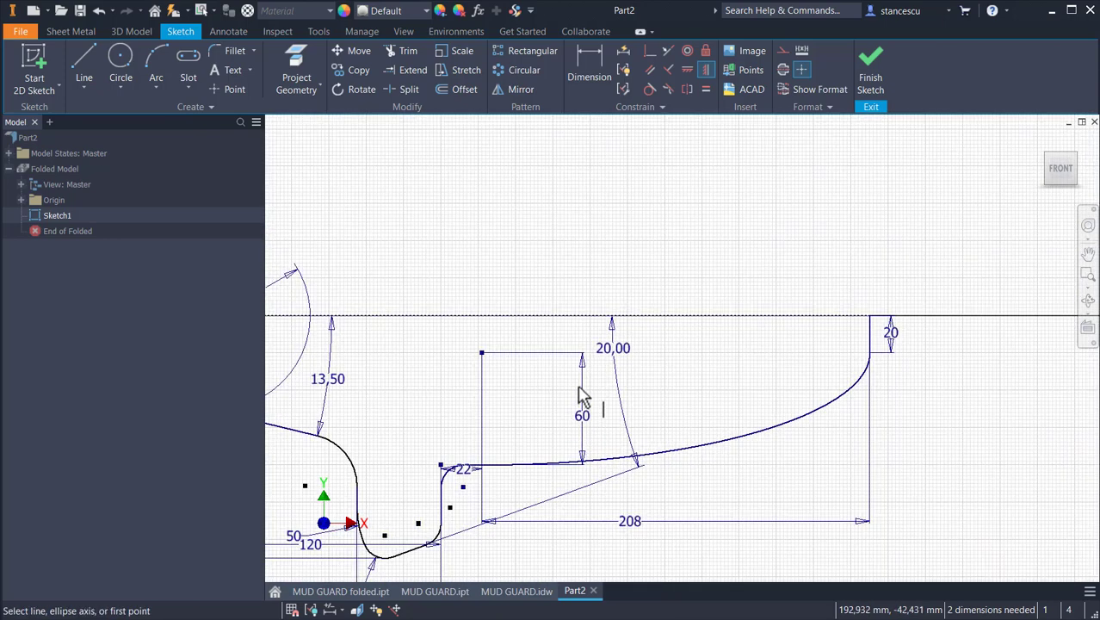
- Try to add a horizontal constraint between the ellipse's centre point and the lower end of the 20 mm vertical edge
click(688, 70)
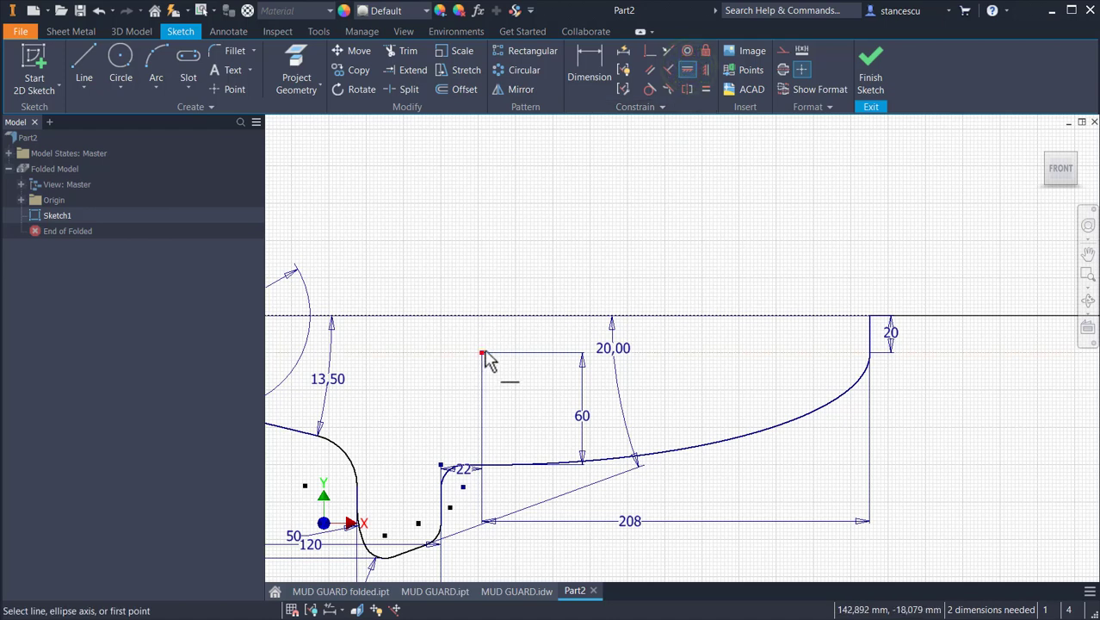
click(482, 353)
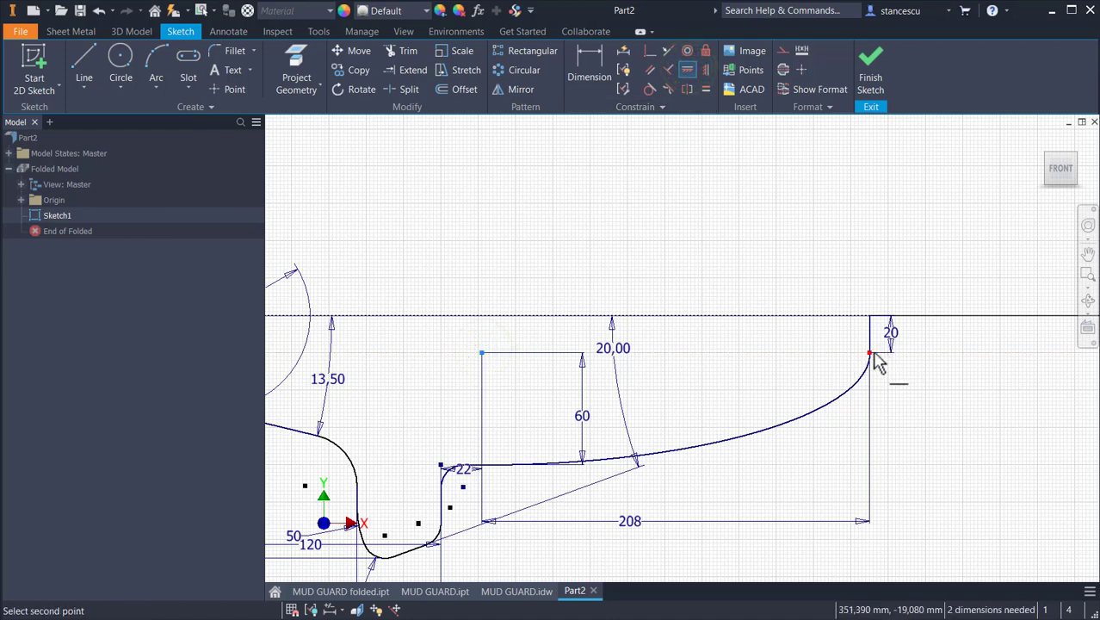
click(871, 355)
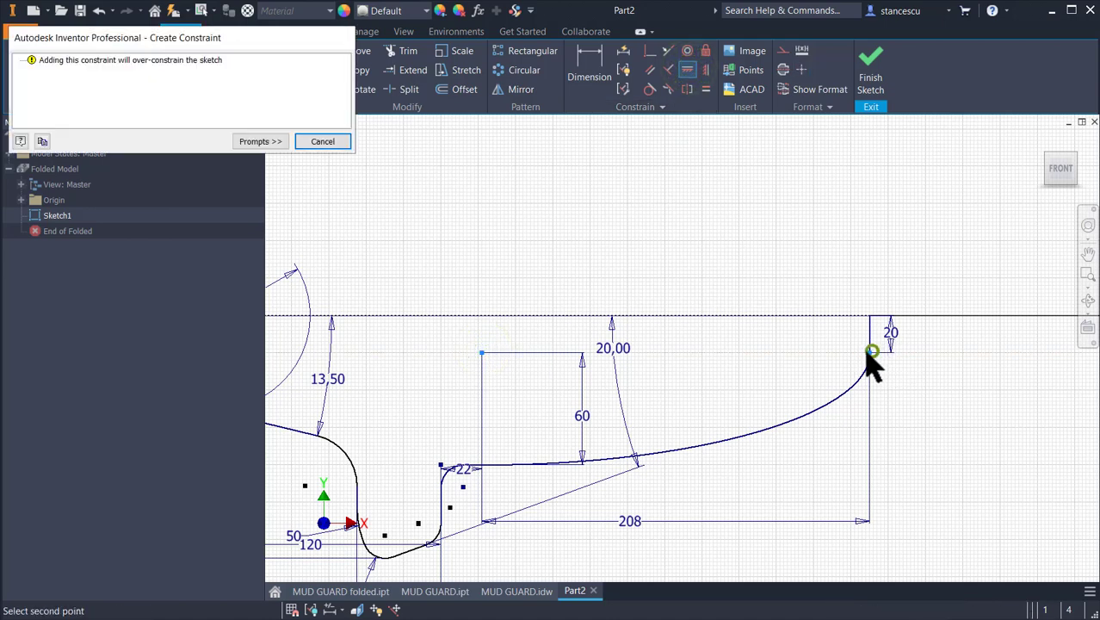
click(320, 143)
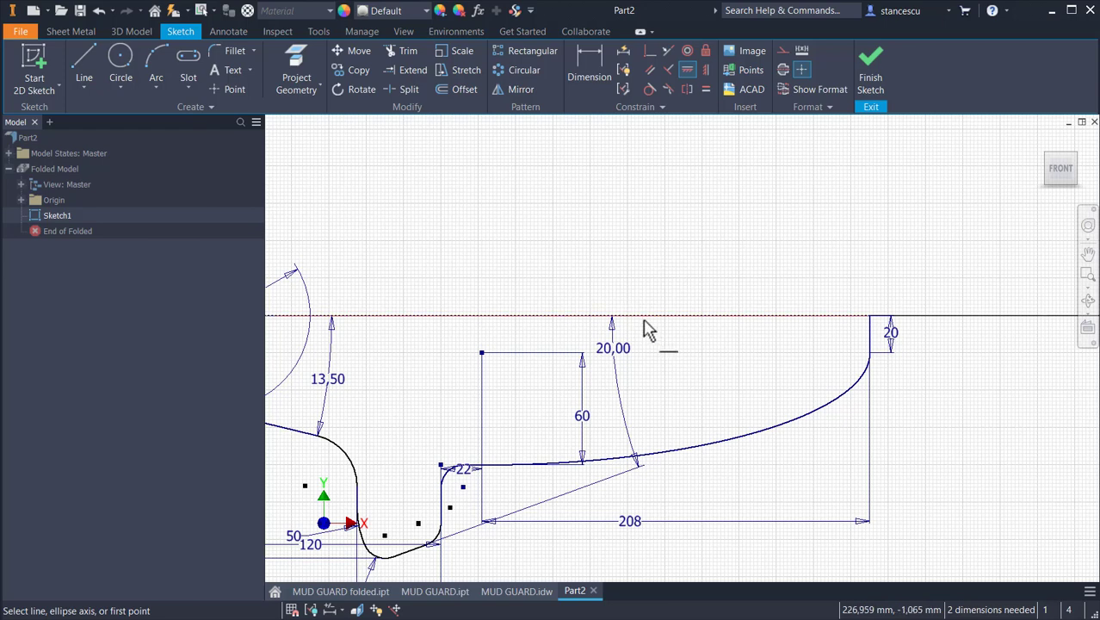
- Try to dimension the length of the horizontal construction line along the profile's centreline
mouse_move(683, 389)
middle_down()
mouse_move(913, 290)
mouse_move(879, 317)
middle_up()
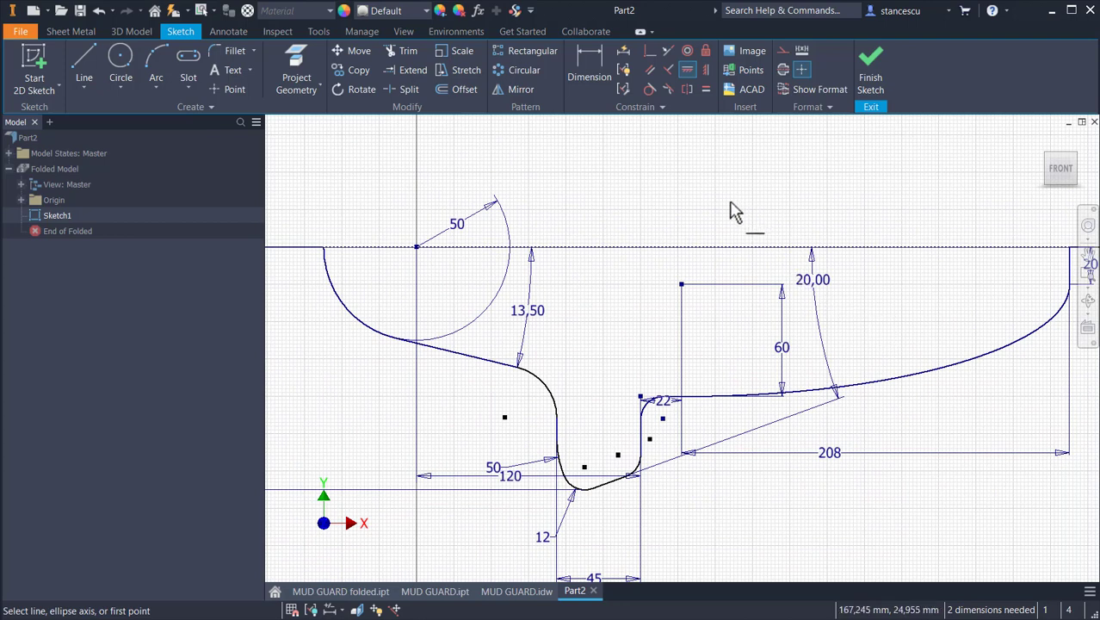
scroll(732, 213, down, 2)
middle_drag(729, 211, 667, 260)
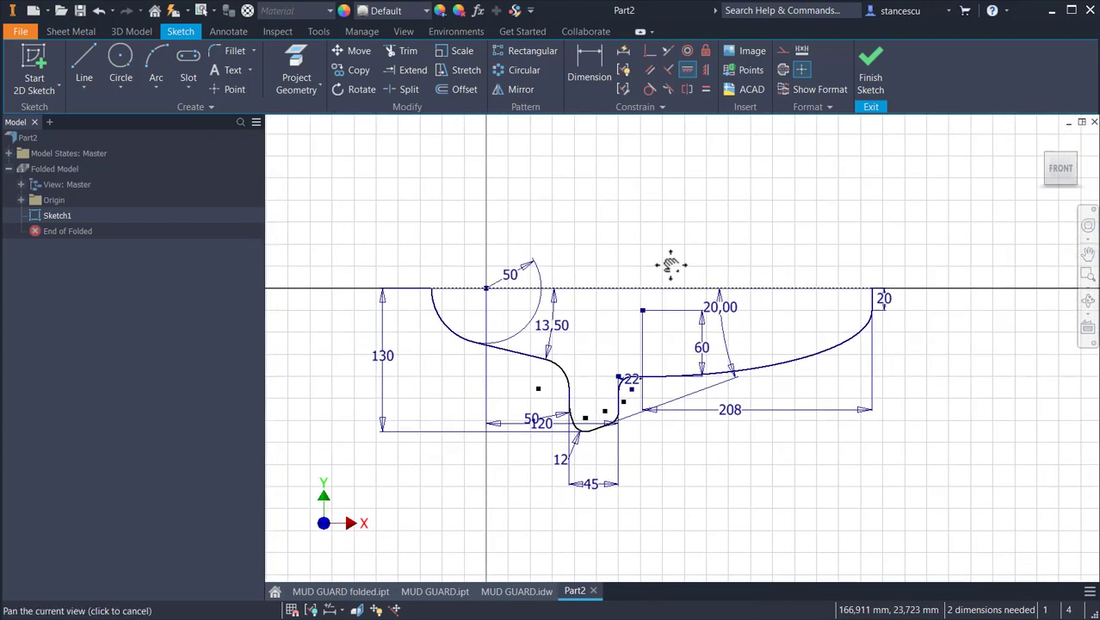
click(600, 91)
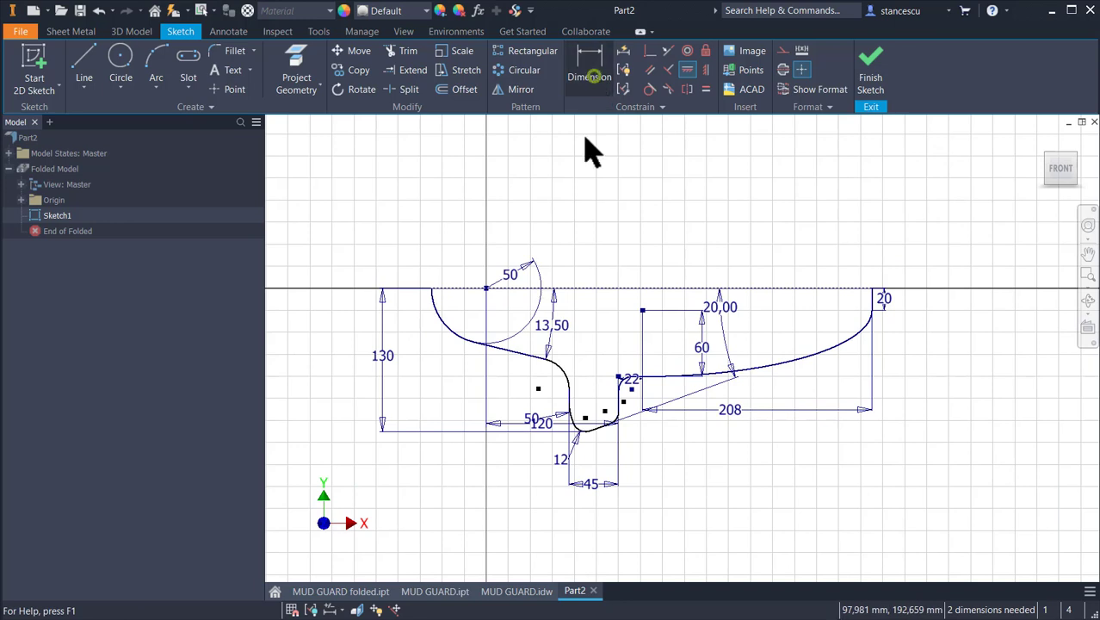
click(663, 289)
click(676, 212)
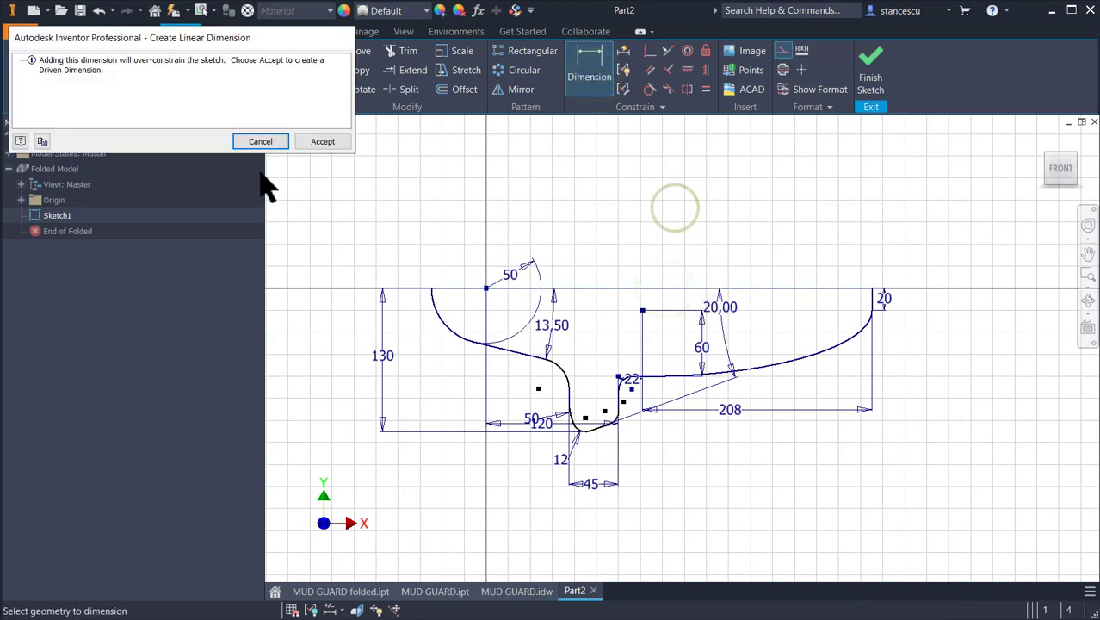
click(269, 143)
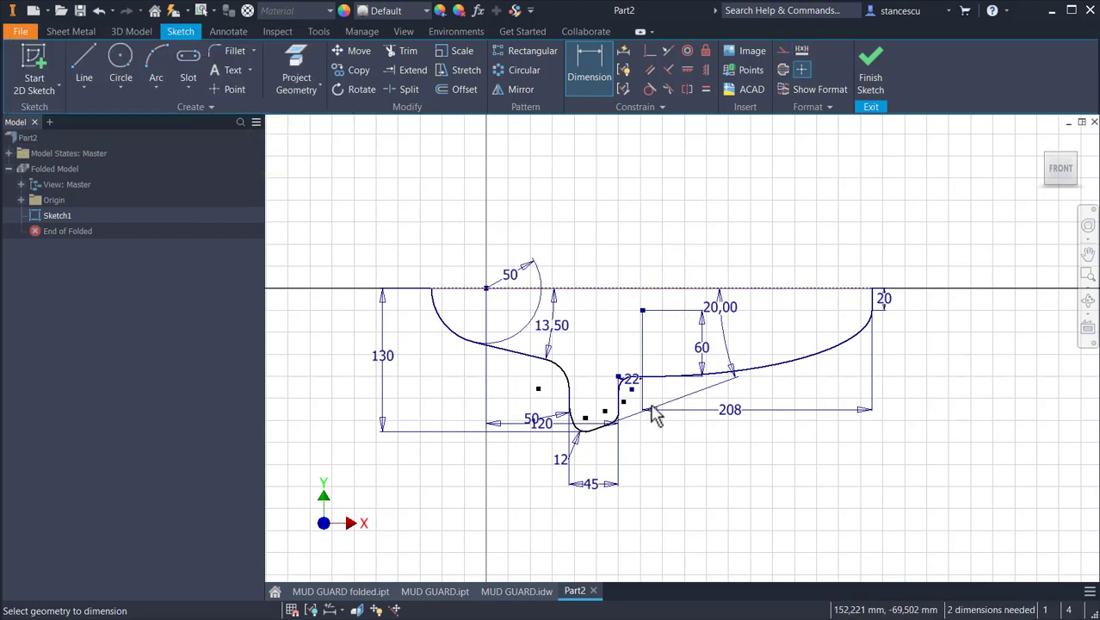
- Check the radii around the tab in the Flat Pattern view of MUD GUARD.idw, and return to Part2
scroll(655, 421, down, 3)
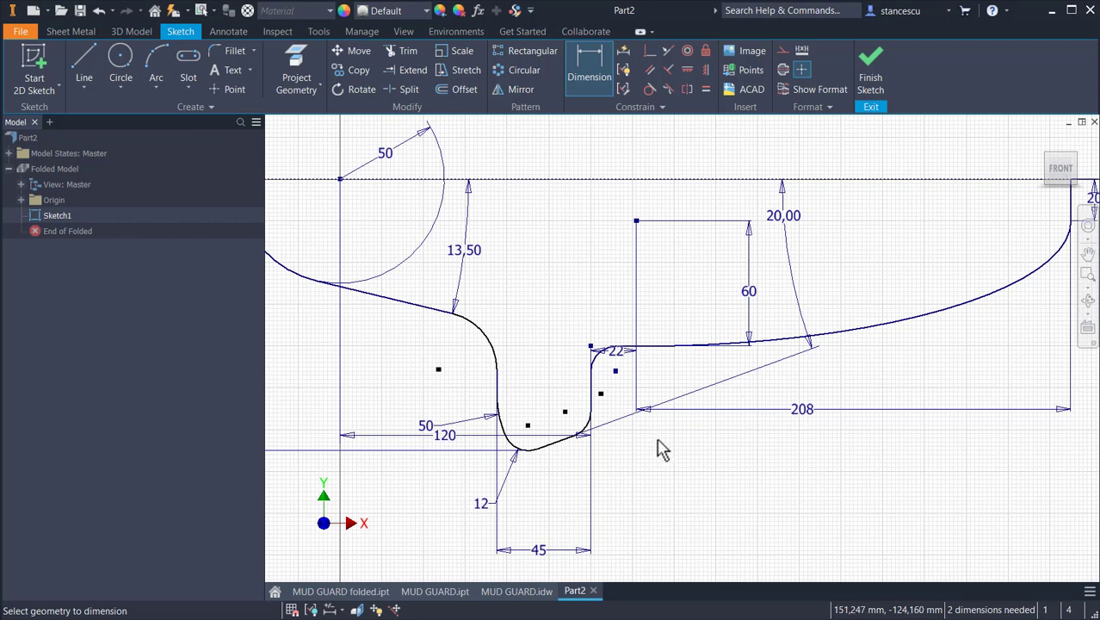
mouse_move(663, 448)
middle_down()
mouse_move(708, 458)
mouse_move(709, 474)
mouse_move(705, 454)
mouse_move(725, 437)
mouse_move(769, 432)
middle_up()
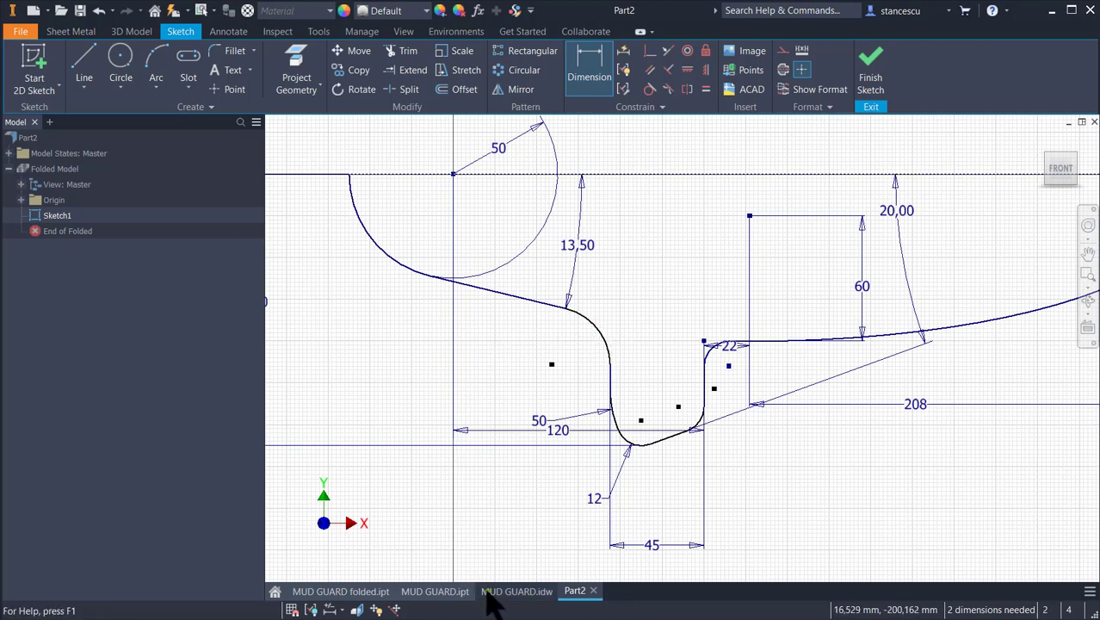
click(512, 591)
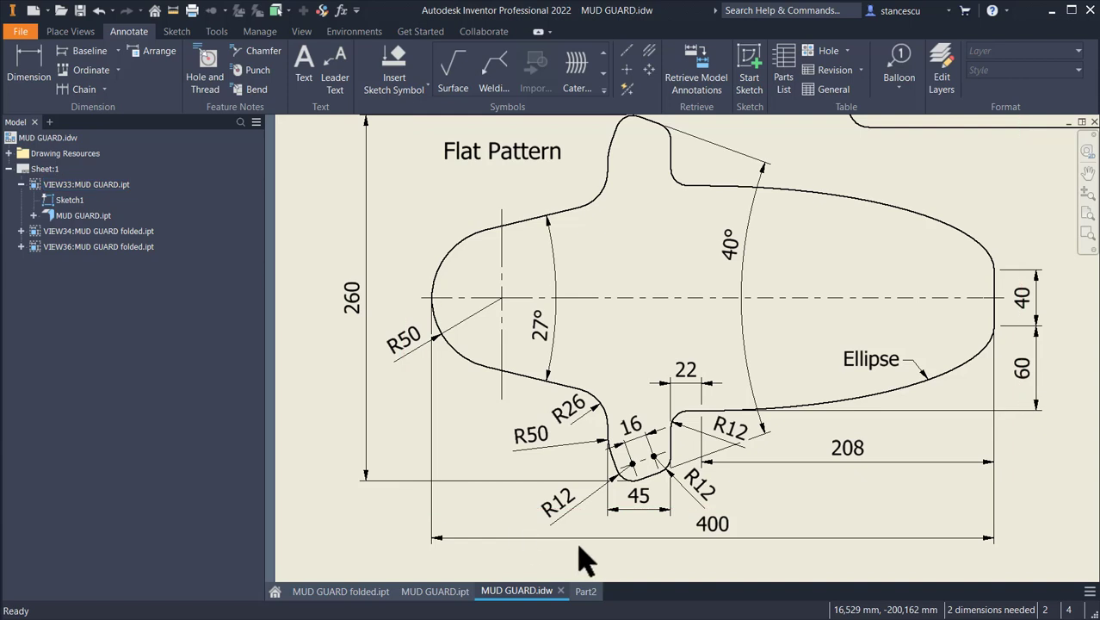
mouse_move(582, 603)
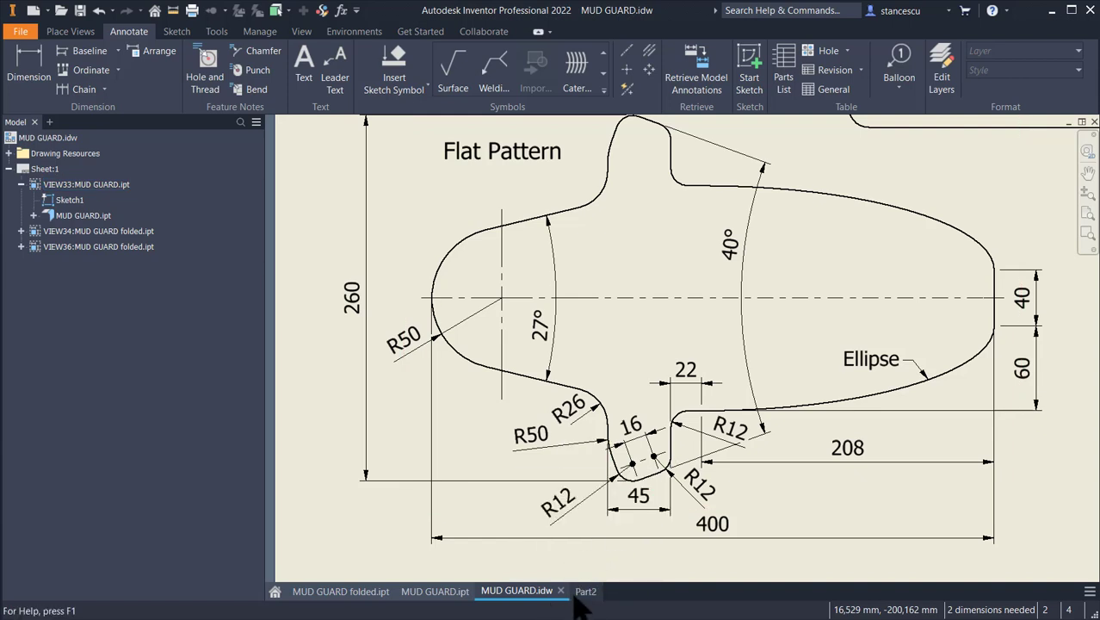
click(587, 592)
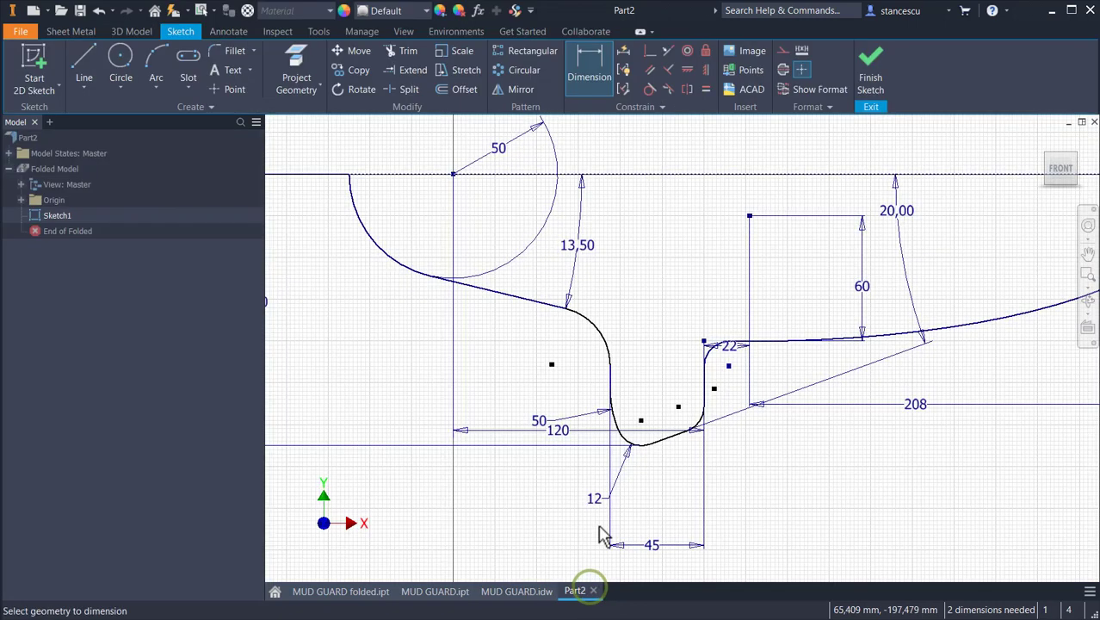
- Dimension the radius of the arc between the 13.5° sloped line and the tab's vertical edge as 26 mm
click(605, 97)
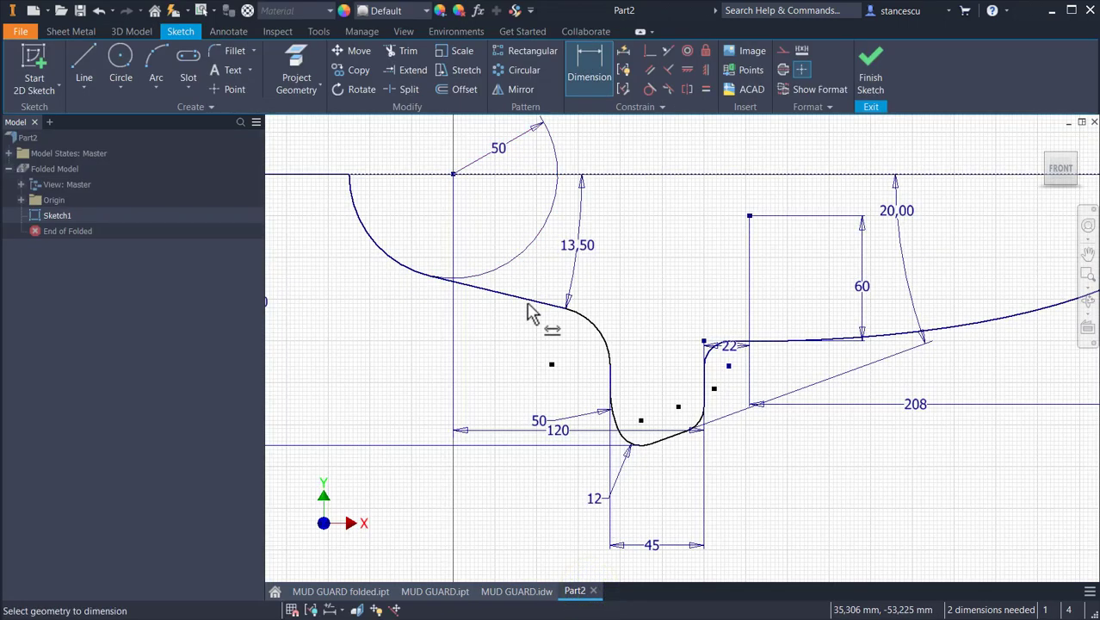
click(611, 353)
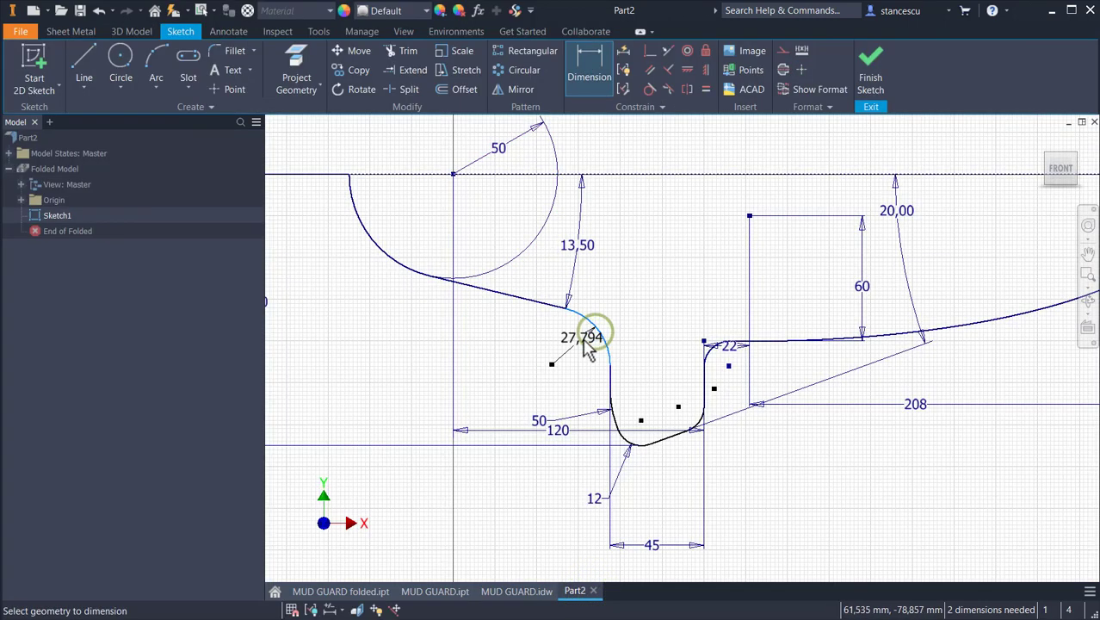
click(586, 341)
text(26)
key(Return)
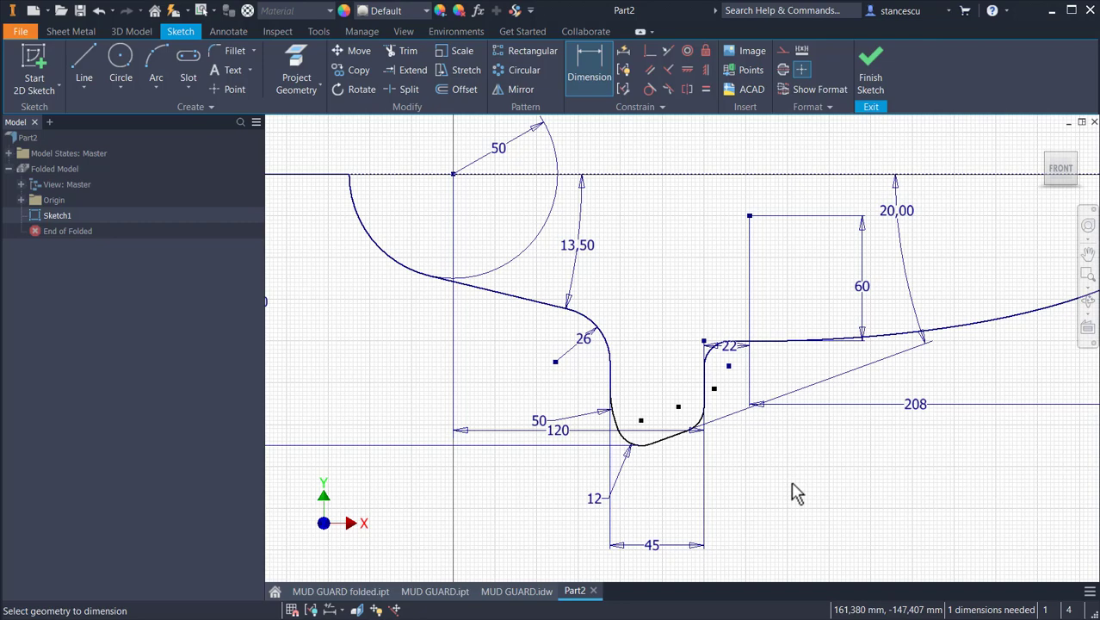
- Apply Auto Dimension to the sketch to reveal the missing dimension, and remove the generated dimension again
key(Num_Lock)
scroll(788, 506, down, 2)
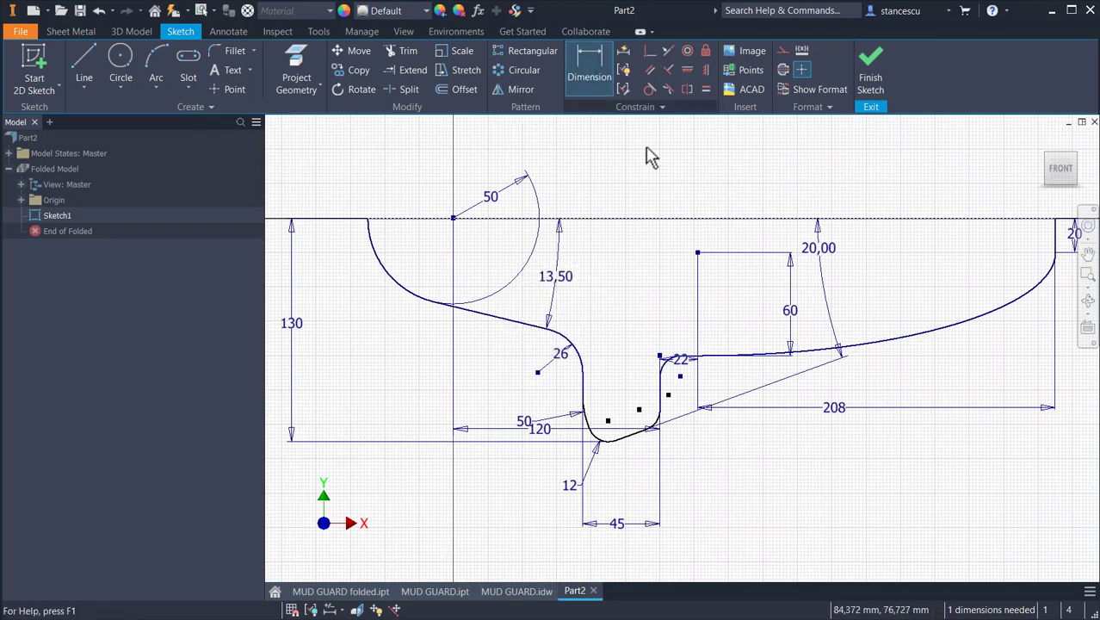
click(622, 51)
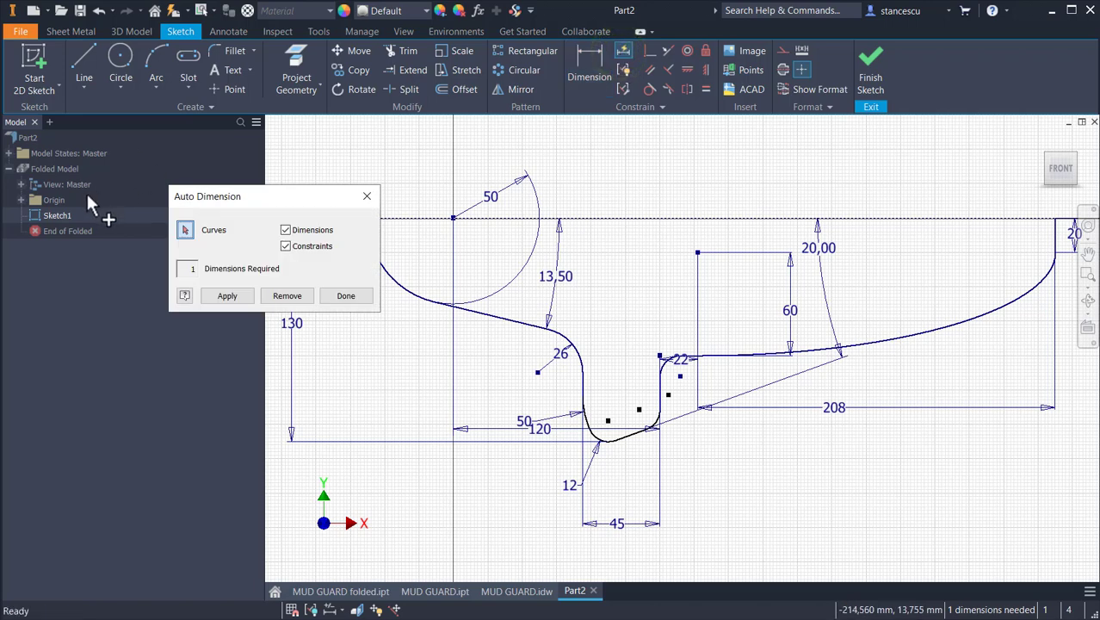
click(211, 293)
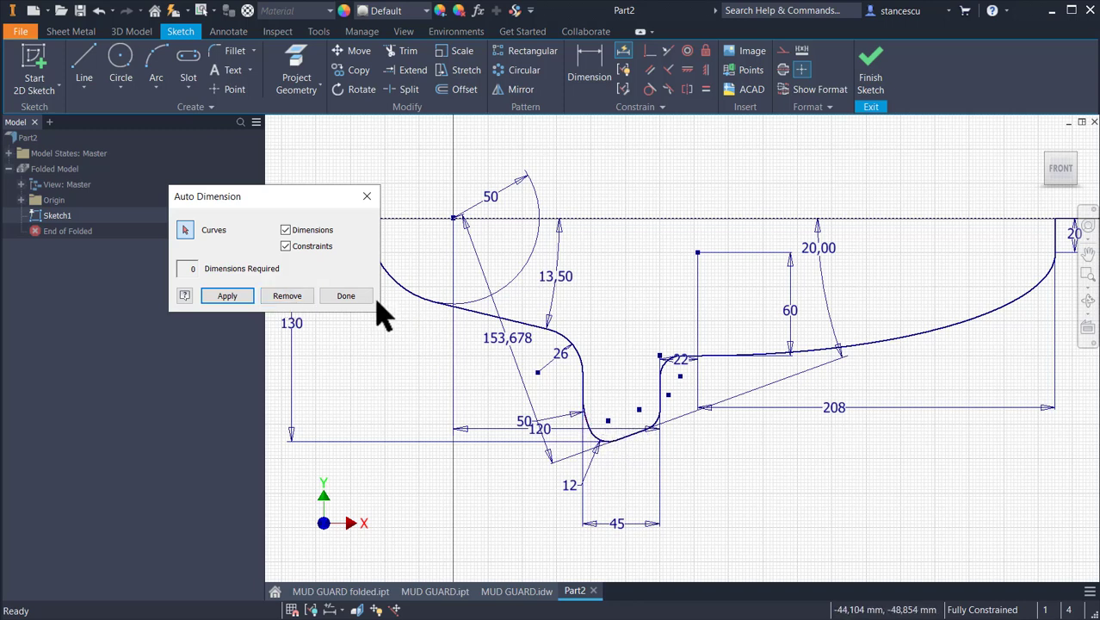
click(290, 299)
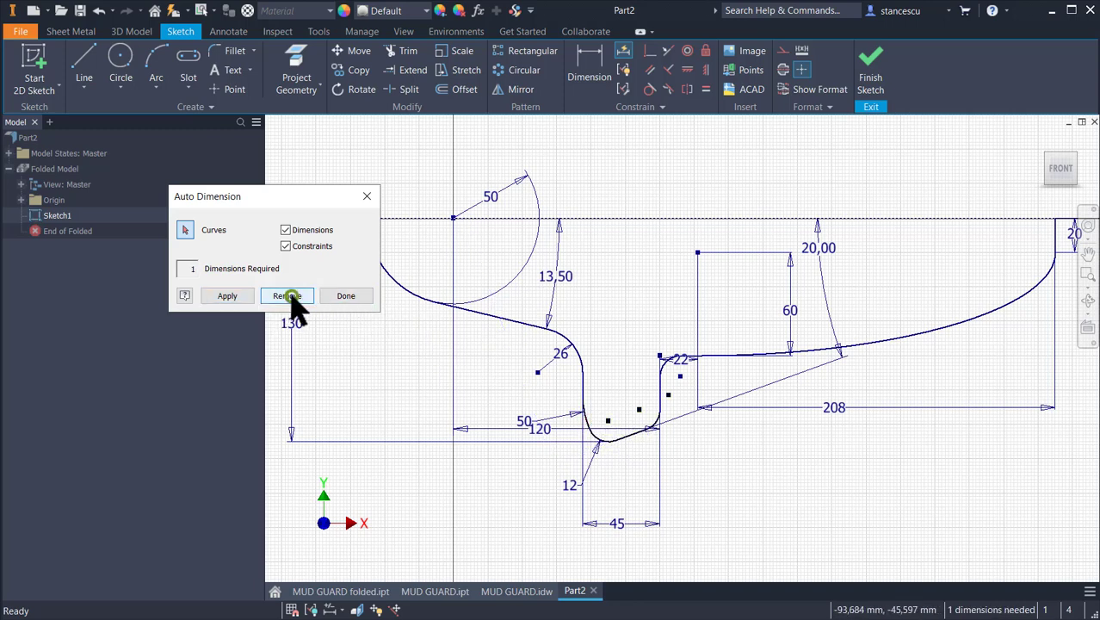
click(368, 197)
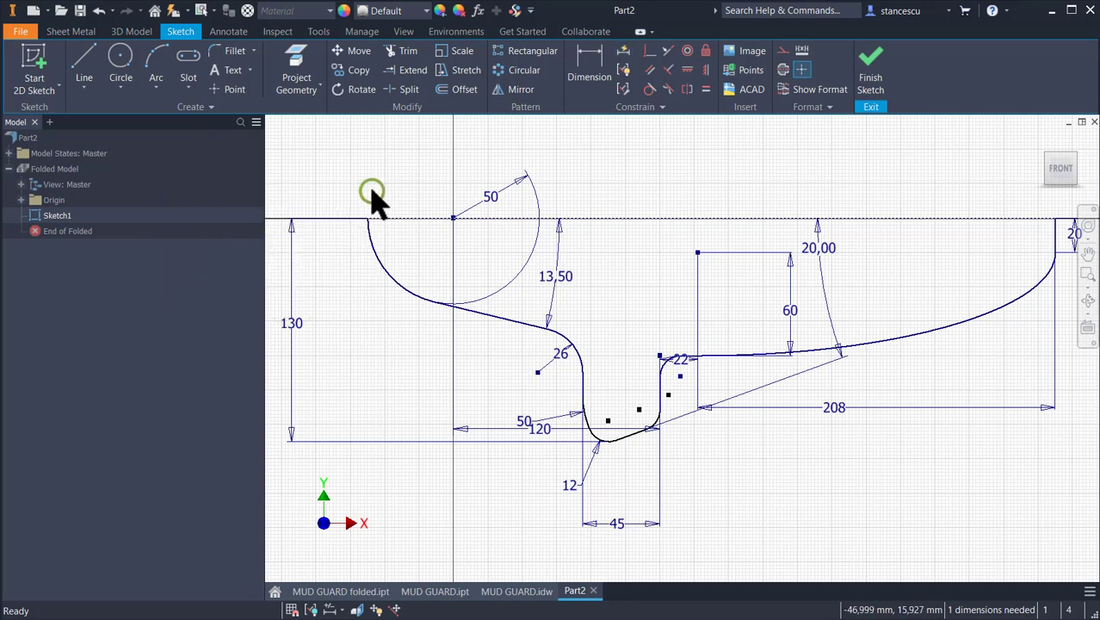
- Check the tab's hole spacing in MUD GUARD.idw, and dimension the distance between the tab's two lower arc centres in Part2 as 16 mm
click(507, 592)
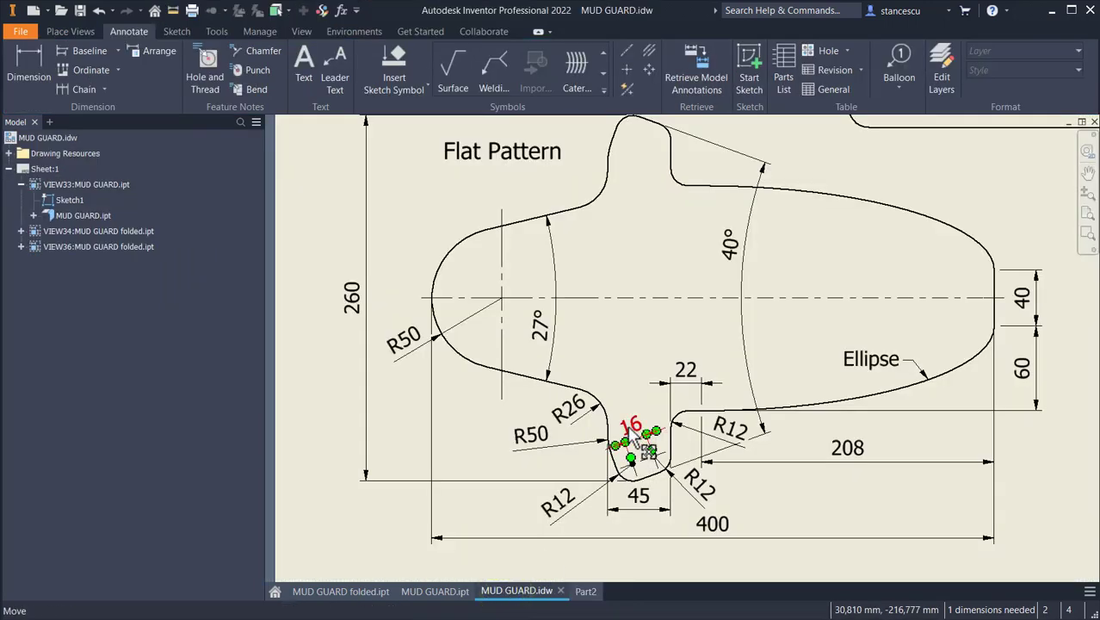
click(587, 592)
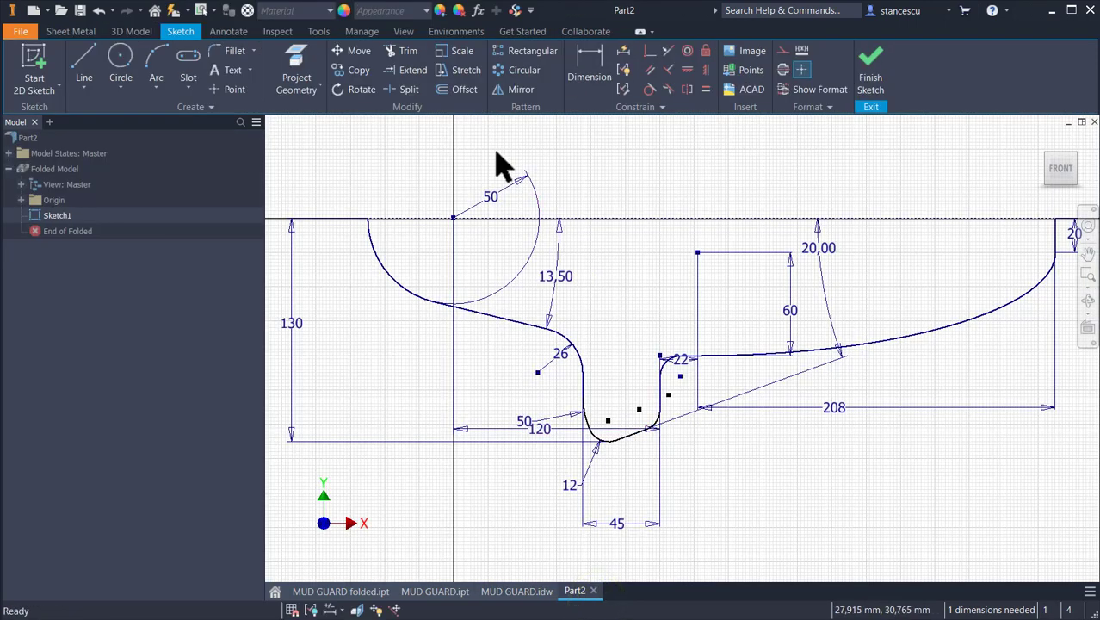
click(588, 71)
scroll(592, 417, up, 3)
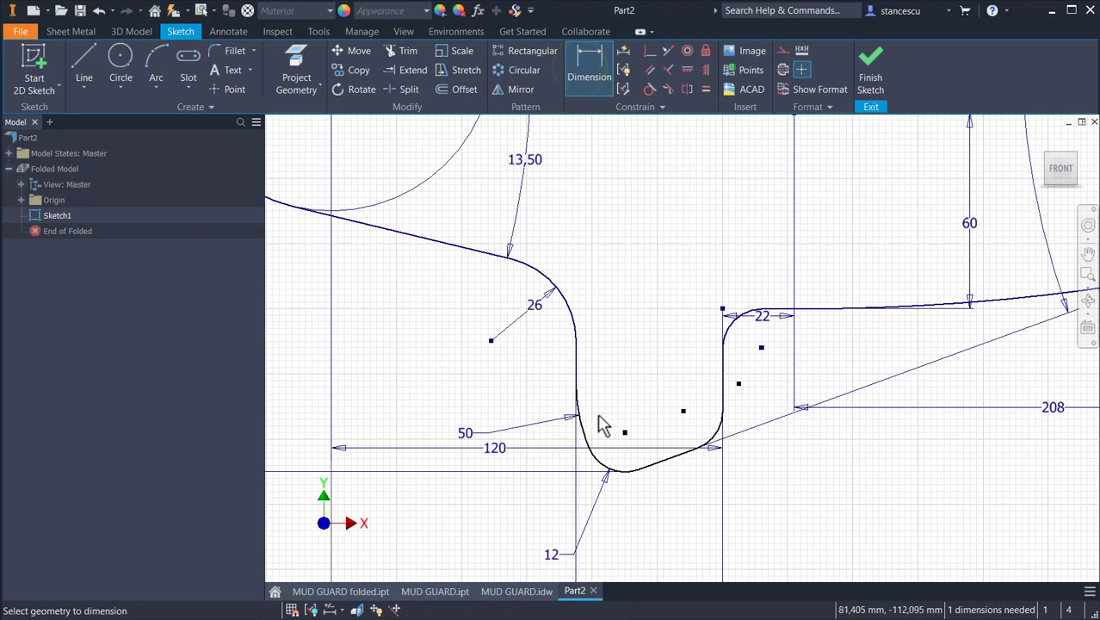
scroll(600, 422, up, 3)
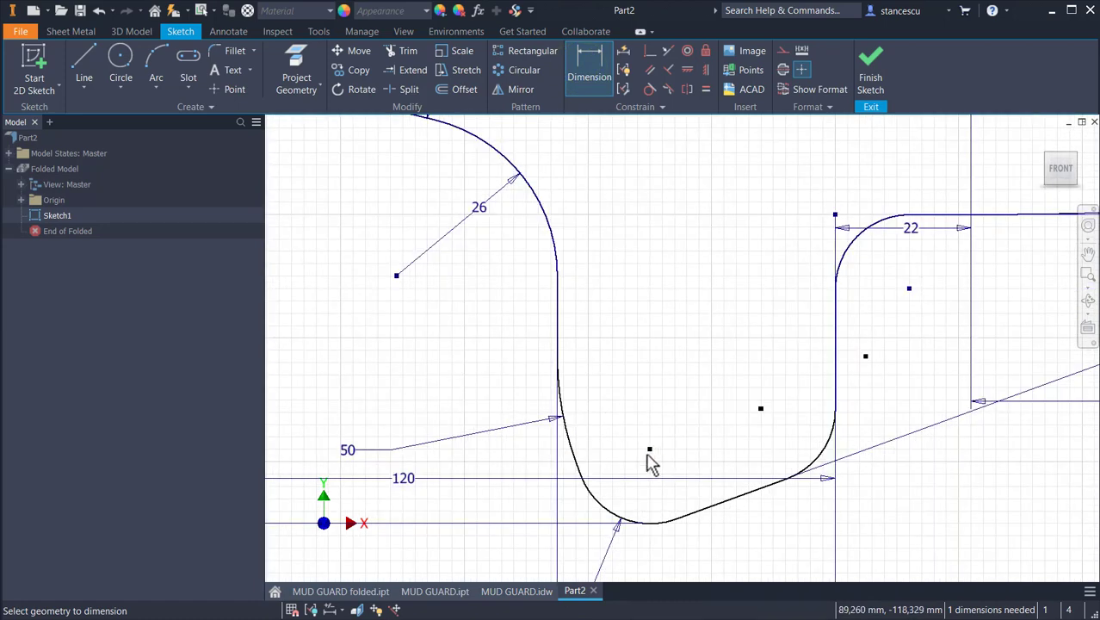
click(650, 449)
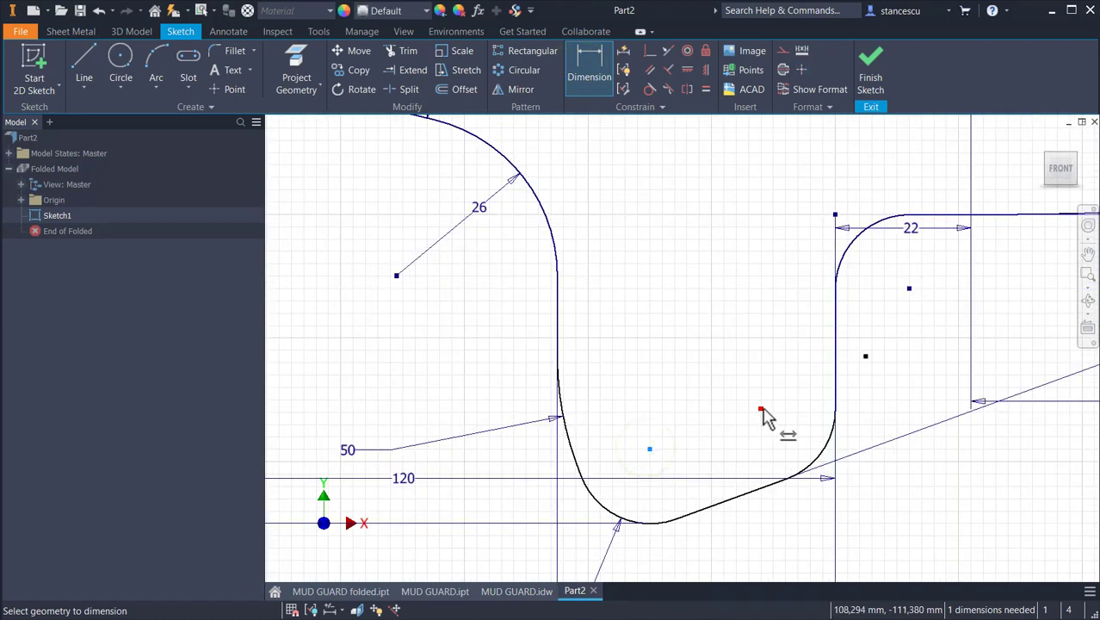
click(740, 423)
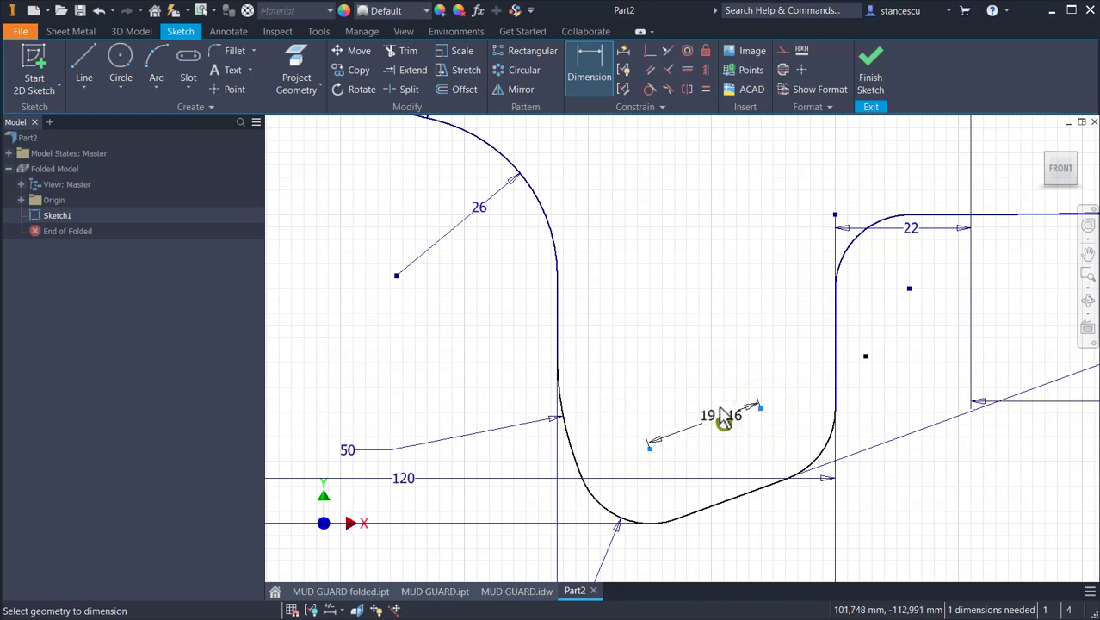
click(687, 349)
text(16)
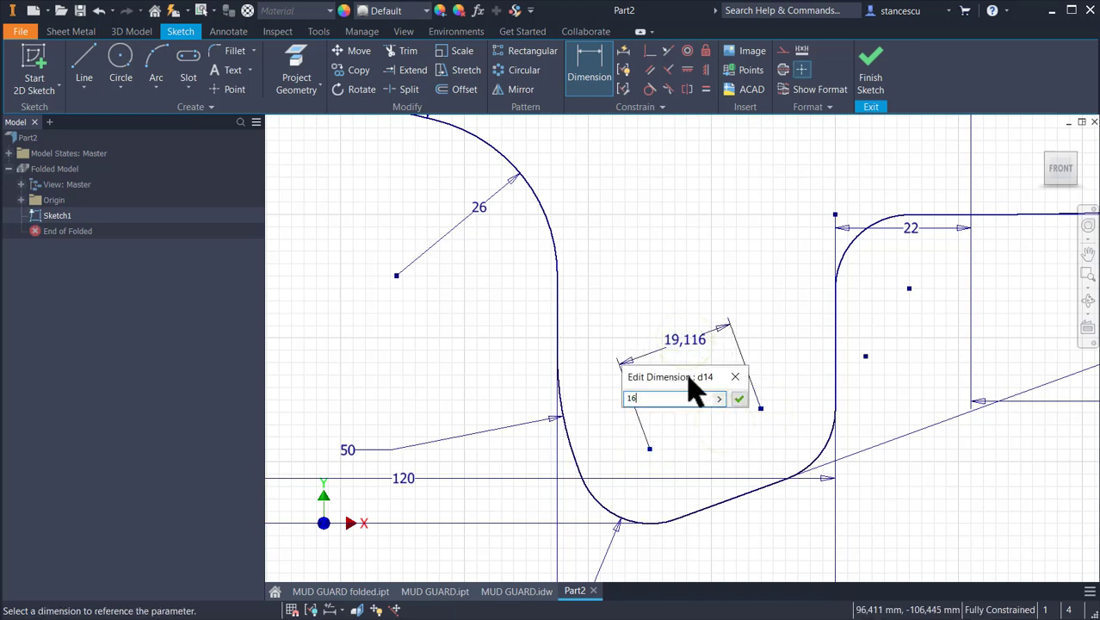
key(Return)
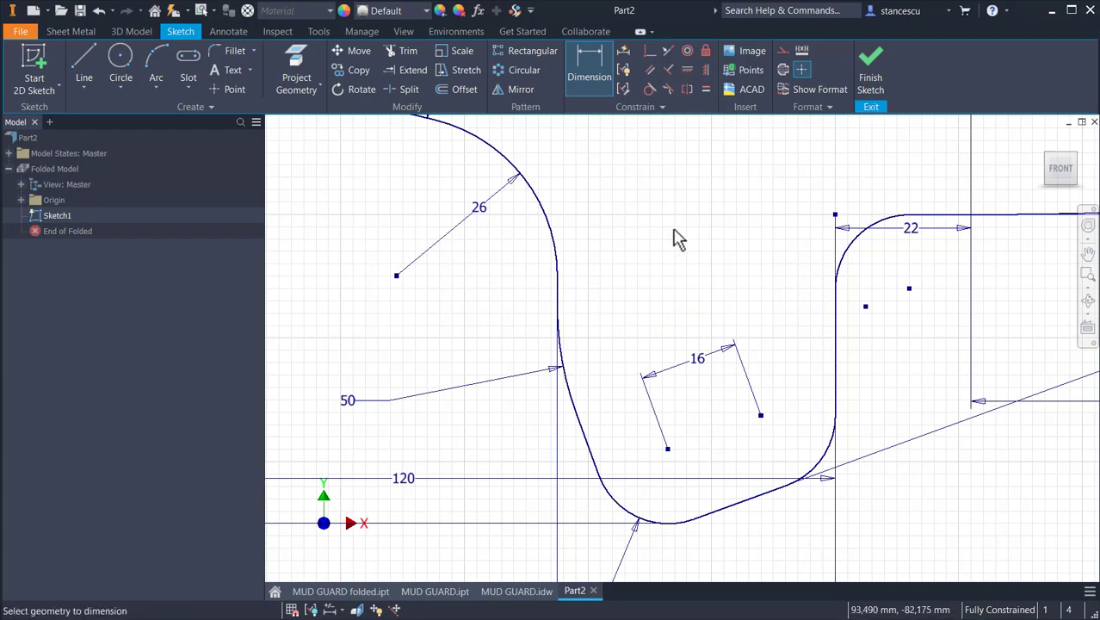
key(Home)
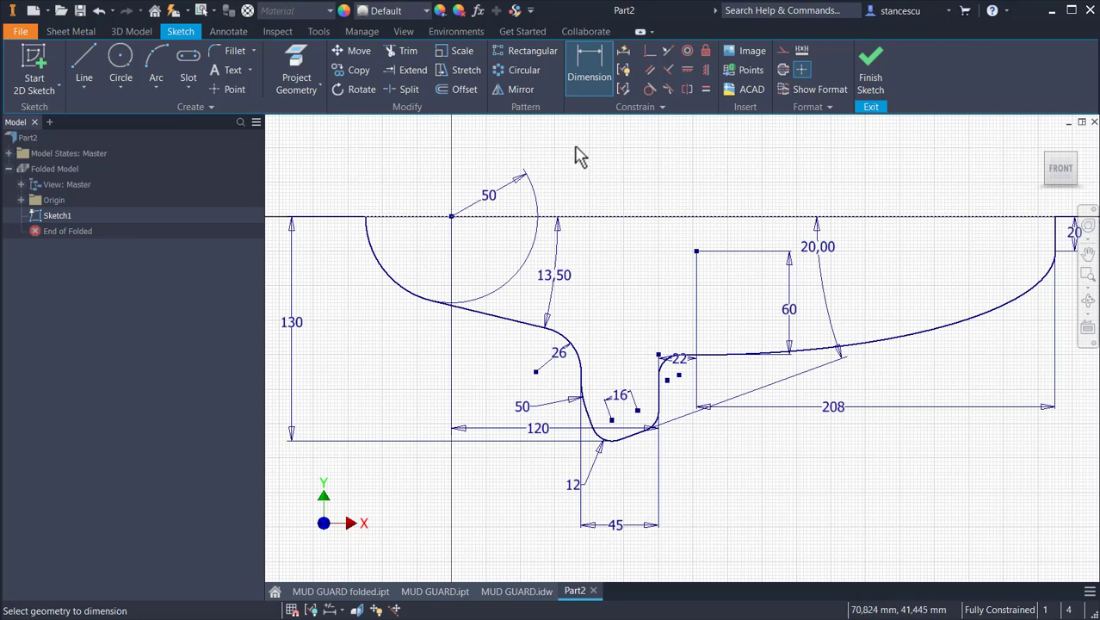
- Start mirroring the sketched lower half of the flat pattern profile
click(521, 90)
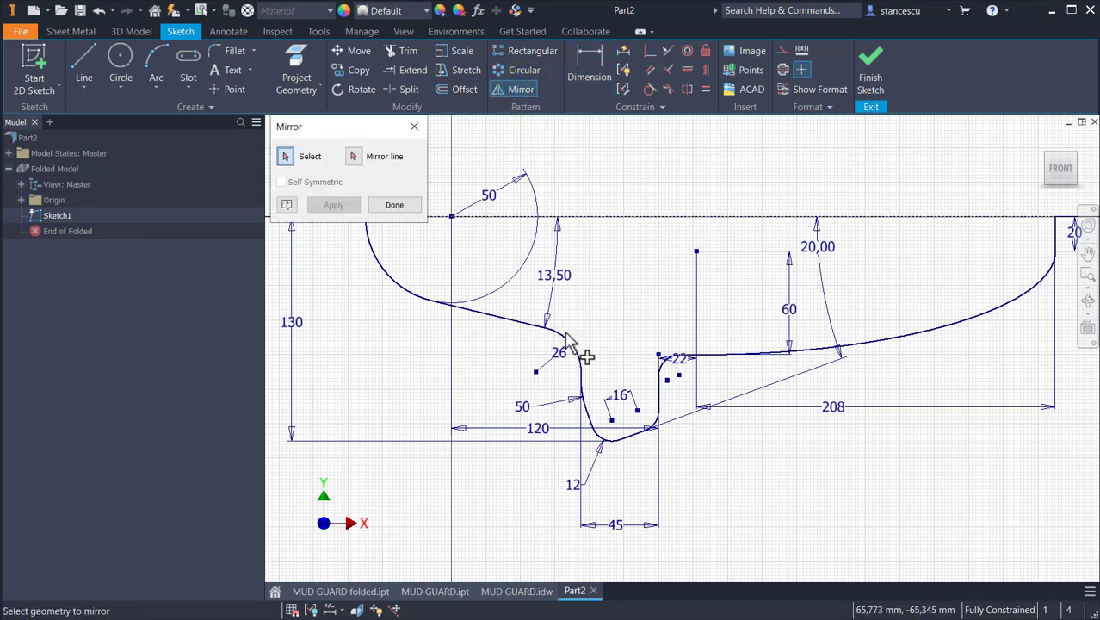
scroll(572, 344, down, 3)
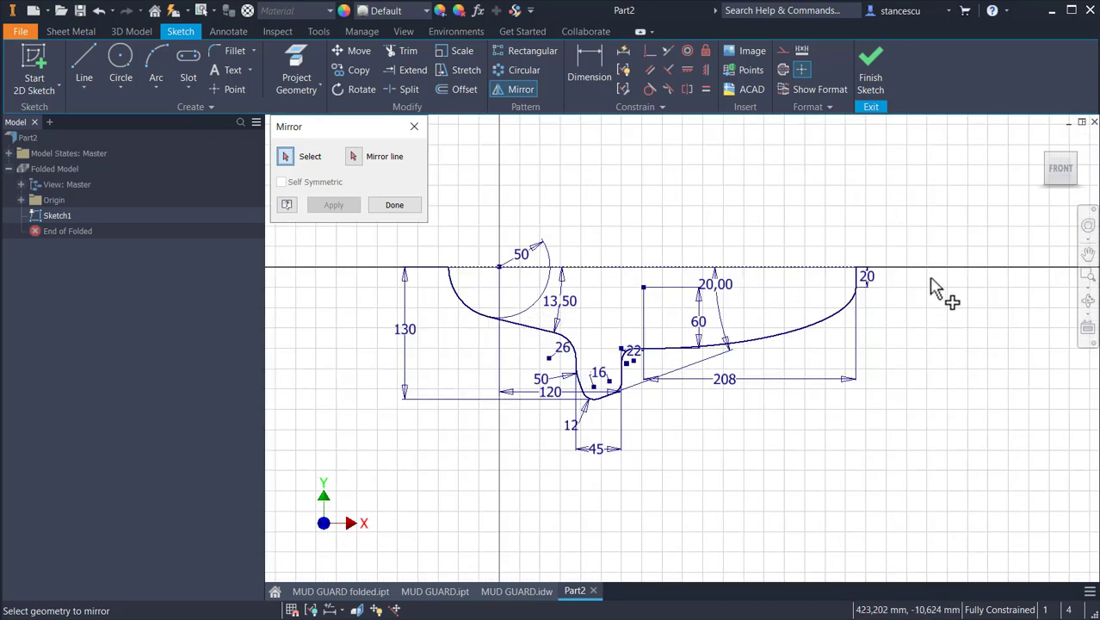
- Mirror the entire lower half profile about the horizontal construction centreline and finish the sketch
mouse_move(929, 280)
mouse_down()
mouse_move(601, 385)
mouse_move(437, 422)
mouse_up()
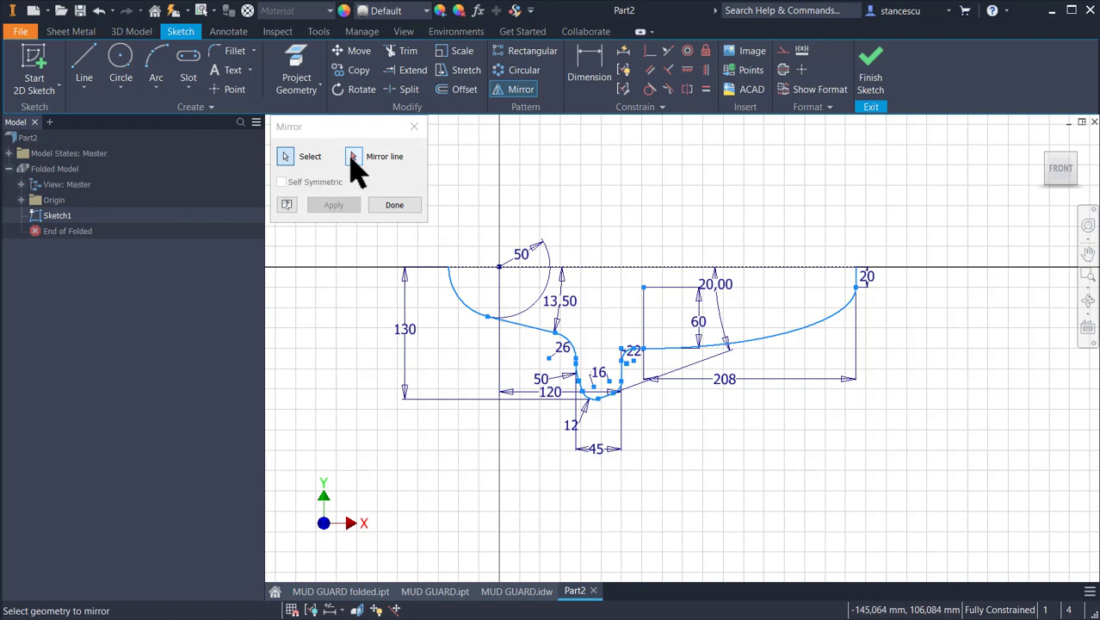
click(353, 157)
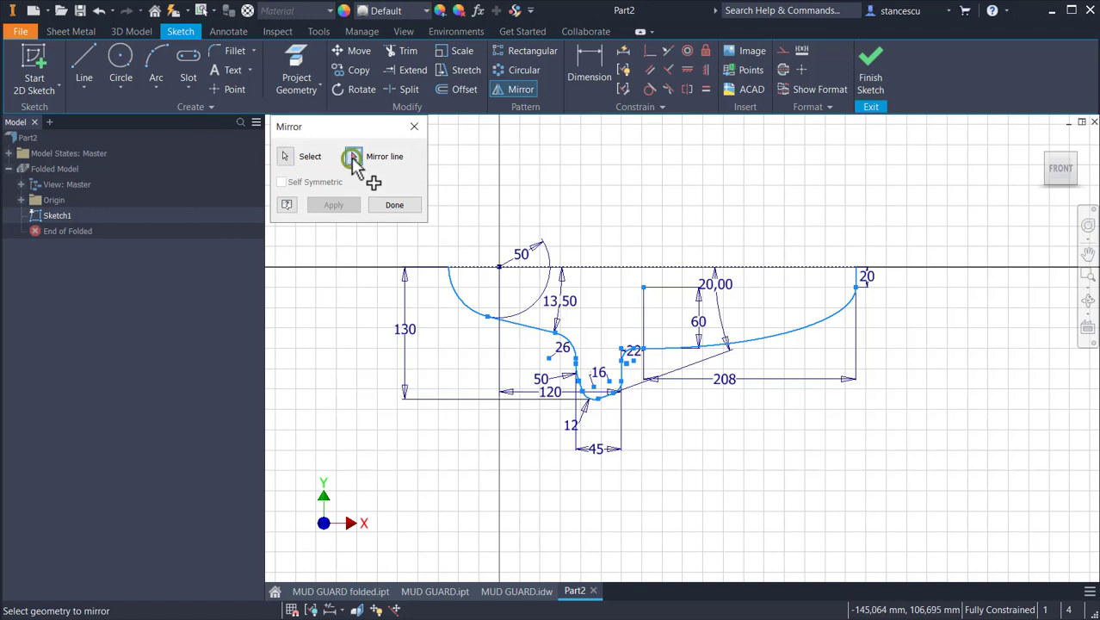
click(652, 267)
click(338, 207)
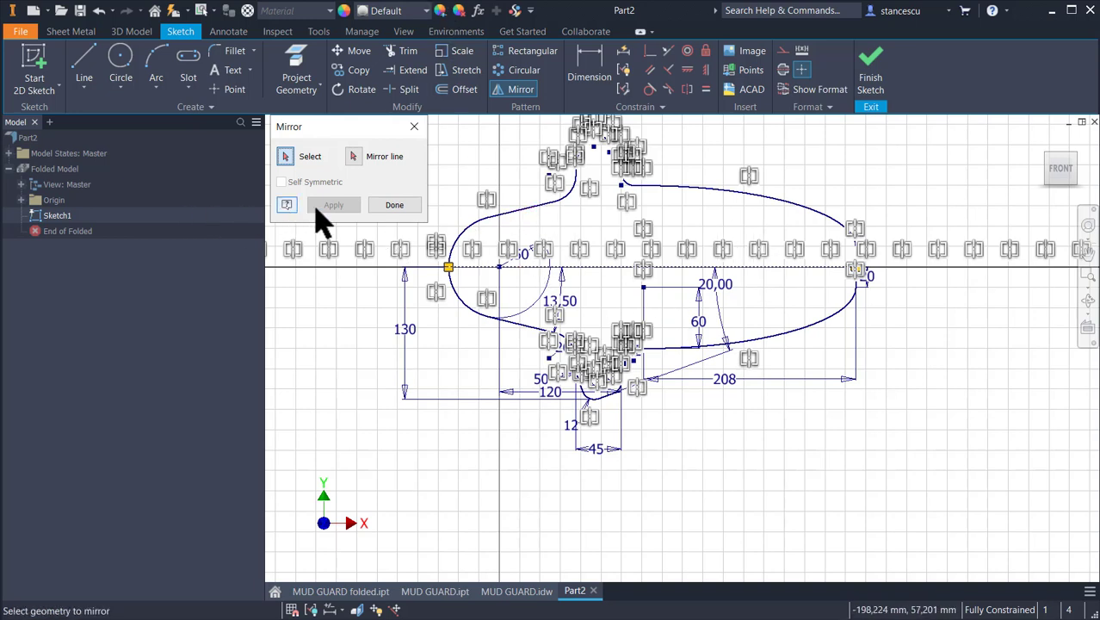
click(389, 207)
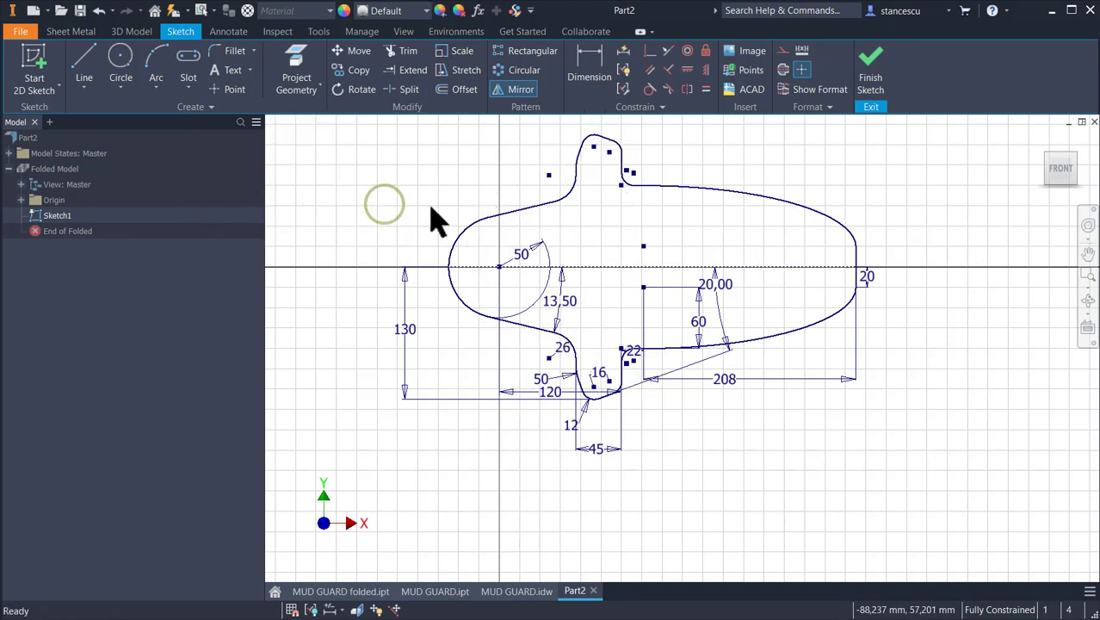
click(871, 79)
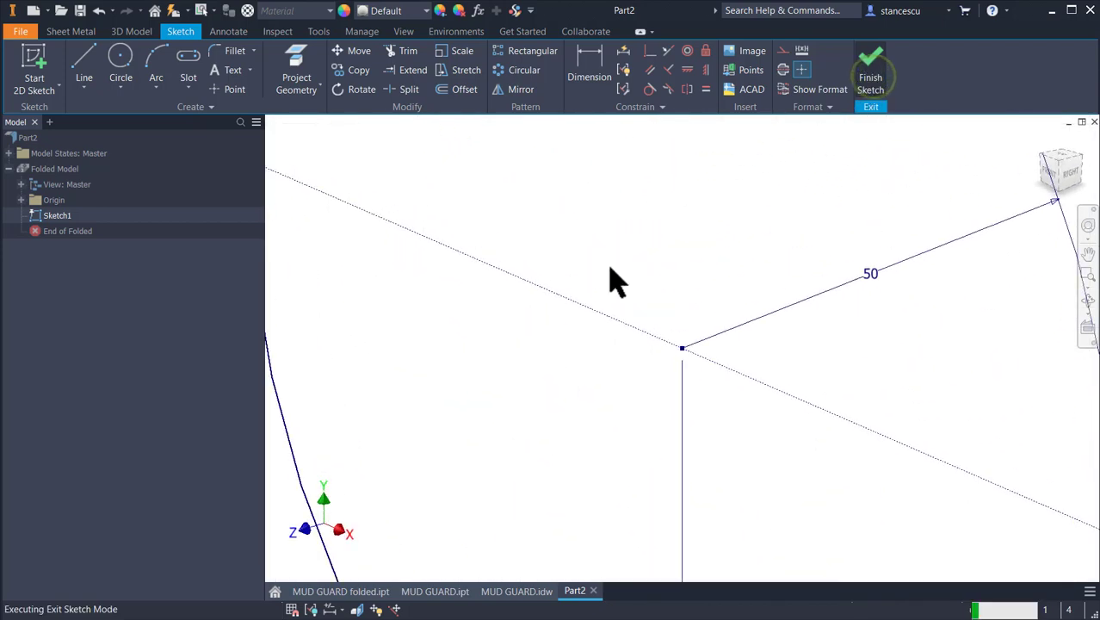
key(Num_Lock)
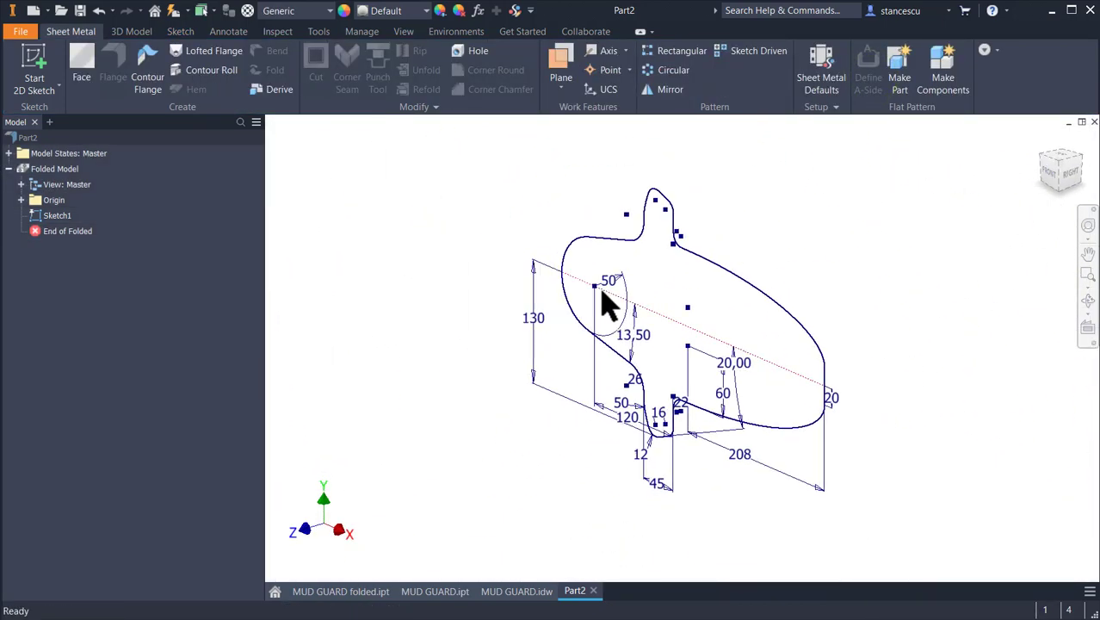
key(F6)
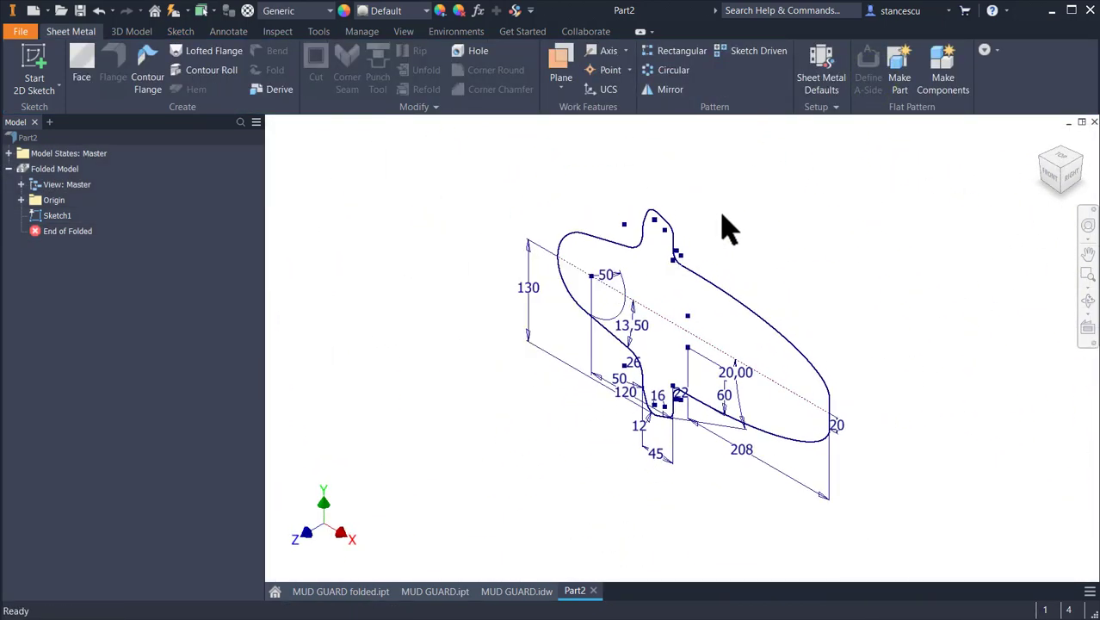
- Override the sheet metal rule's thickness with 1 mm and create a sheet metal face from the closed profile
click(826, 79)
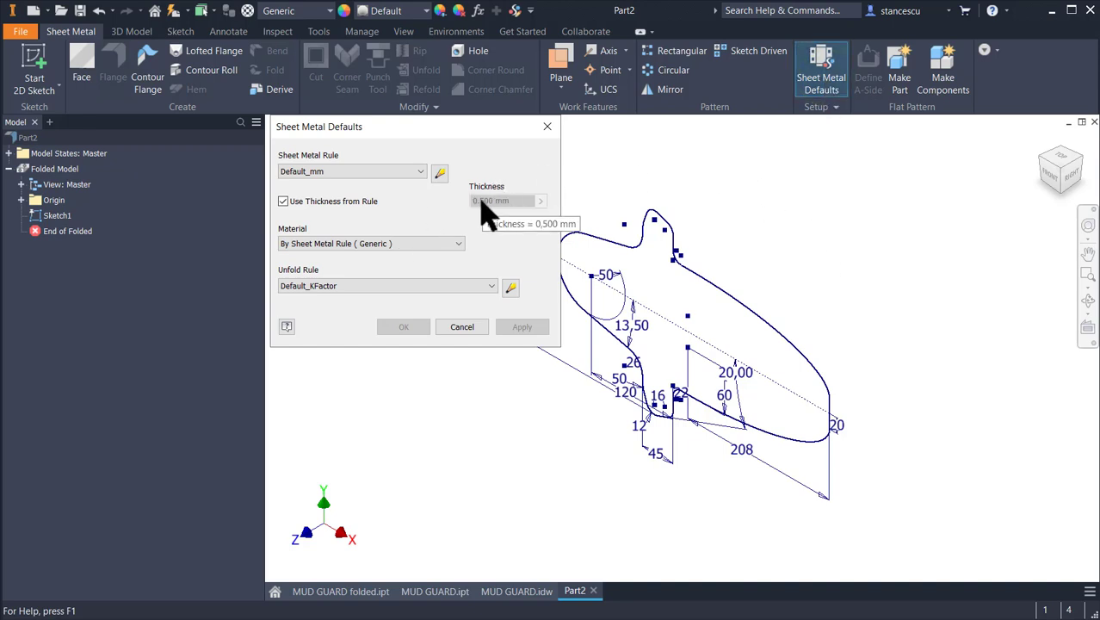
click(284, 200)
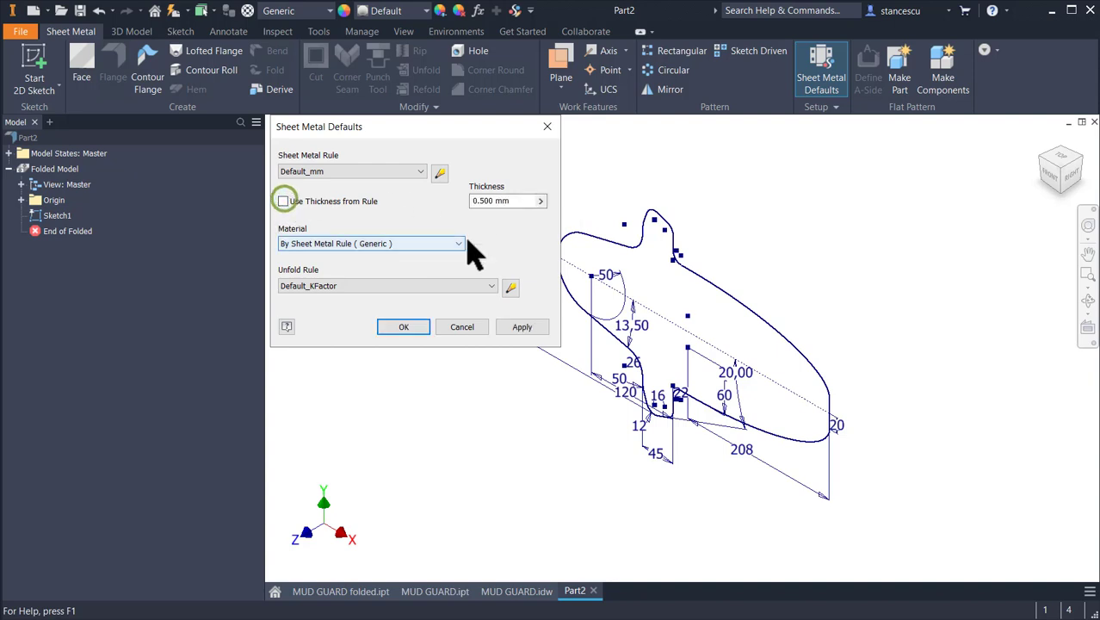
click(516, 201)
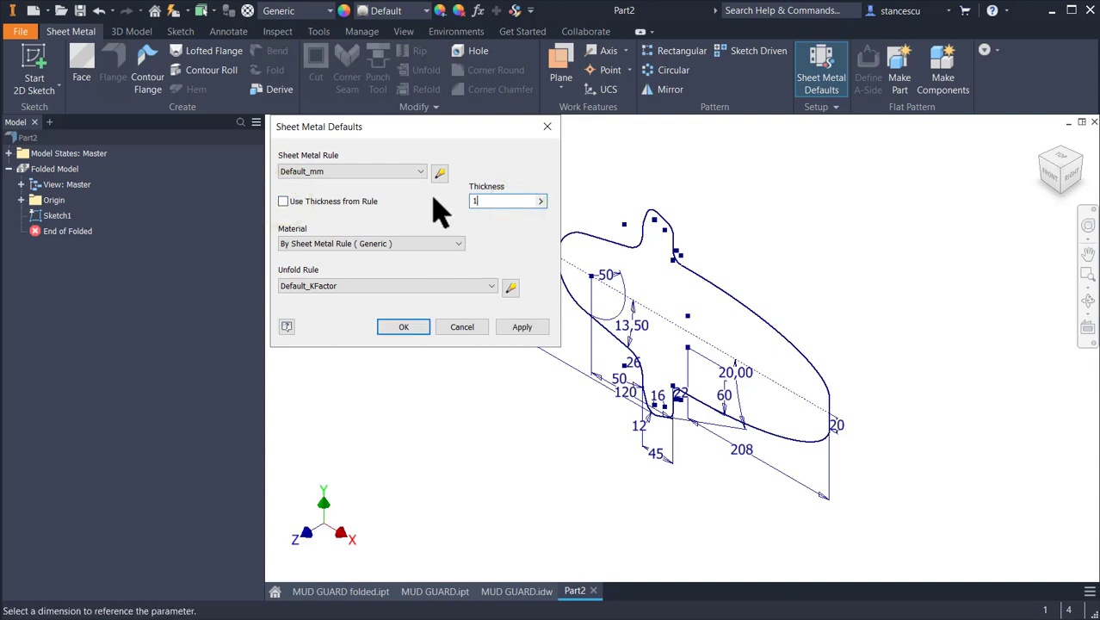
text(1)
click(403, 327)
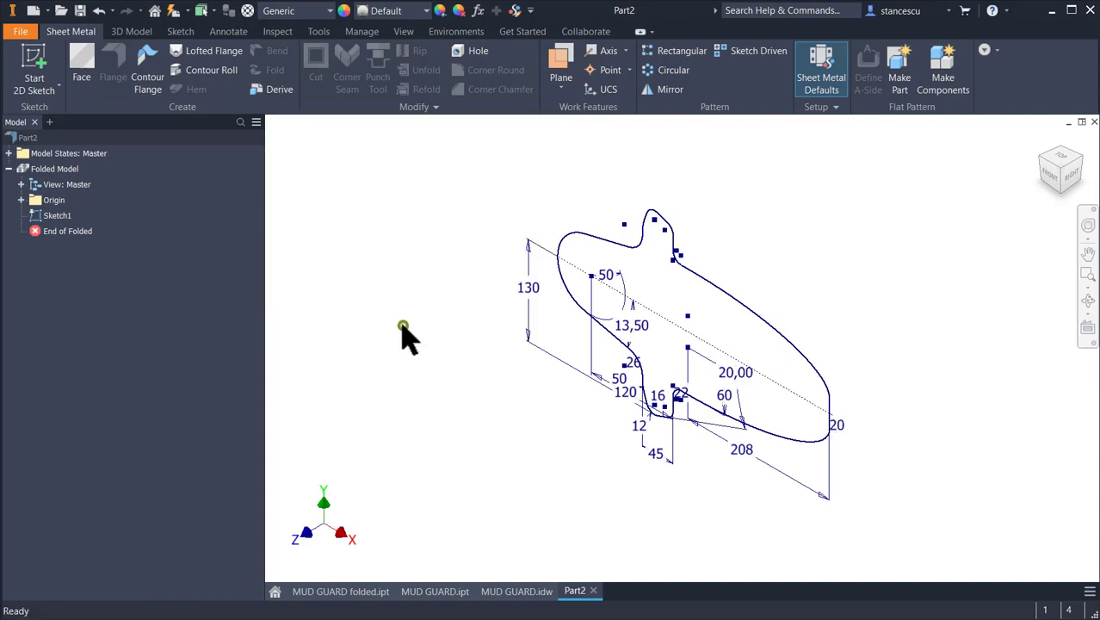
click(82, 67)
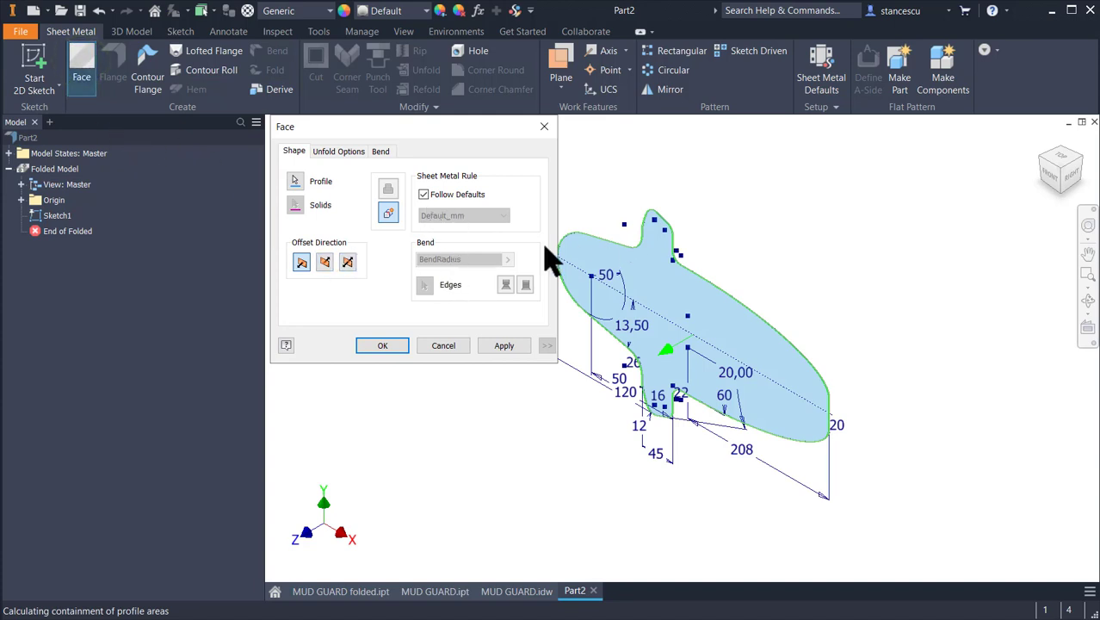
click(382, 348)
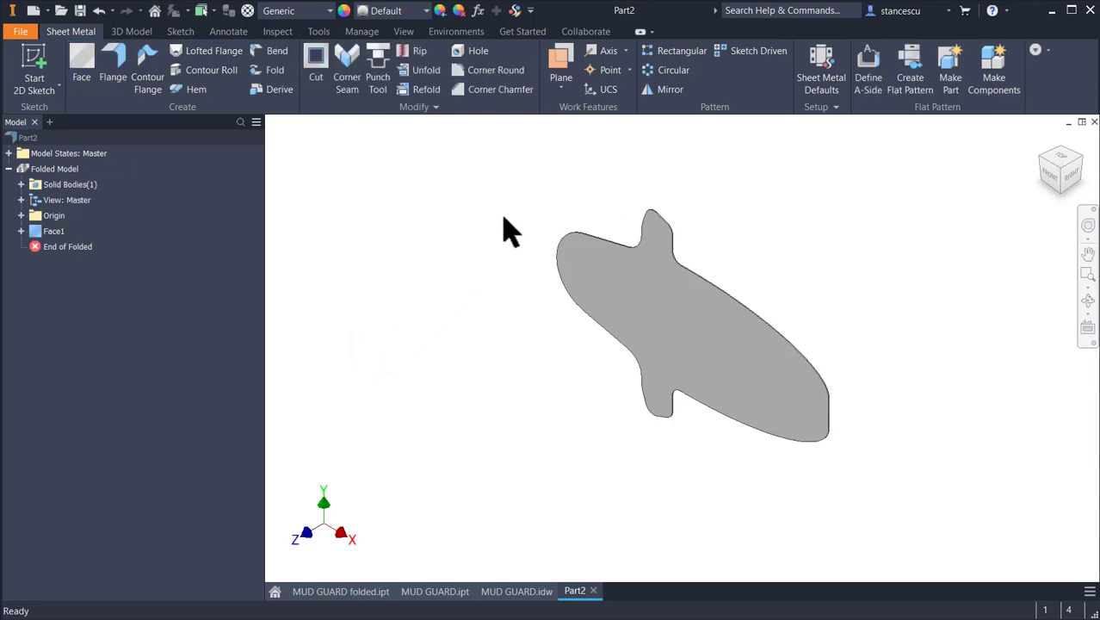
- Sketch a horizontal bend line on the flat face, from the rounded end's midpoint to the straight end edge's midpoint, and finish the sketch
click(650, 282)
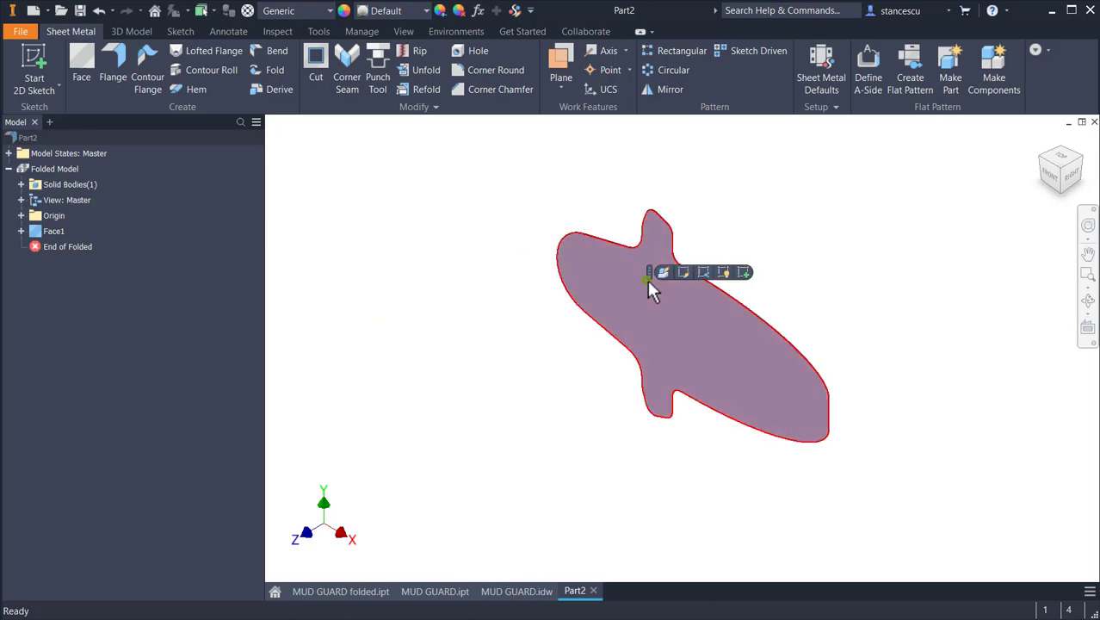
click(742, 273)
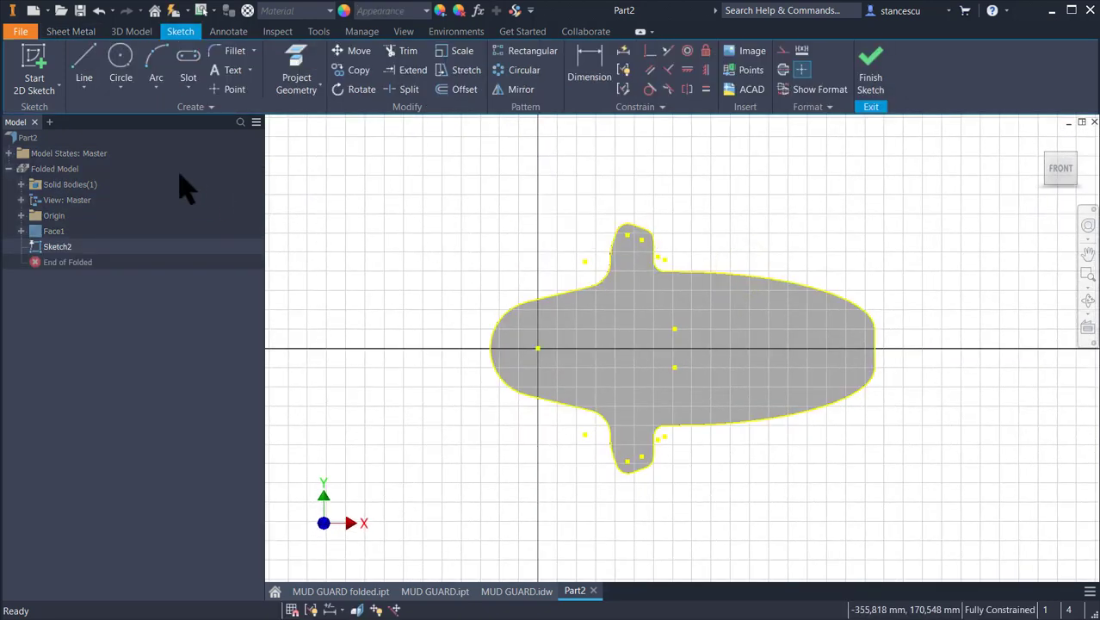
click(86, 69)
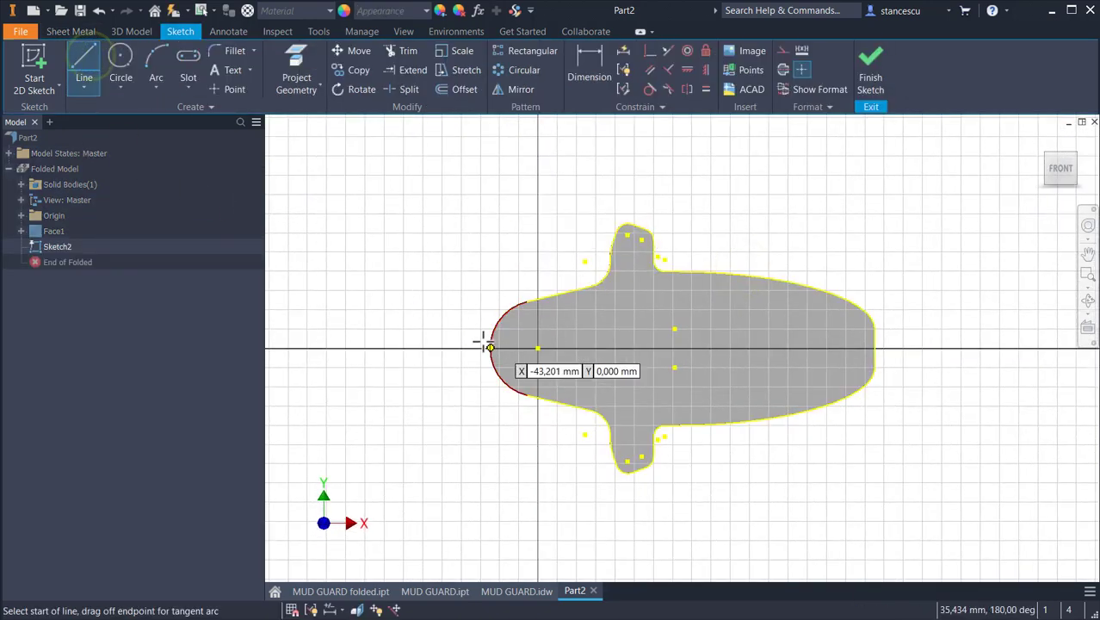
click(490, 347)
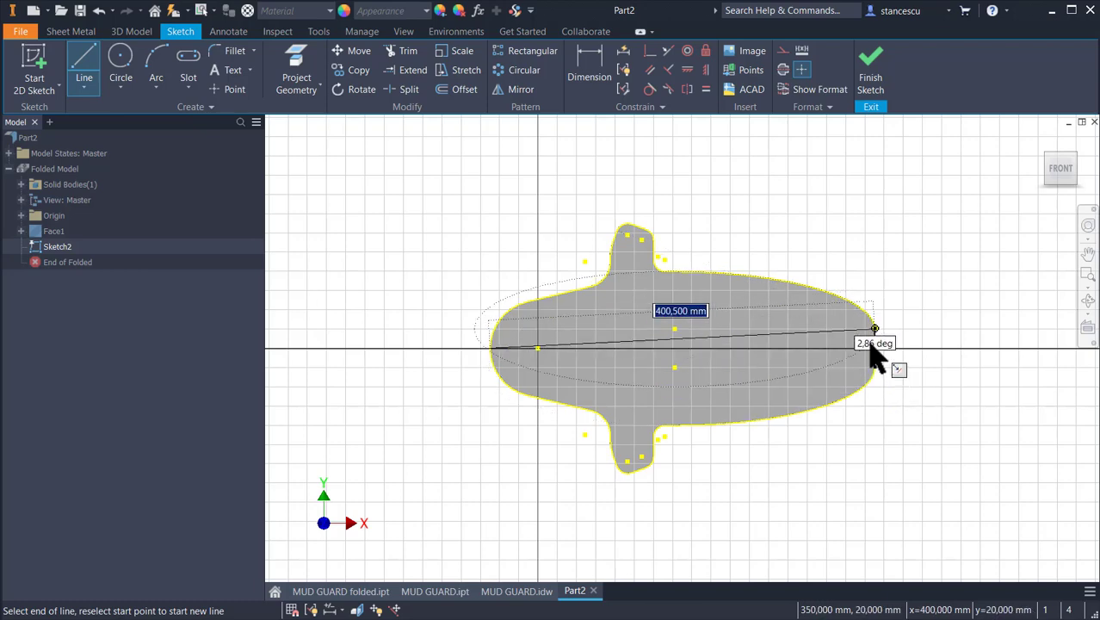
scroll(875, 360, up, 5)
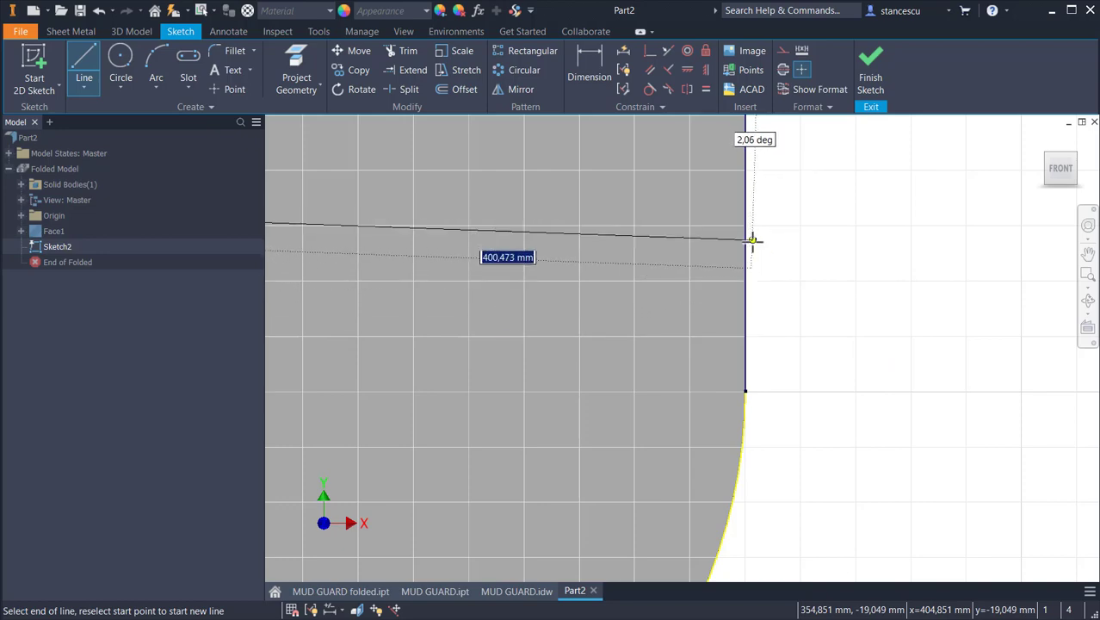
middle_drag(704, 214, 794, 311)
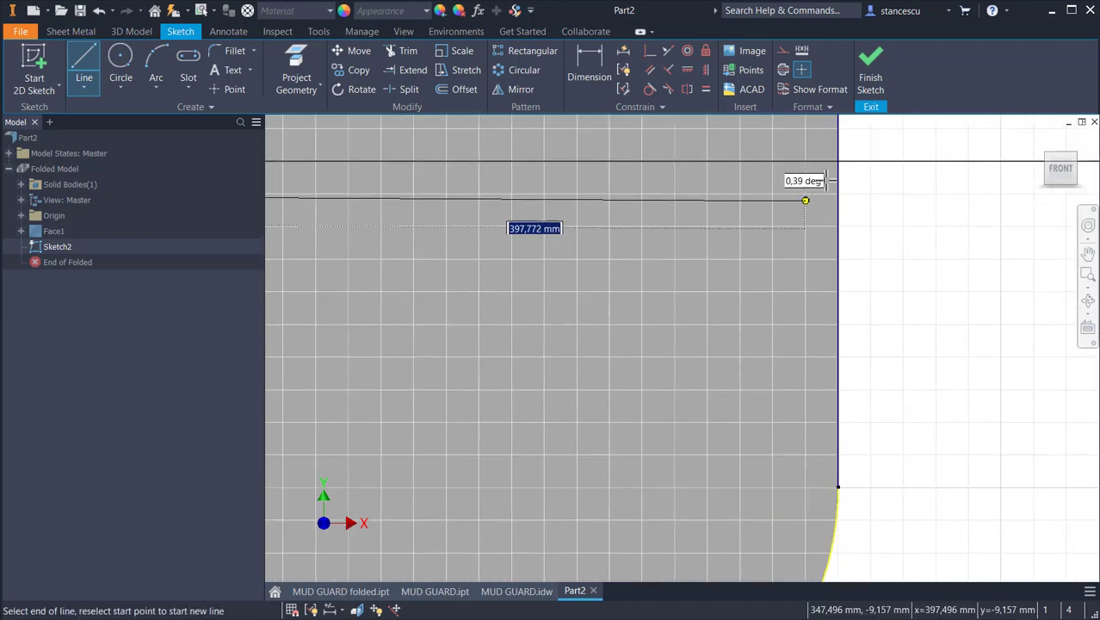
double_click(837, 161)
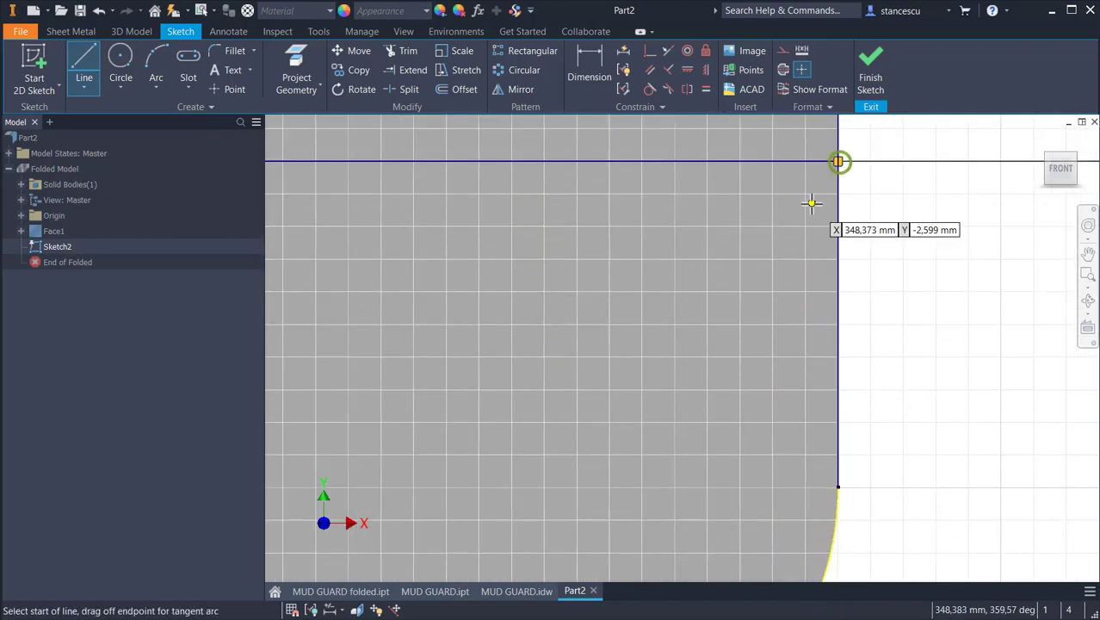
scroll(822, 172, down, 6)
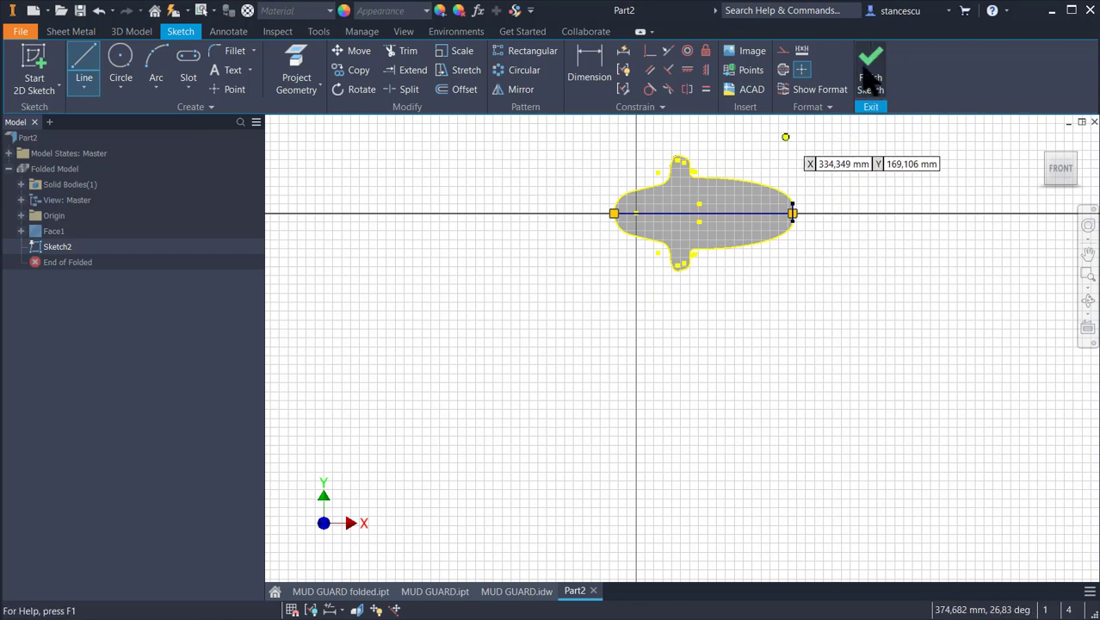
click(866, 64)
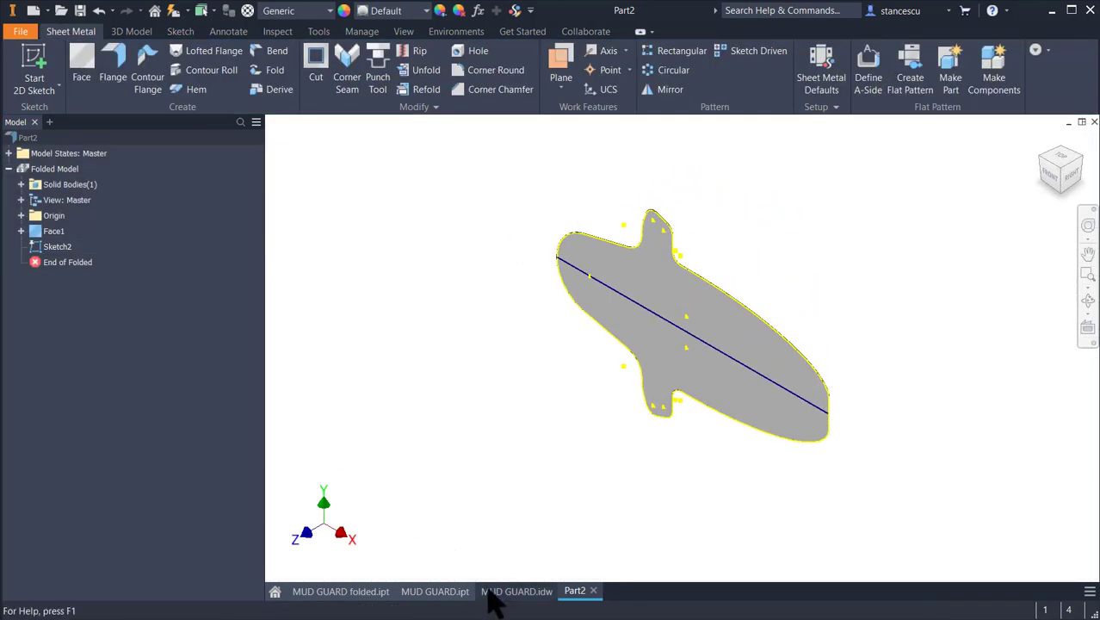
- Examine the folded views in MUD GUARD.idw for the bend radius, sheet thickness and bend centreline, and return to Part2
click(517, 591)
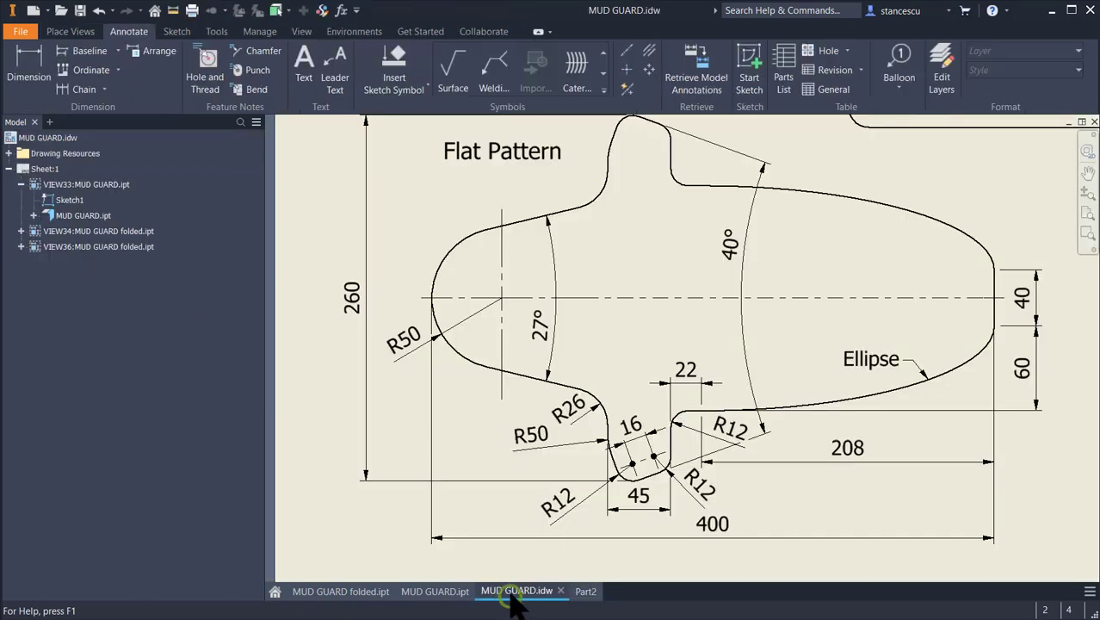
scroll(921, 258, down, 2)
middle_drag(921, 258, 465, 508)
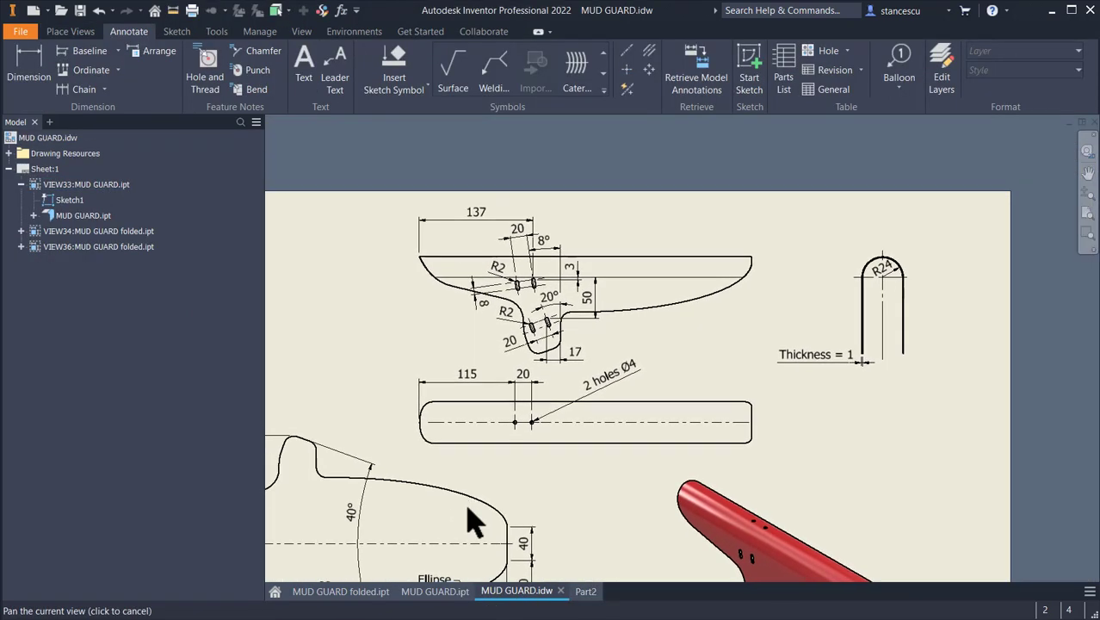
click(879, 272)
scroll(878, 273, up, 2)
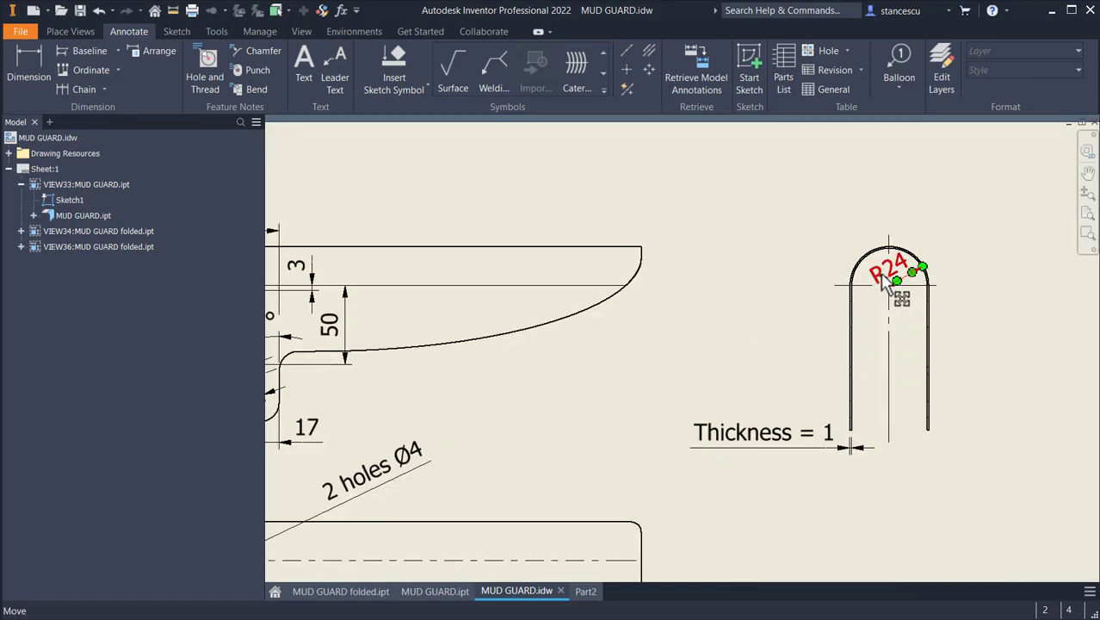
click(761, 368)
scroll(762, 370, down, 2)
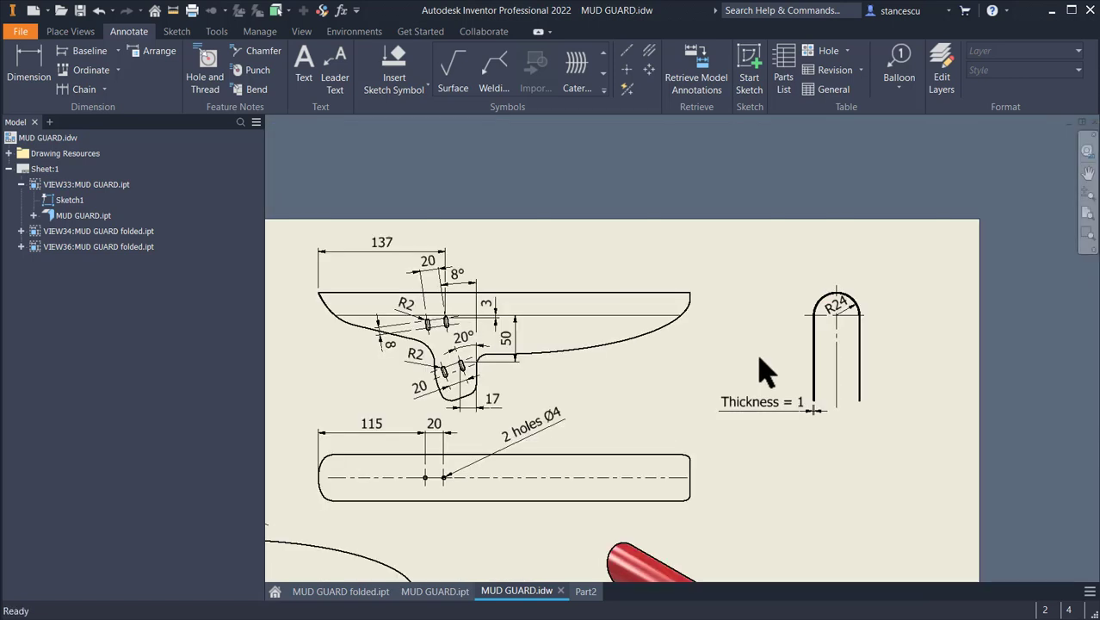
click(513, 476)
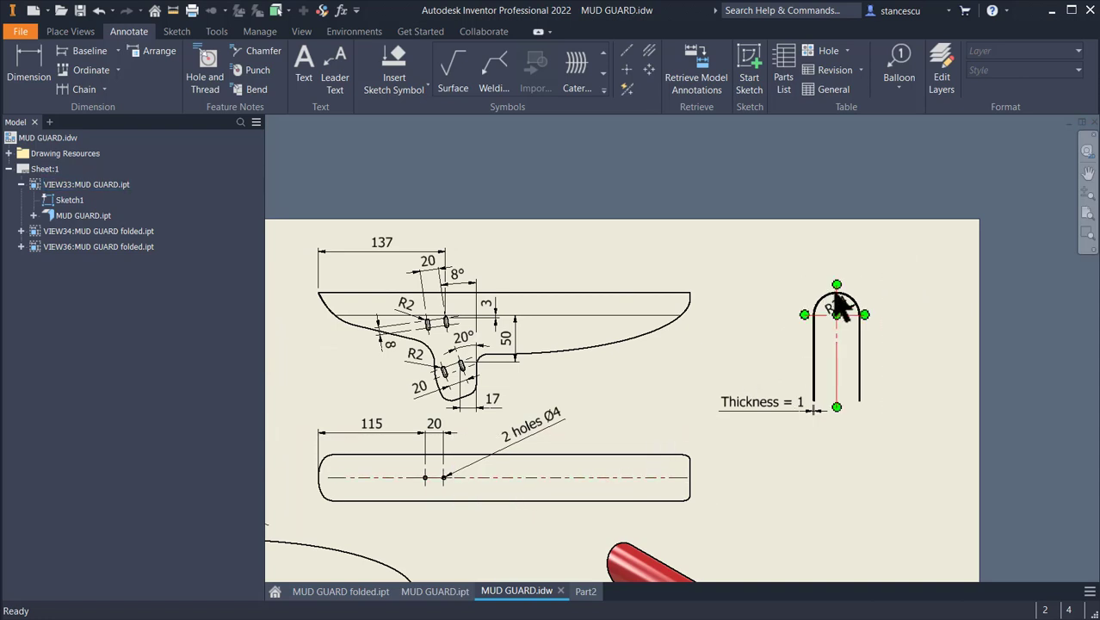
middle_drag(642, 516, 731, 346)
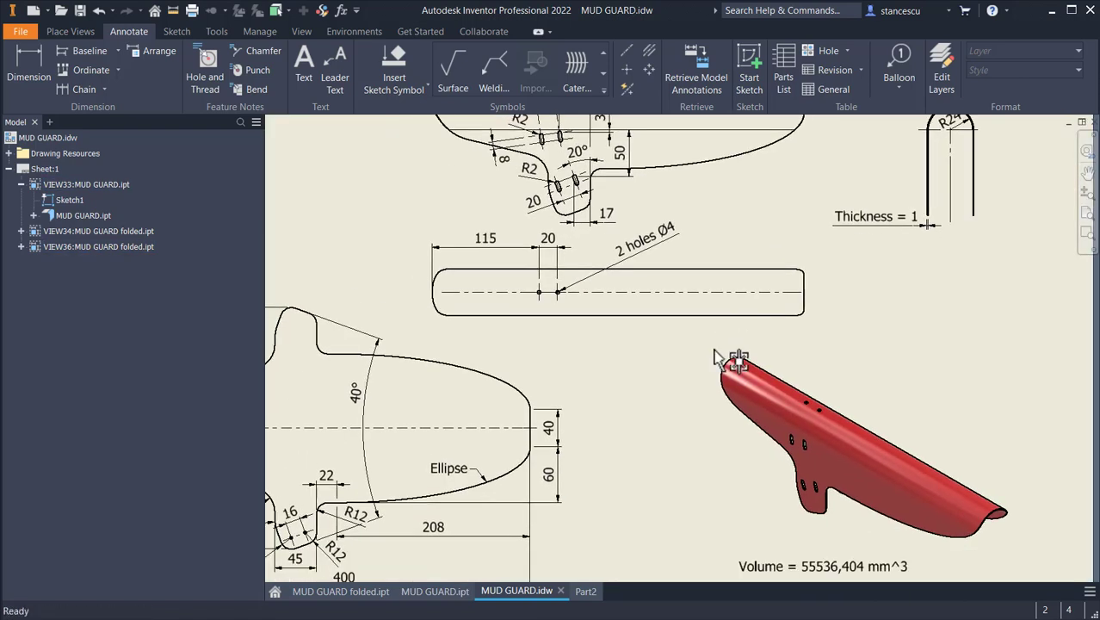
click(586, 592)
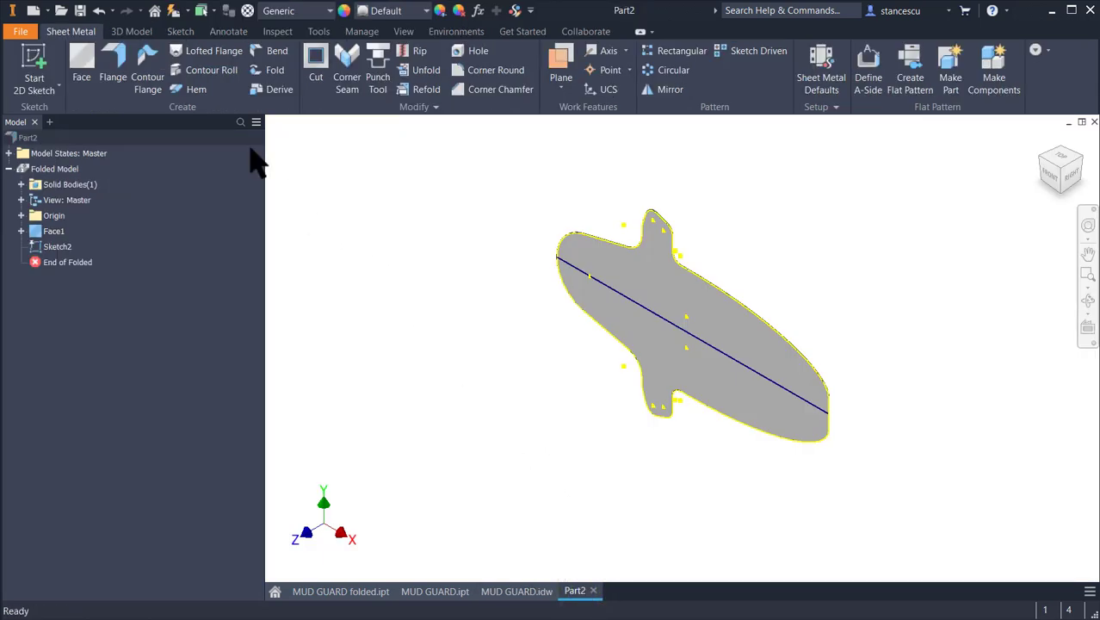
- Fold the face along the sketched centreline with a fold angle of 180 degrees and a bend radius of 24 mm
click(272, 70)
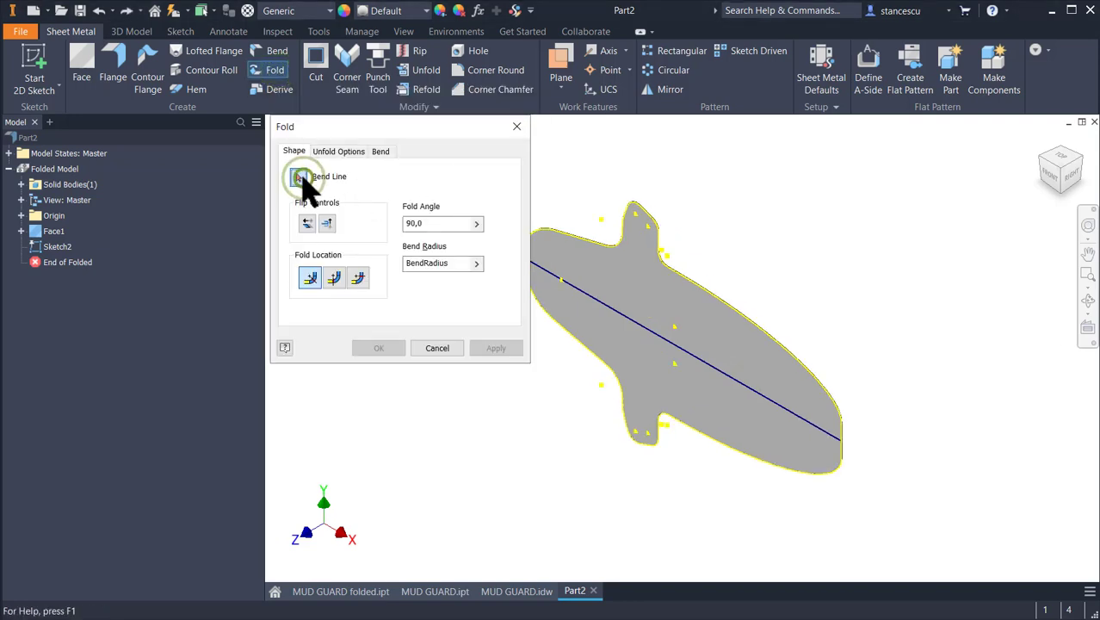
click(592, 296)
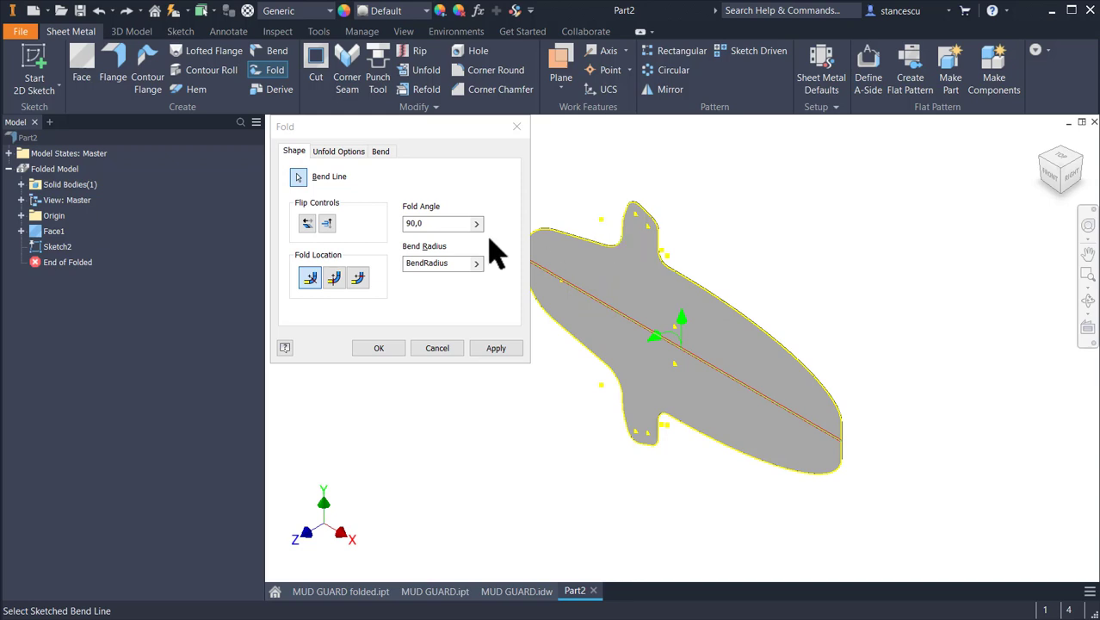
click(449, 224)
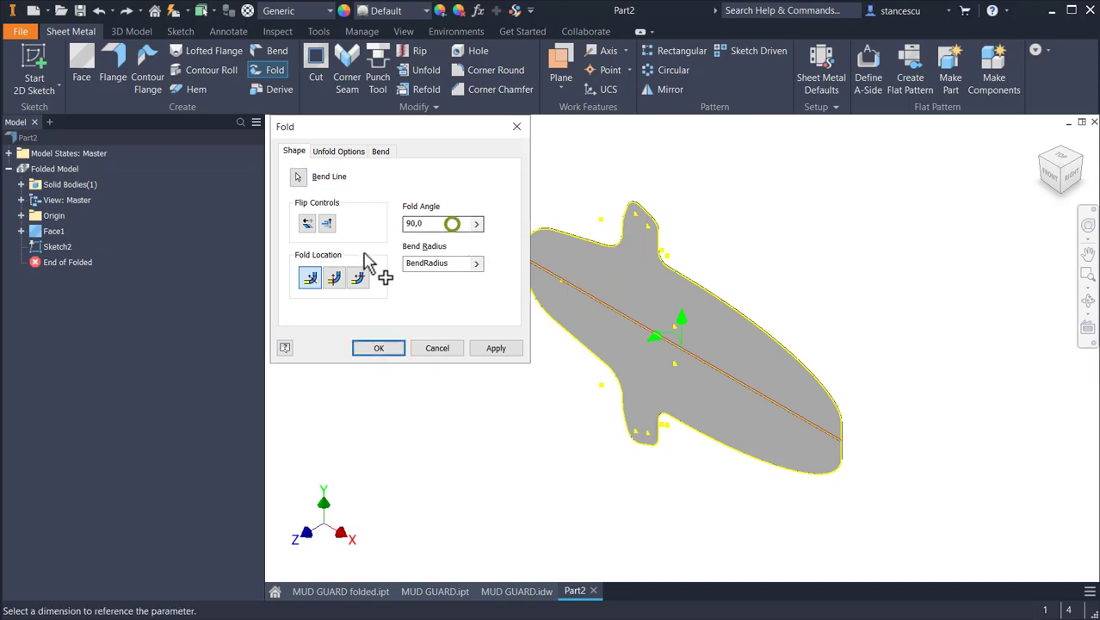
double_click(428, 223)
text(180)
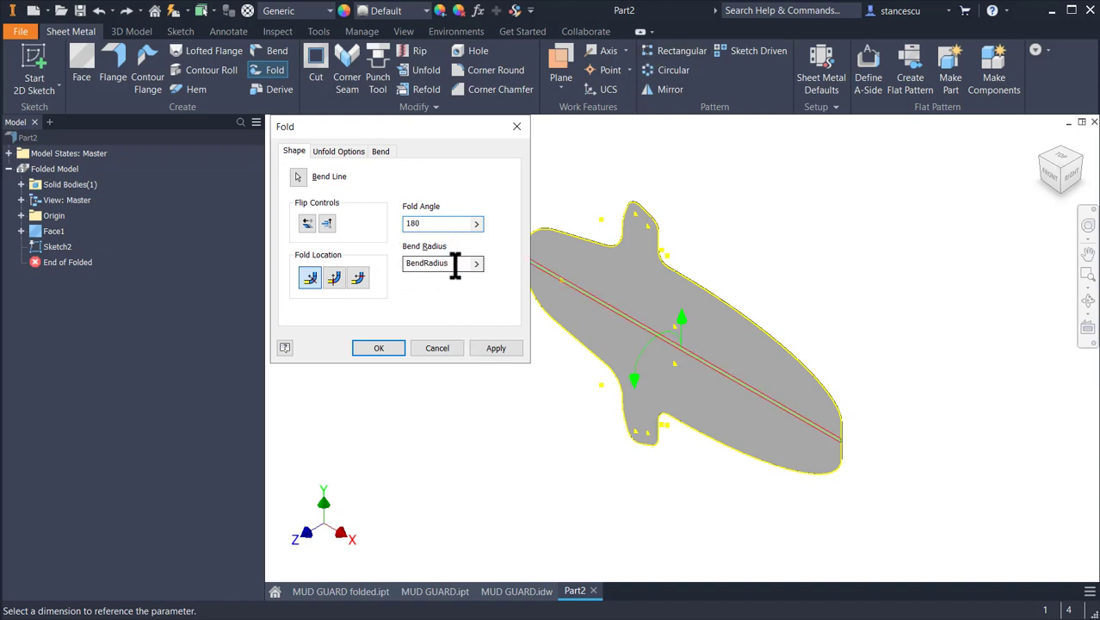
drag(455, 264, 392, 265)
text(24)
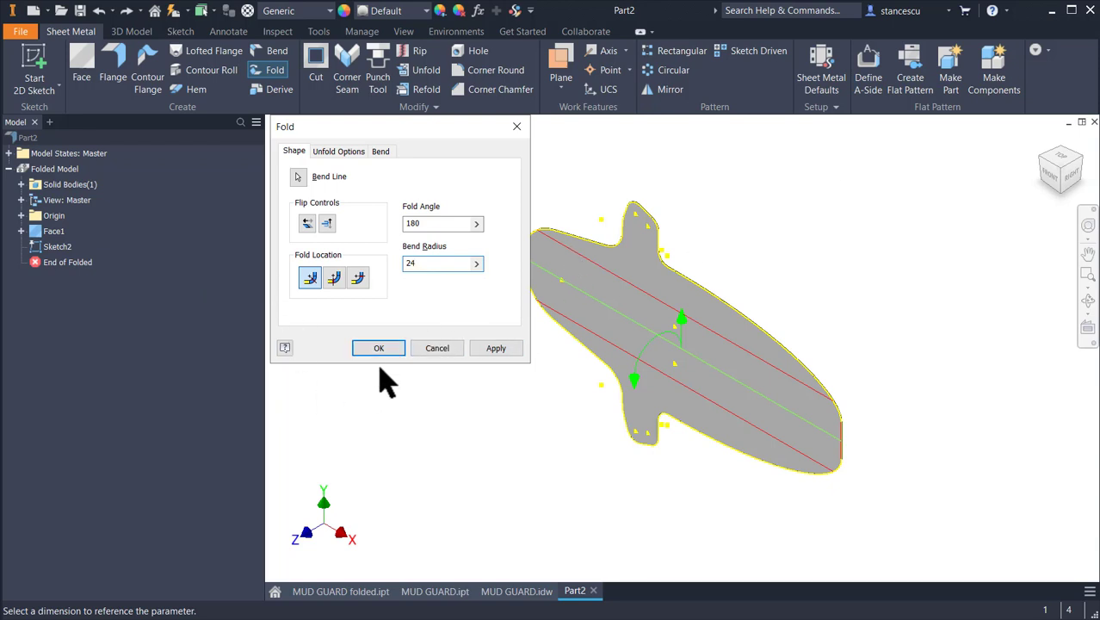
click(382, 348)
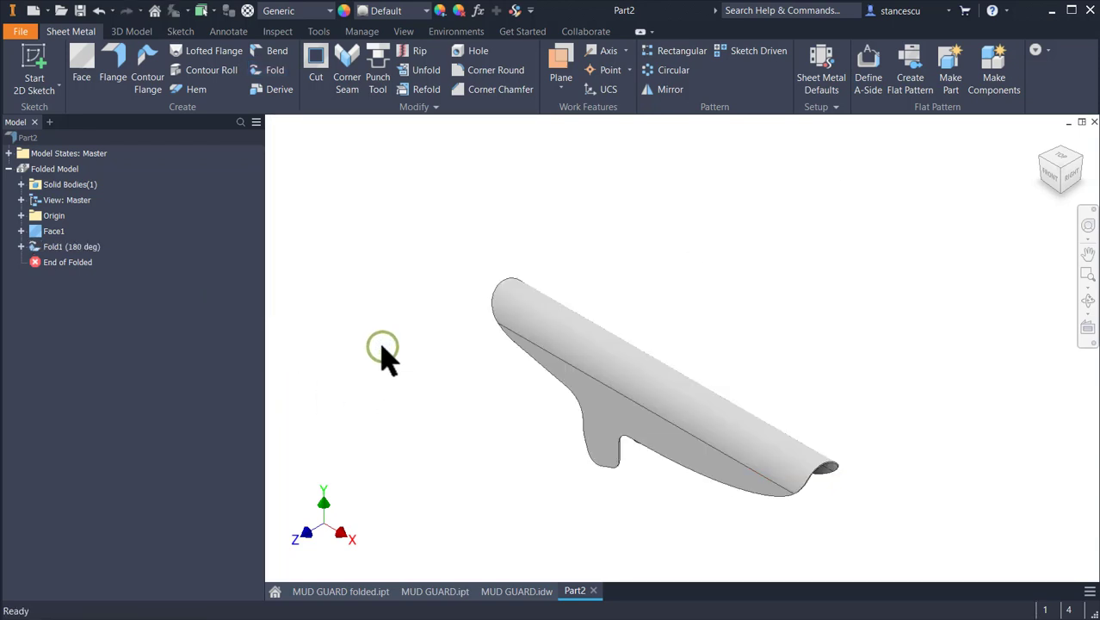
- Assign the Steel, Carbon material to the folded mud guard
key(F6)
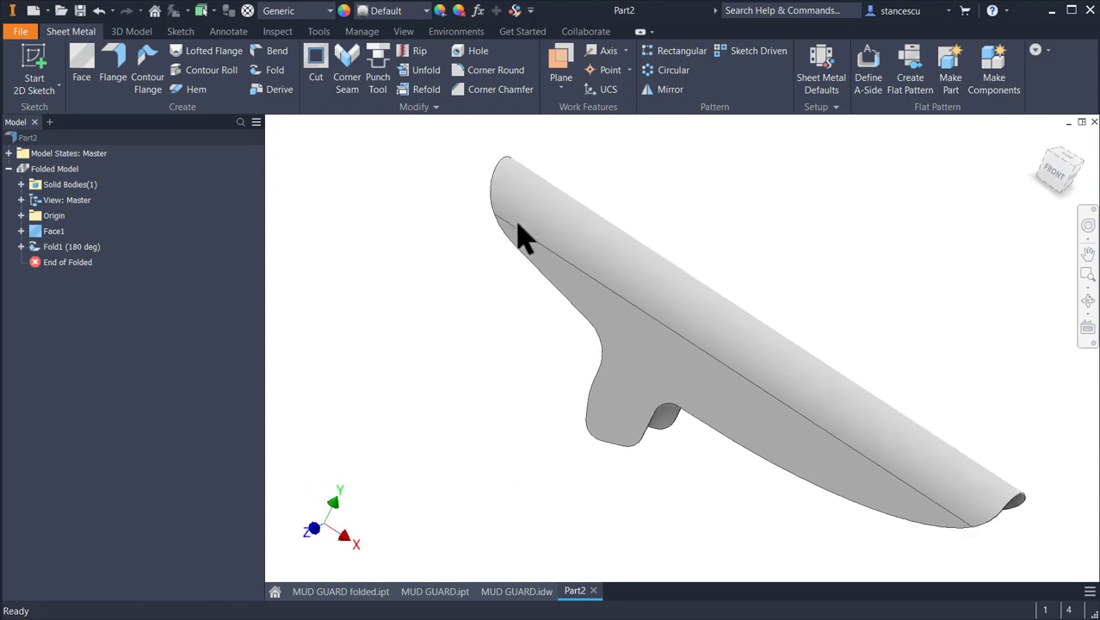
key(F6)
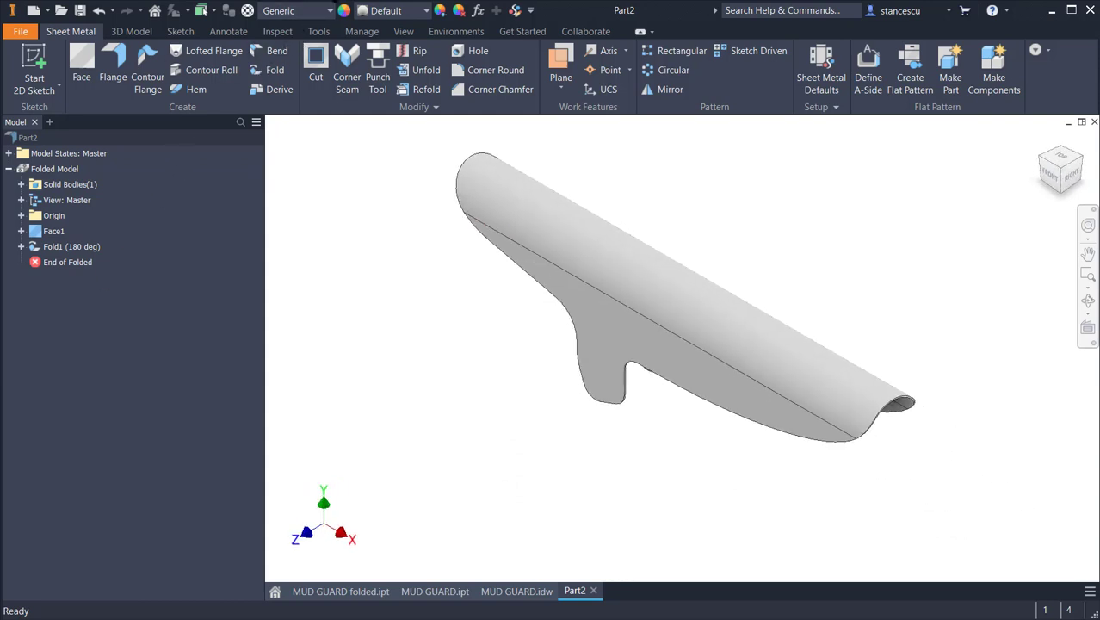
click(294, 12)
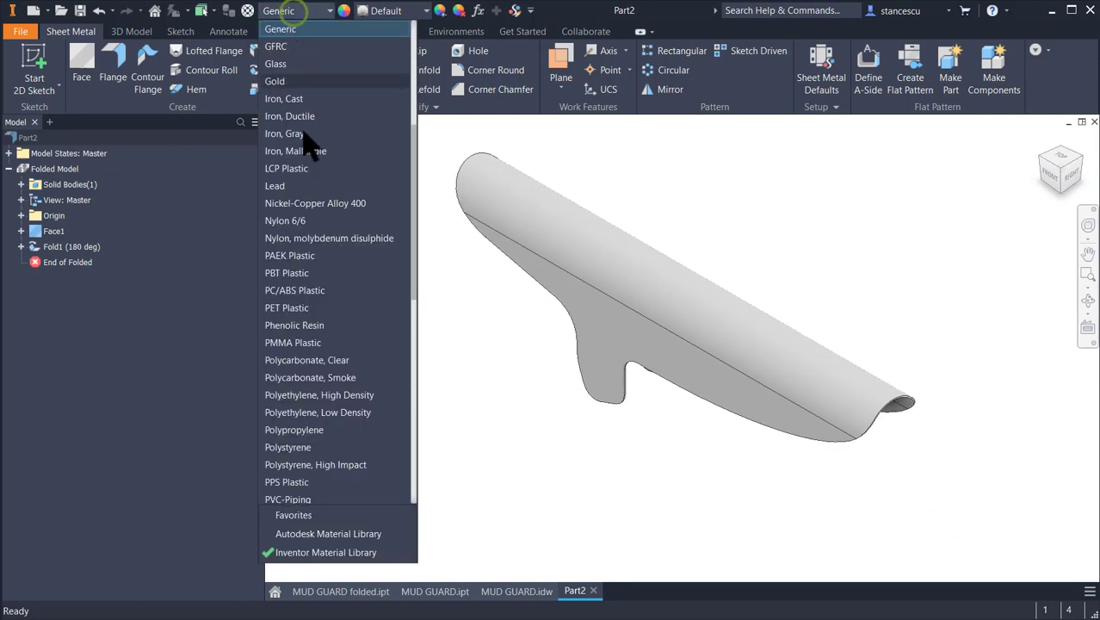
scroll(308, 216, down, 5)
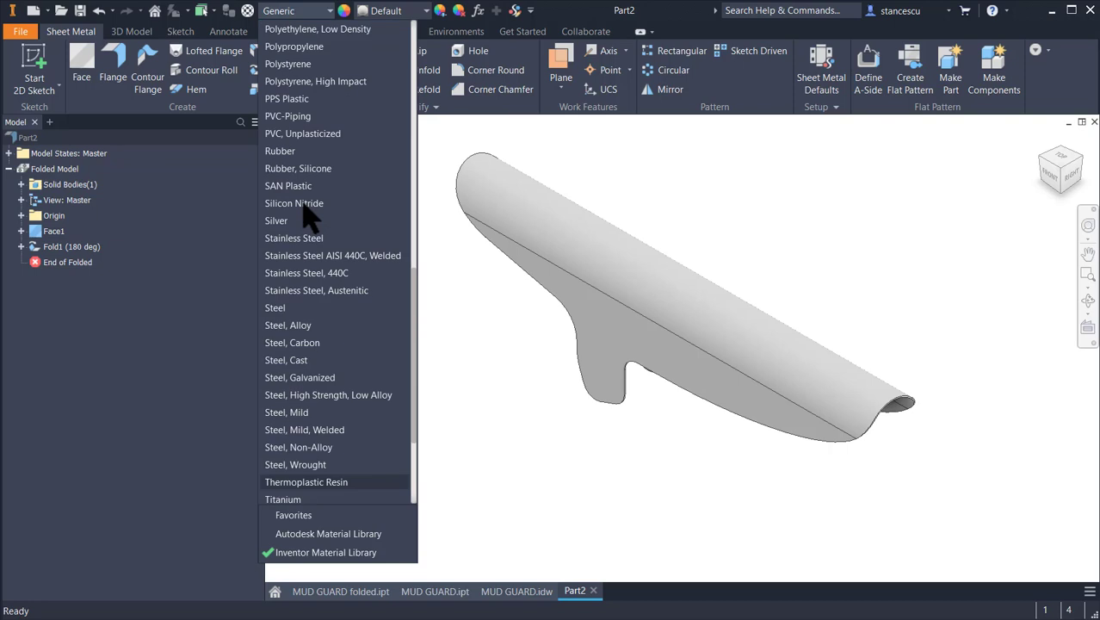
click(306, 345)
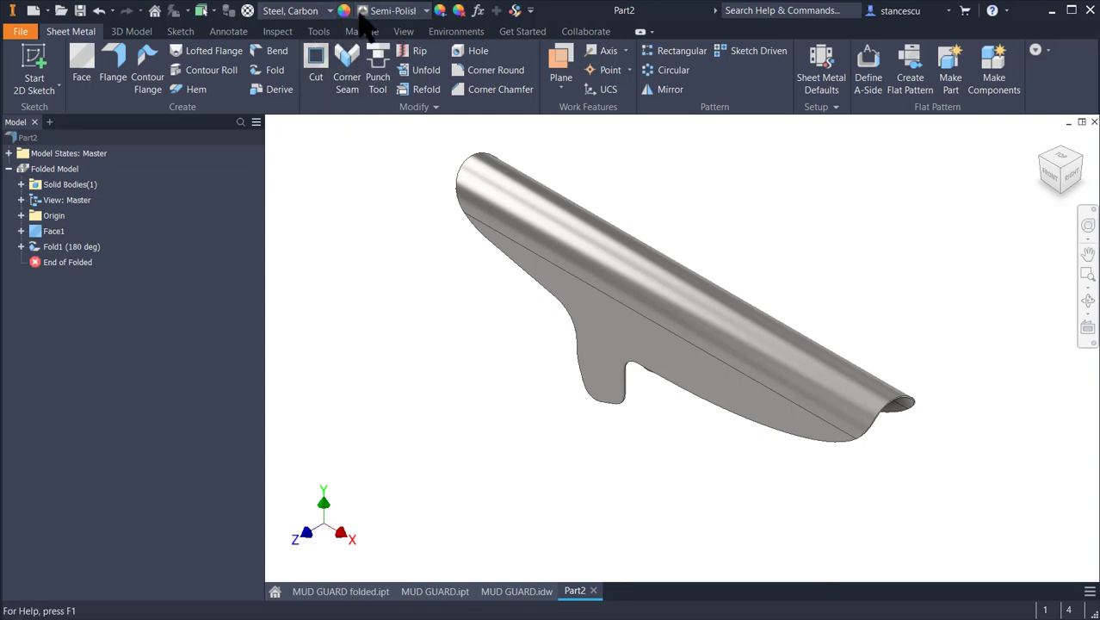
- Change the part's appearance to Red
click(393, 12)
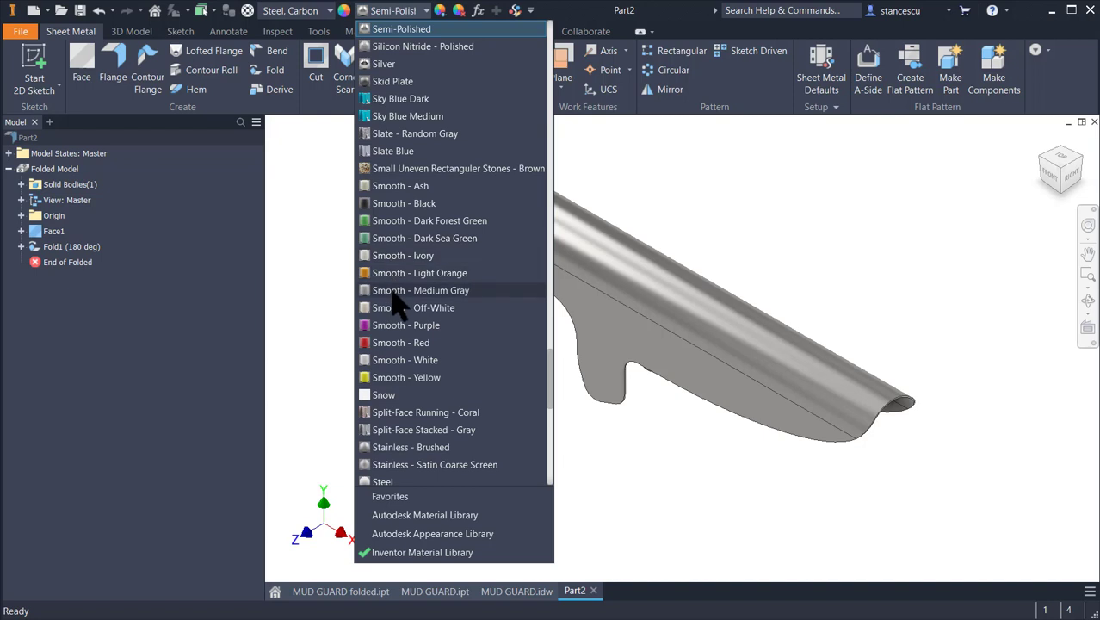
scroll(399, 301, up, 4)
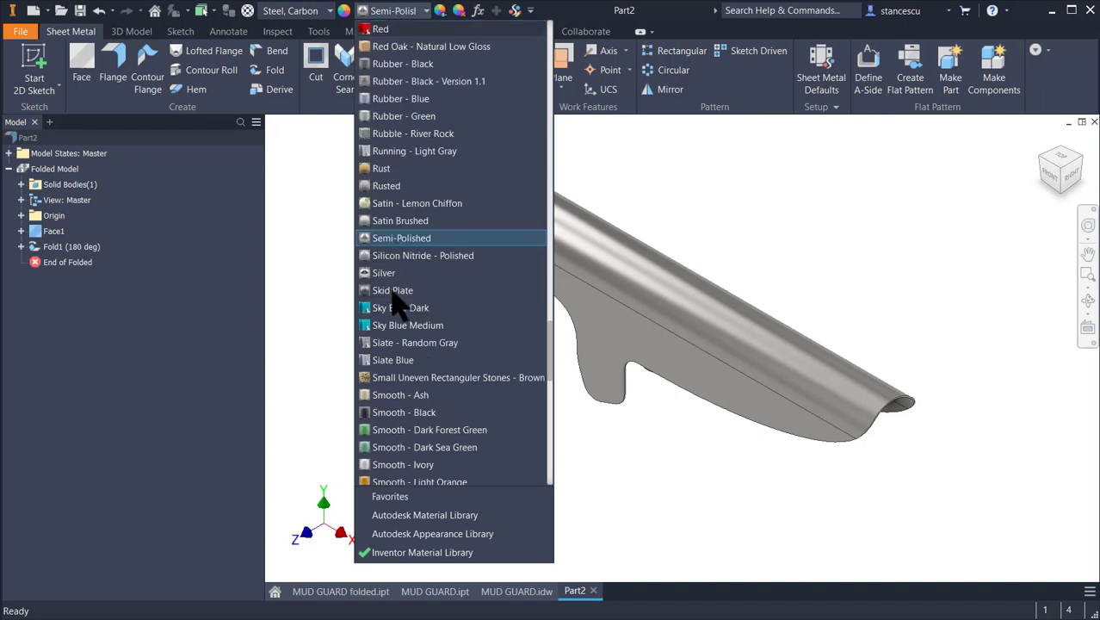
click(380, 31)
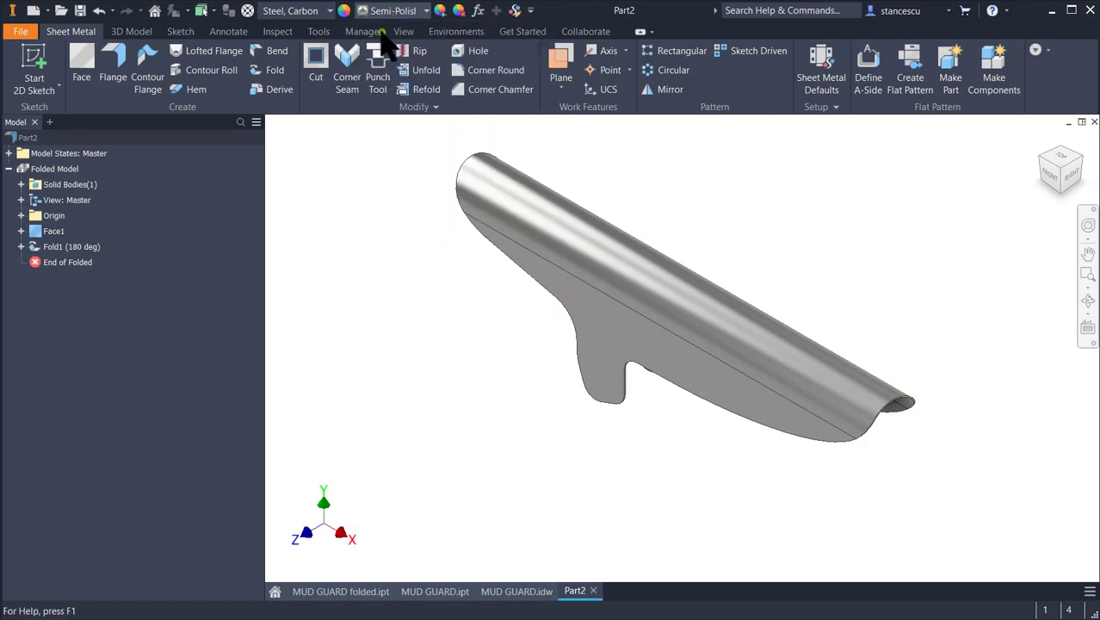
click(401, 316)
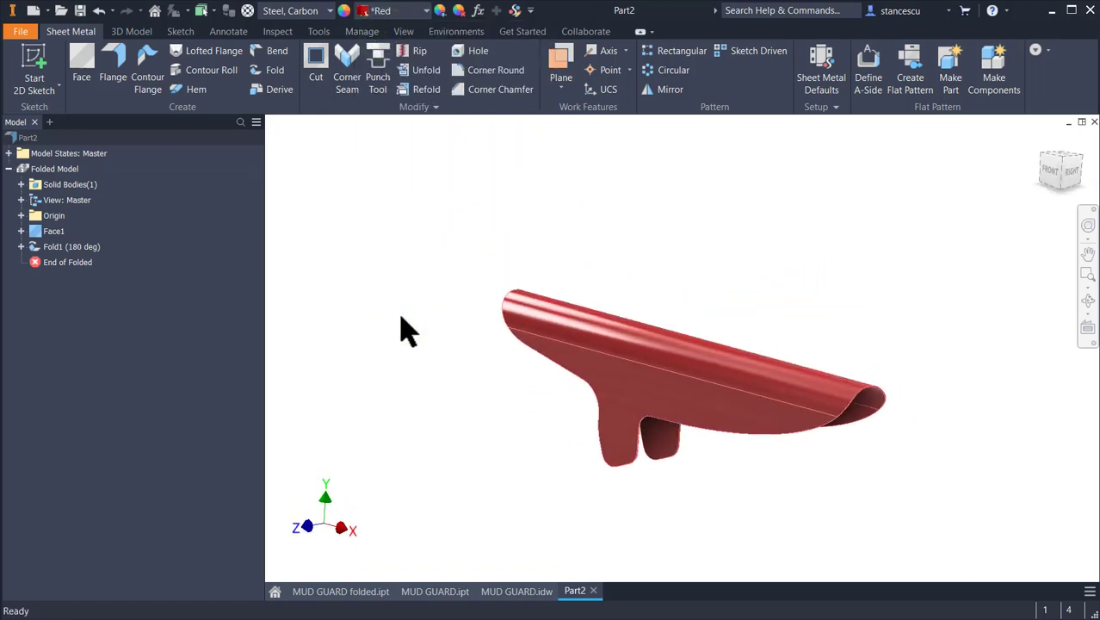
key(F6)
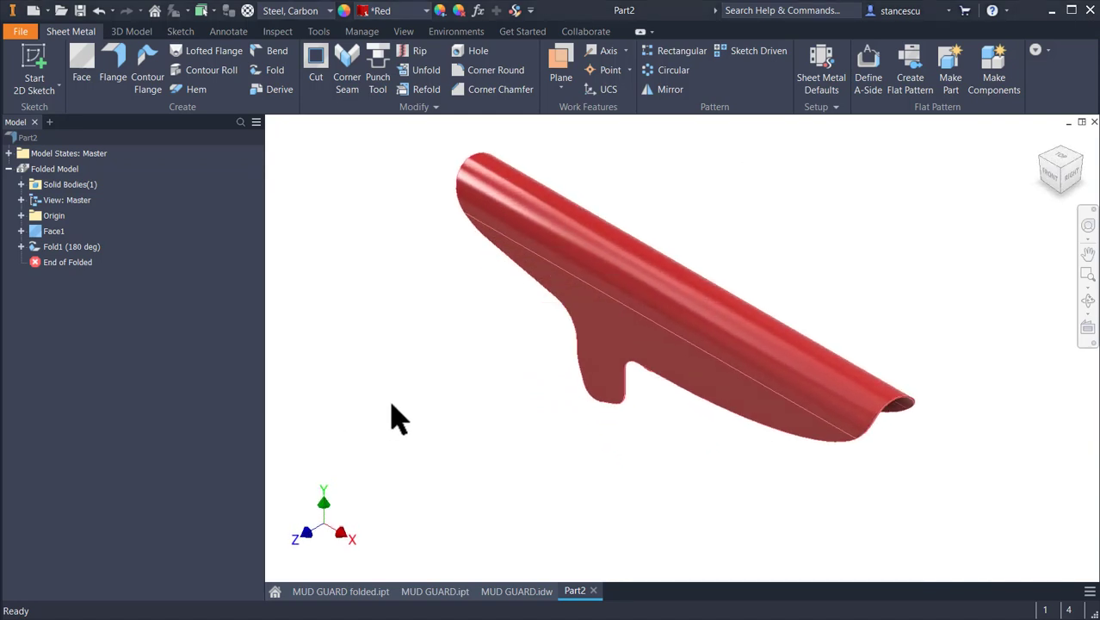
- Examine the slot and hole dimensions in the folded views of MUD GUARD.idw and return to Part2
click(499, 590)
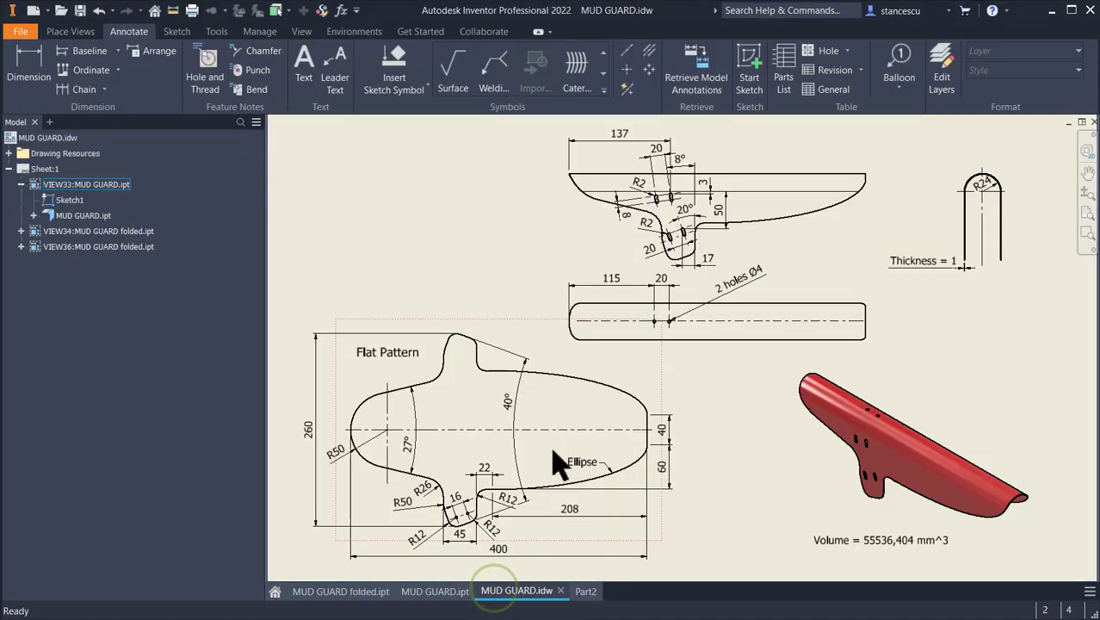
scroll(696, 257, down, 5)
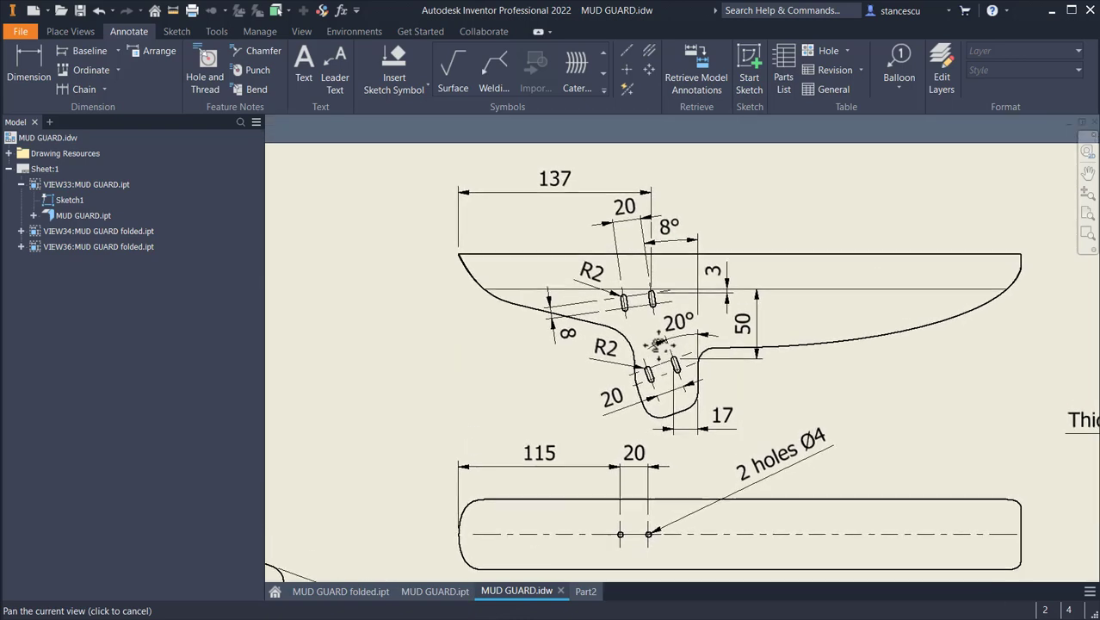
scroll(691, 323, down, 3)
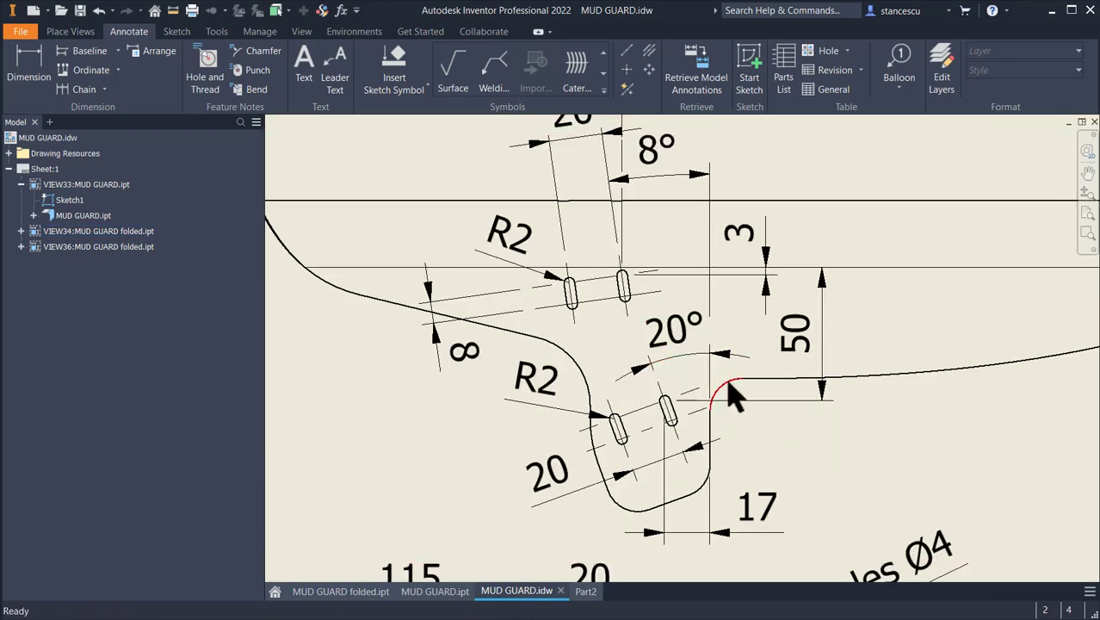
scroll(730, 395, up, 2)
middle_drag(729, 395, 684, 411)
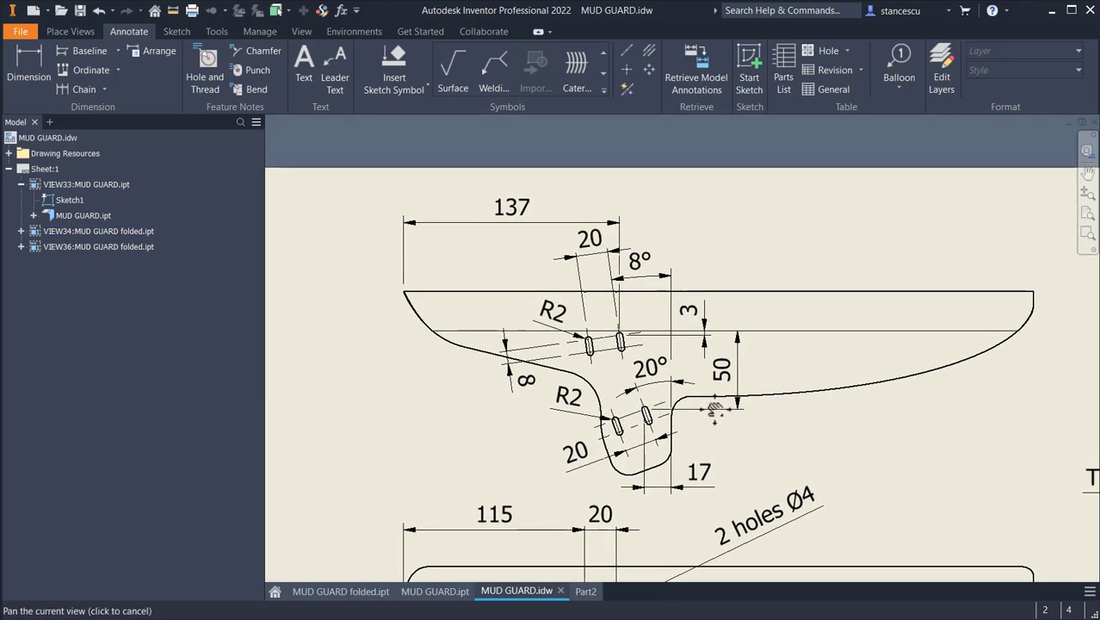
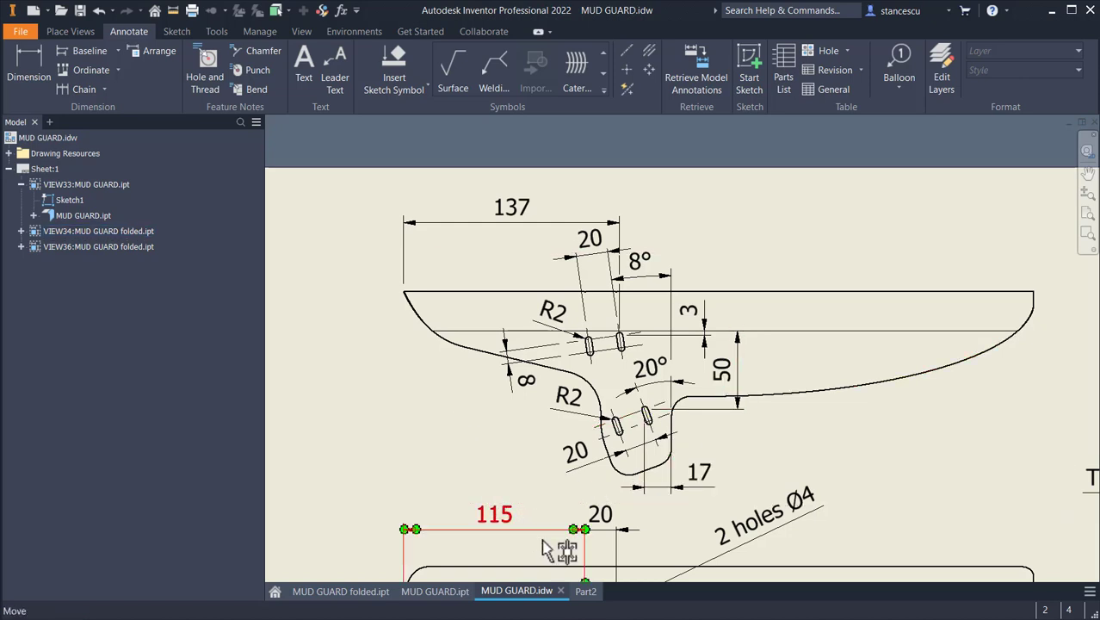
click(585, 591)
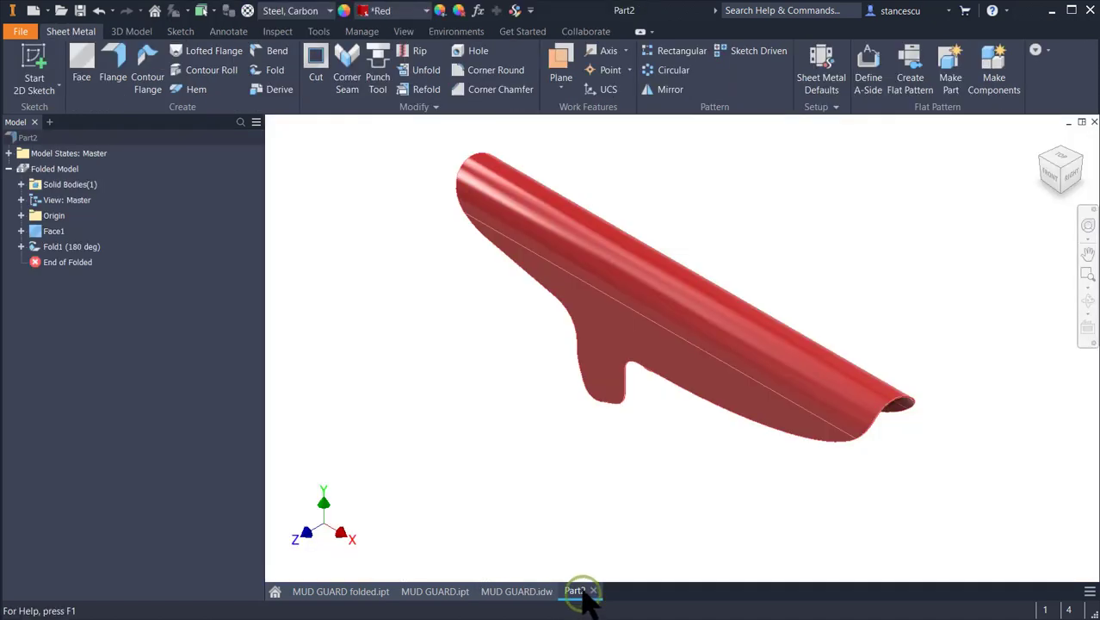
- Start a sketch on the guard's flat side face and draw a slanted centre-to-centre slot, about 13 mm between centres, just below the bend edge
click(607, 319)
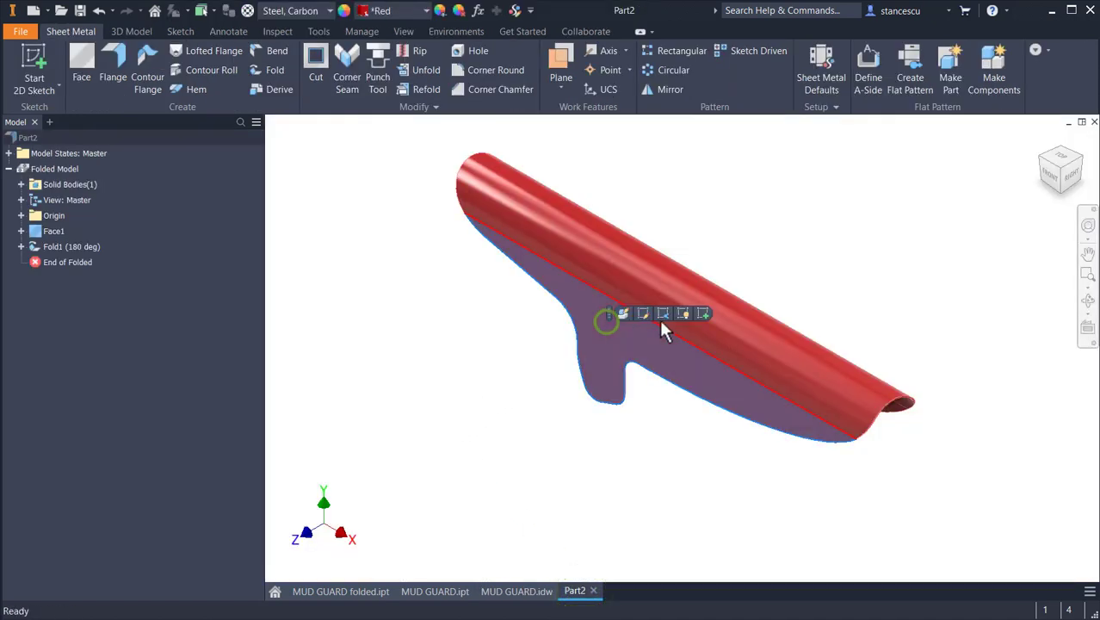
click(703, 314)
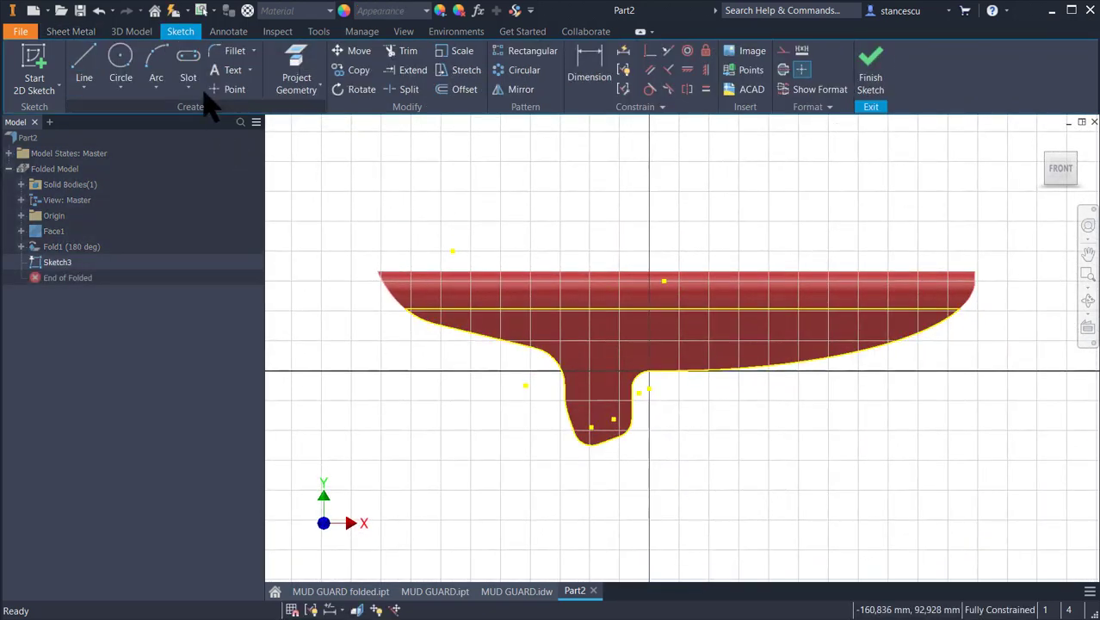
click(188, 60)
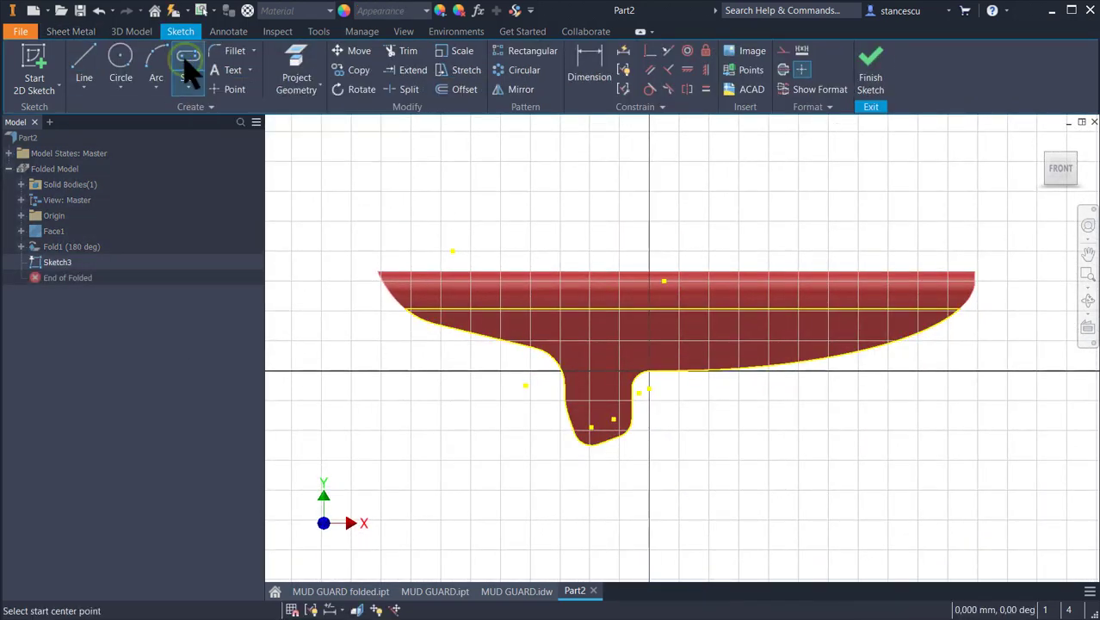
click(185, 93)
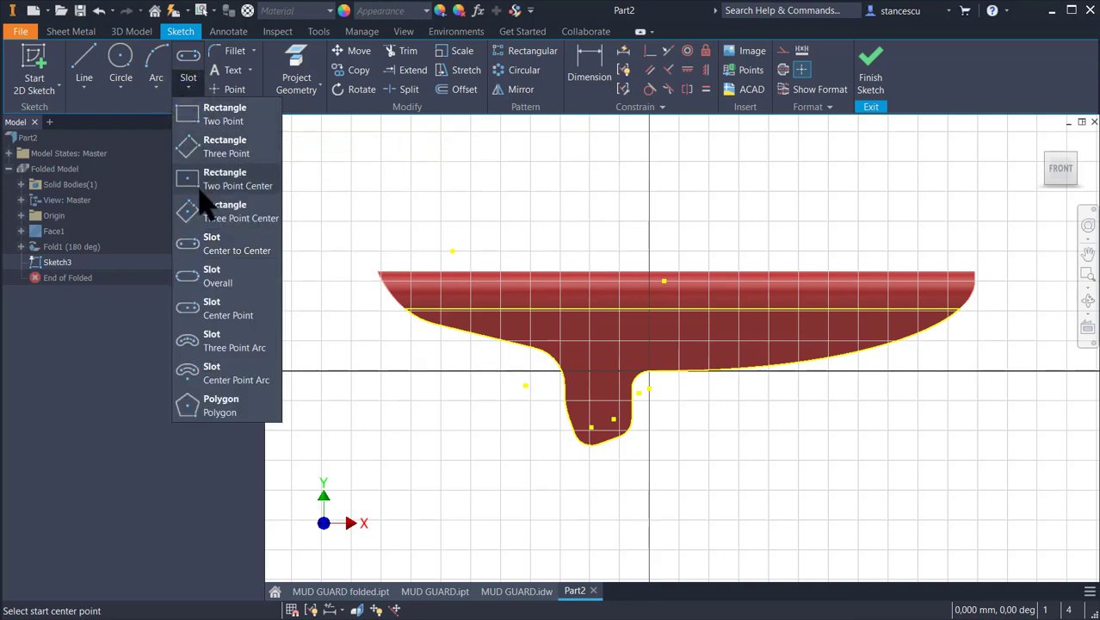
click(199, 251)
scroll(515, 383, up, 3)
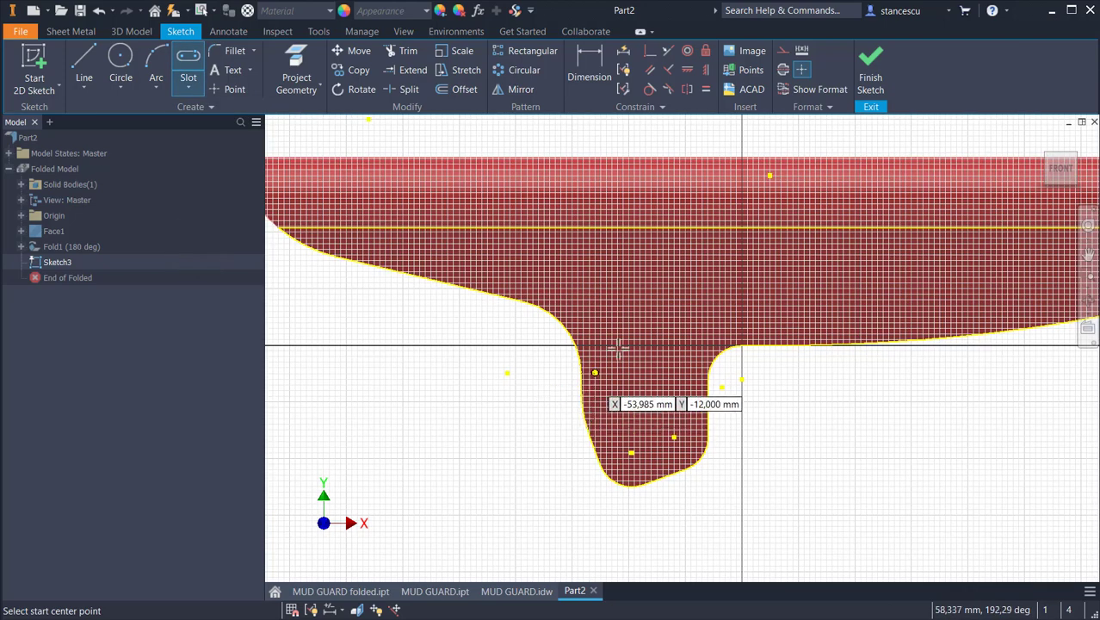
click(665, 246)
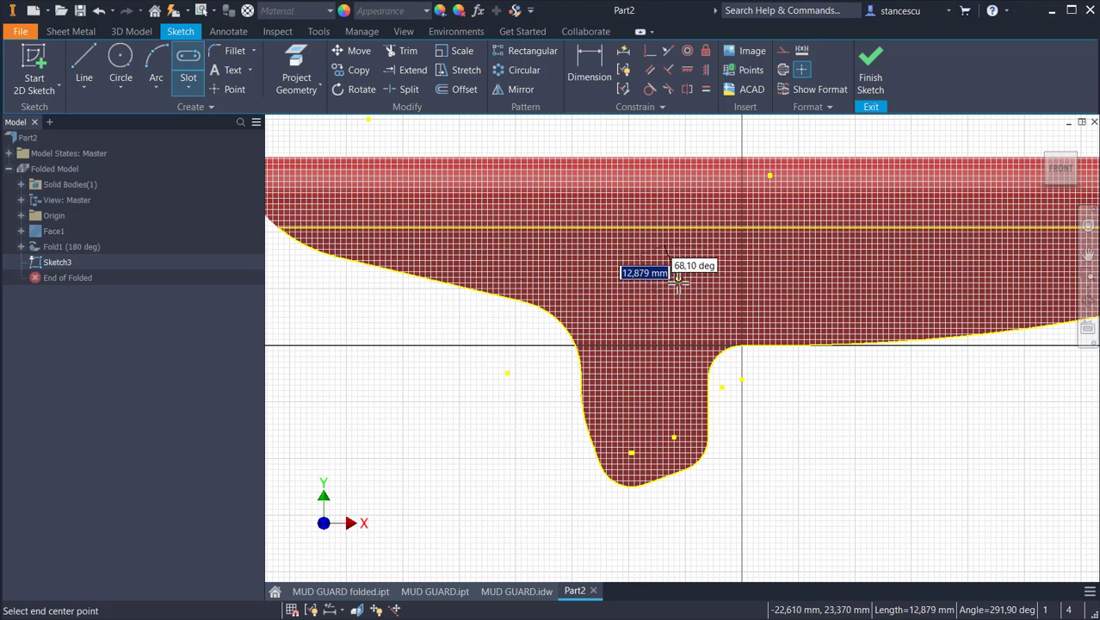
click(678, 281)
click(684, 273)
scroll(680, 276, up, 2)
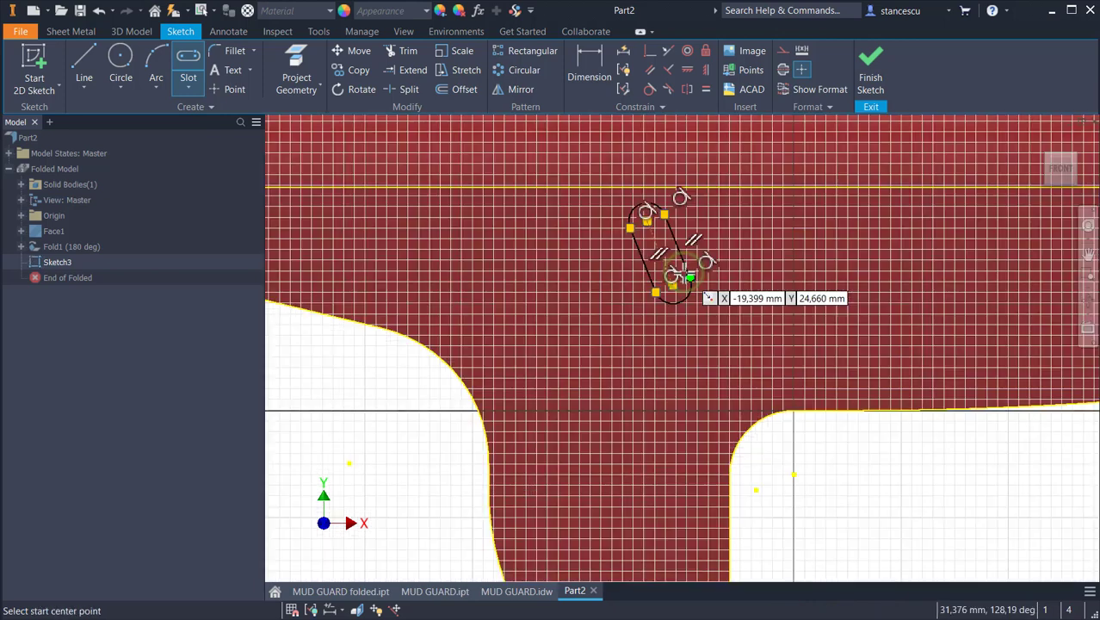
key(Escape)
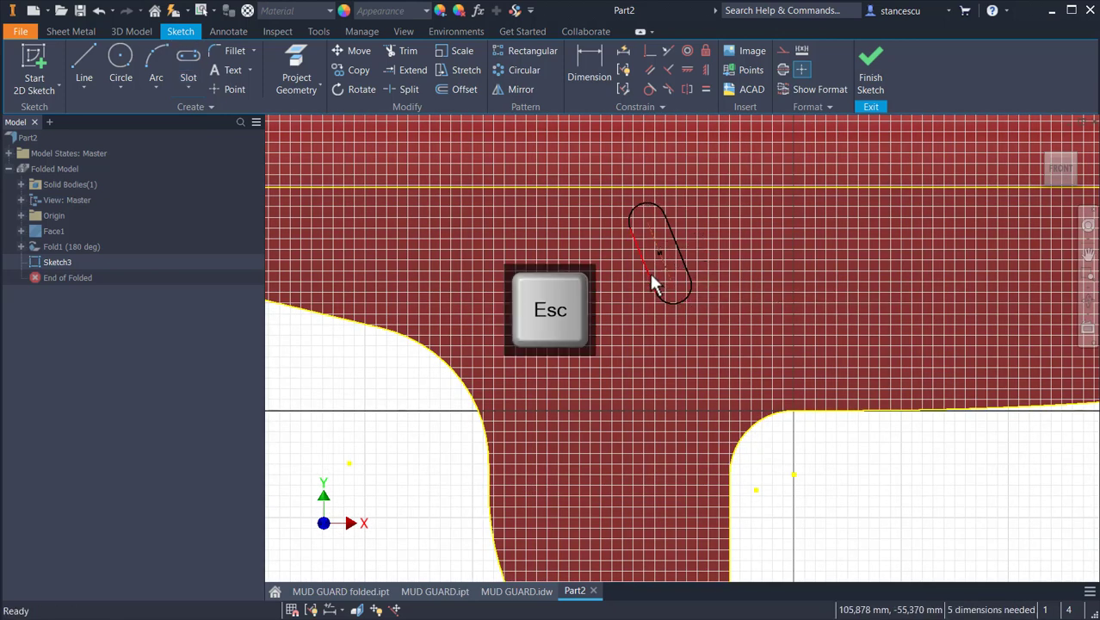
- Dimension the angle between the slot's centreline and the tab's straight vertical edge as 8 degrees
click(589, 73)
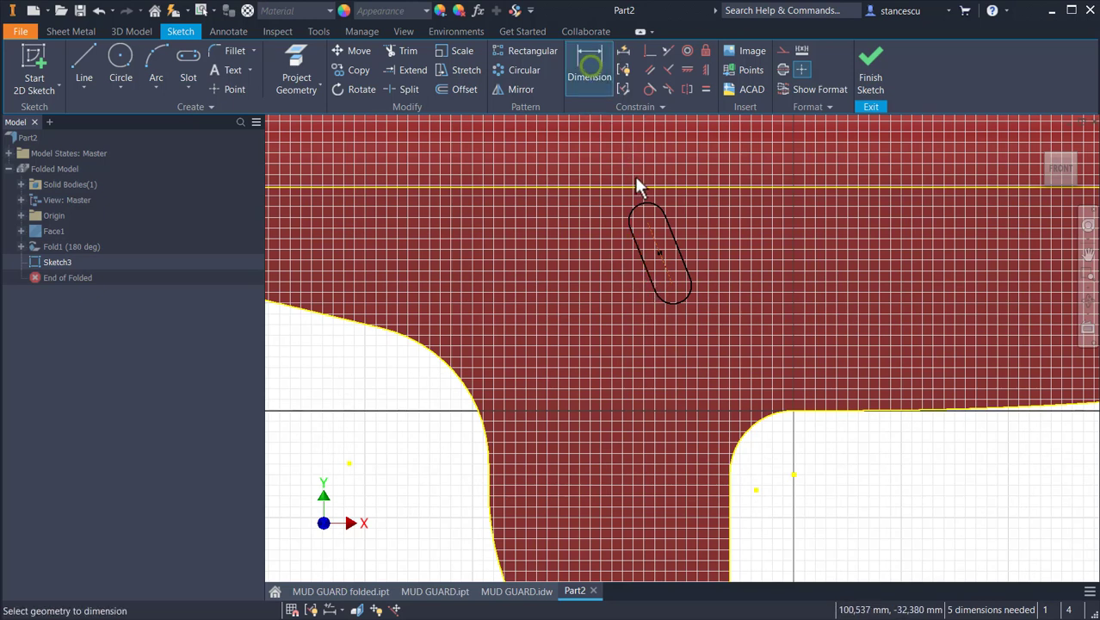
click(656, 243)
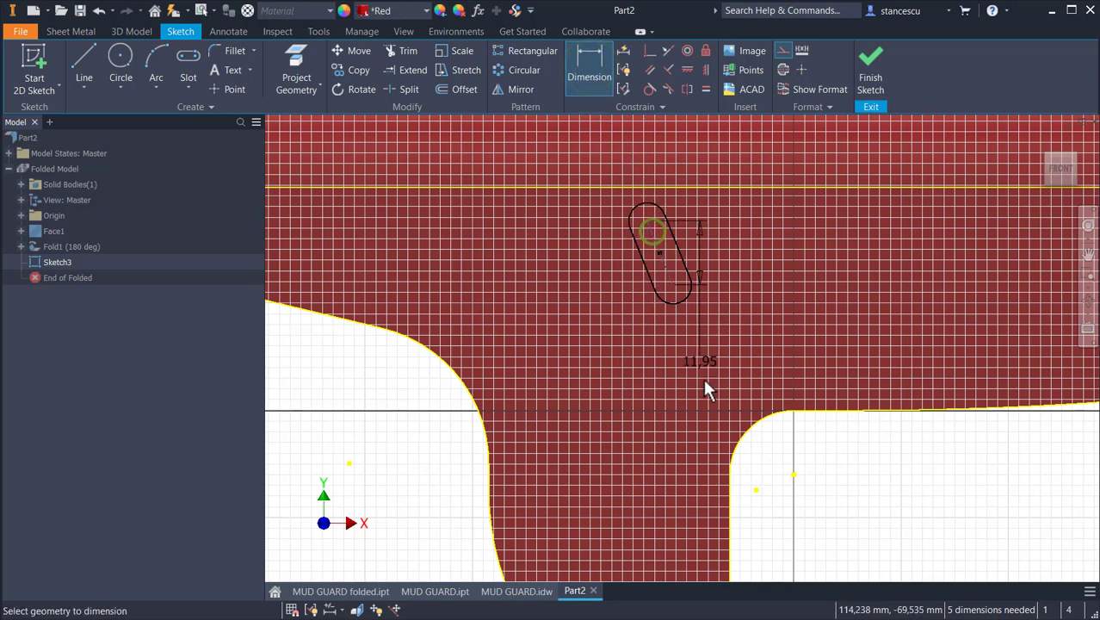
click(730, 496)
click(696, 172)
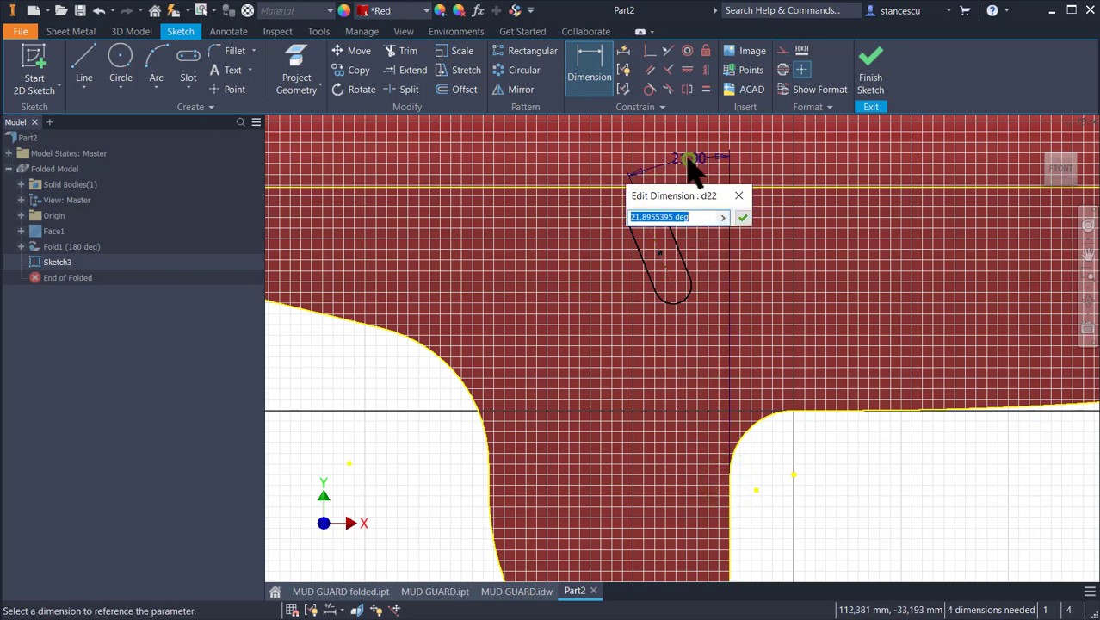
text(8)
key(Return)
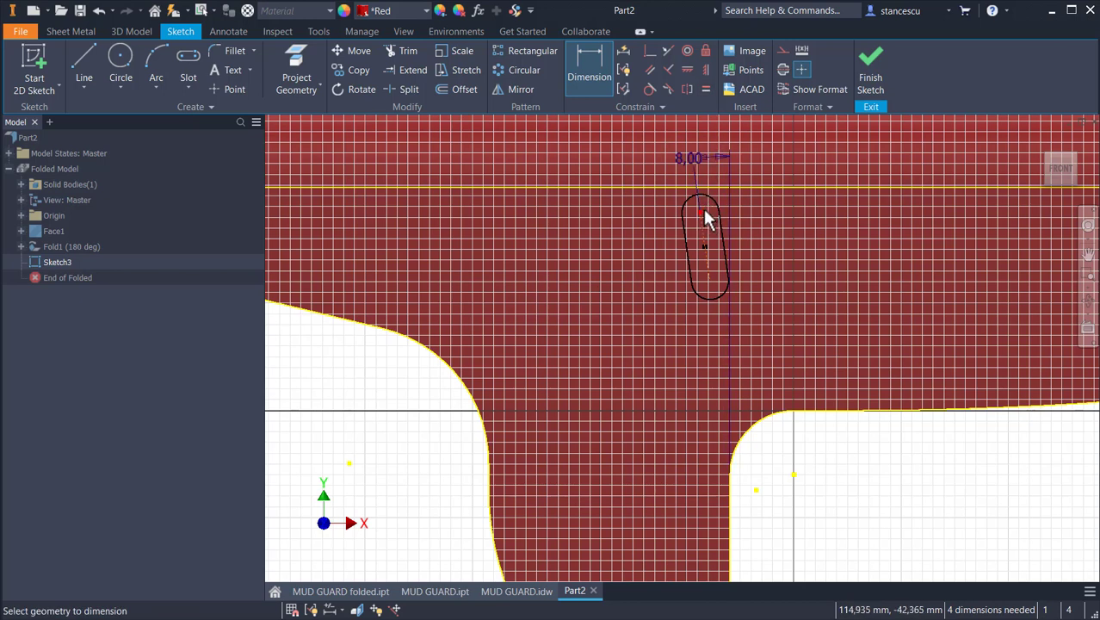
- Dimension the slot's upper centre point 3 mm below the bend edge
click(702, 210)
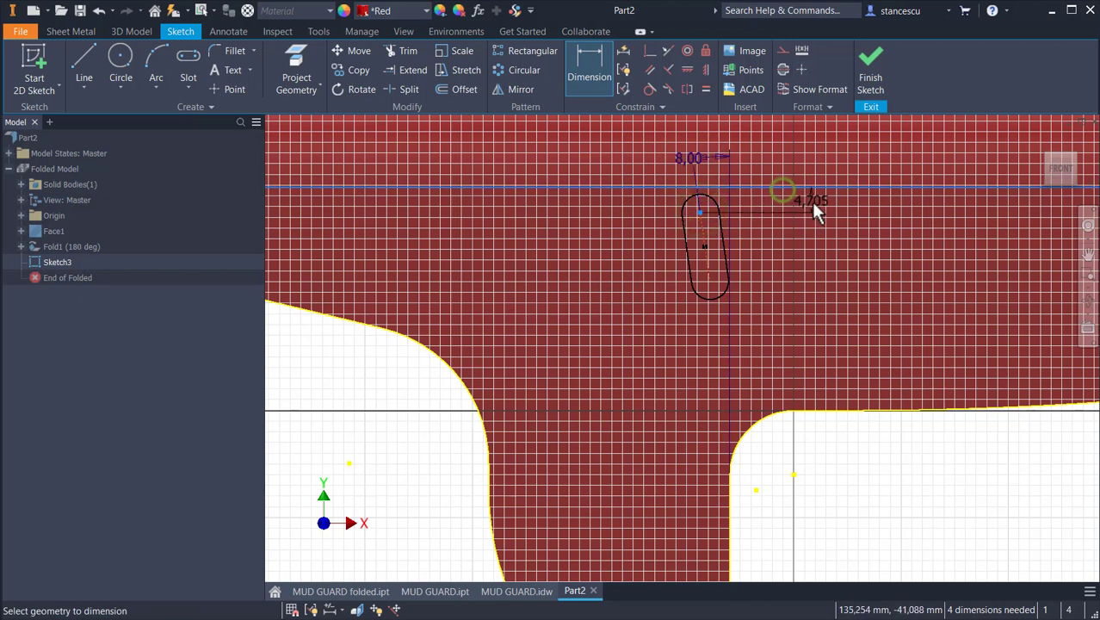
click(810, 200)
click(812, 201)
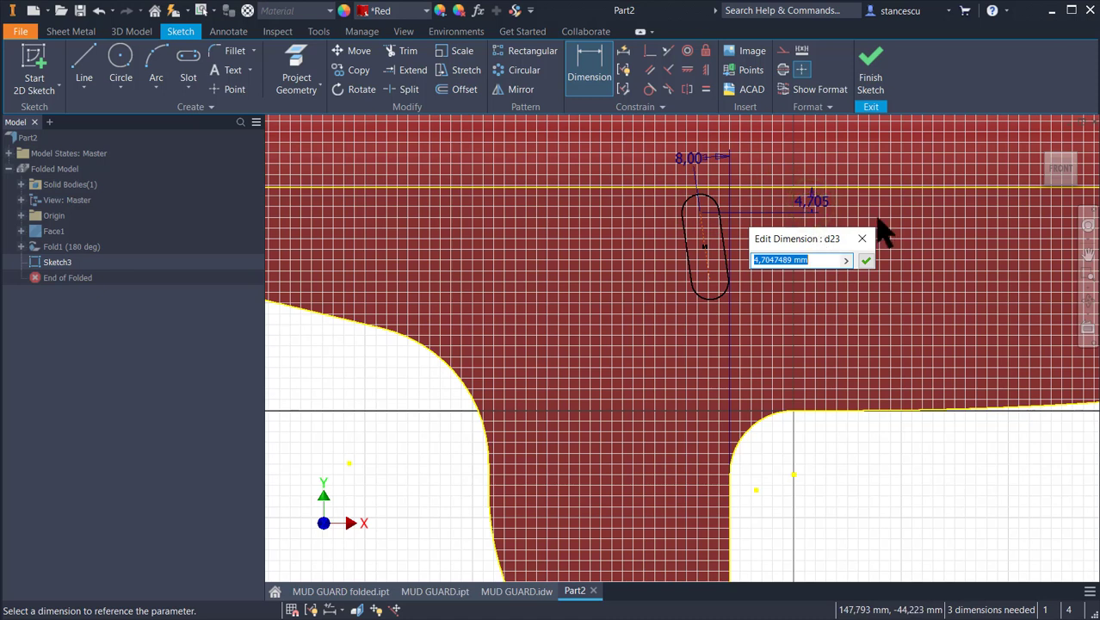
text(3)
key(Return)
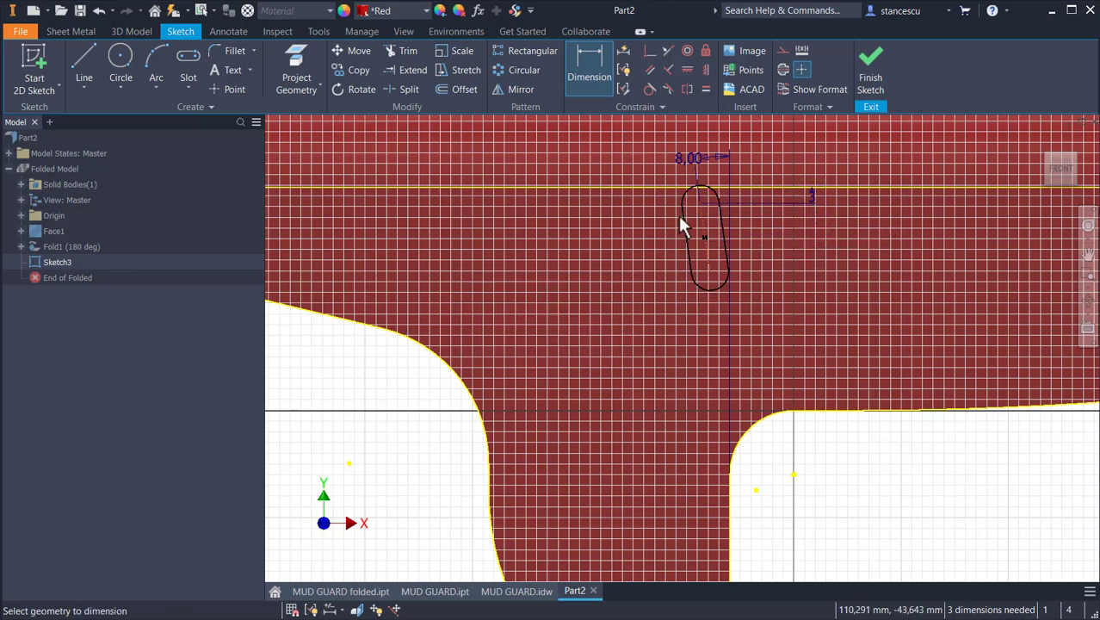
- Set the radius of the slot's rounded end to 2 mm
scroll(680, 222, down, 2)
middle_drag(680, 224, 694, 295)
scroll(756, 272, up, 3)
scroll(757, 278, up, 2)
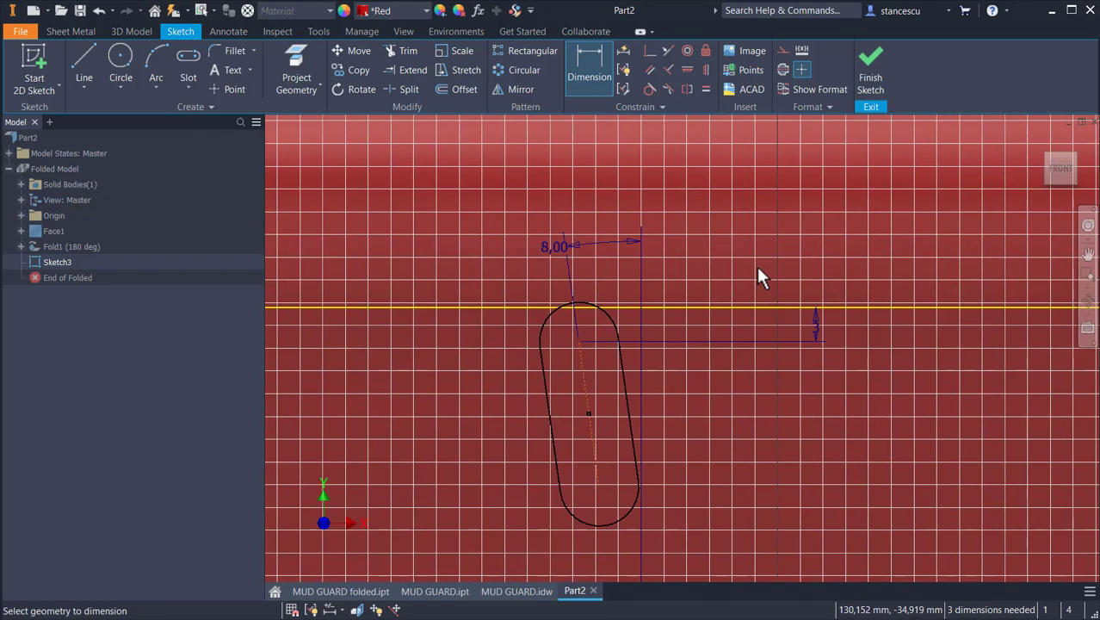
scroll(757, 277, down, 2)
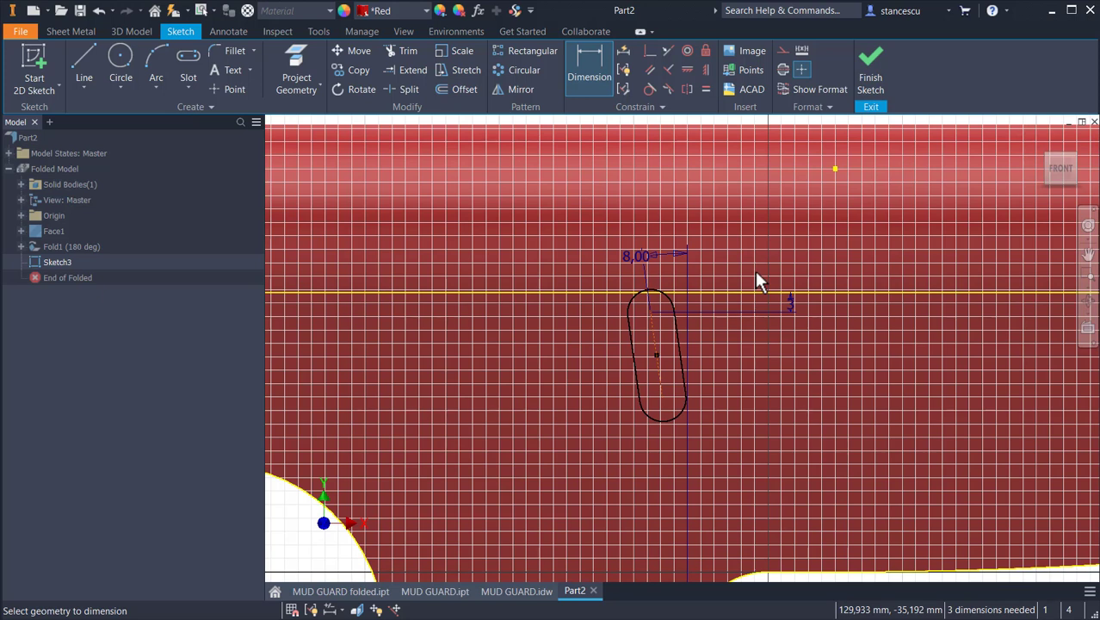
click(670, 295)
click(723, 251)
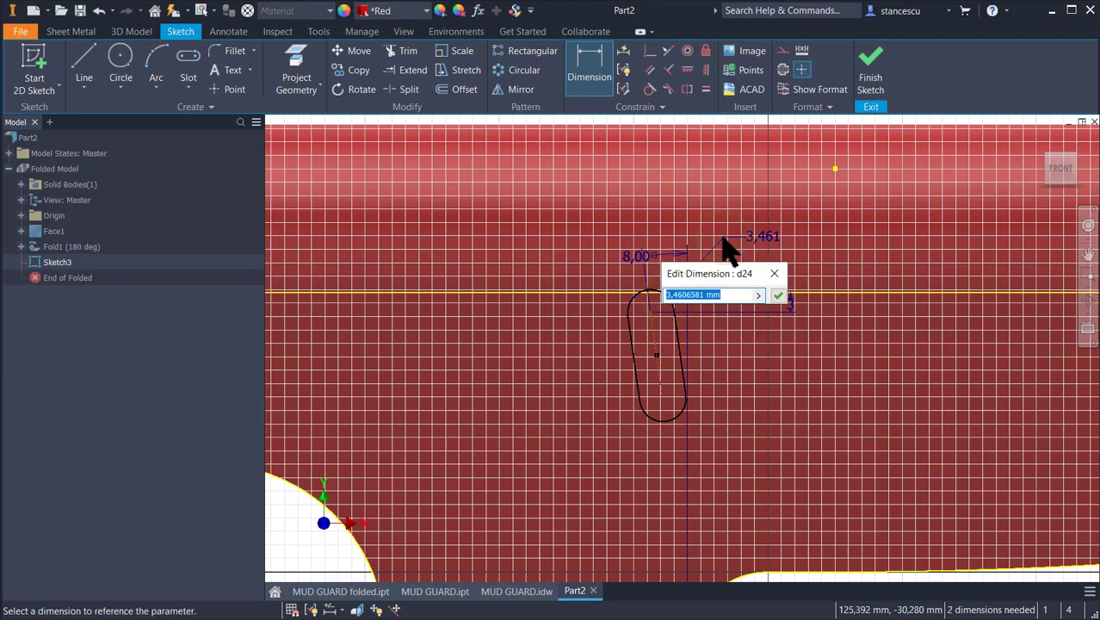
text(2)
key(Return)
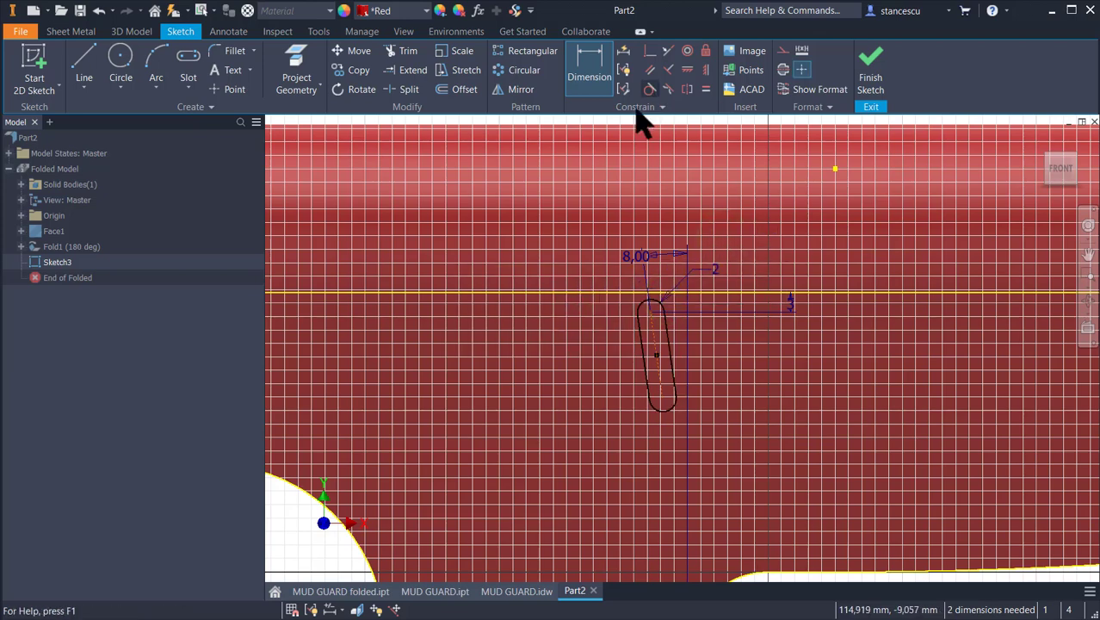
- Project the guard's top outer edge into the sketch as reference geometry
scroll(564, 265, down, 2)
mouse_move(564, 265)
middle_down()
mouse_move(659, 297)
mouse_move(846, 267)
middle_up()
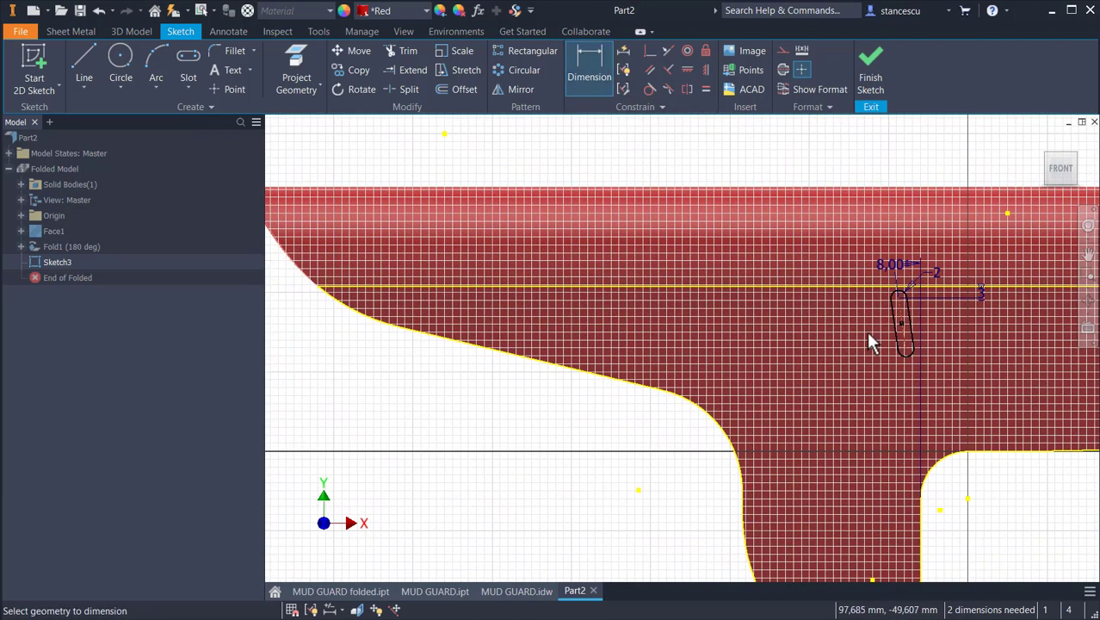
scroll(920, 295, up, 2)
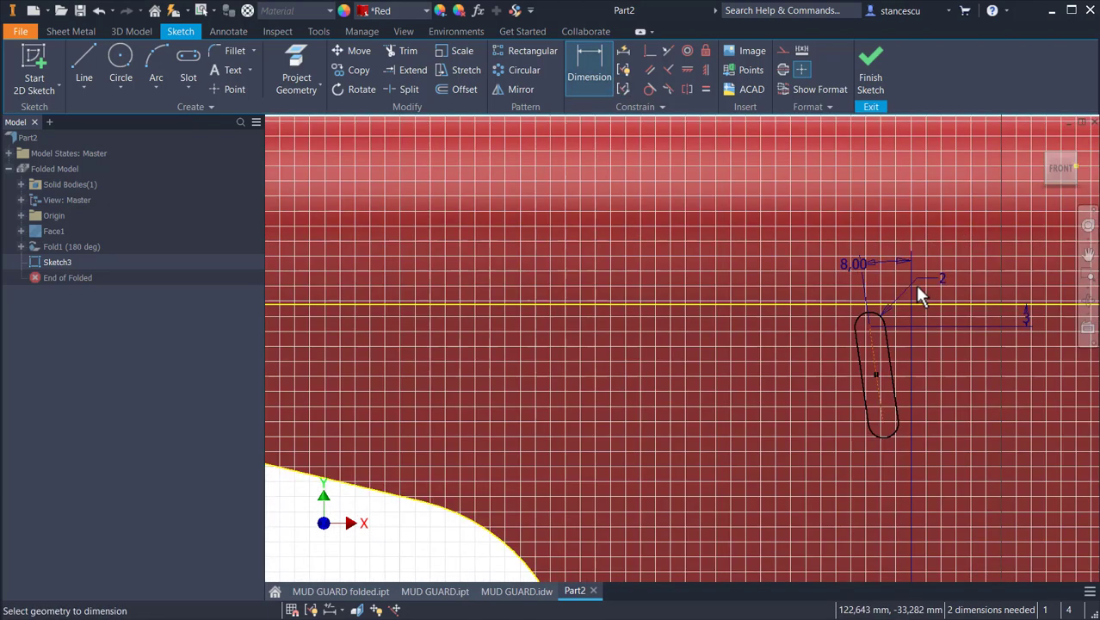
click(868, 327)
scroll(686, 283, down, 3)
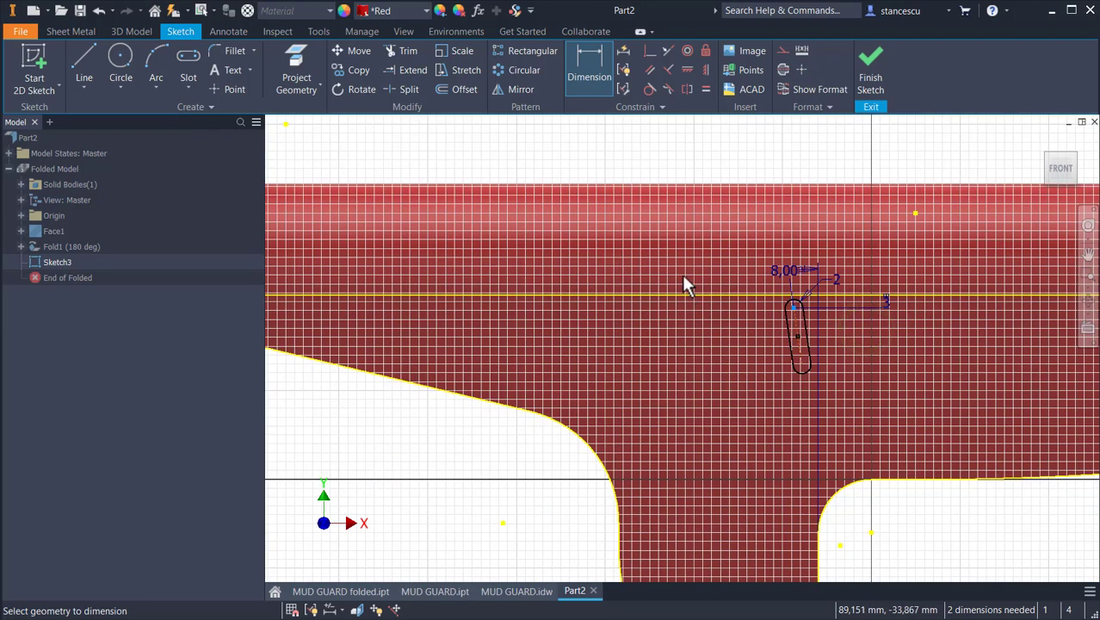
middle_drag(688, 282, 929, 253)
middle_drag(478, 221, 1067, 509)
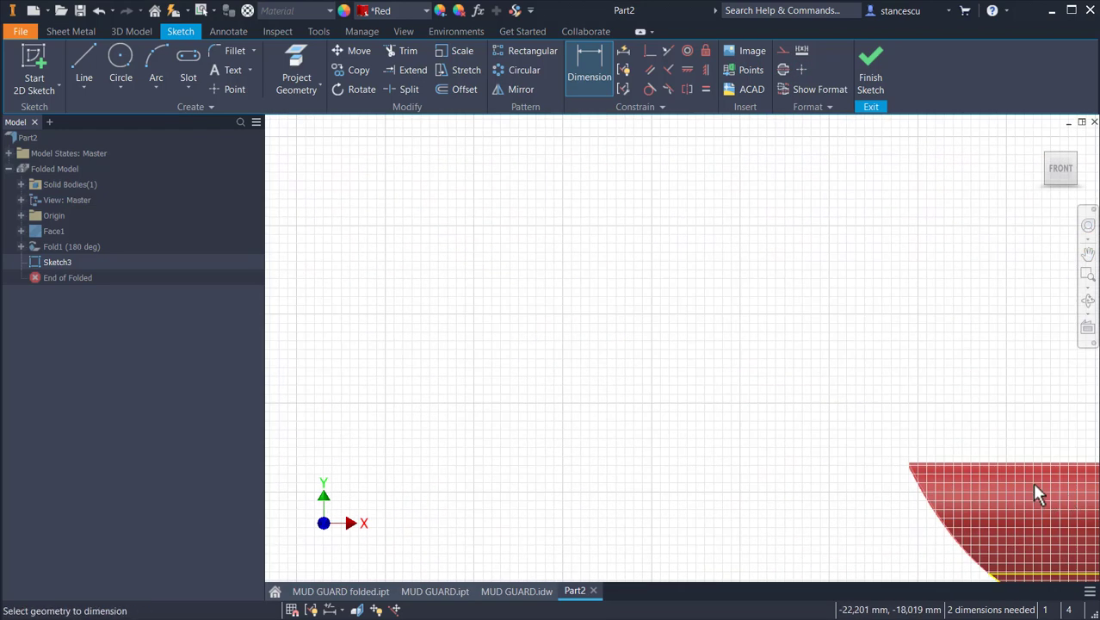
scroll(1032, 482, up, 3)
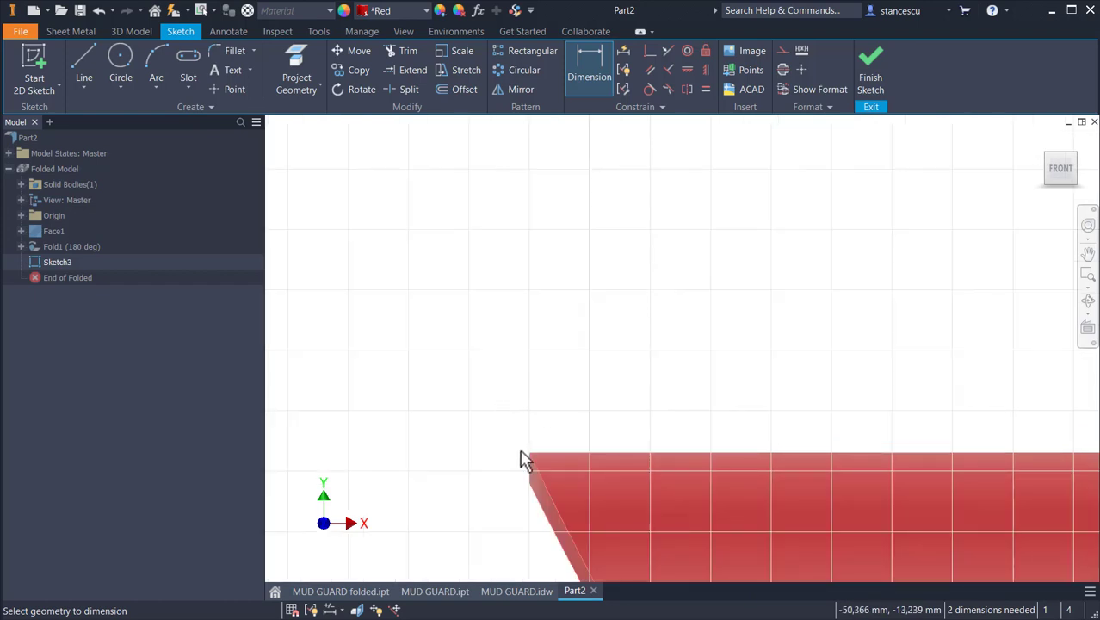
scroll(531, 471, up, 2)
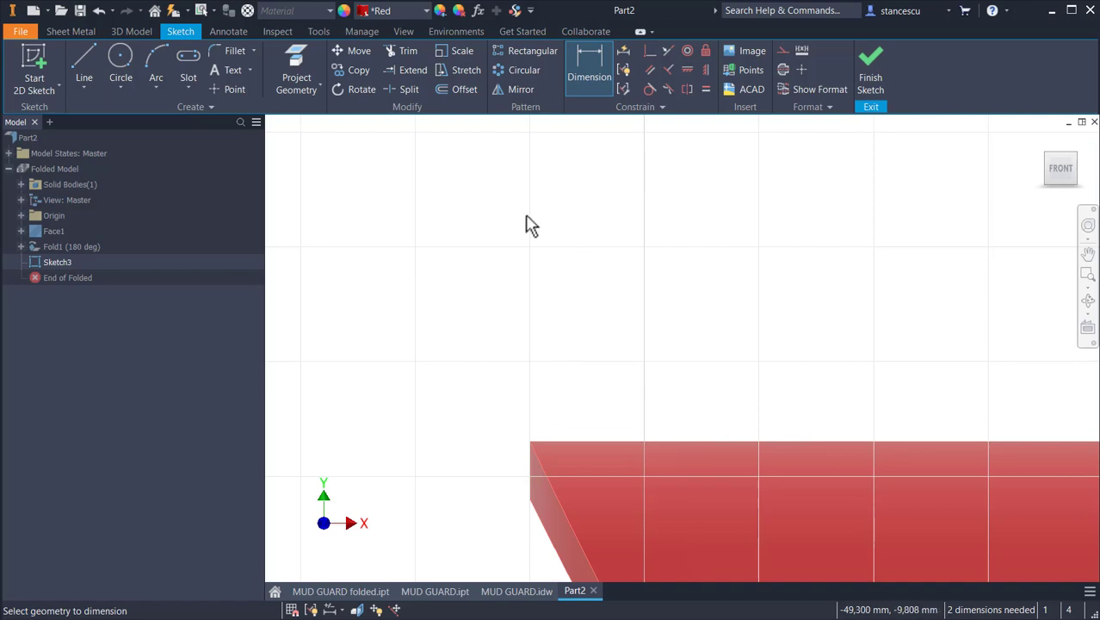
click(314, 58)
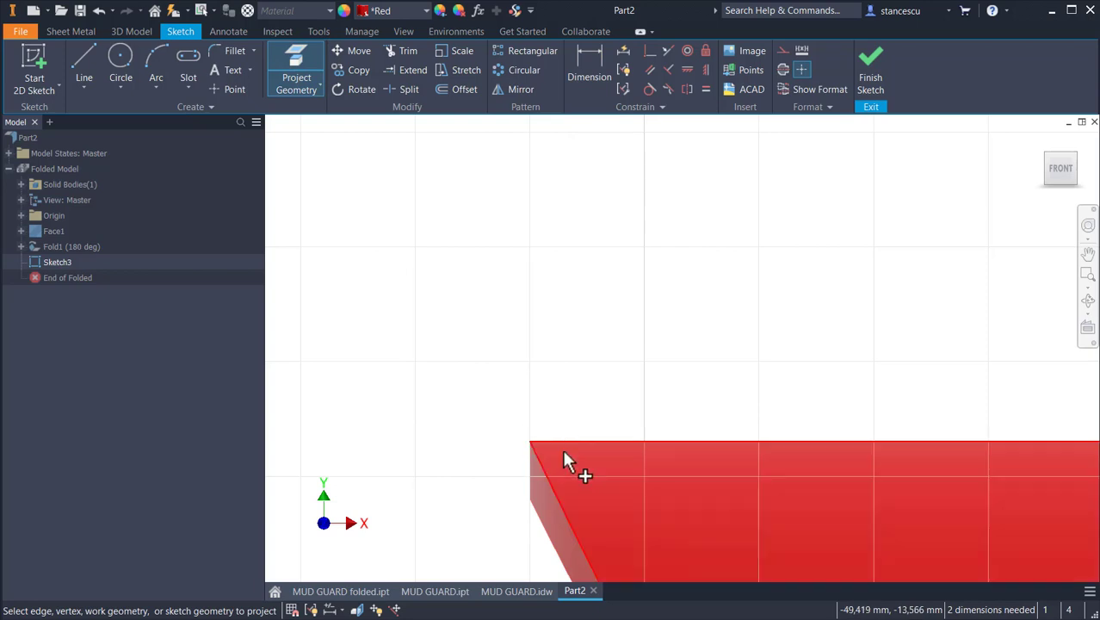
click(561, 442)
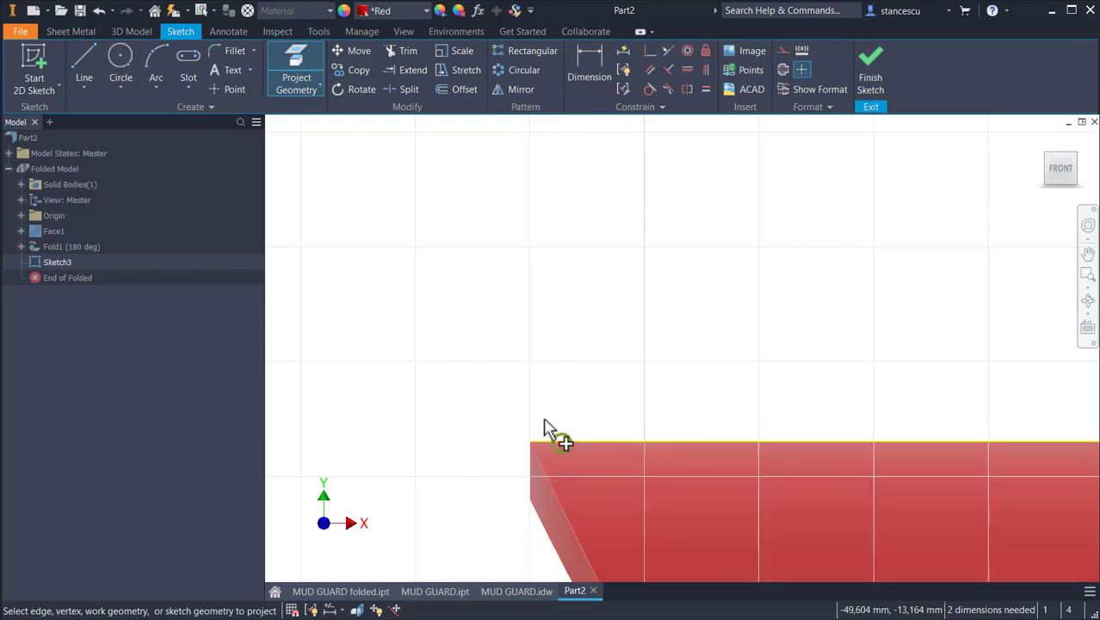
- Dimension the horizontal distance from the projected top edge's left endpoint to the slot's upper centre point as 137 mm
click(590, 62)
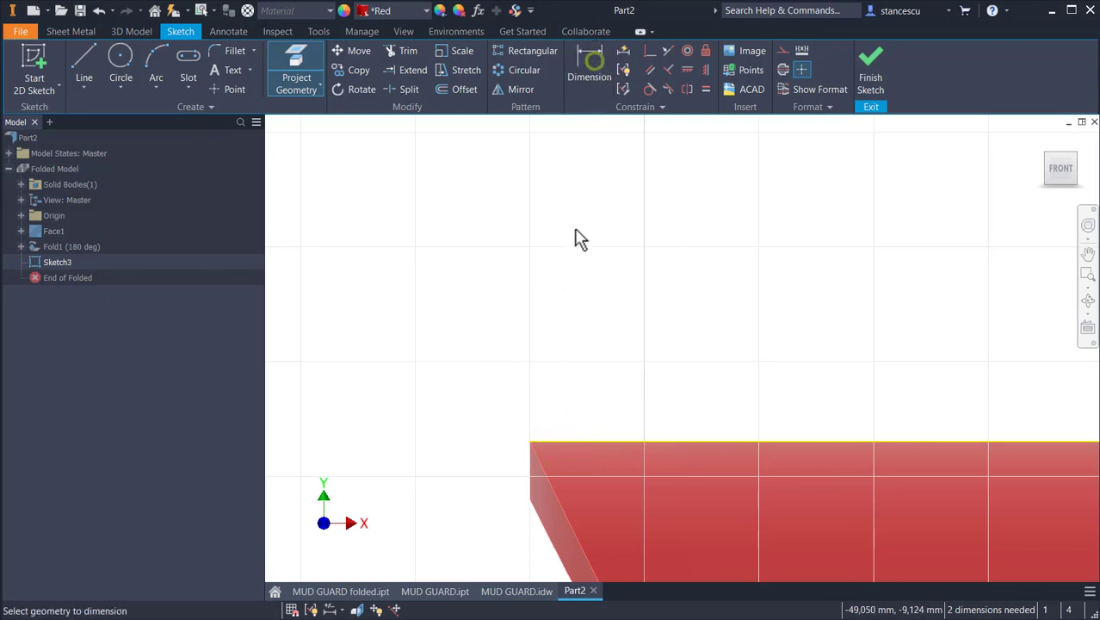
click(530, 443)
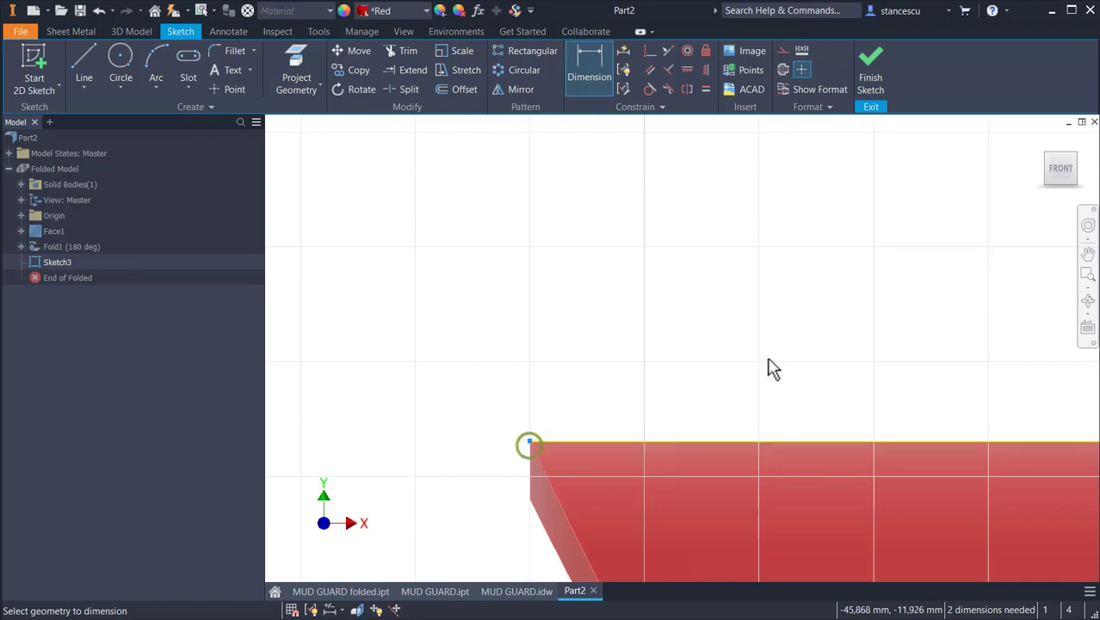
scroll(791, 368, up, 5)
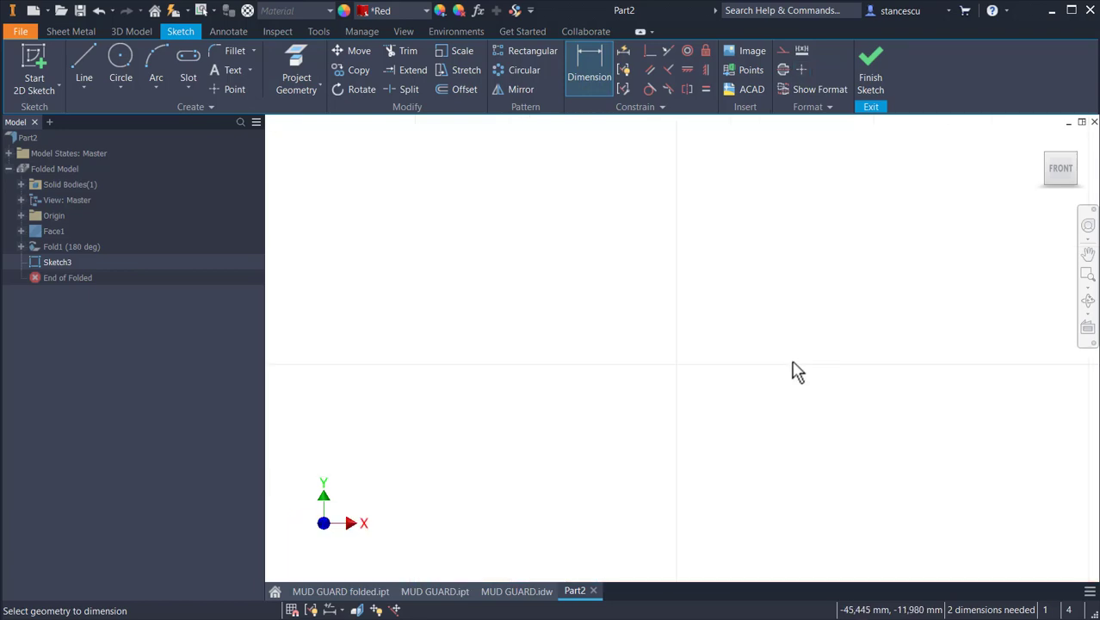
middle_drag(799, 350, 769, 316)
scroll(832, 348, down, 8)
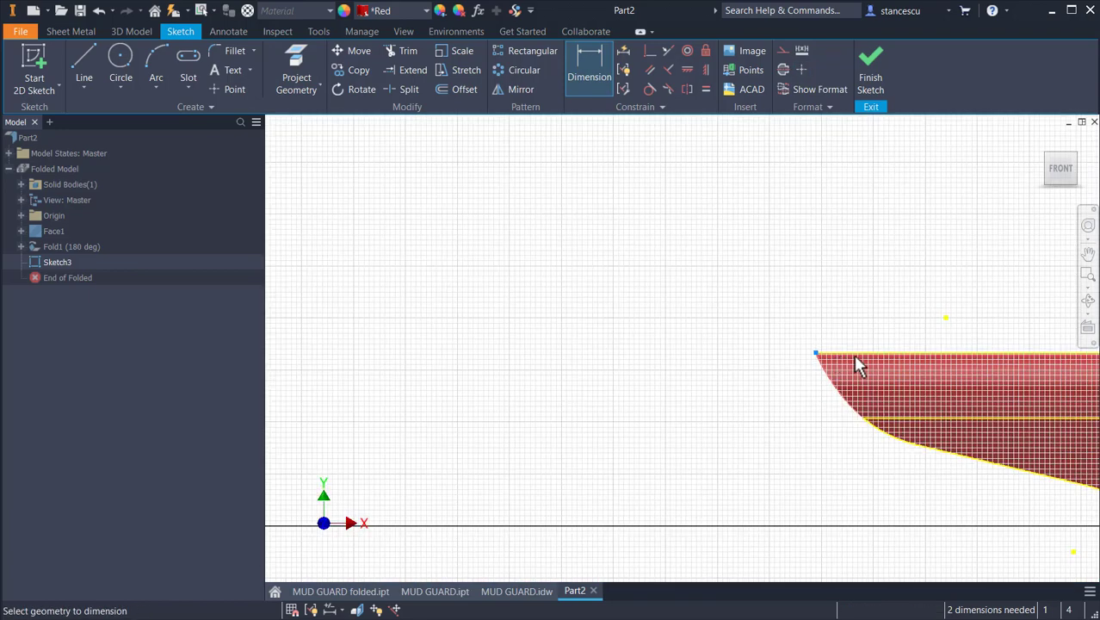
middle_drag(848, 357, 487, 362)
scroll(826, 482, up, 6)
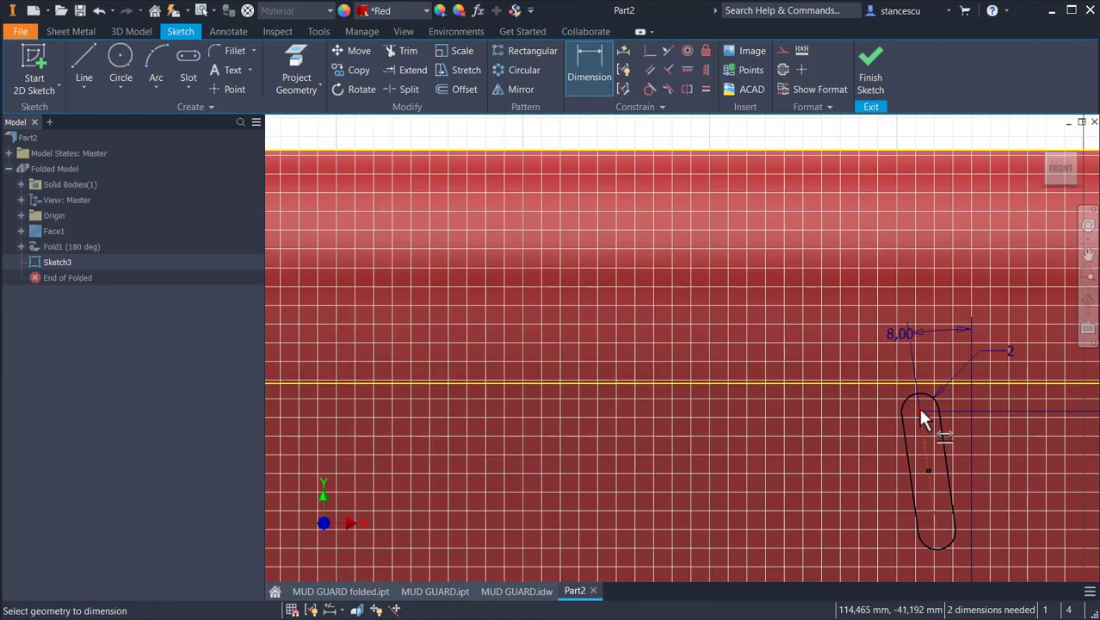
click(920, 411)
middle_drag(664, 193, 745, 369)
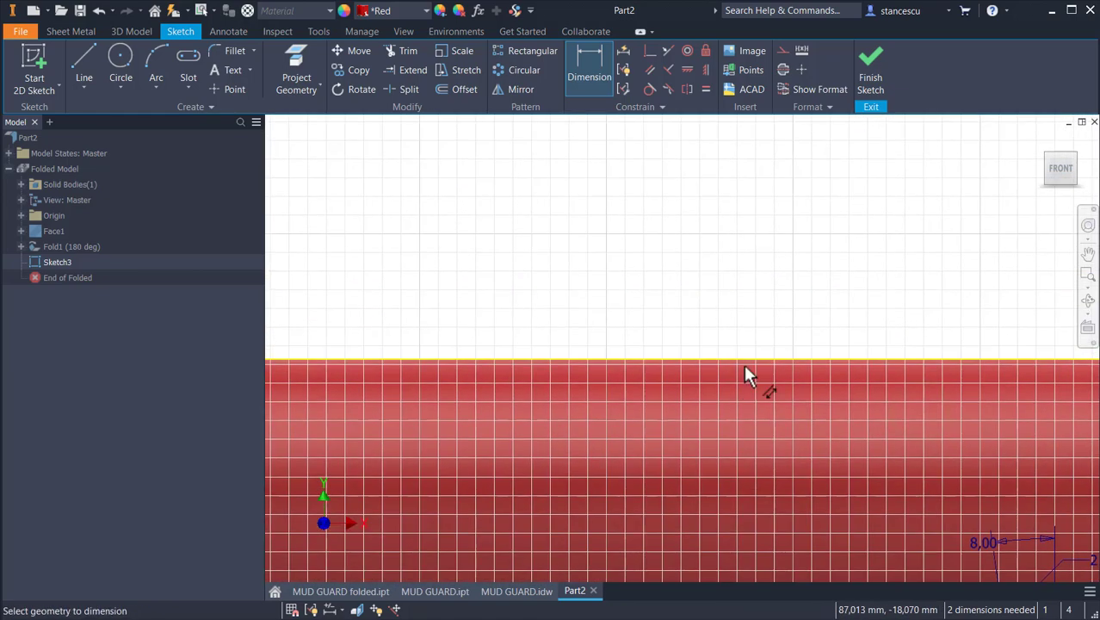
scroll(711, 250, down, 5)
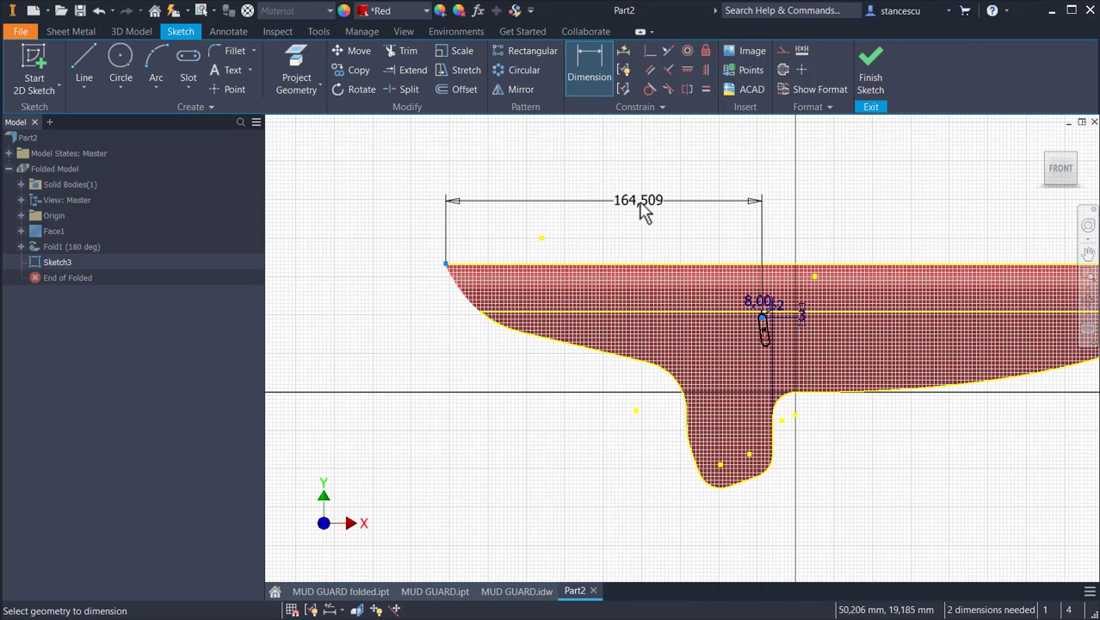
click(637, 203)
text(13)
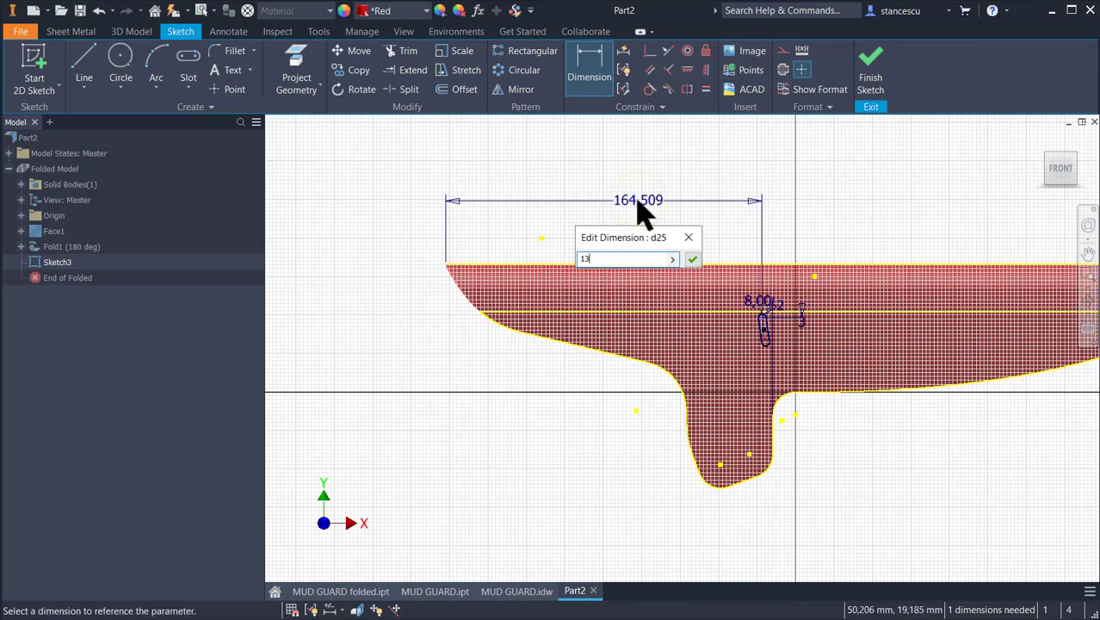
text(7)
key(Return)
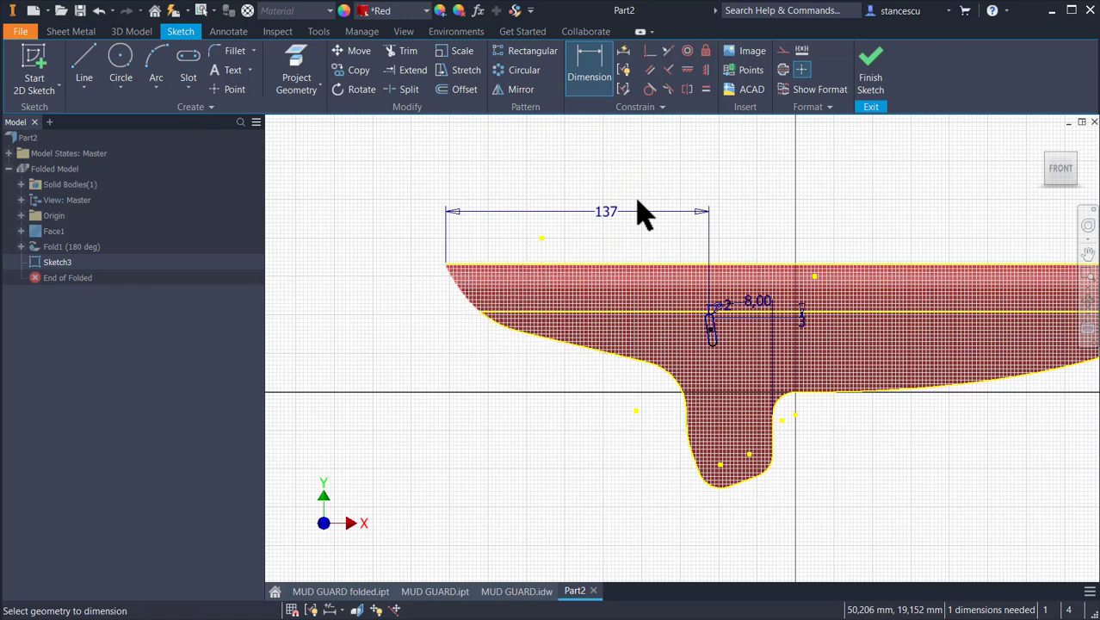
- Dimension the slot's straight side as 8 mm long
scroll(740, 311, up, 3)
scroll(722, 336, up, 3)
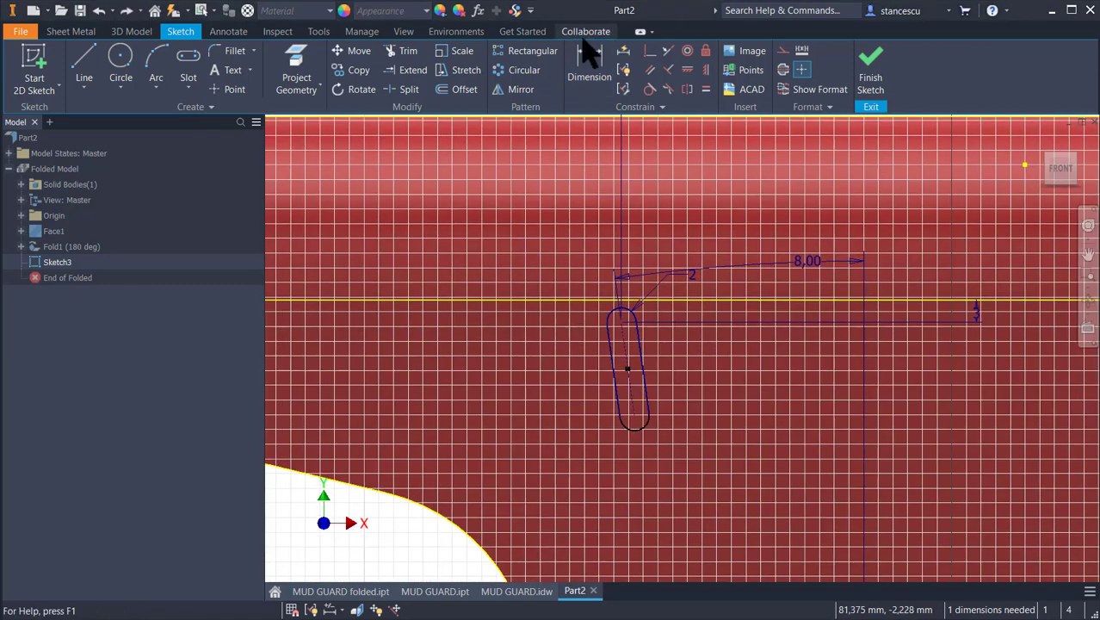
click(594, 67)
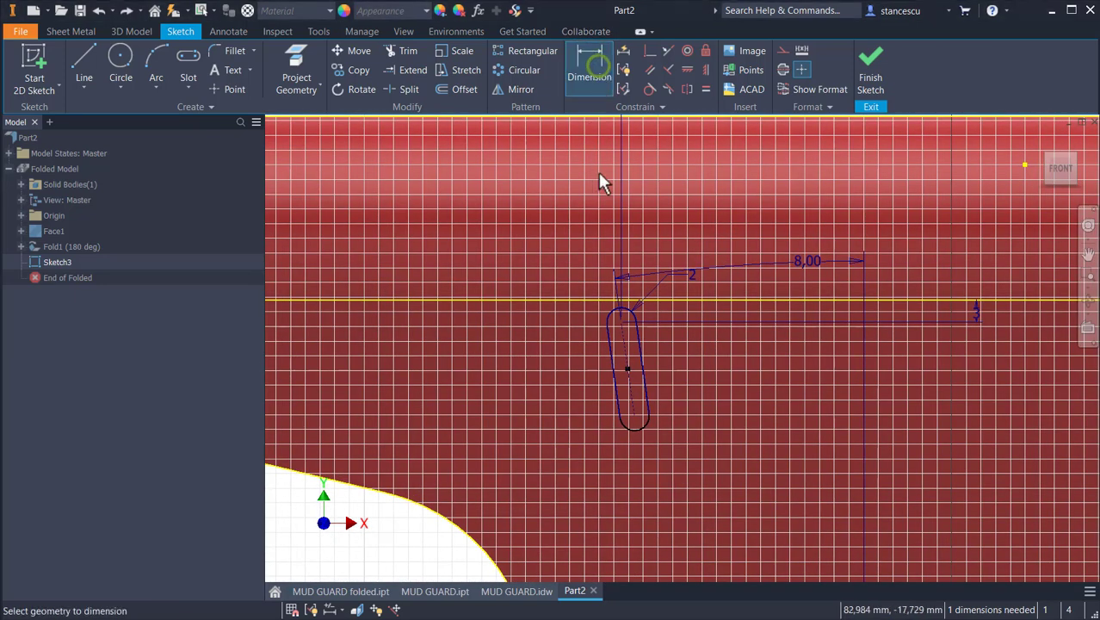
click(639, 358)
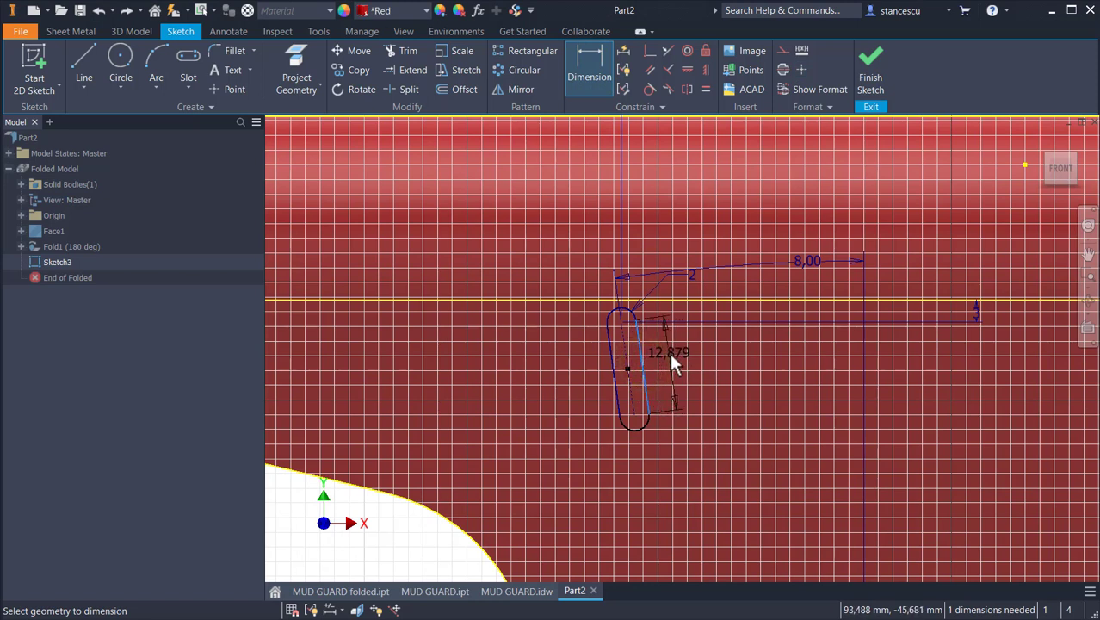
click(671, 356)
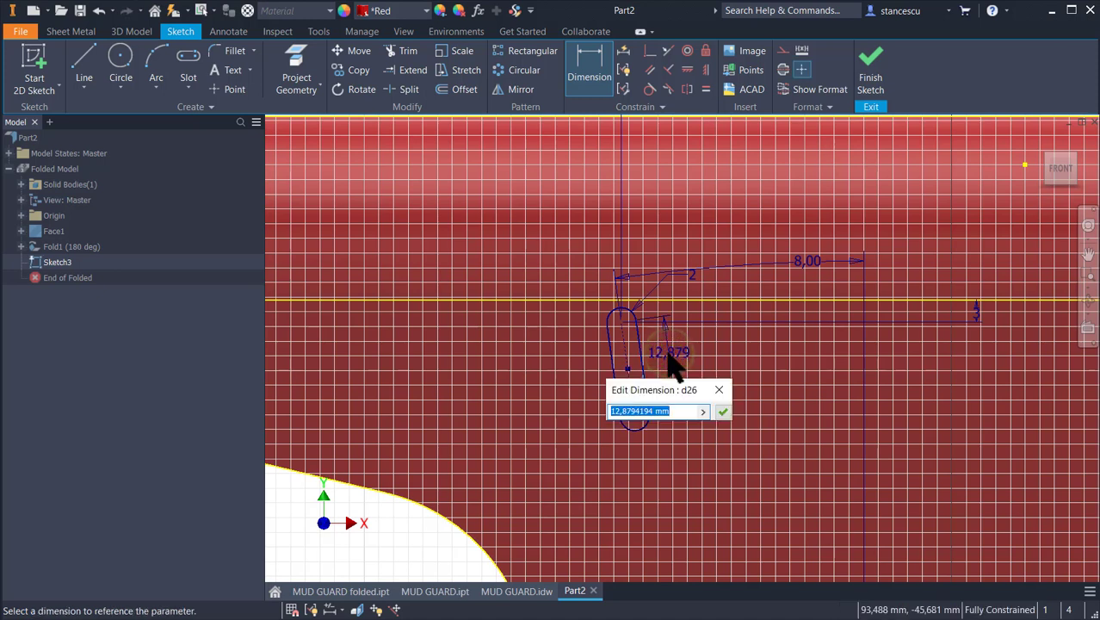
text(8)
key(Return)
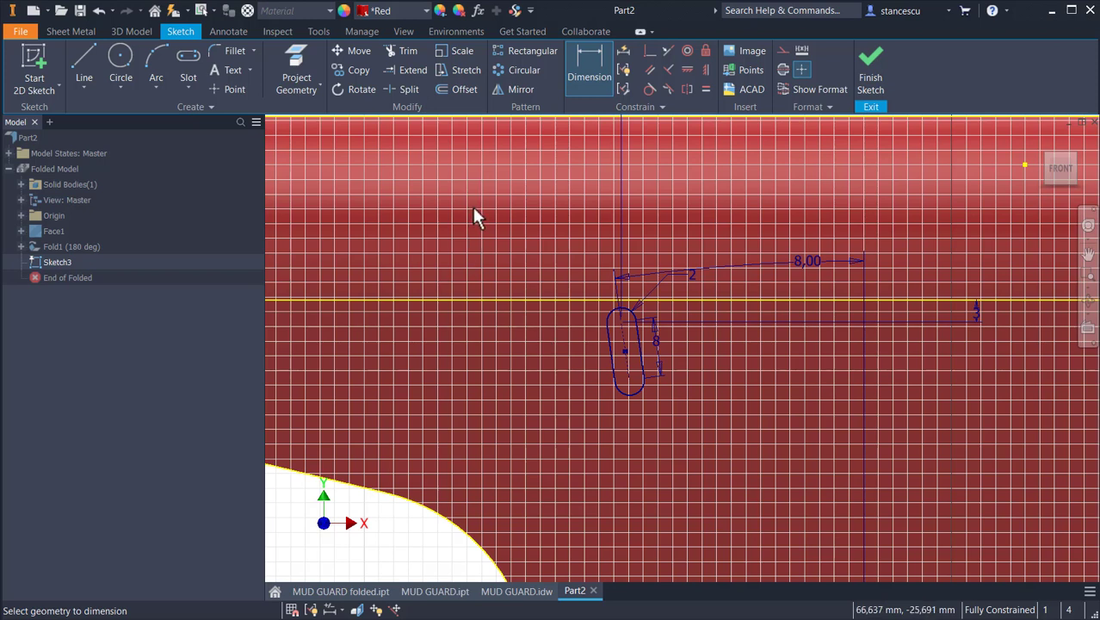
key(Escape)
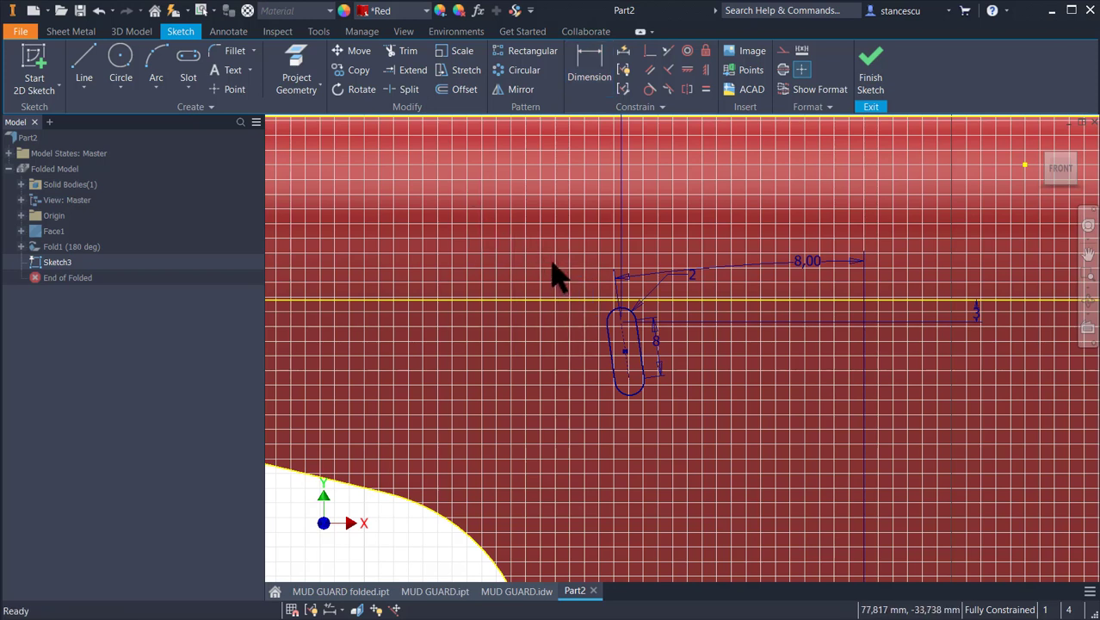
- Copy the slot with its size dimensions, paste it in the sketch and place the copy about 20 mm left of the original, slightly lower
drag(553, 250, 731, 430)
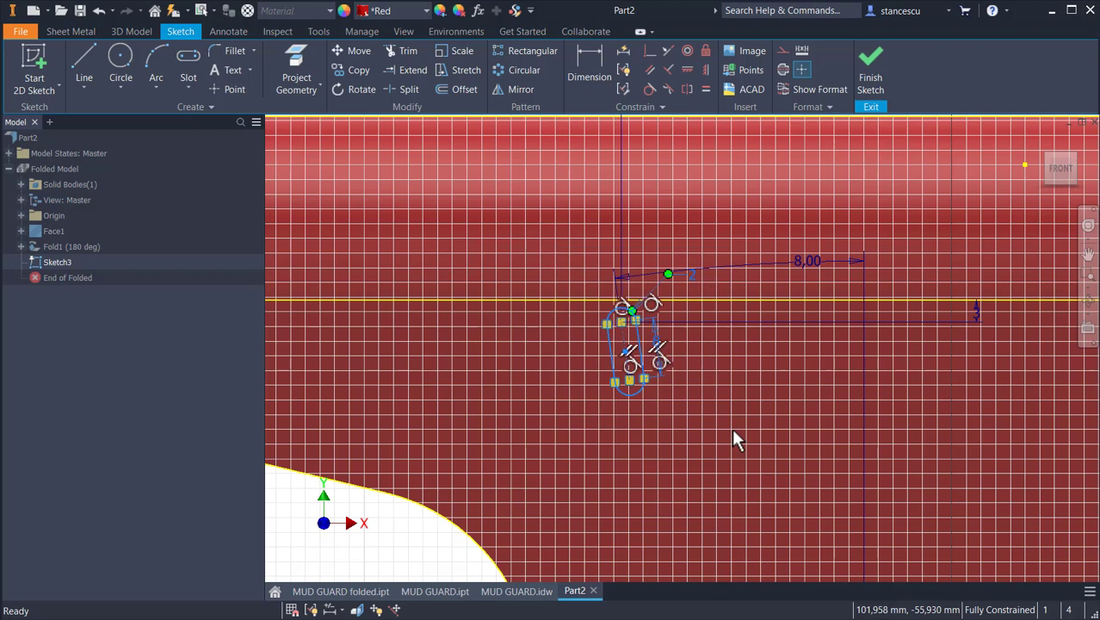
right_click(642, 345)
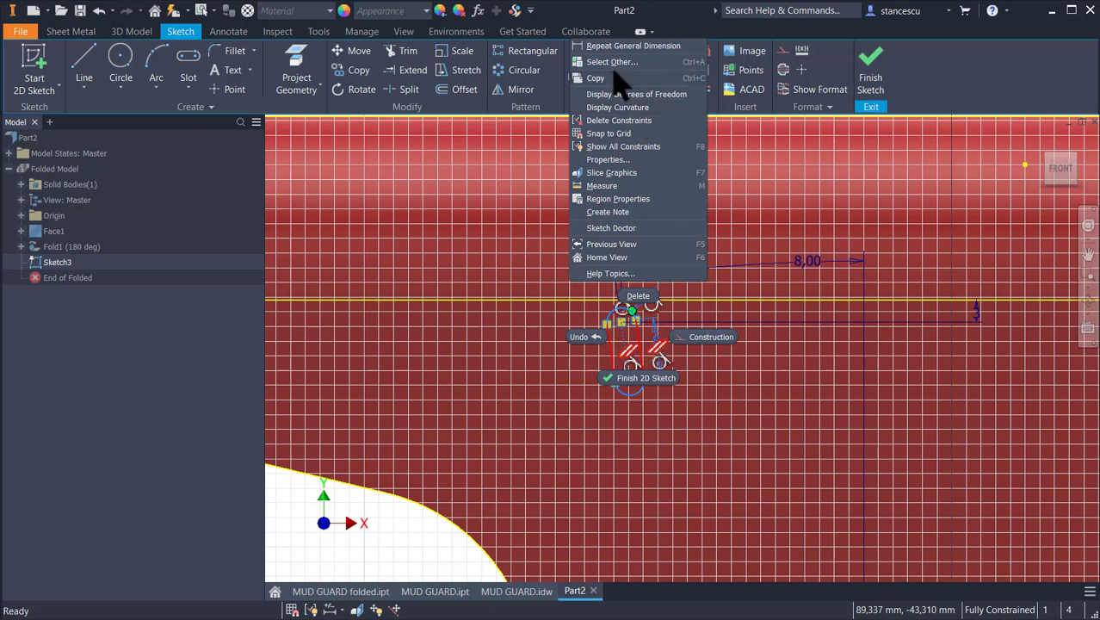
click(615, 76)
click(468, 418)
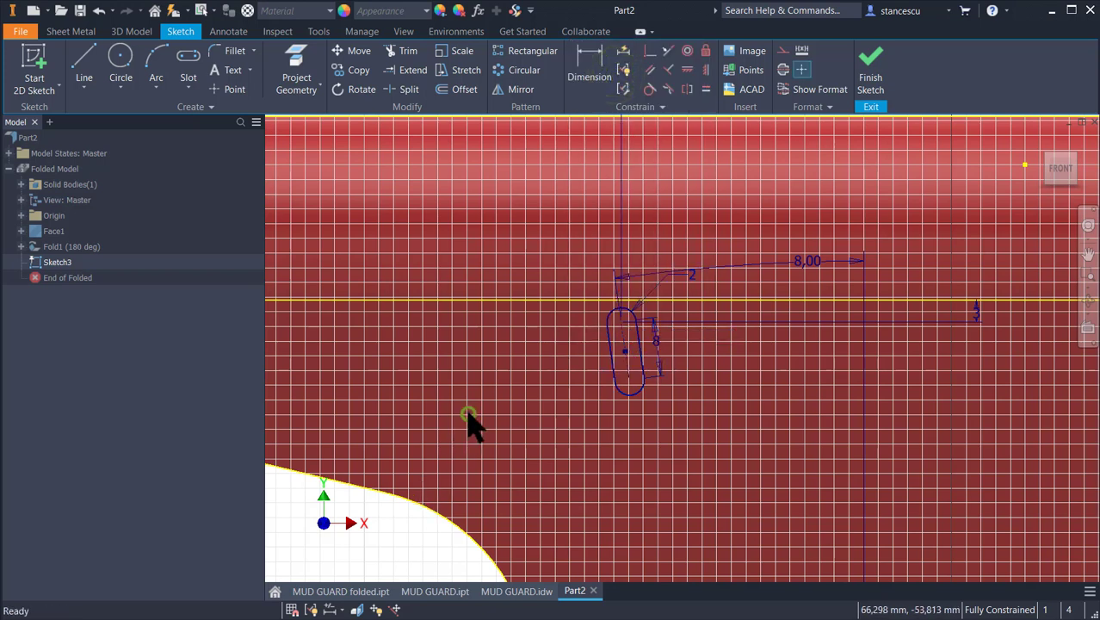
right_click(467, 418)
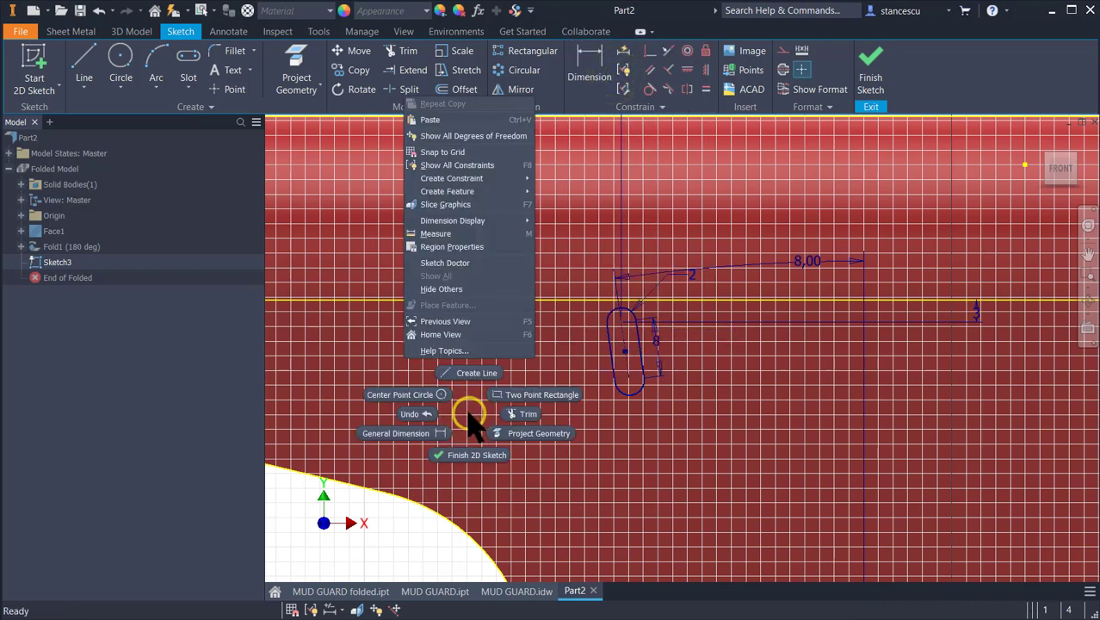
click(430, 119)
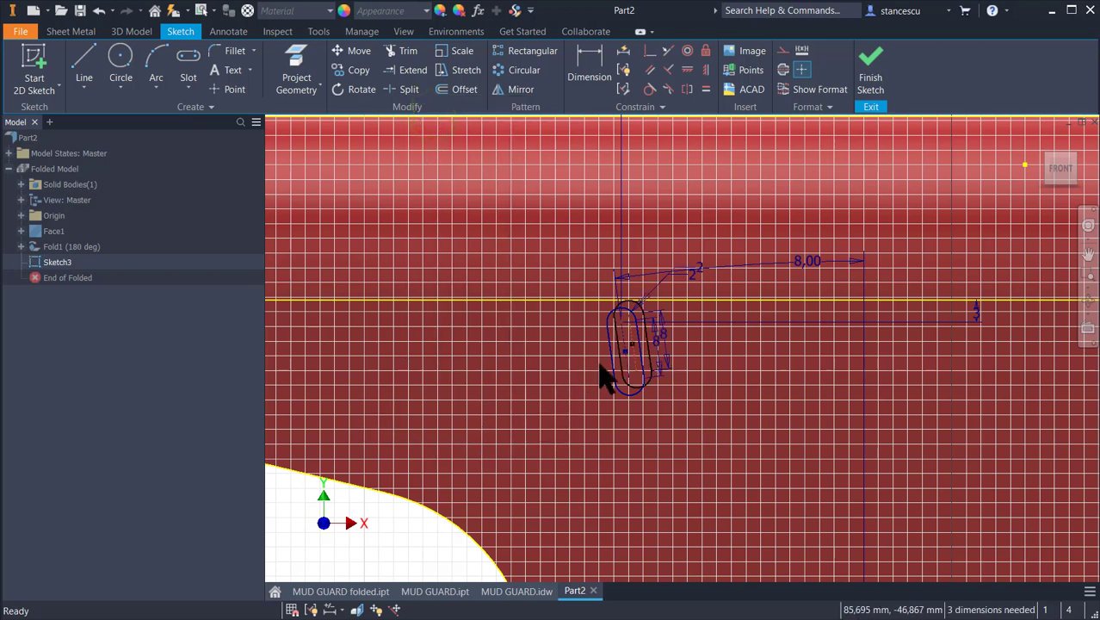
drag(631, 352, 482, 377)
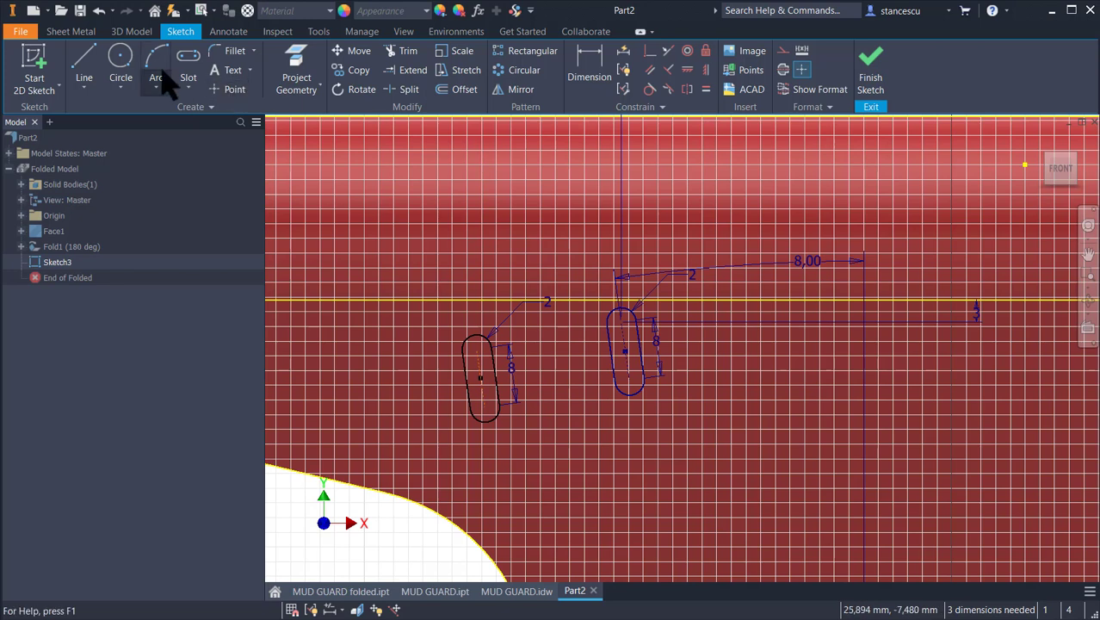
- Draw a line about 20 mm long joining the upper centre points of the two slots and convert it to construction geometry
click(84, 71)
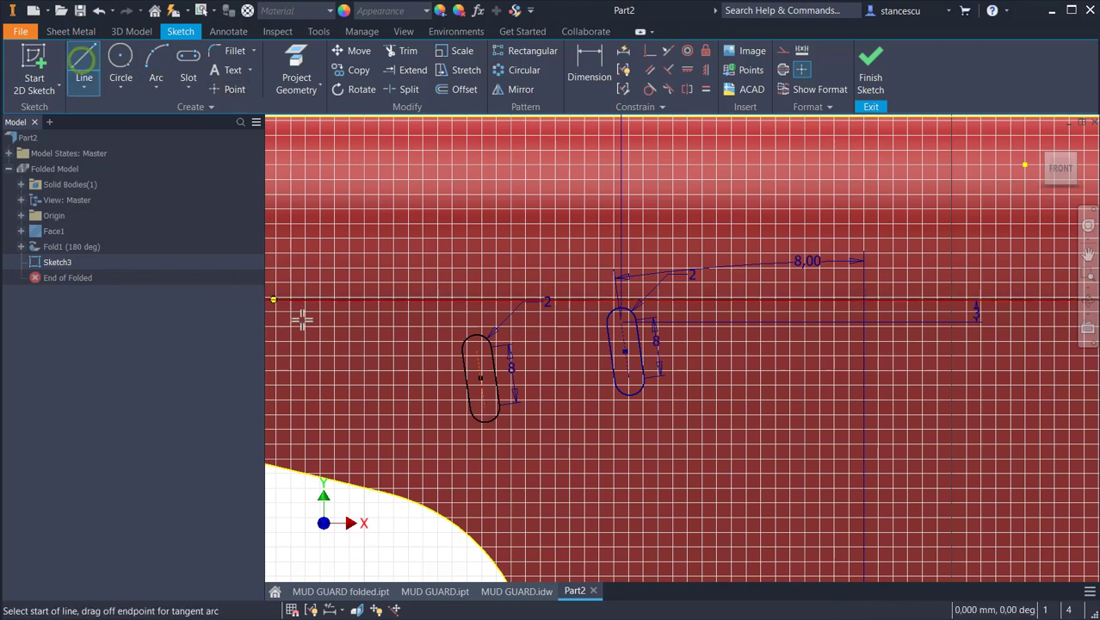
click(478, 352)
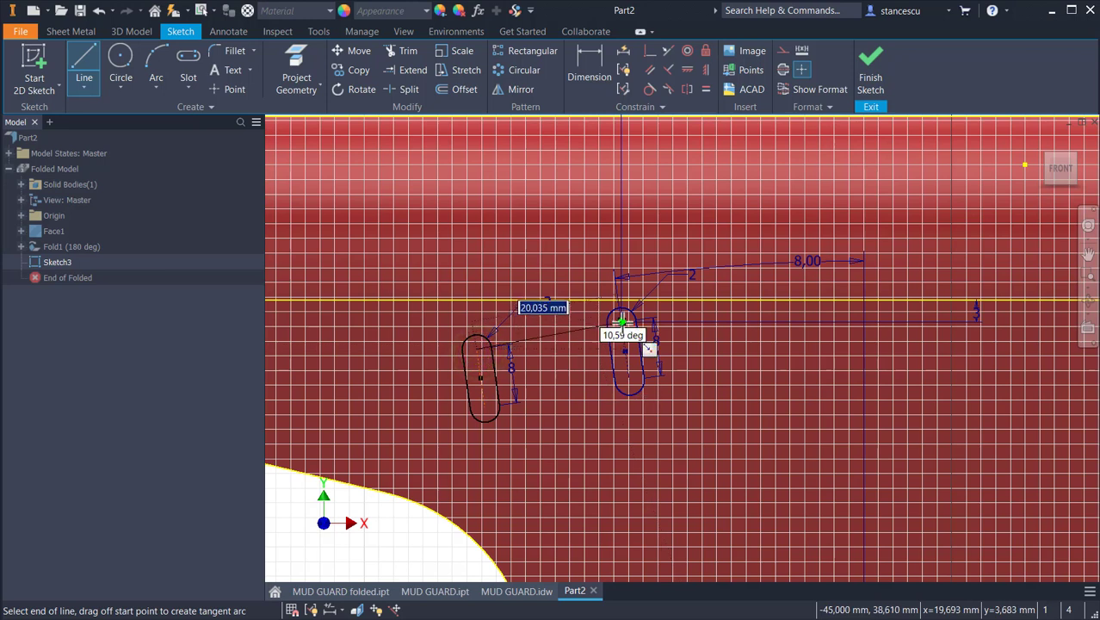
click(621, 322)
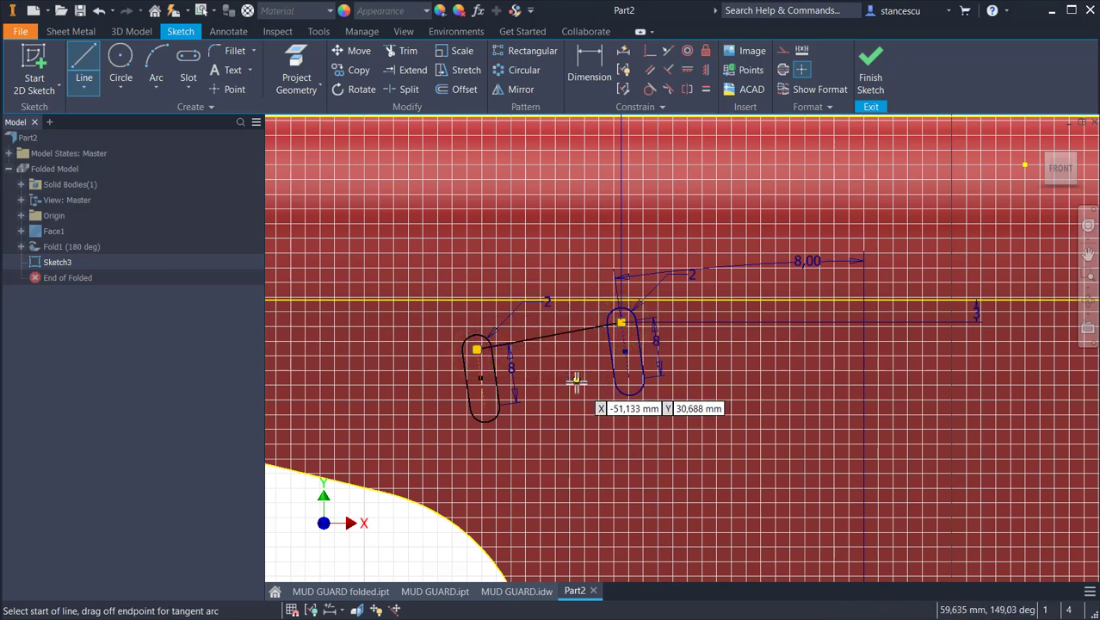
key(Escape)
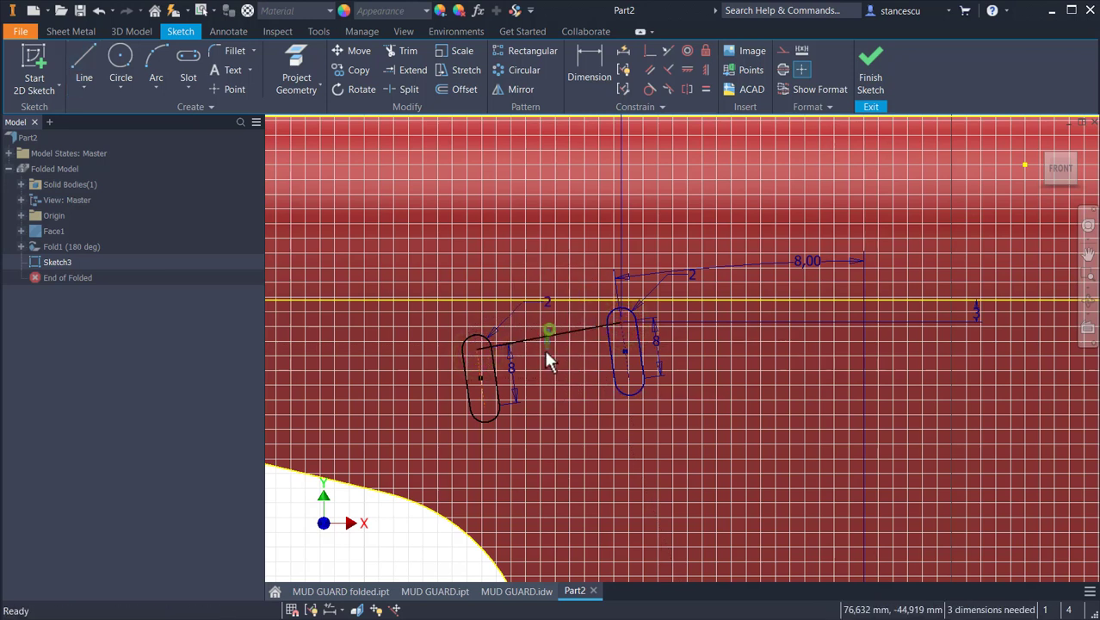
click(546, 348)
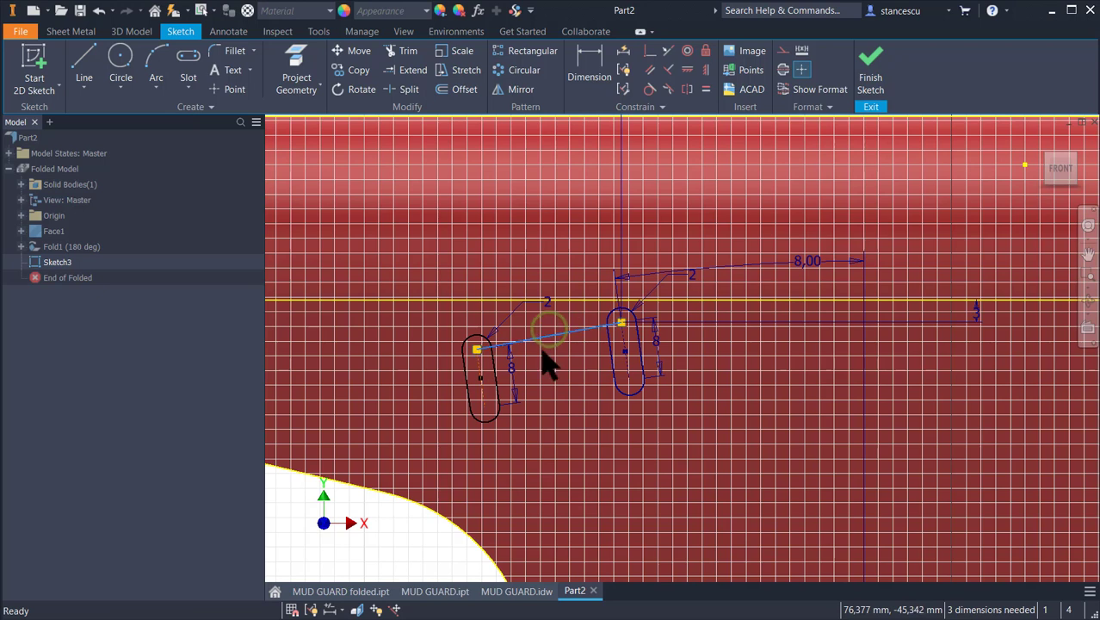
click(781, 57)
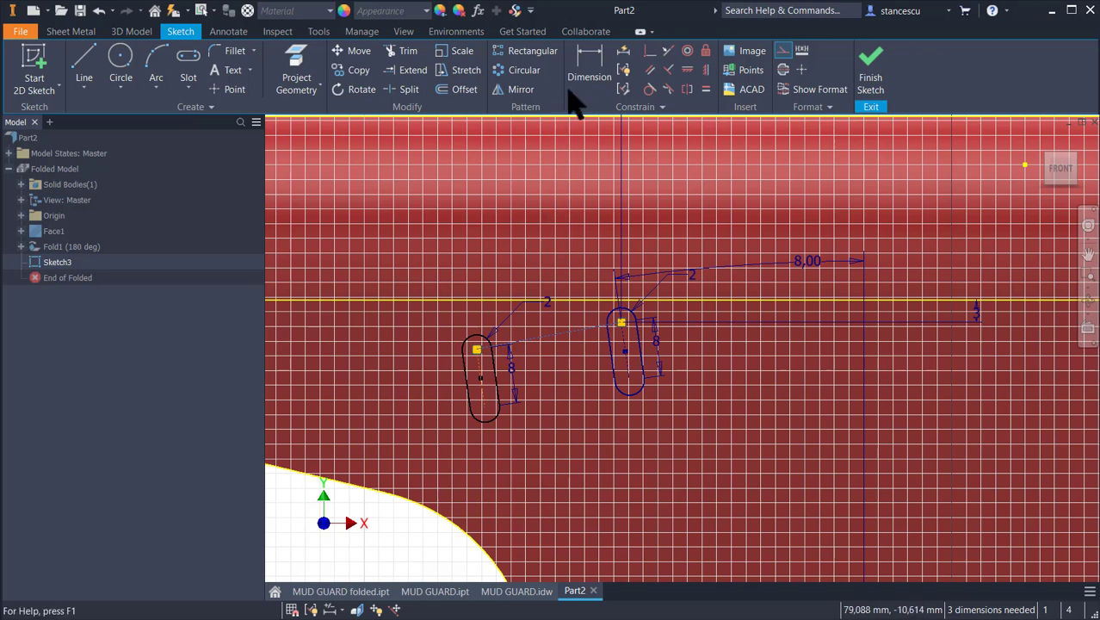
- Constrain the construction line joining the two slots perpendicular to the original slot's centreline
click(669, 72)
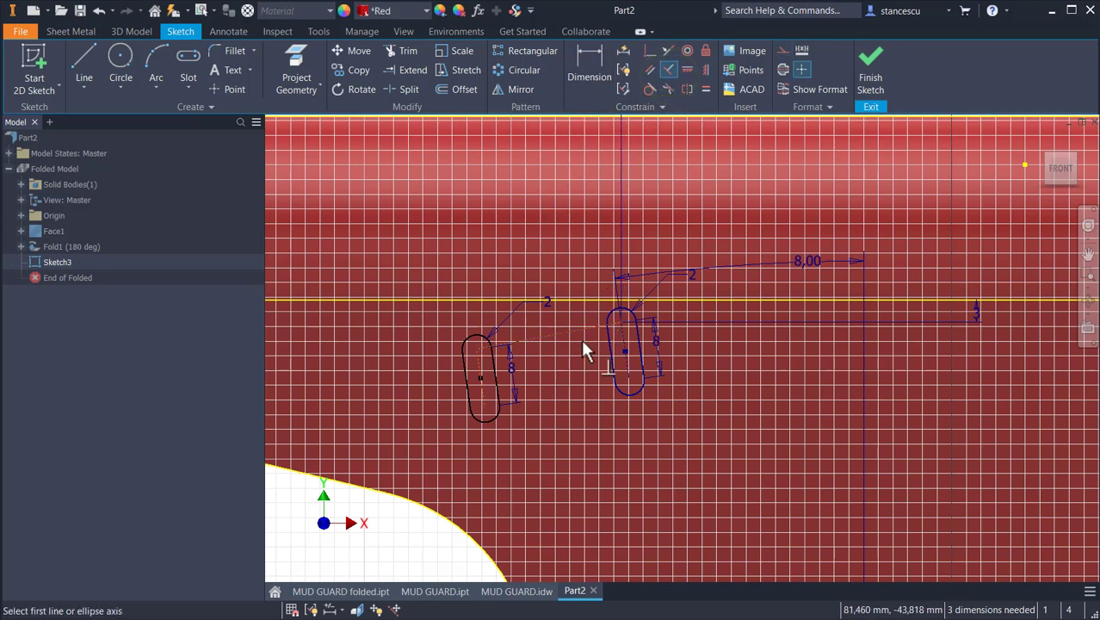
click(579, 329)
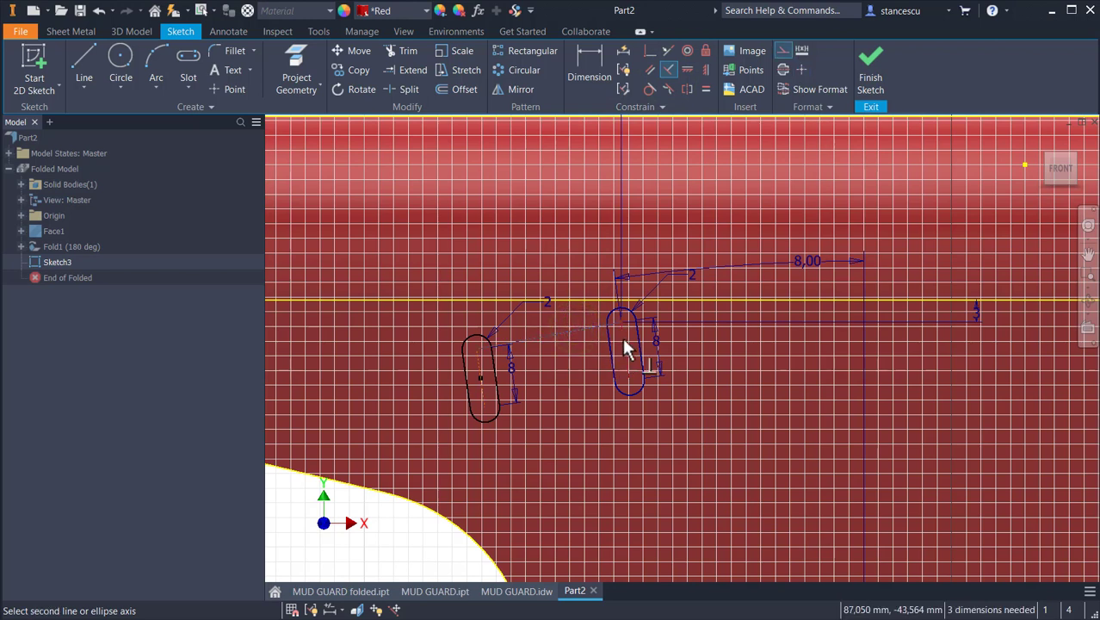
click(621, 337)
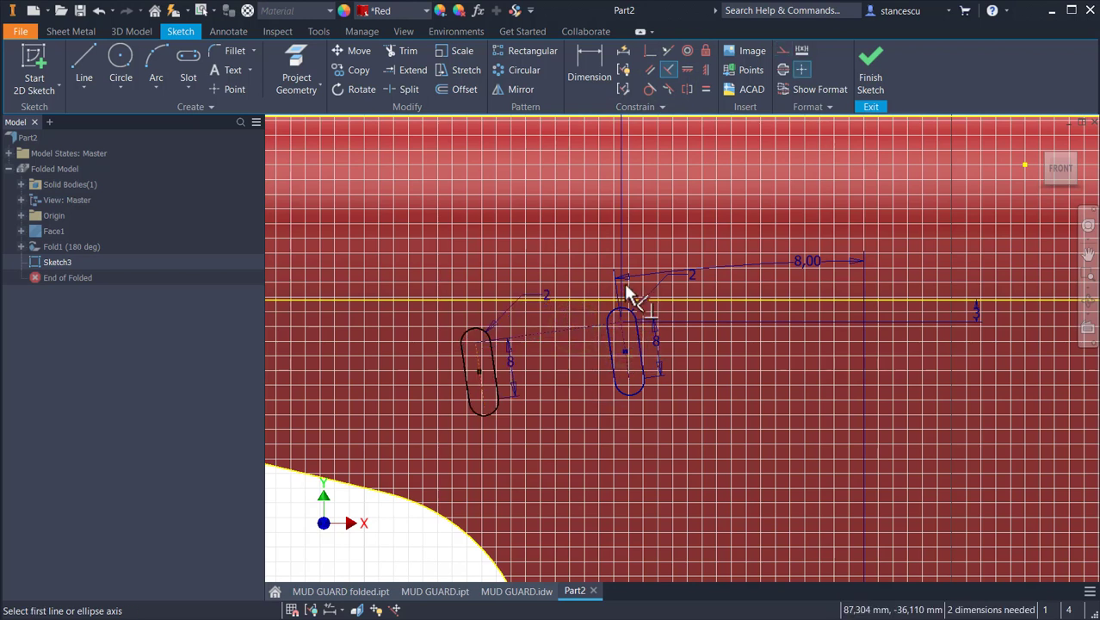
- Dimension the spacing between the centrelines of the two slots as 20 mm
click(583, 66)
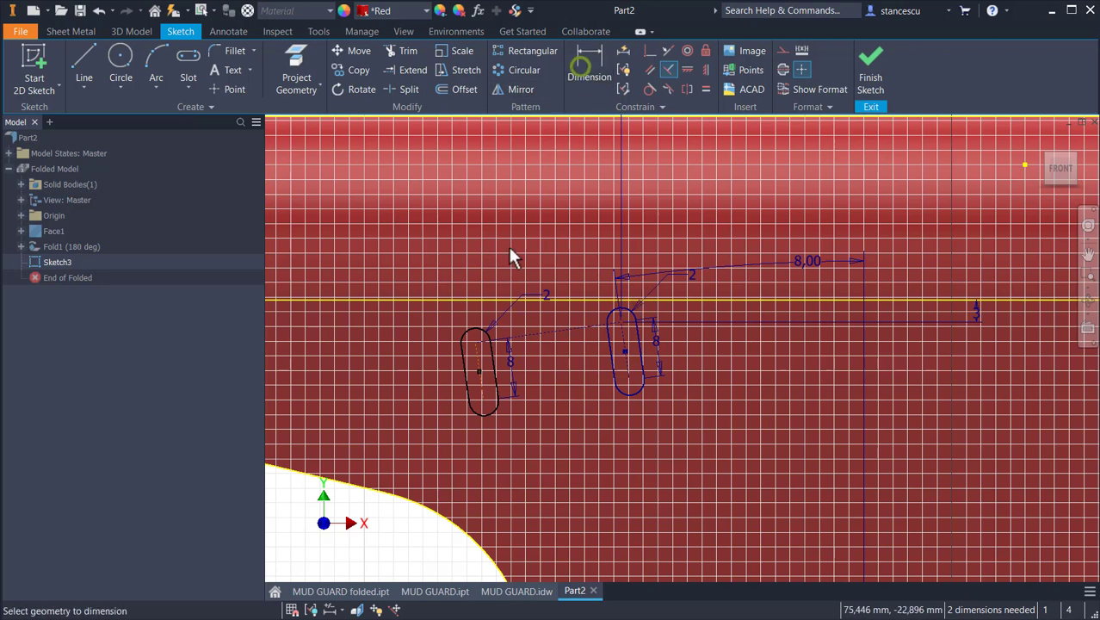
click(476, 366)
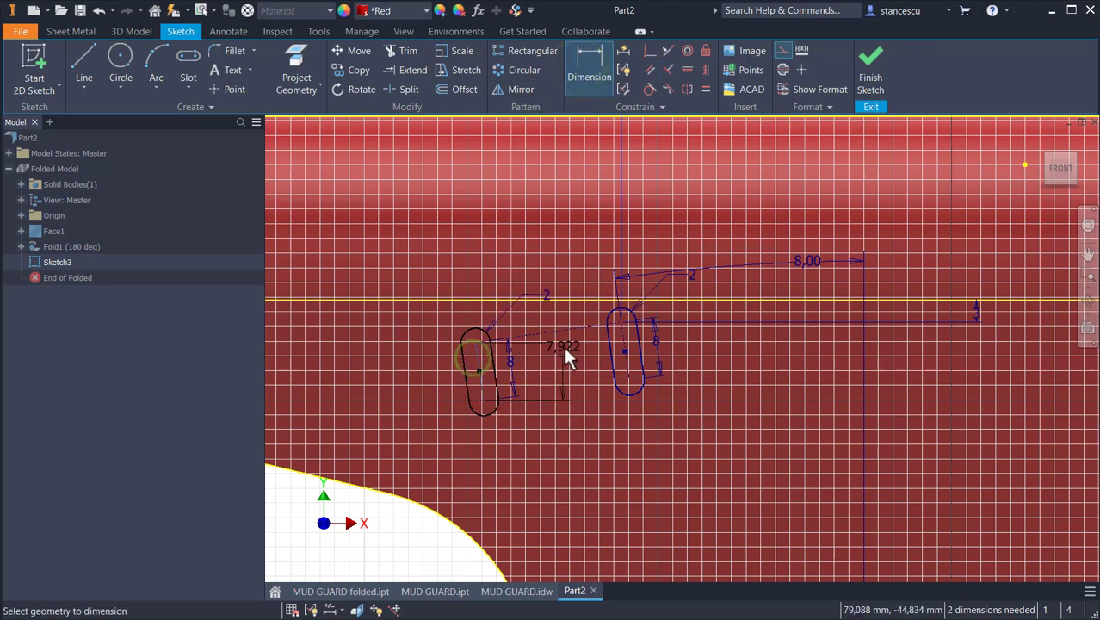
click(617, 331)
click(539, 254)
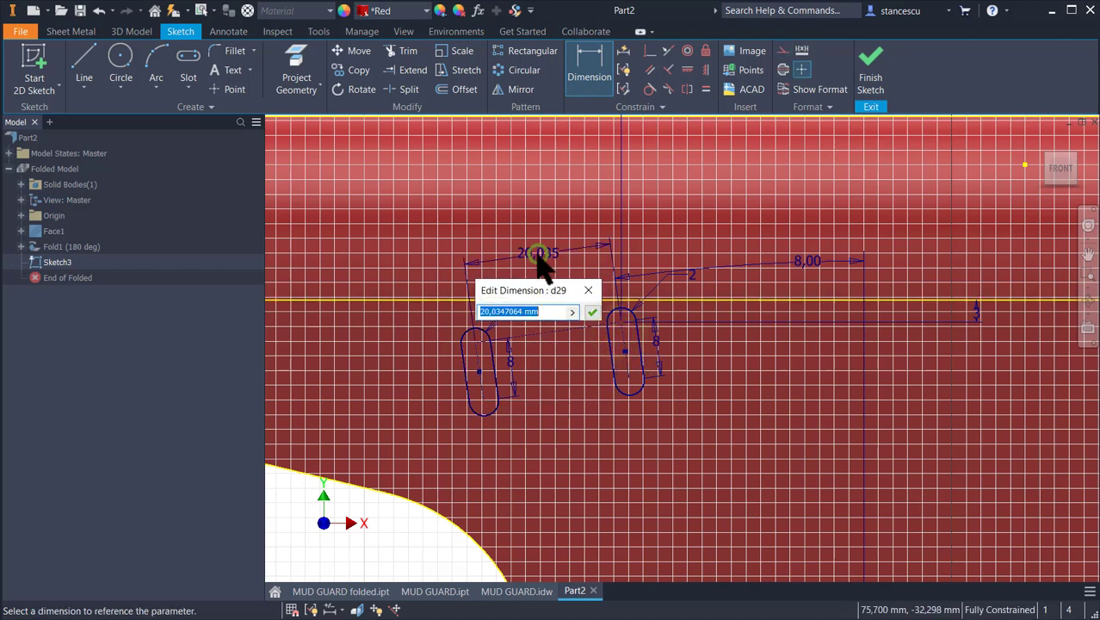
text(20)
key(Return)
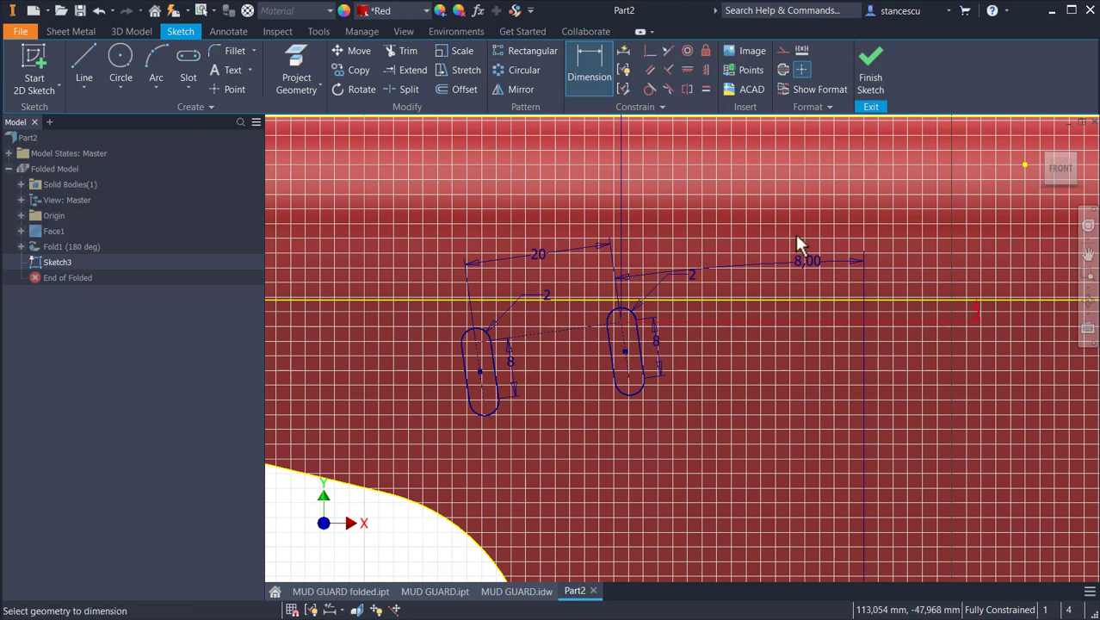
- Finish the sketch and clear the part's red appearance override
click(871, 69)
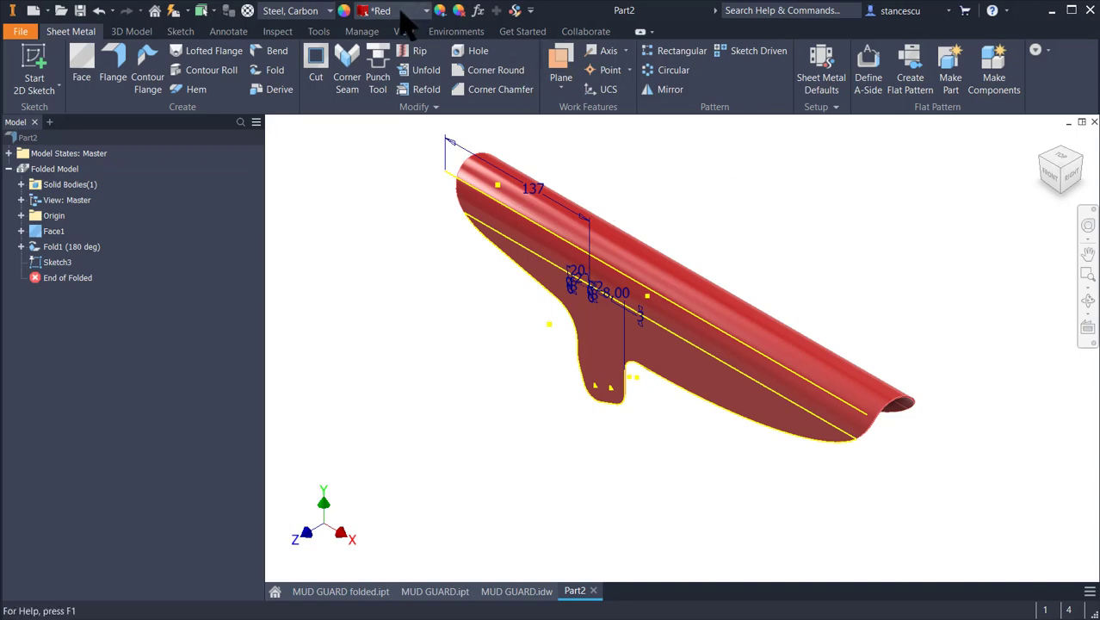
click(409, 12)
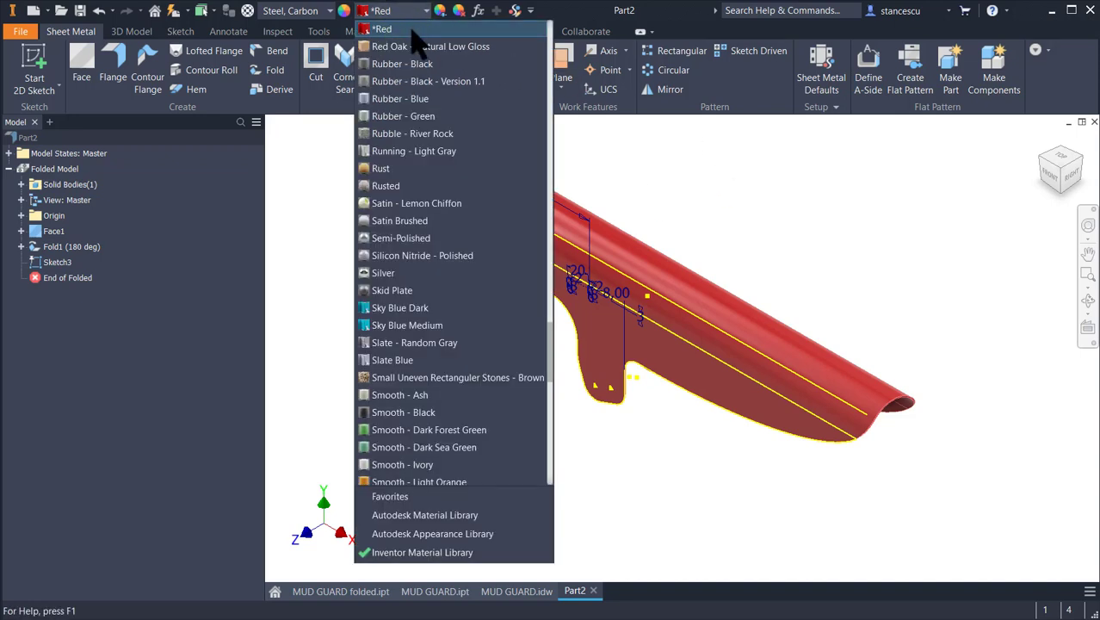
scroll(420, 43, up, 15)
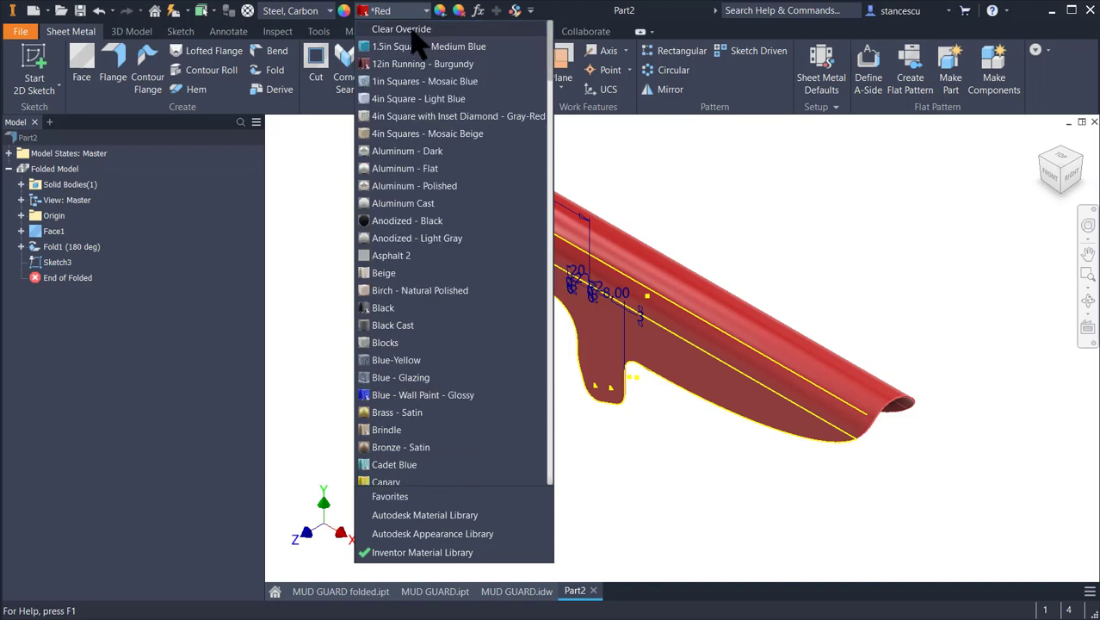
click(413, 29)
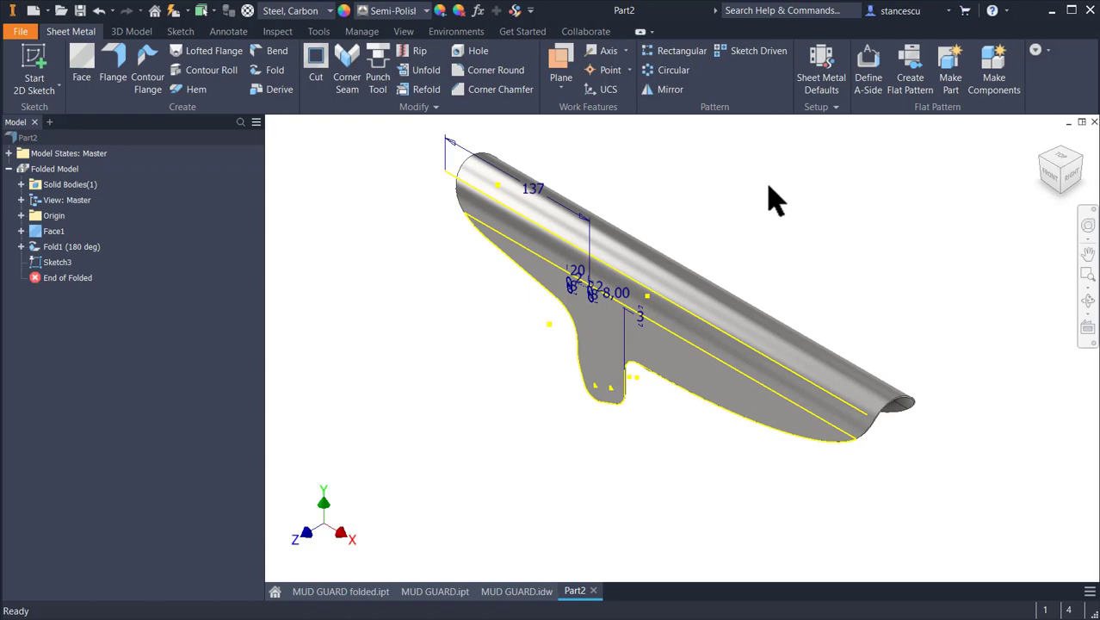
- Reopen the slot sketch and copy both slots together with their joining construction line and dimensions
double_click(36, 267)
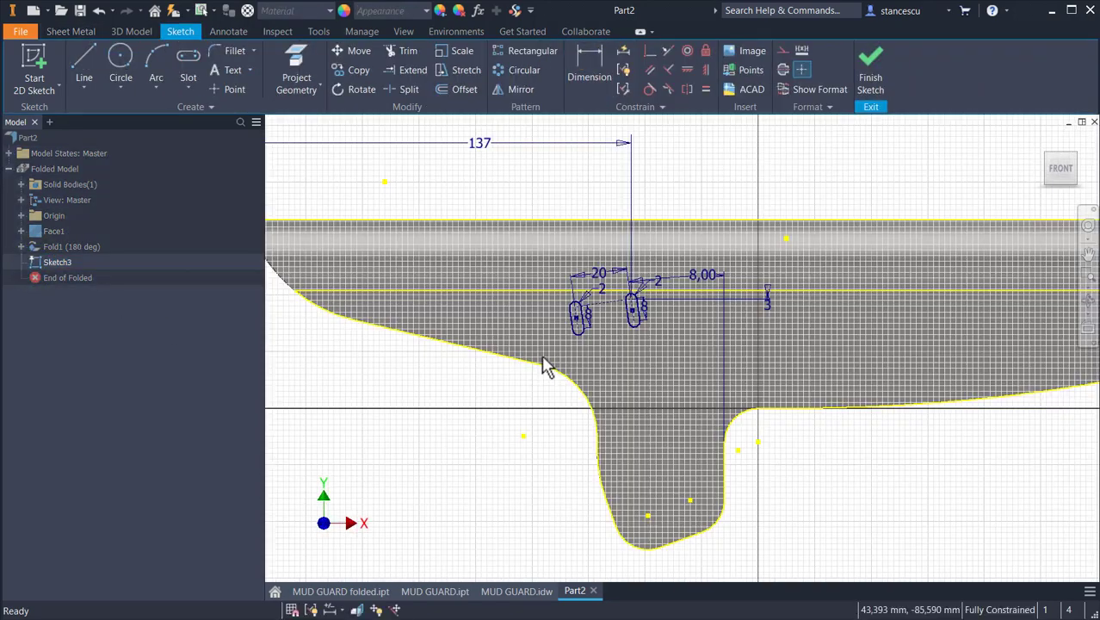
scroll(542, 365, up, 3)
mouse_move(680, 332)
middle_down()
mouse_move(695, 388)
mouse_move(697, 314)
middle_up()
scroll(704, 389, down, 2)
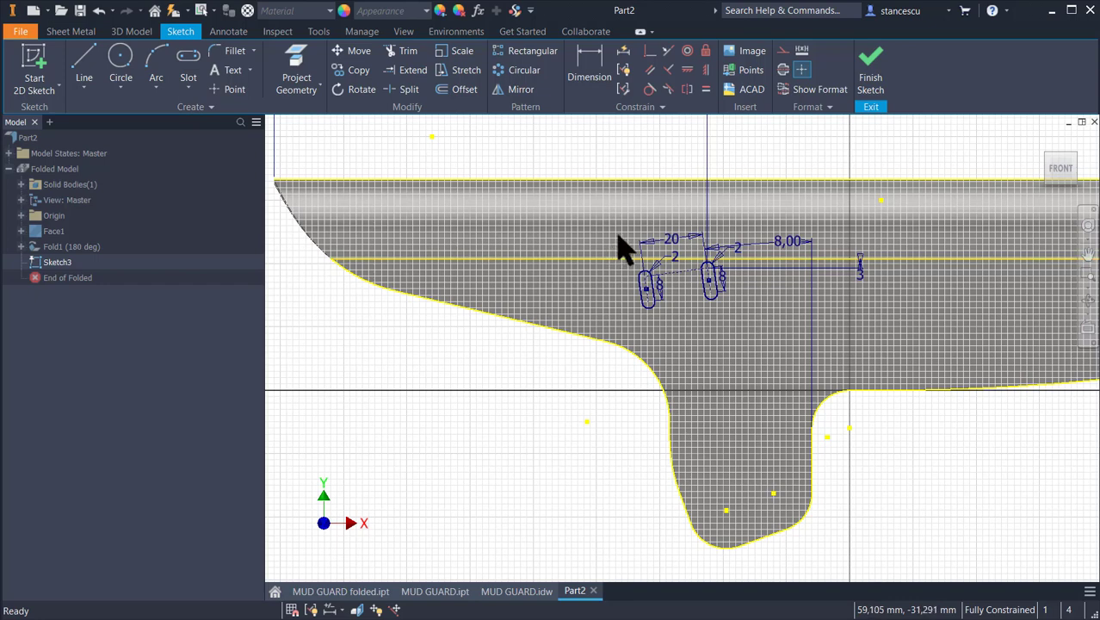
drag(621, 250, 730, 317)
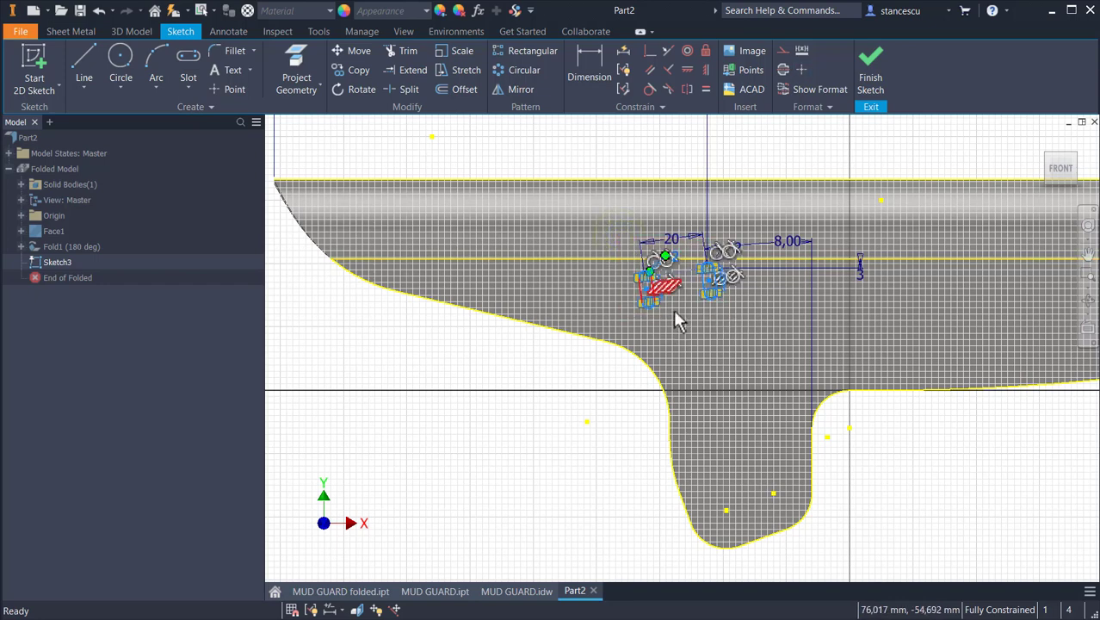
scroll(686, 303, up, 4)
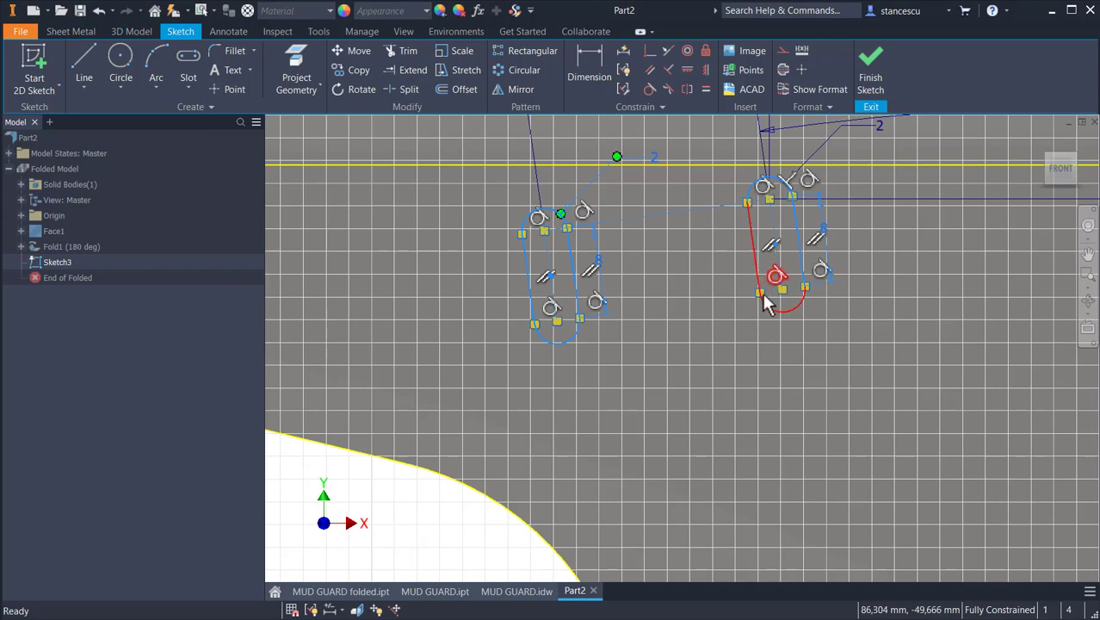
right_click(771, 309)
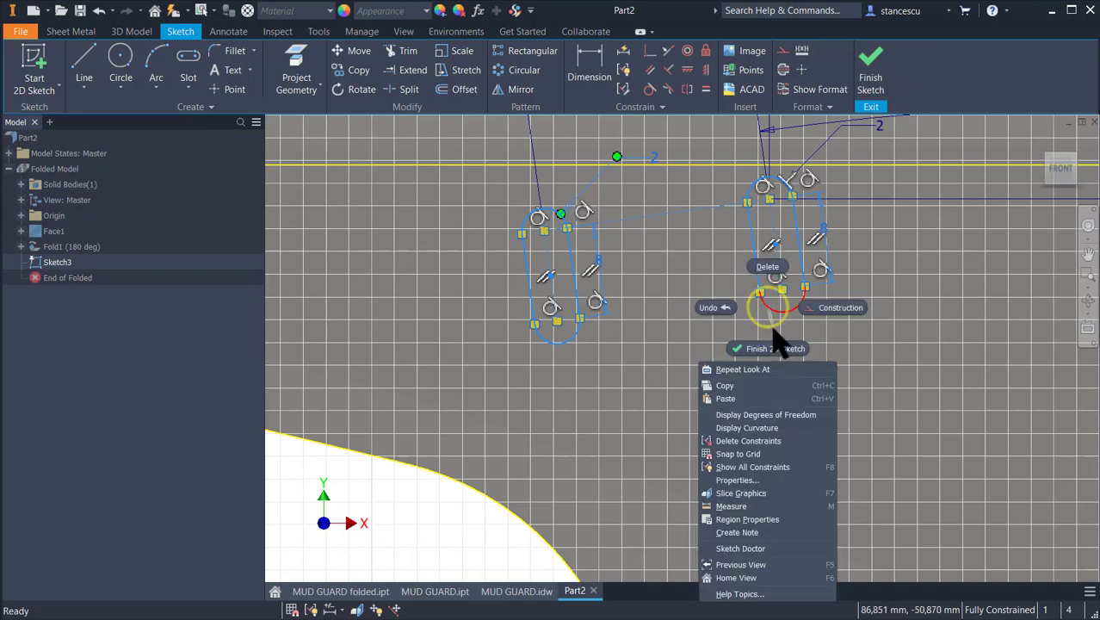
key(Escape)
scroll(677, 388, down, 3)
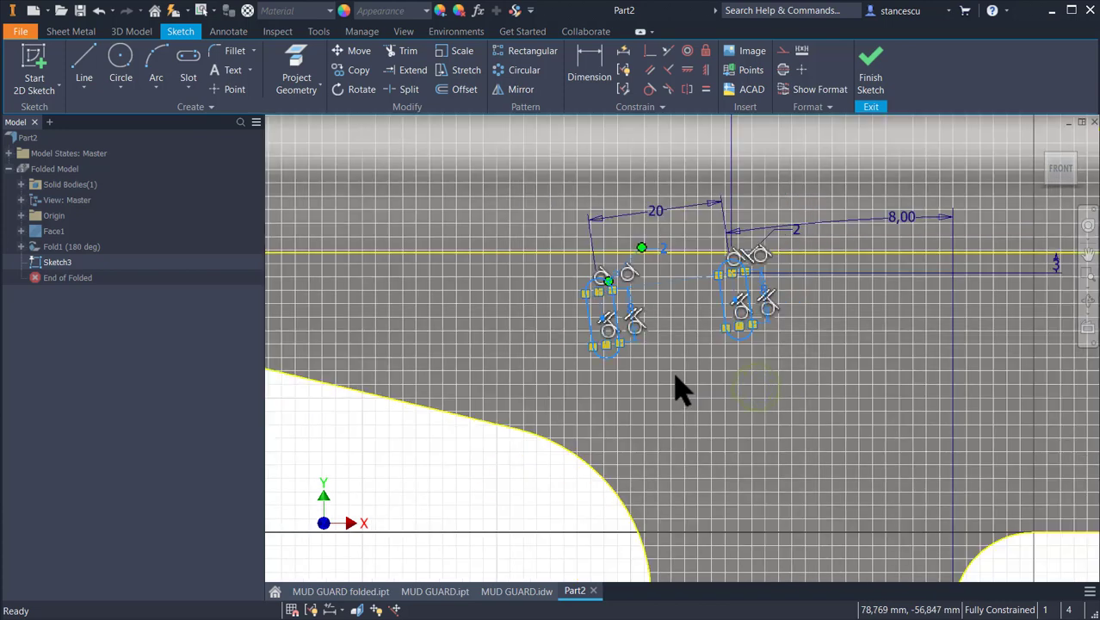
- Paste the slot pair into the sketch and move the copy down onto the guard's lower tab
click(705, 436)
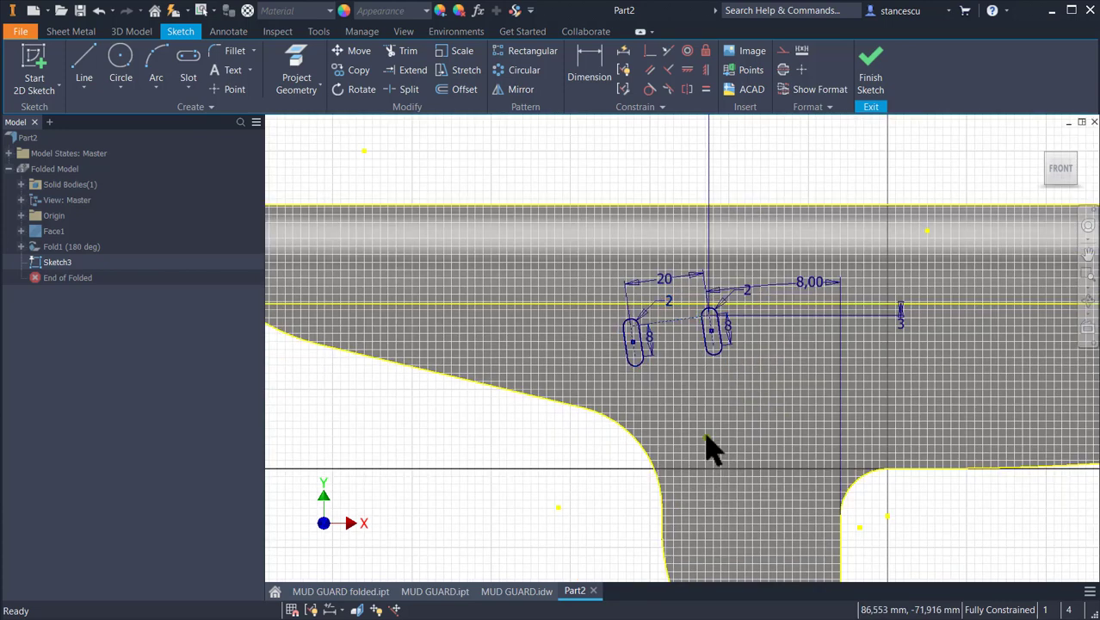
right_click(708, 439)
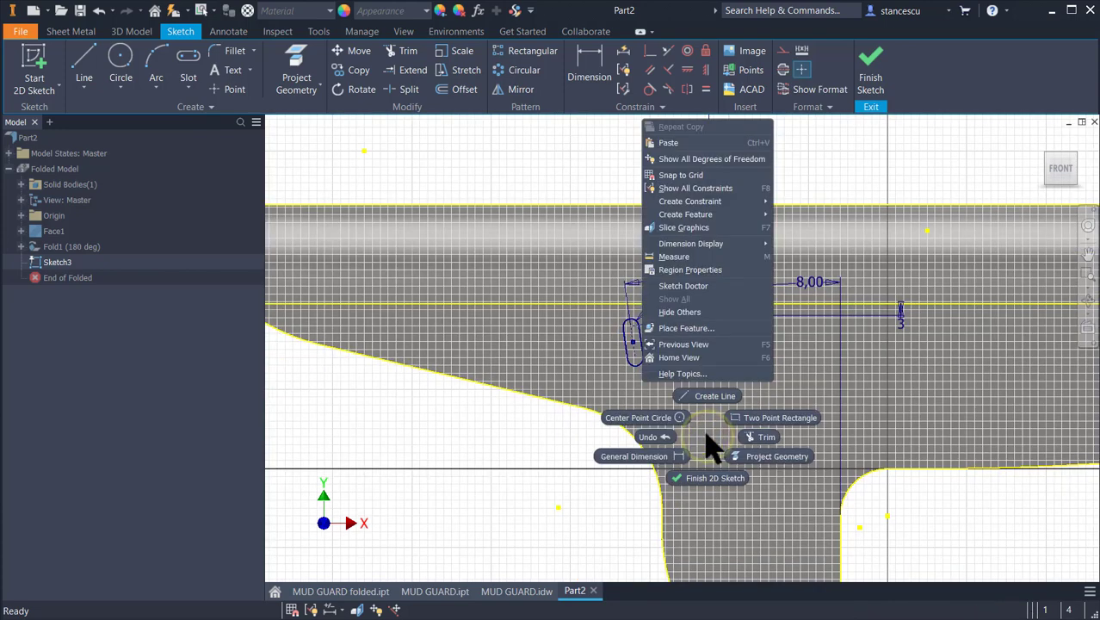
click(694, 144)
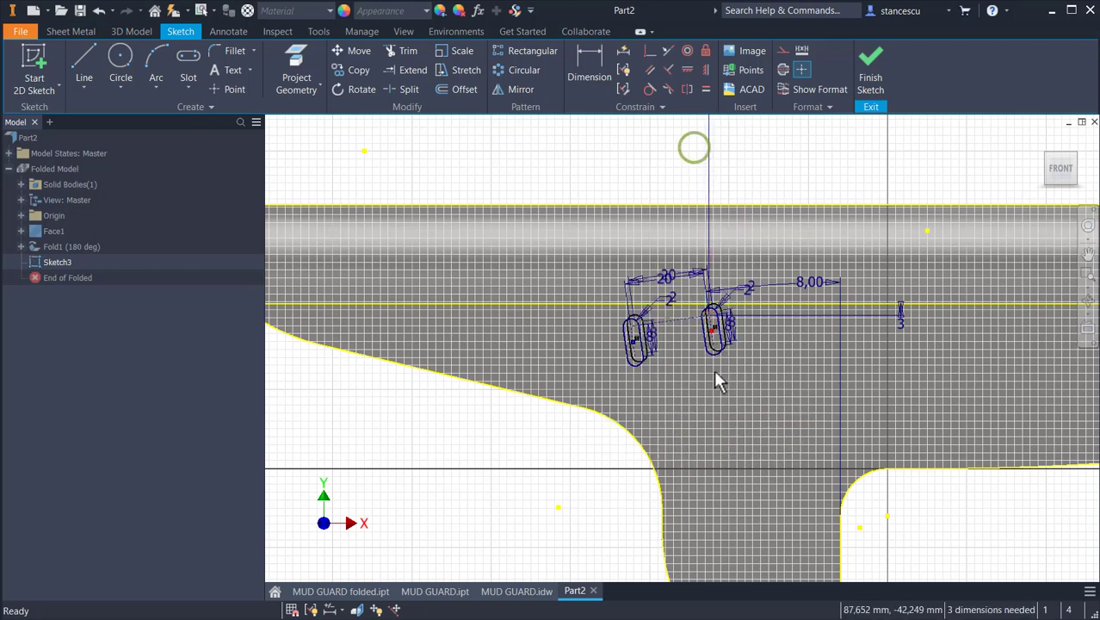
mouse_move(721, 338)
mouse_down()
mouse_move(781, 508)
mouse_move(768, 555)
mouse_up()
middle_drag(785, 486, 737, 311)
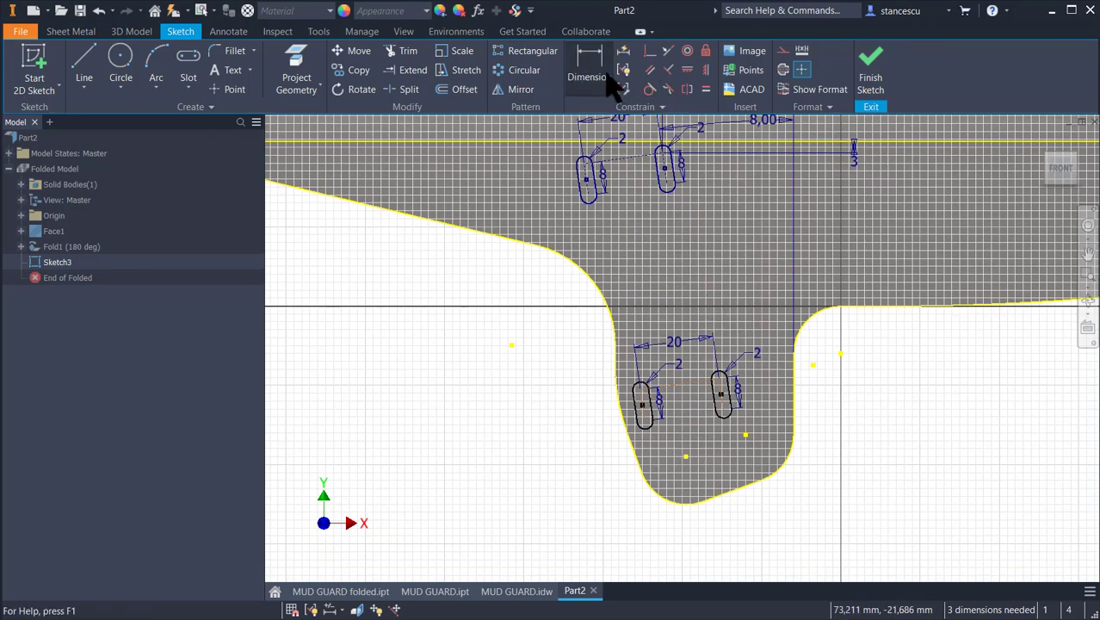
- Dimension the angle between the copied right slot's centreline and the tab's vertical edge as 20 degrees
click(583, 65)
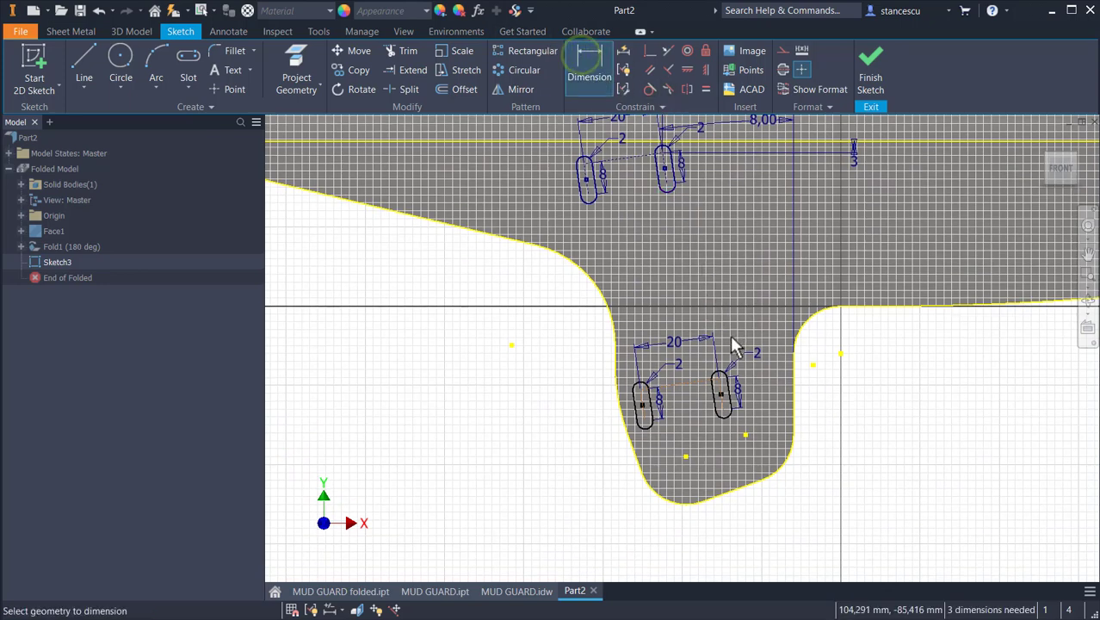
scroll(723, 400, up, 2)
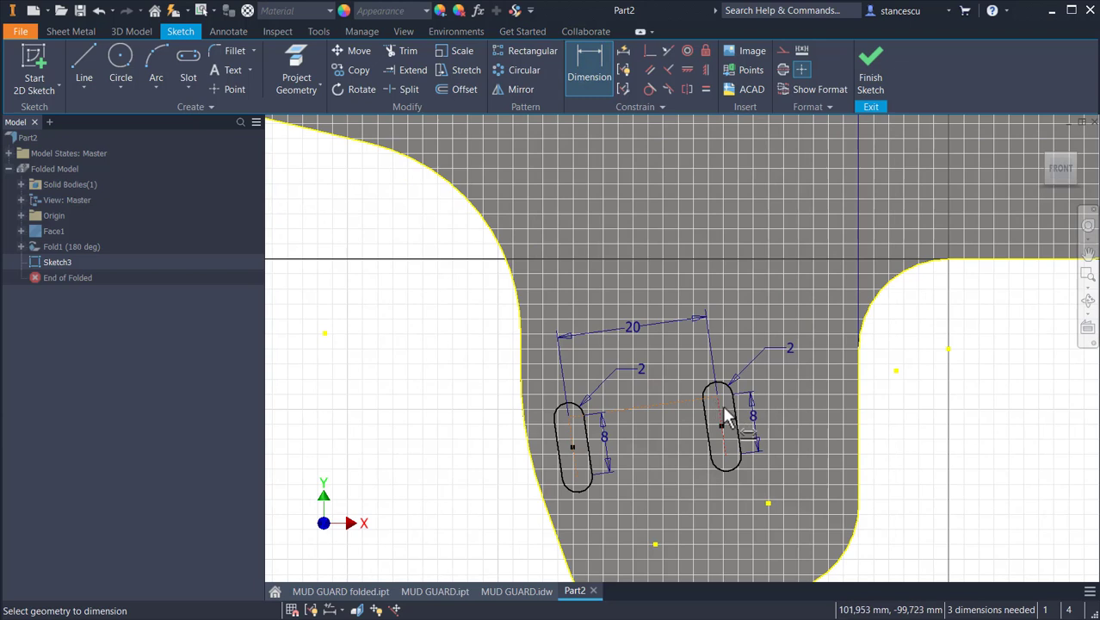
click(721, 412)
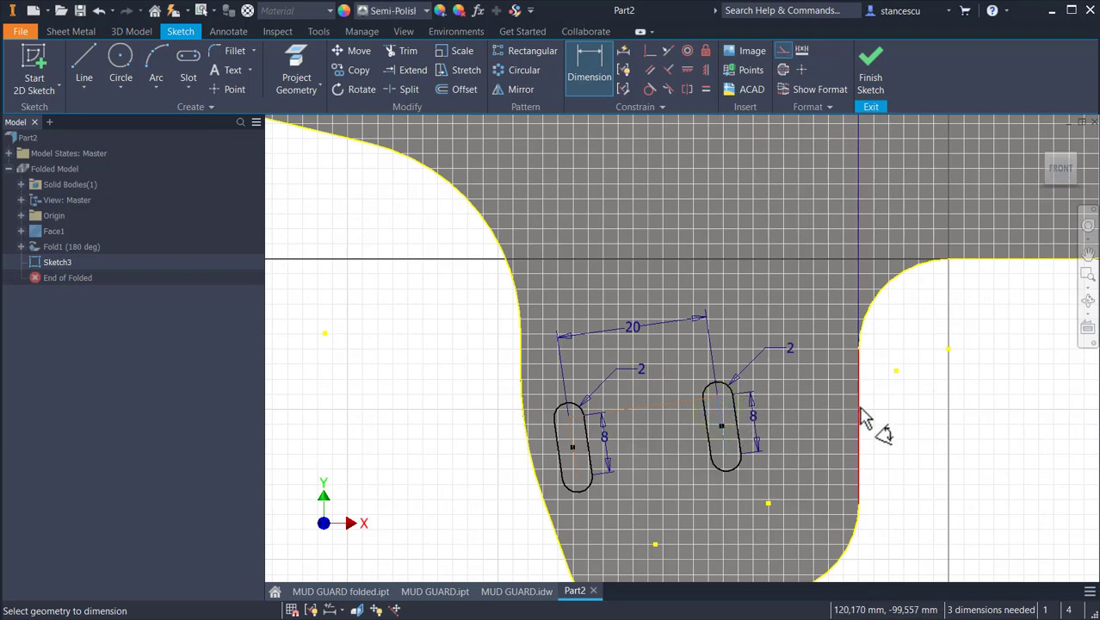
click(865, 417)
click(772, 216)
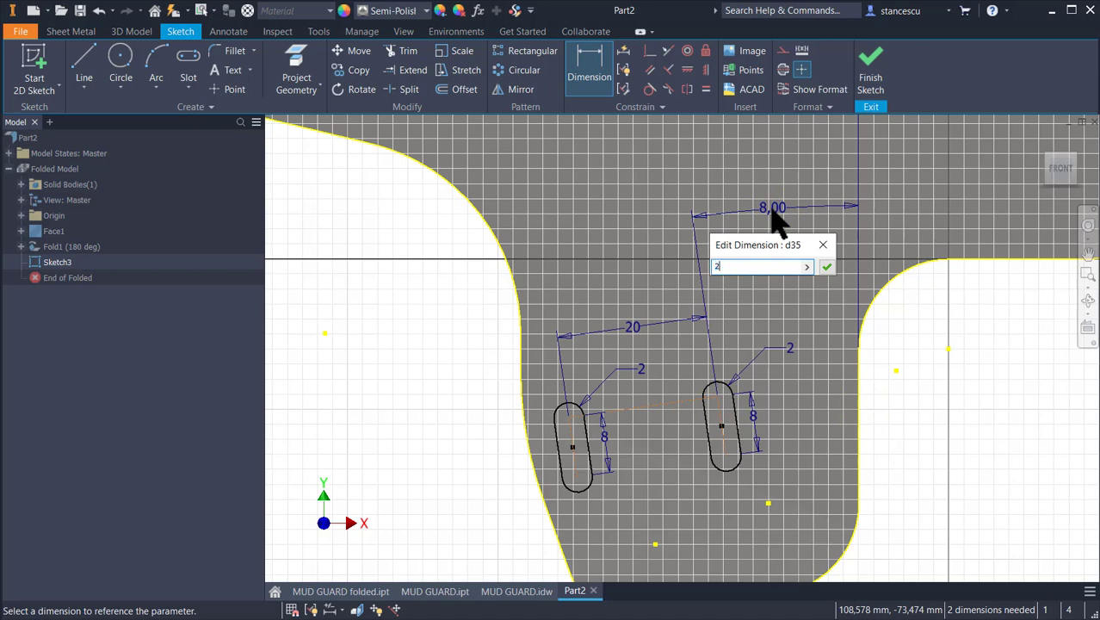
text(20)
key(Return)
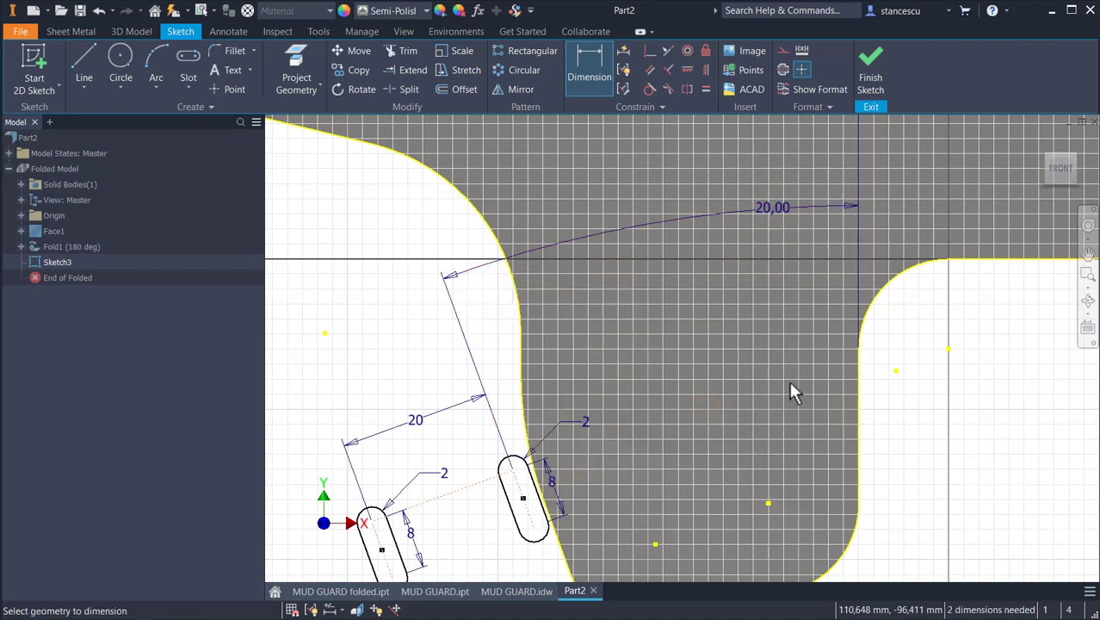
- Dimension the horizontal distance from the copied right slot's upper centre point to the tab's vertical edge as 17 mm
click(515, 472)
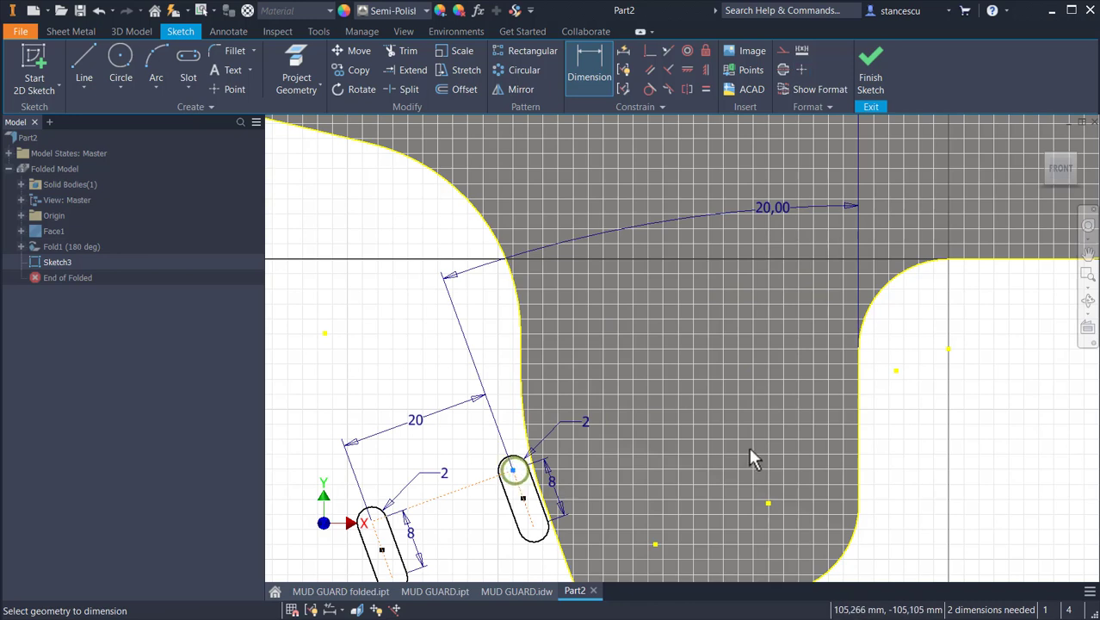
click(861, 469)
click(773, 301)
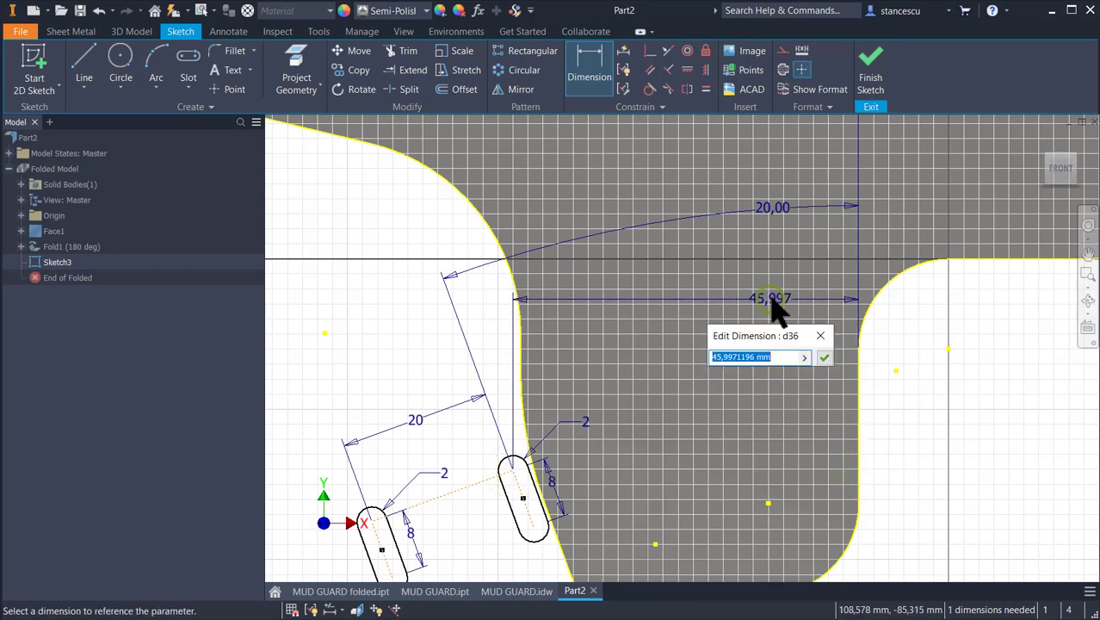
key(Return)
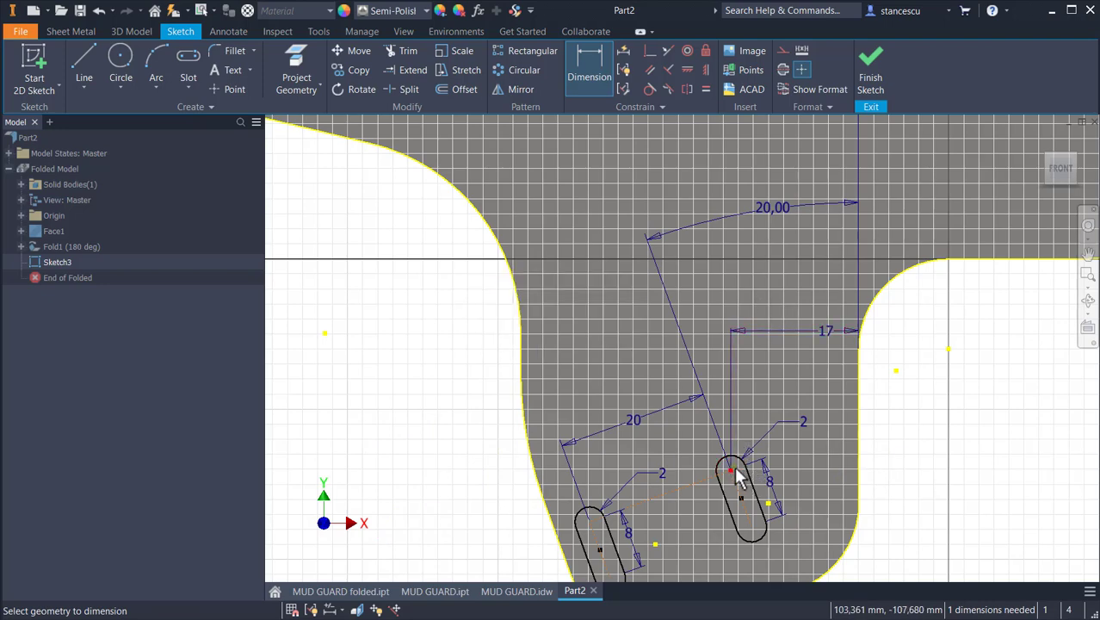
- Dimension the vertical distance from the horizontal bend edge to the copied right slot's upper centre point as 50 mm
scroll(916, 197, down, 3)
middle_drag(840, 216, 762, 349)
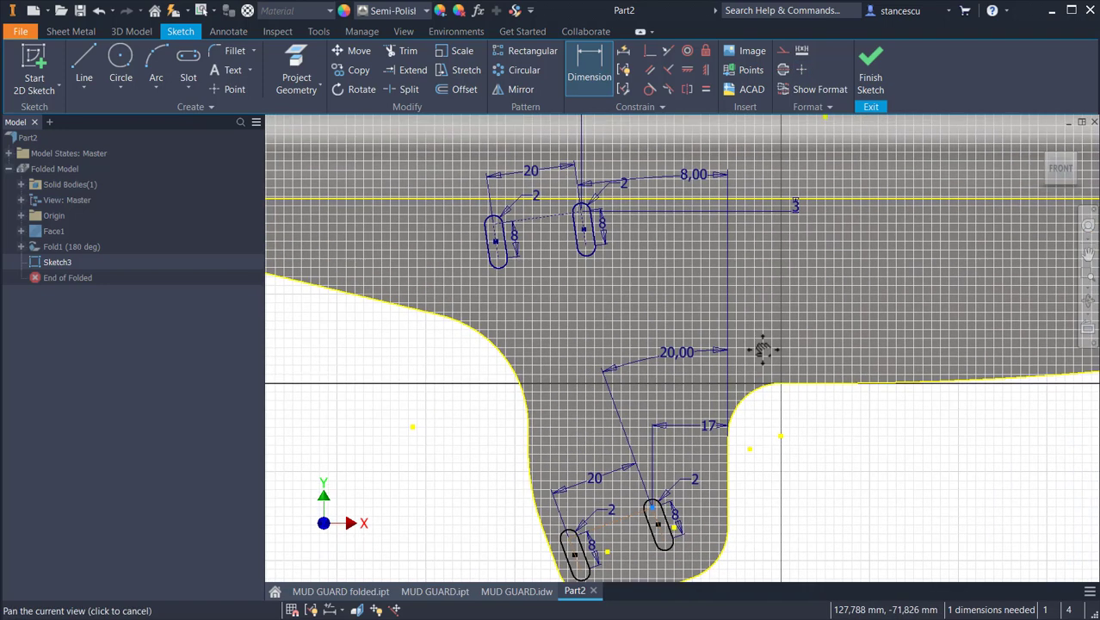
click(830, 217)
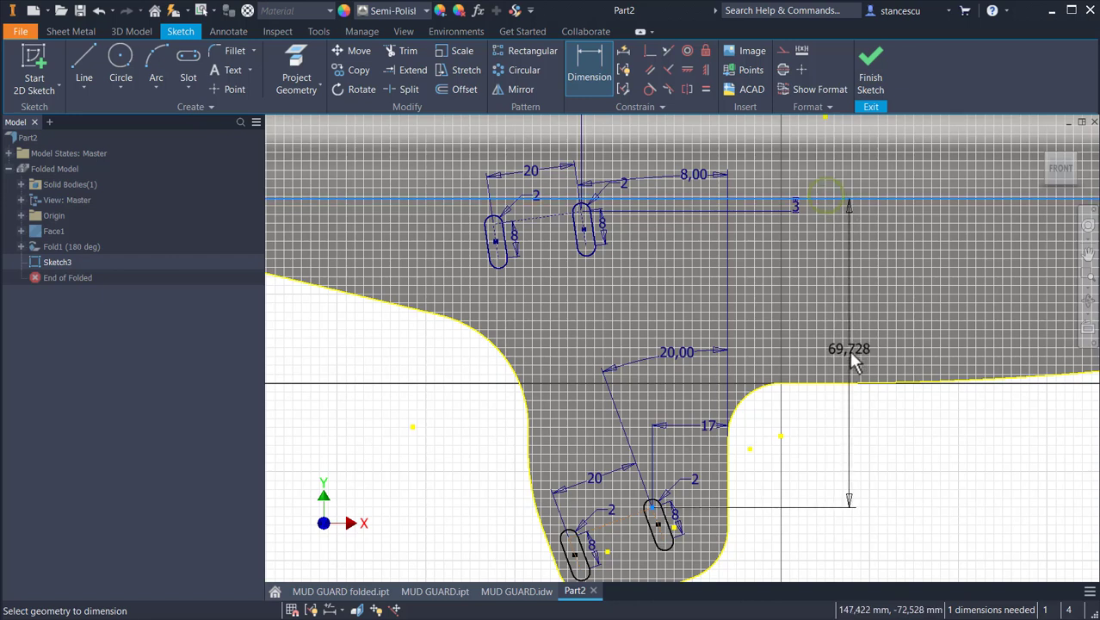
click(847, 351)
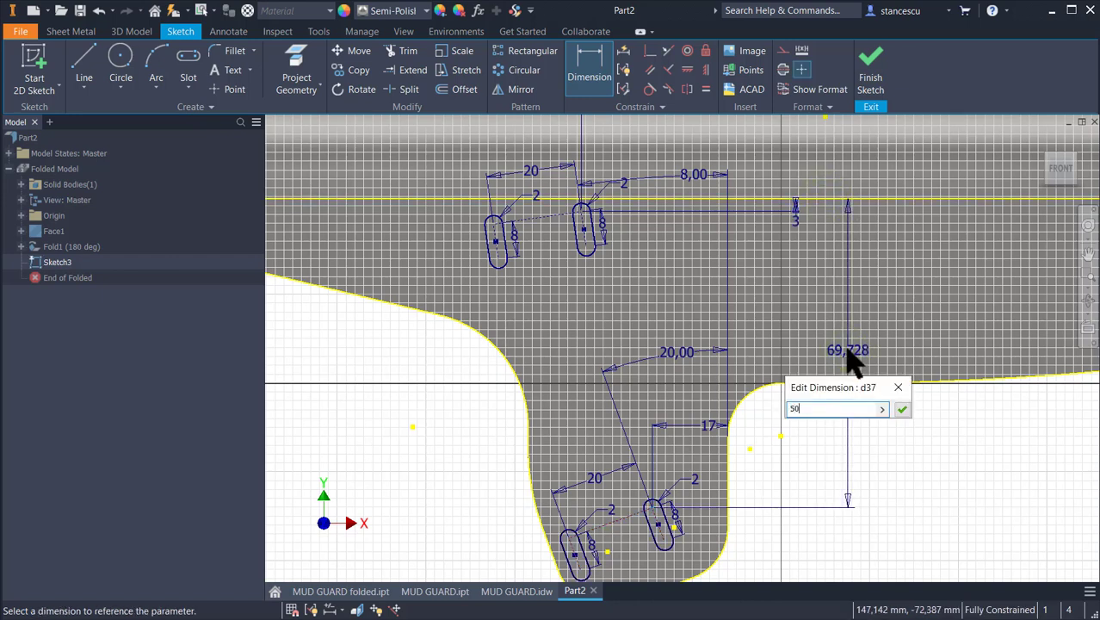
text(50)
key(Return)
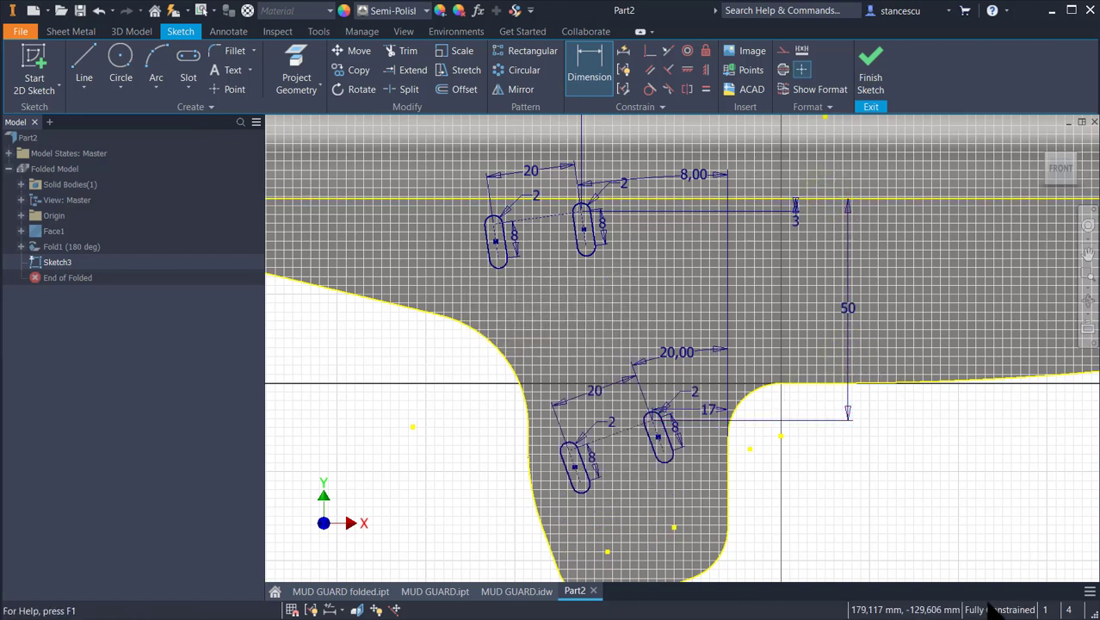
- Finish the sketch and select all four slot profiles as the shape of a sheet metal Cut
click(878, 69)
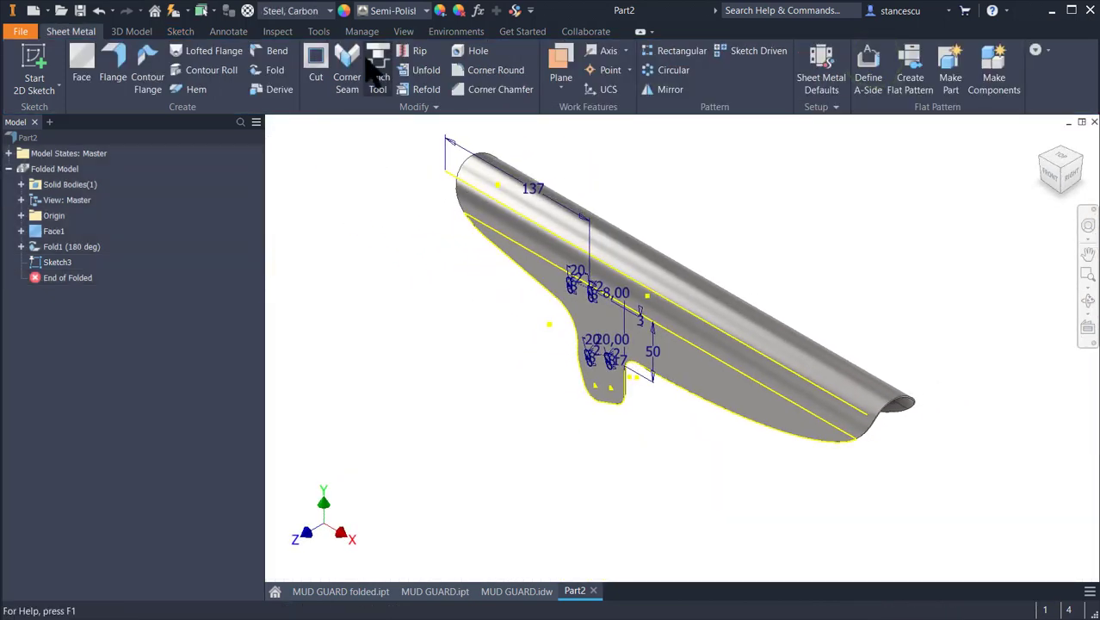
click(316, 67)
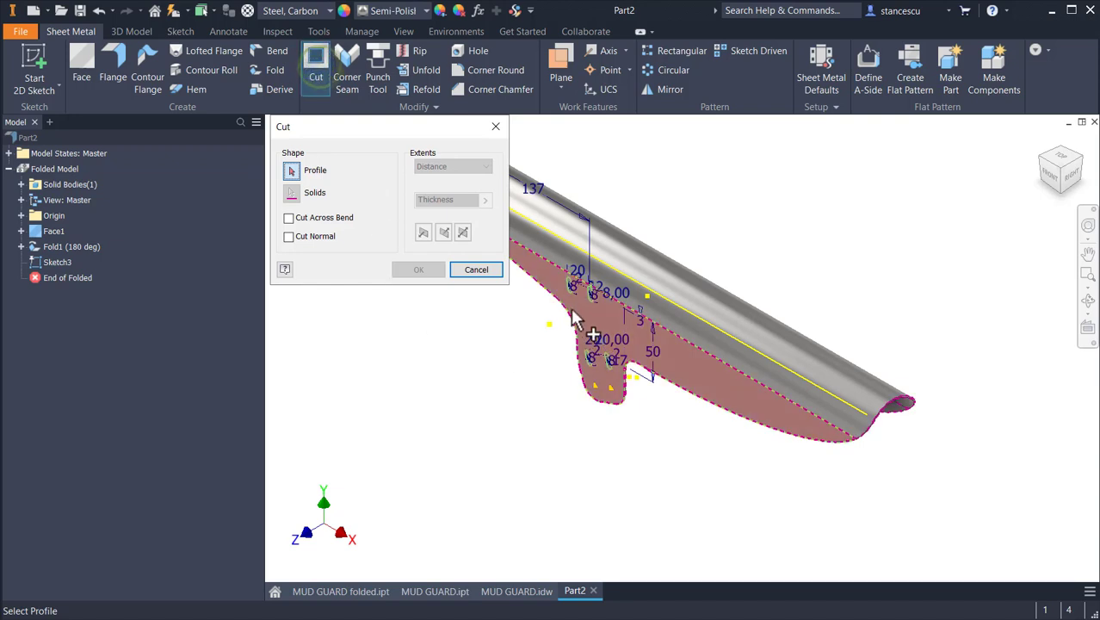
scroll(577, 319, up, 3)
scroll(577, 321, up, 1)
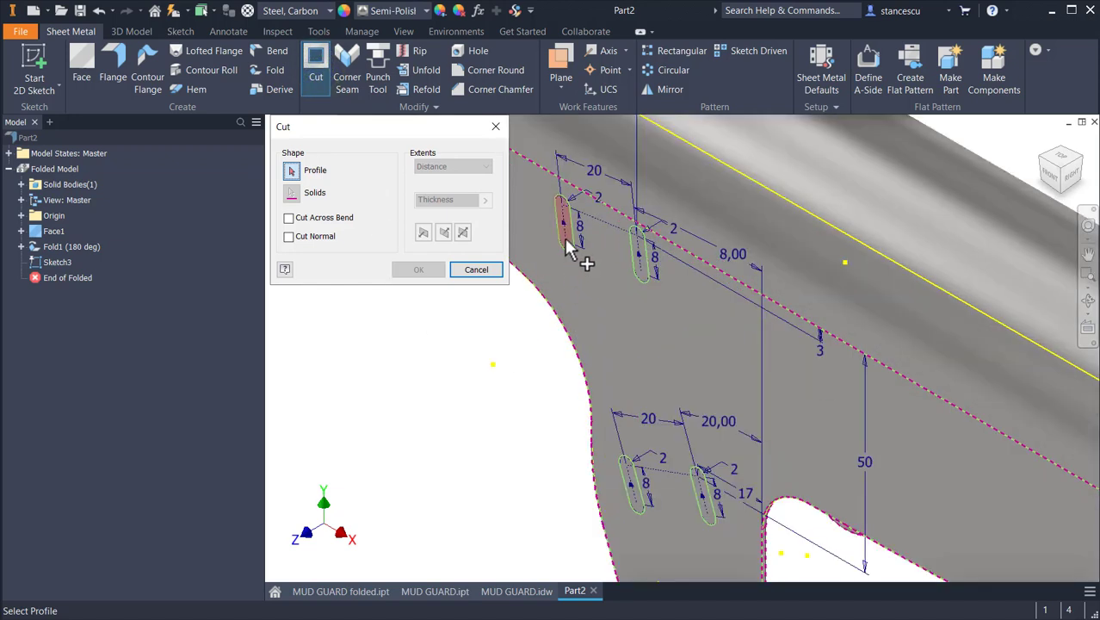
click(566, 245)
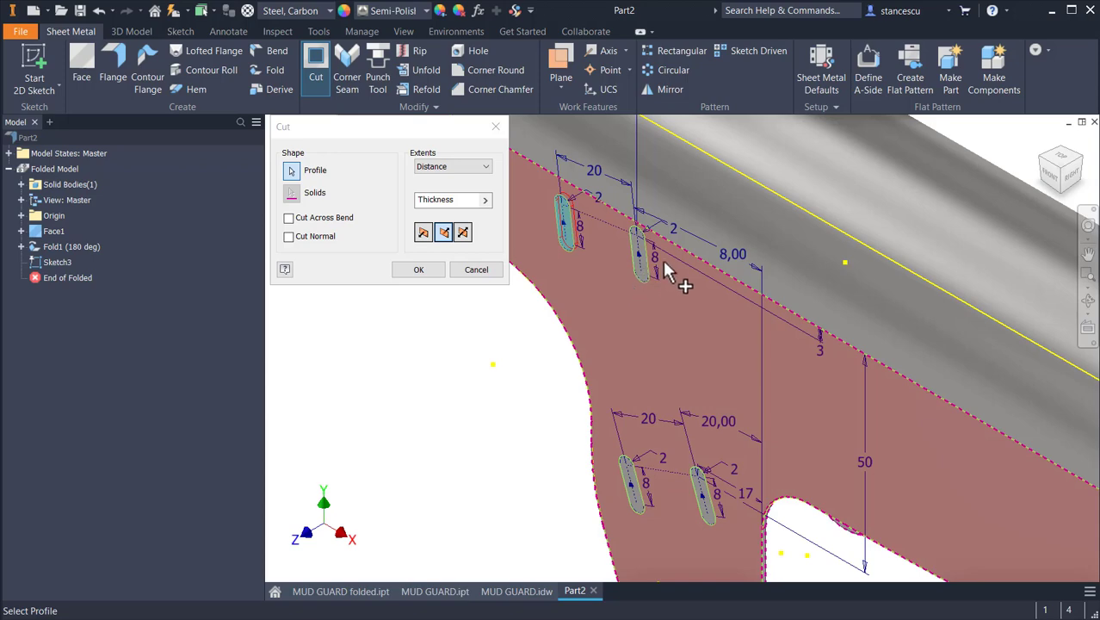
scroll(645, 275, up, 2)
click(630, 281)
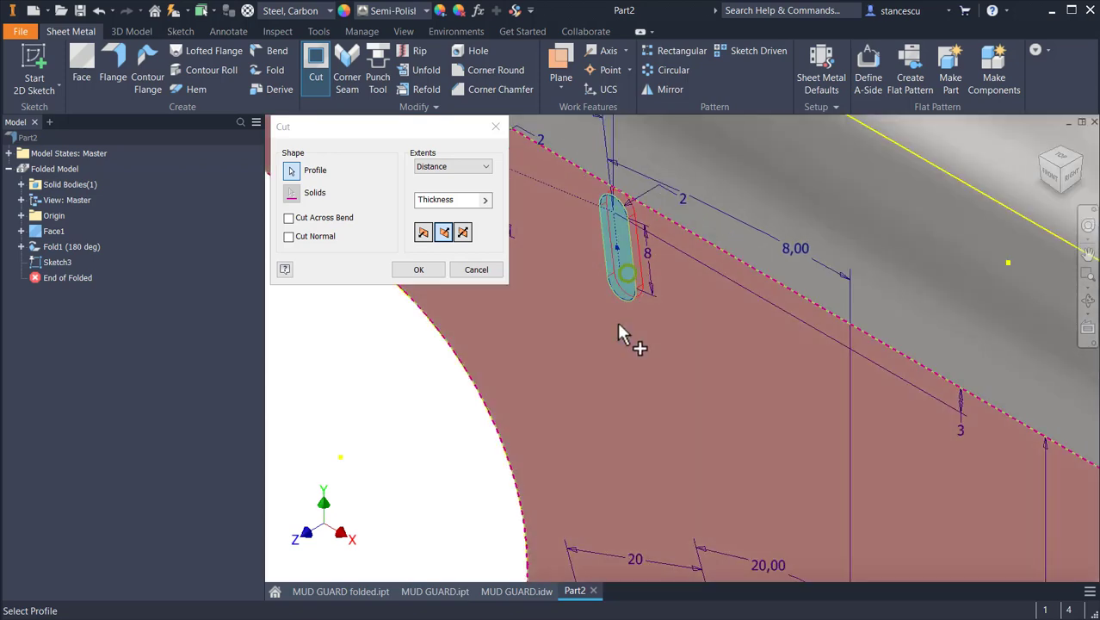
scroll(617, 323, down, 3)
scroll(639, 426, up, 3)
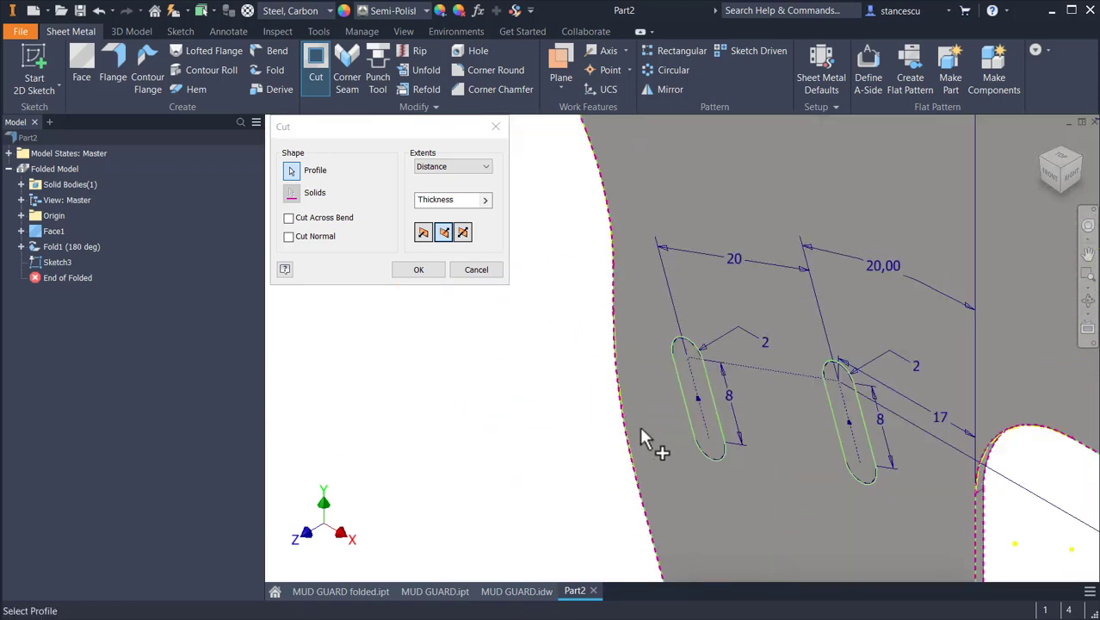
click(697, 388)
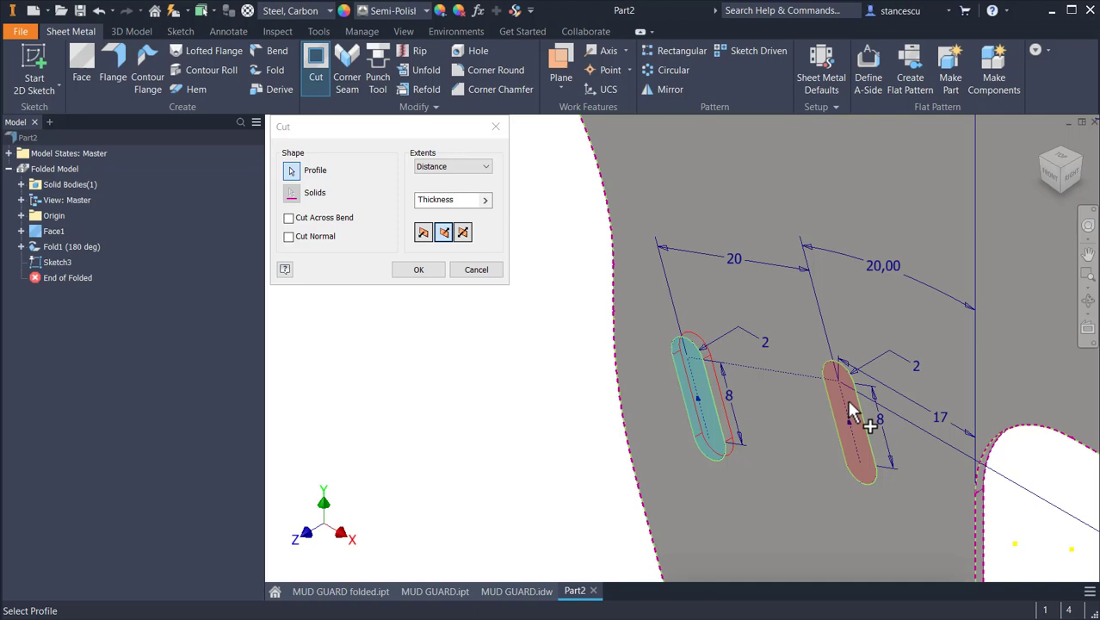
click(849, 405)
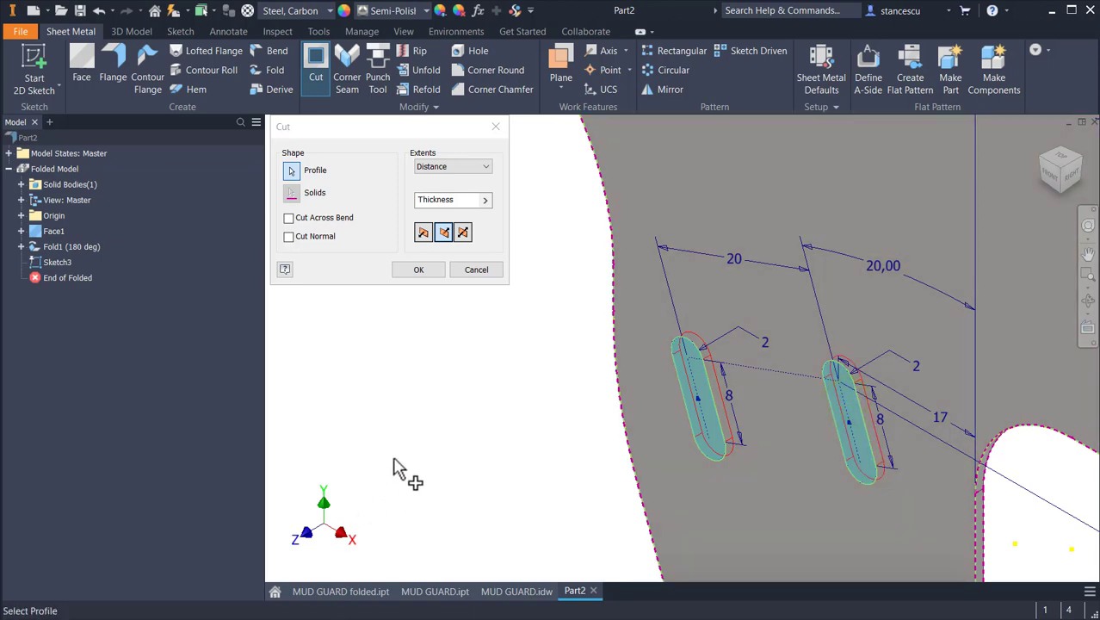
- Cut the four slots through both sides of the folded guard with the extents set to All
click(485, 202)
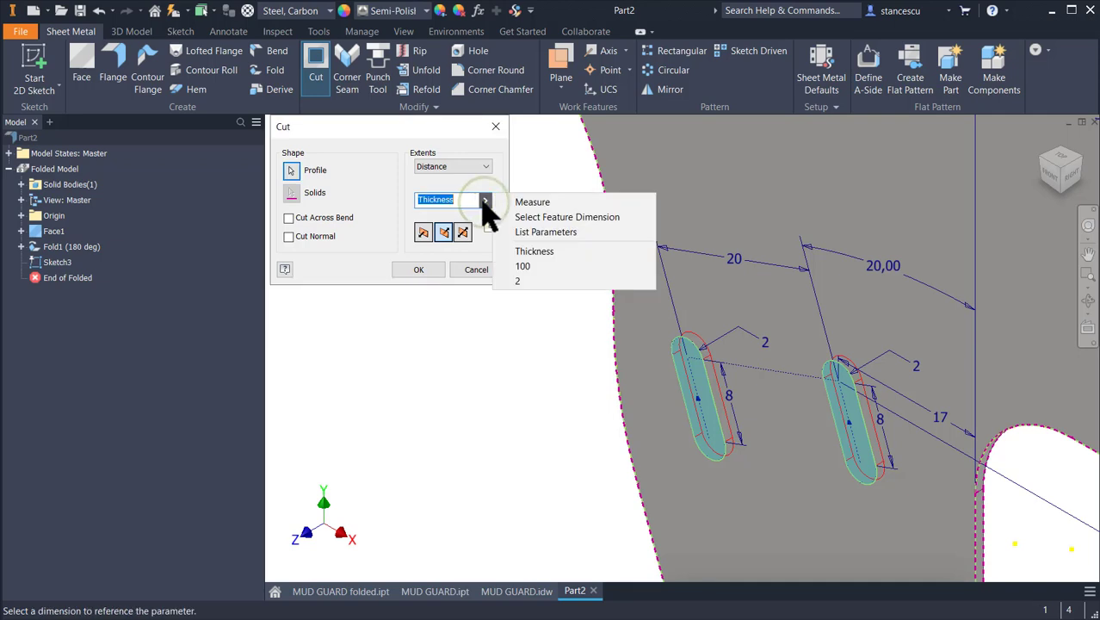
click(451, 198)
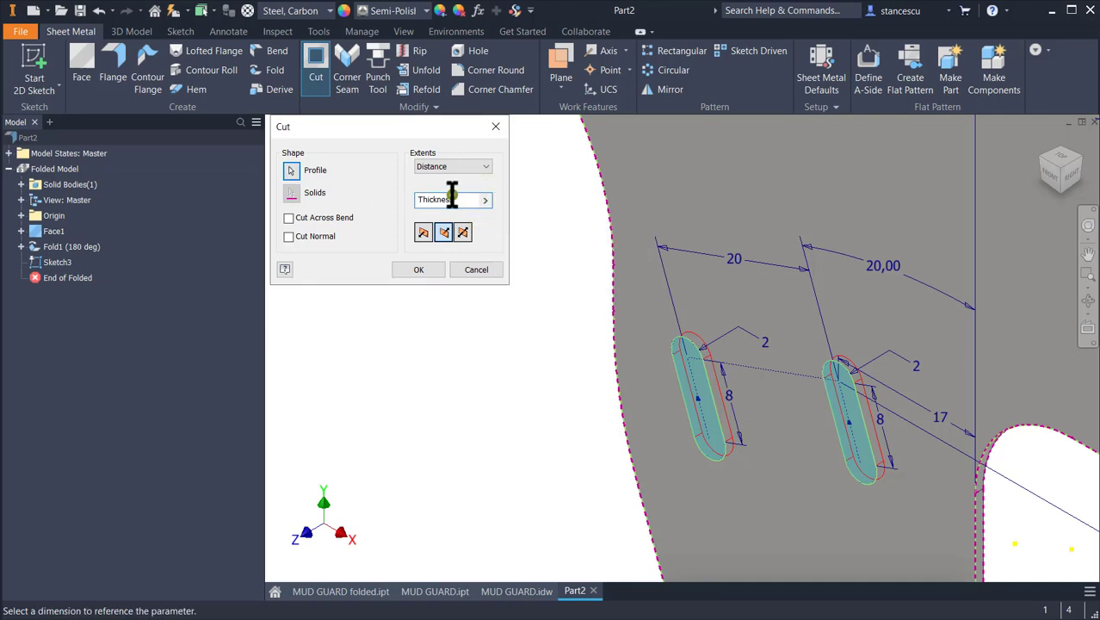
click(486, 167)
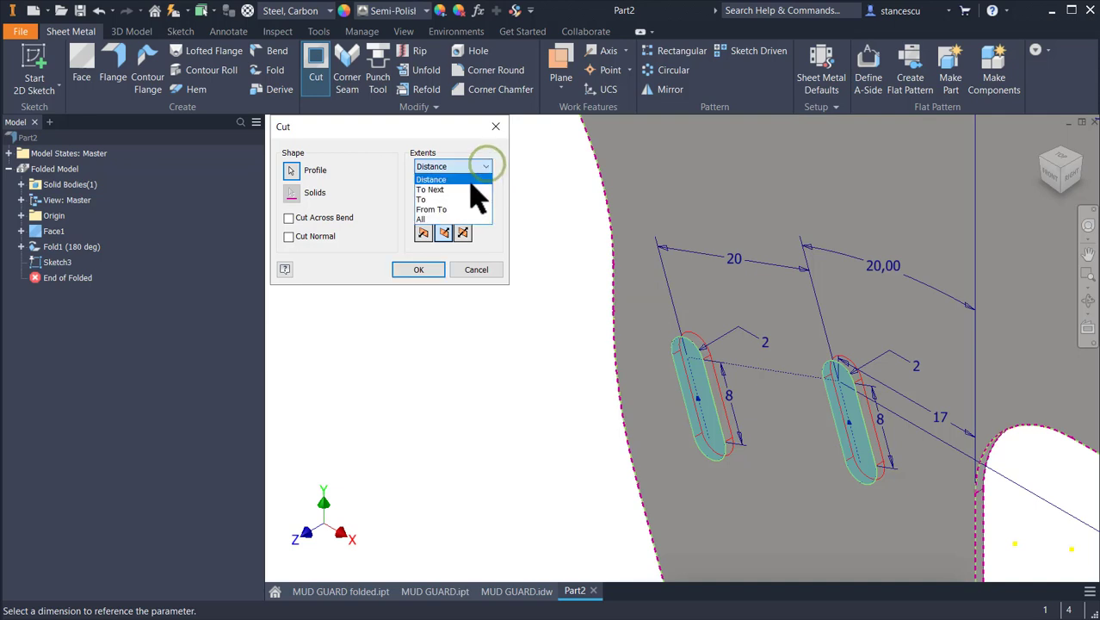
click(444, 219)
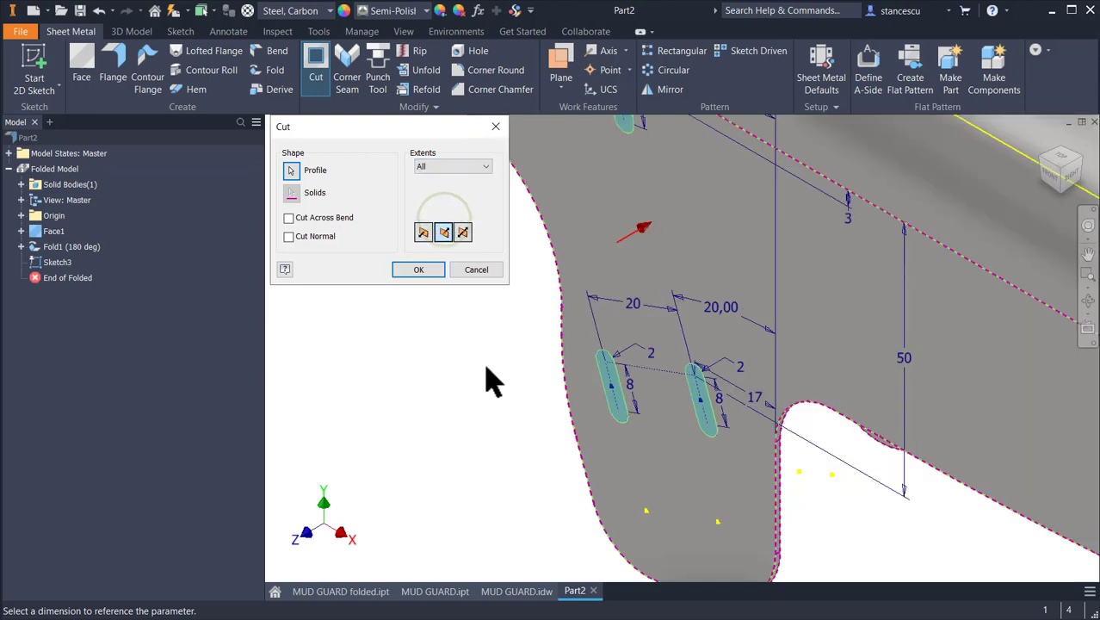
scroll(491, 384, up, 3)
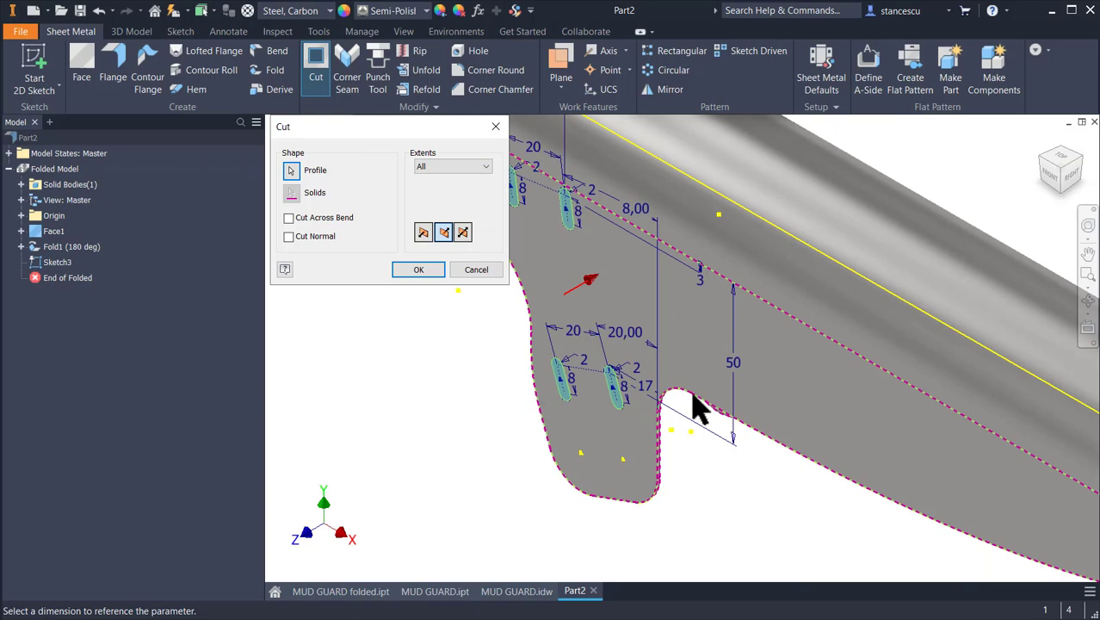
shift+middle_drag(692, 394, 824, 393)
shift+middle_drag(881, 337, 882, 341)
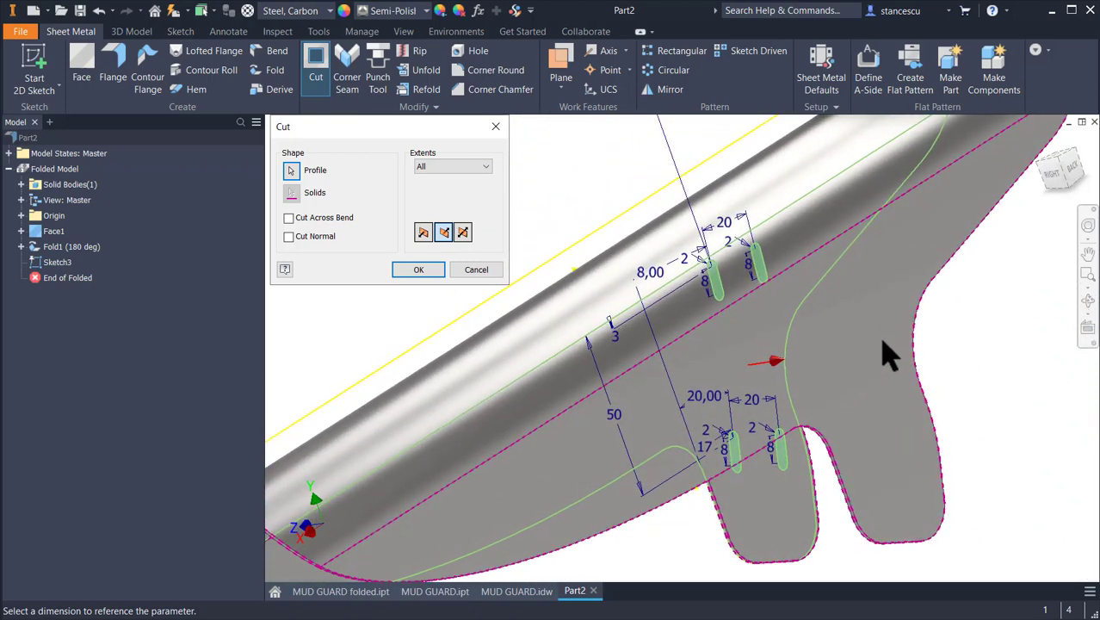
click(418, 269)
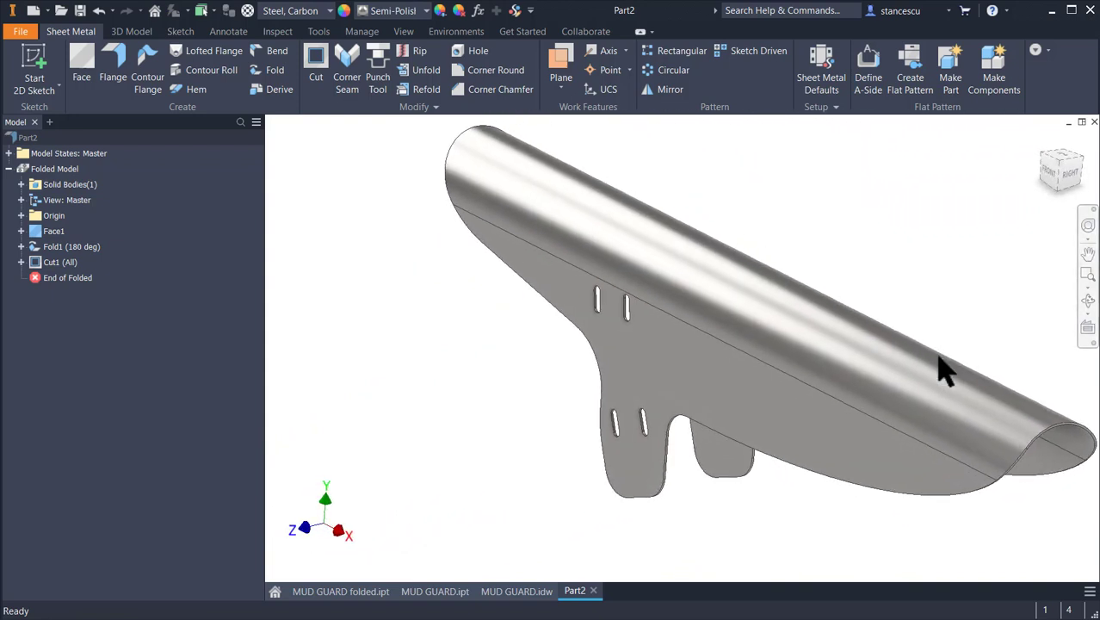
key(F6)
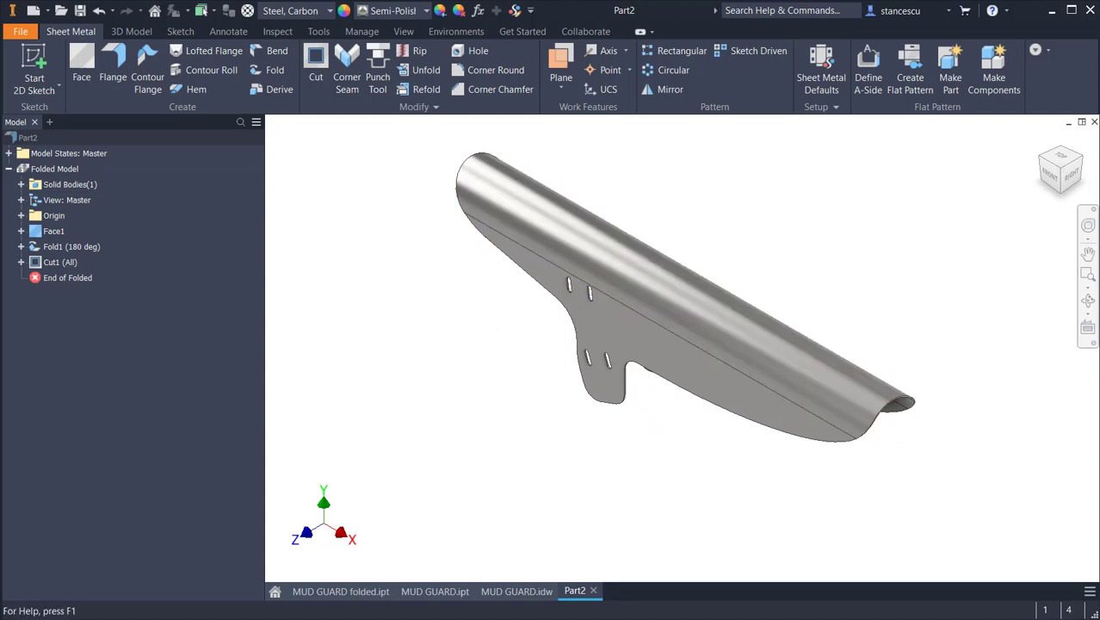
- Consult the MUD GUARD drawing for the two top holes, and start a sketch on Part2's XZ plane, viewed from the top
click(20, 215)
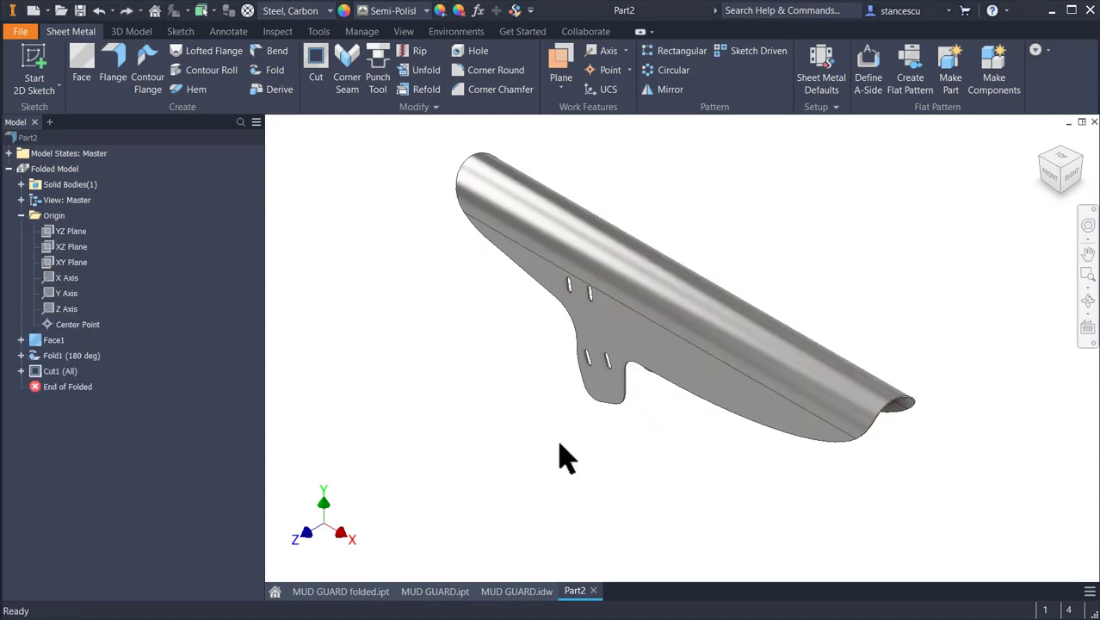
click(515, 591)
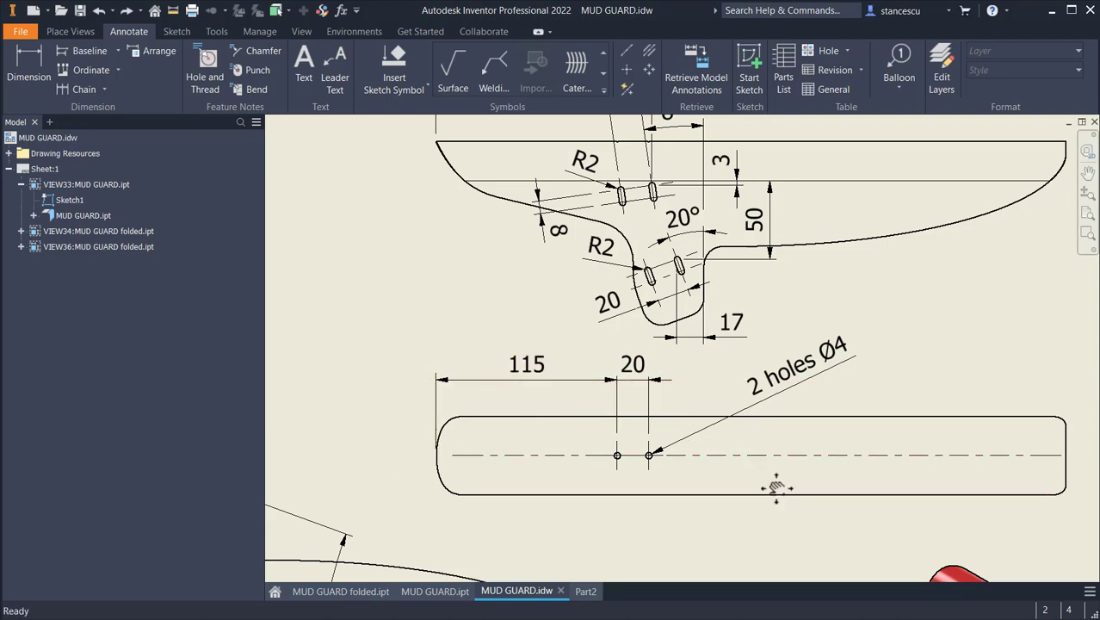
middle_drag(777, 487, 600, 325)
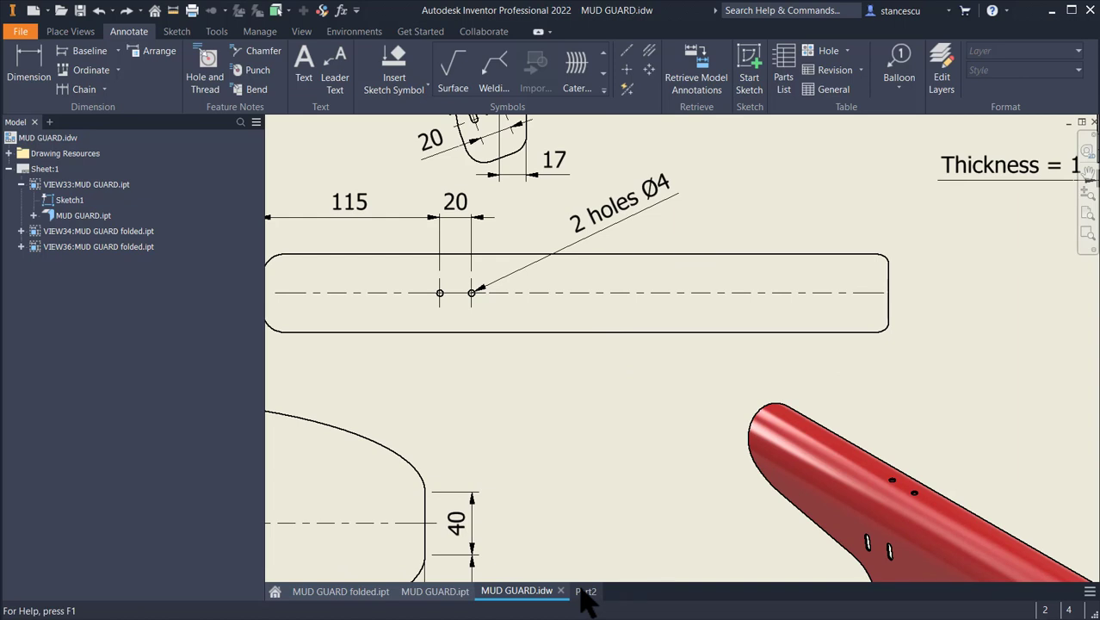
middle_drag(618, 409, 727, 433)
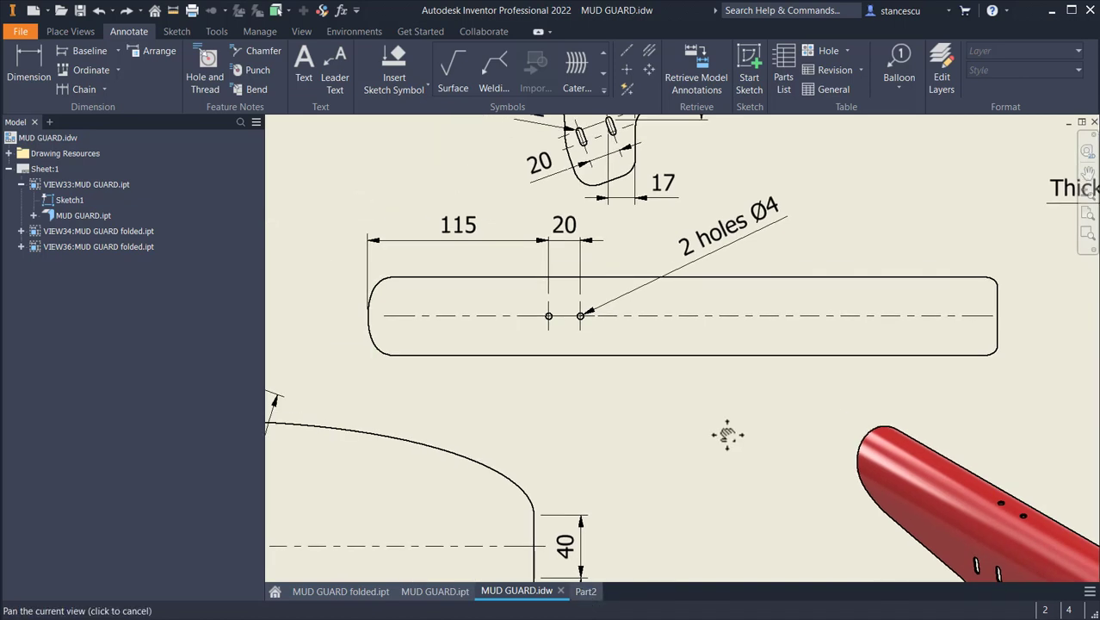
click(585, 591)
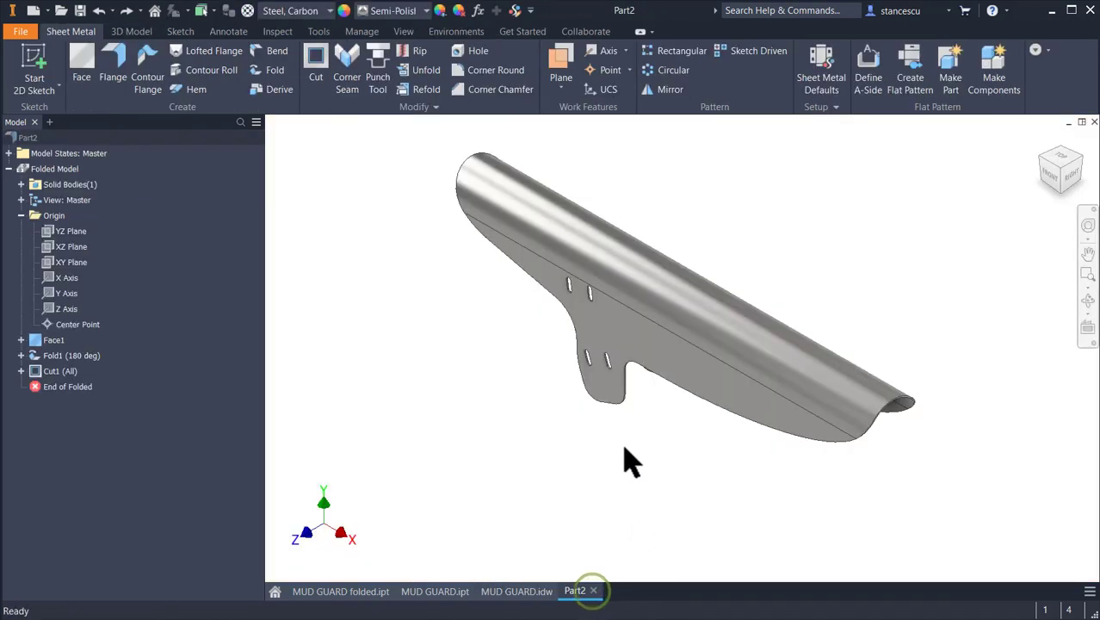
click(71, 246)
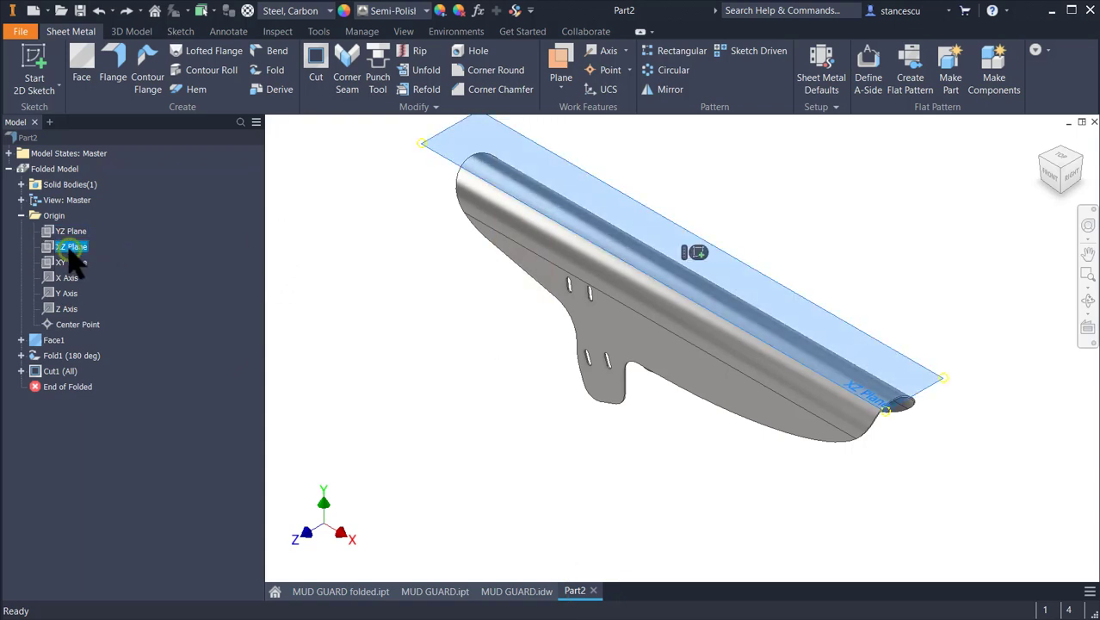
click(697, 252)
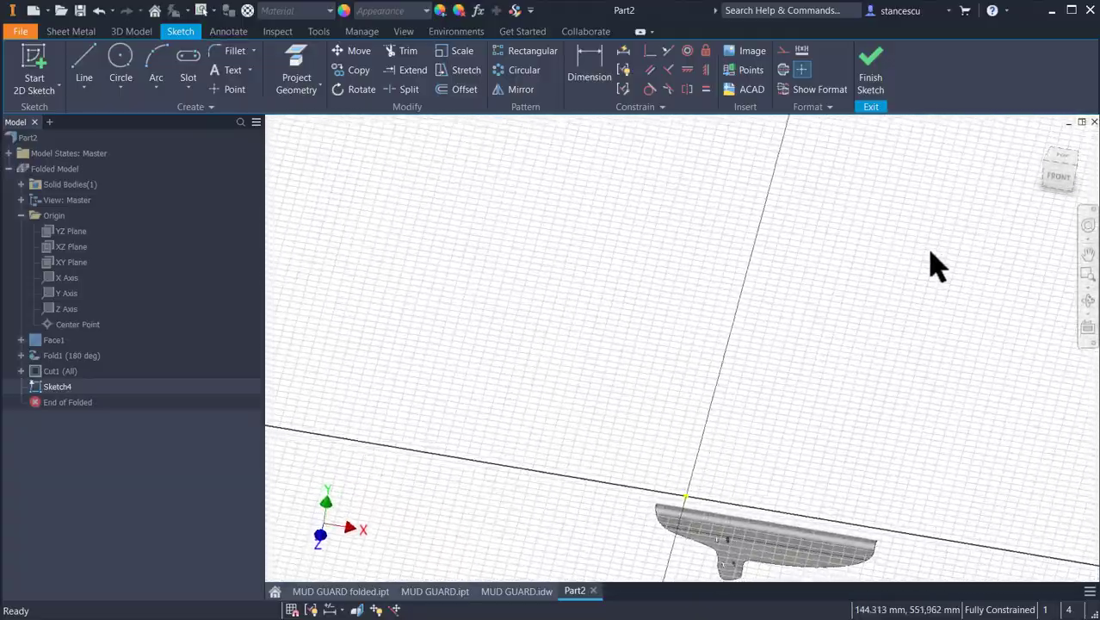
click(1061, 162)
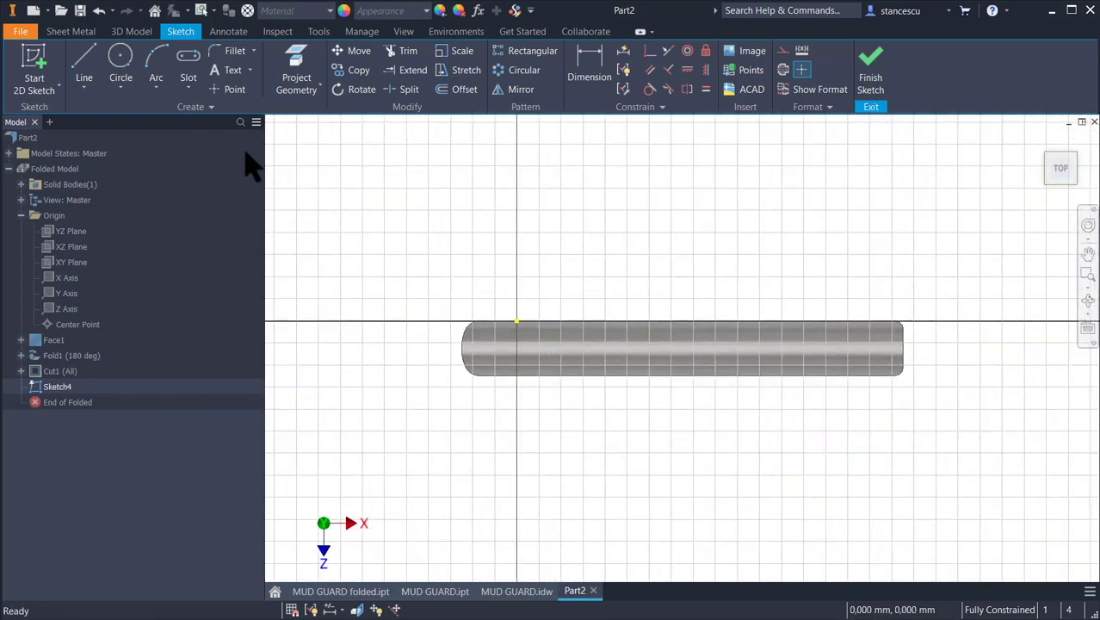
click(86, 57)
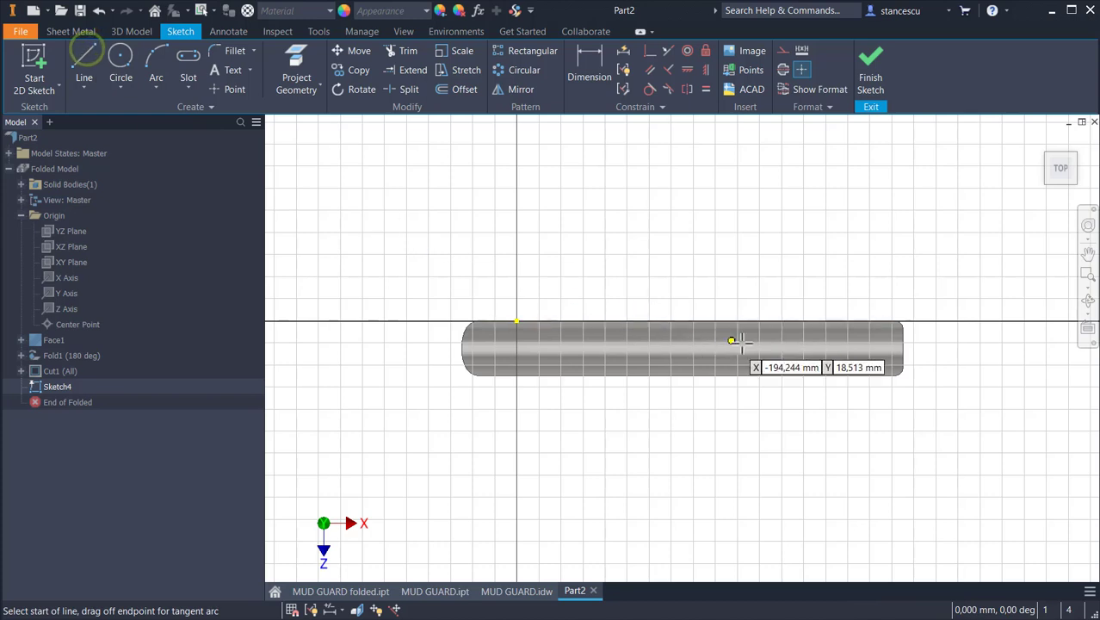
click(903, 347)
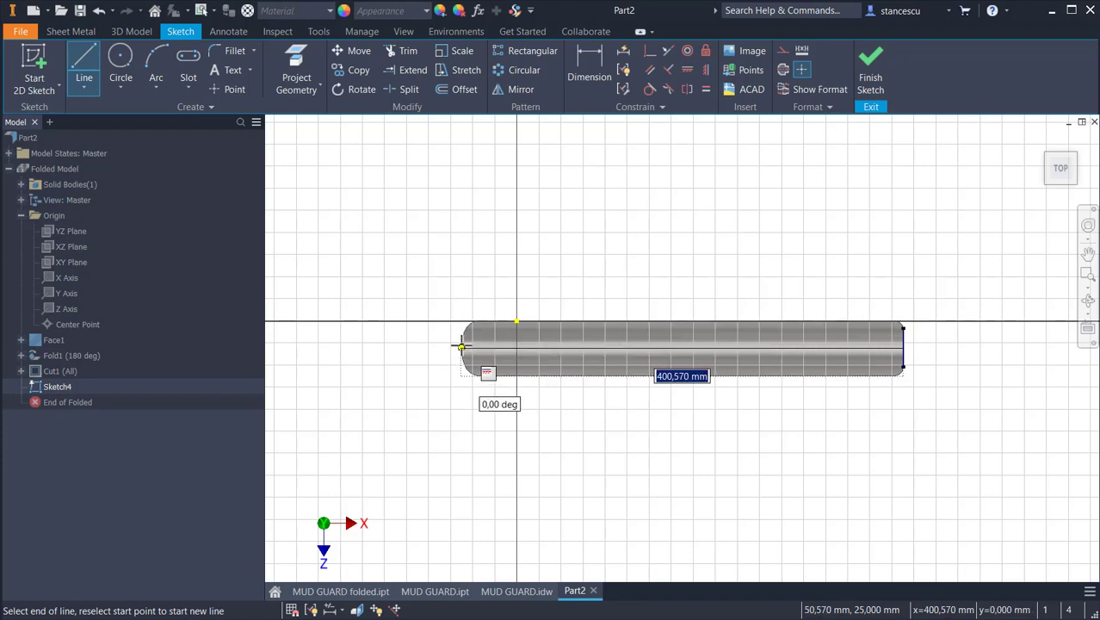
scroll(460, 344, up, 5)
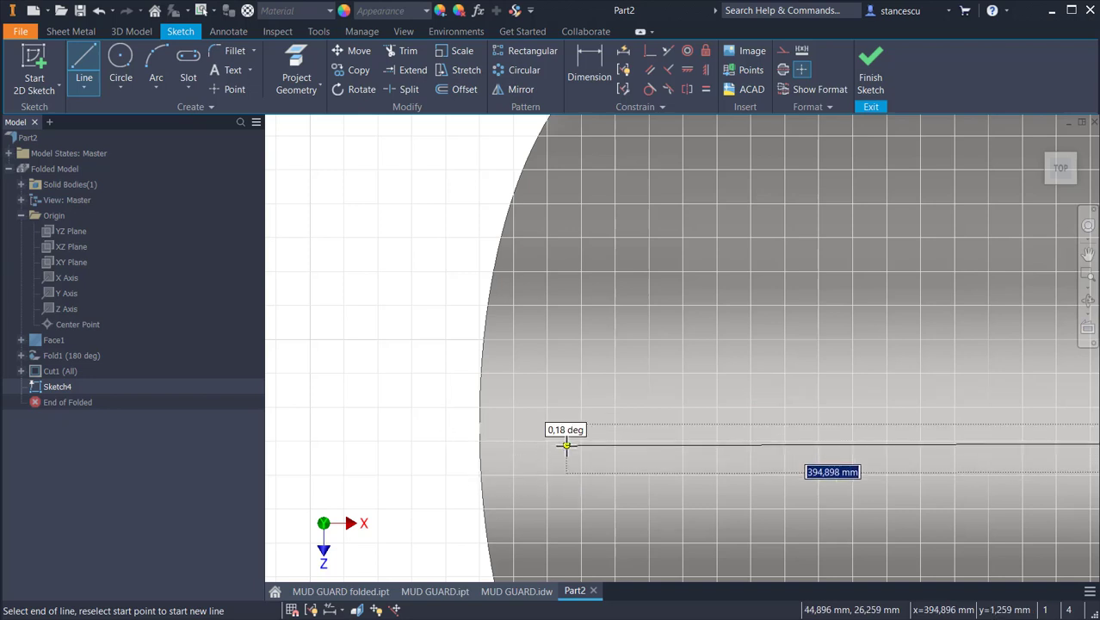
key(Escape)
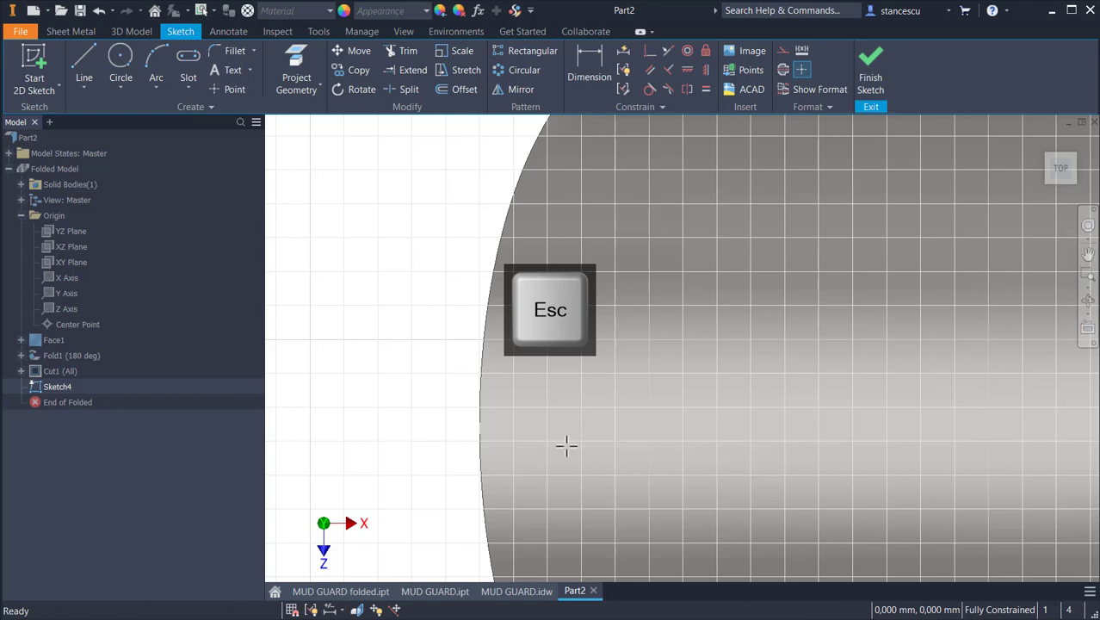
- Project the guard's curved end edge into the sketch
click(293, 59)
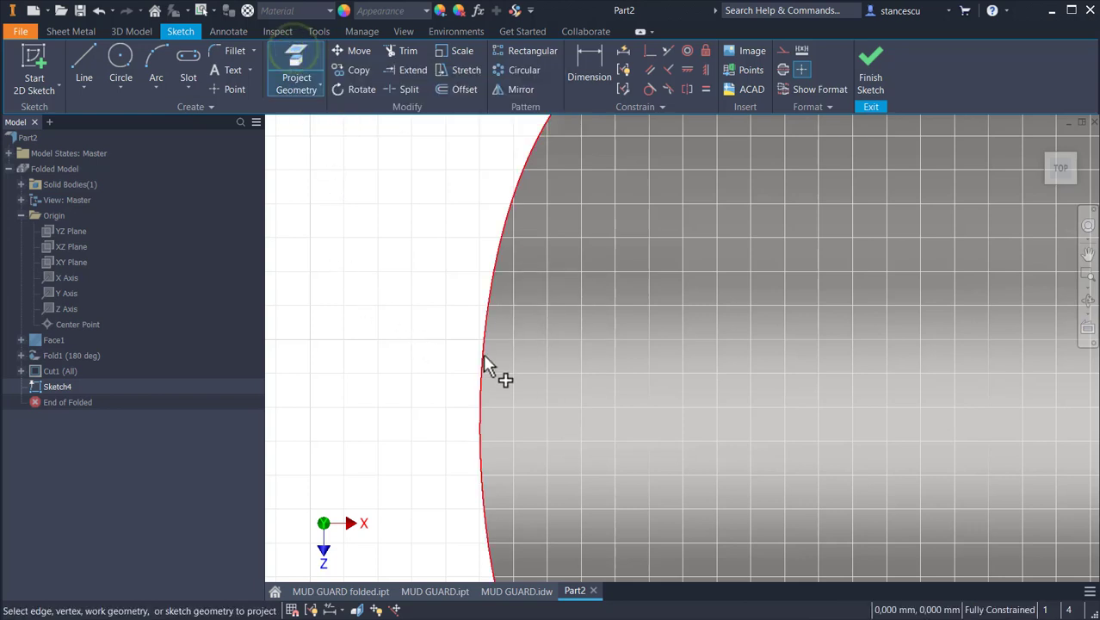
scroll(403, 359, up, 4)
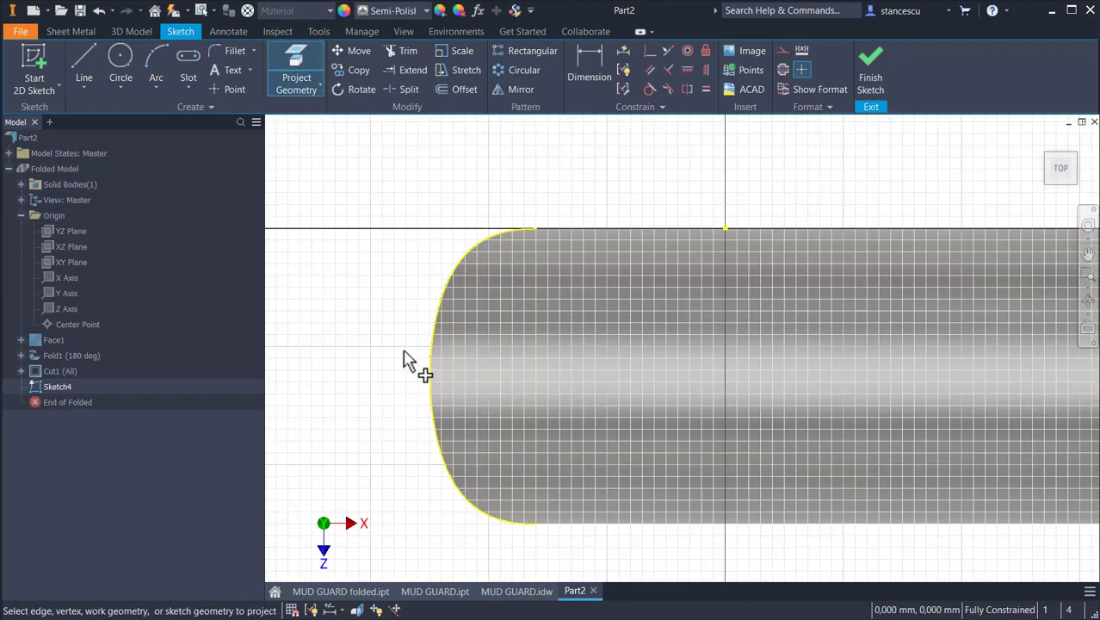
scroll(403, 351, up, 3)
middle_drag(721, 460, 638, 462)
scroll(639, 472, up, 3)
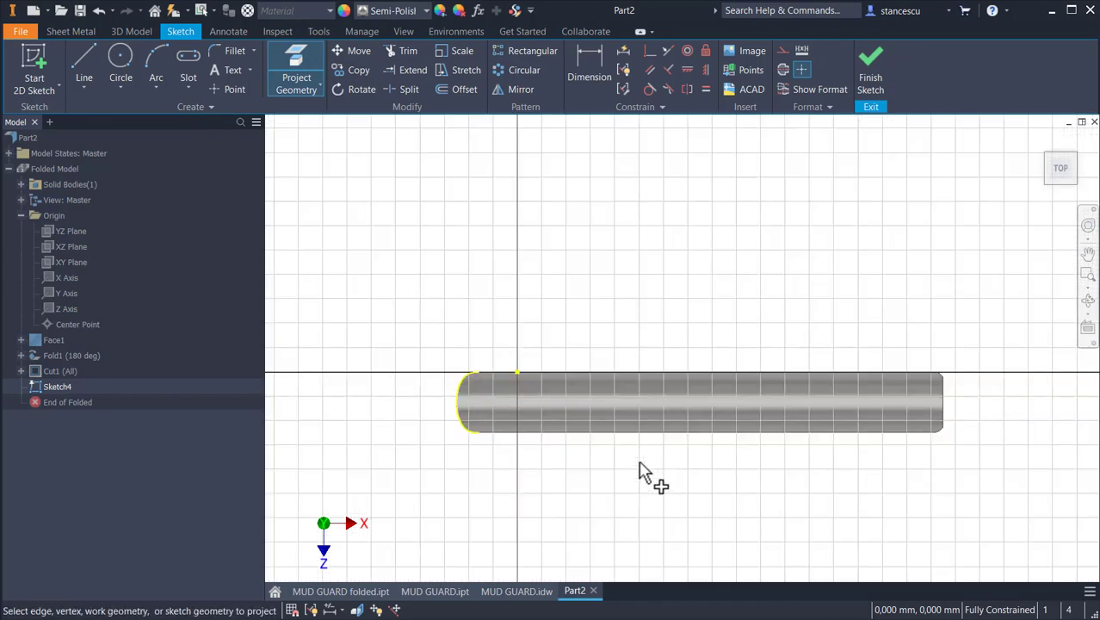
- Draw a horizontal line about 400 mm long from the midpoint of the straight end edge to the projected curved end
click(81, 68)
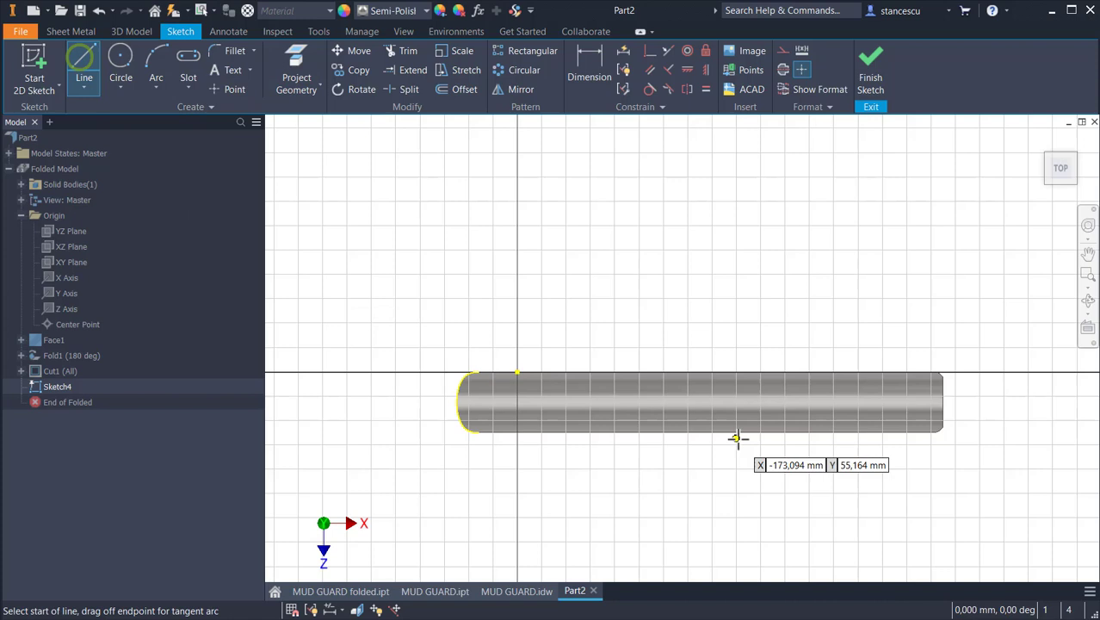
click(943, 400)
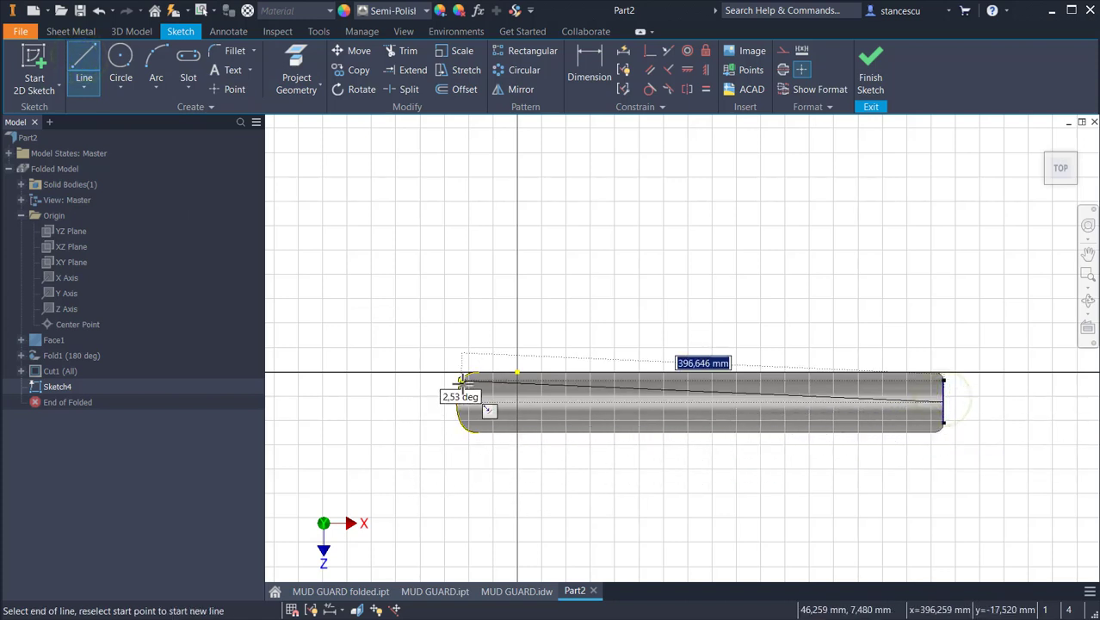
scroll(460, 379, down, 3)
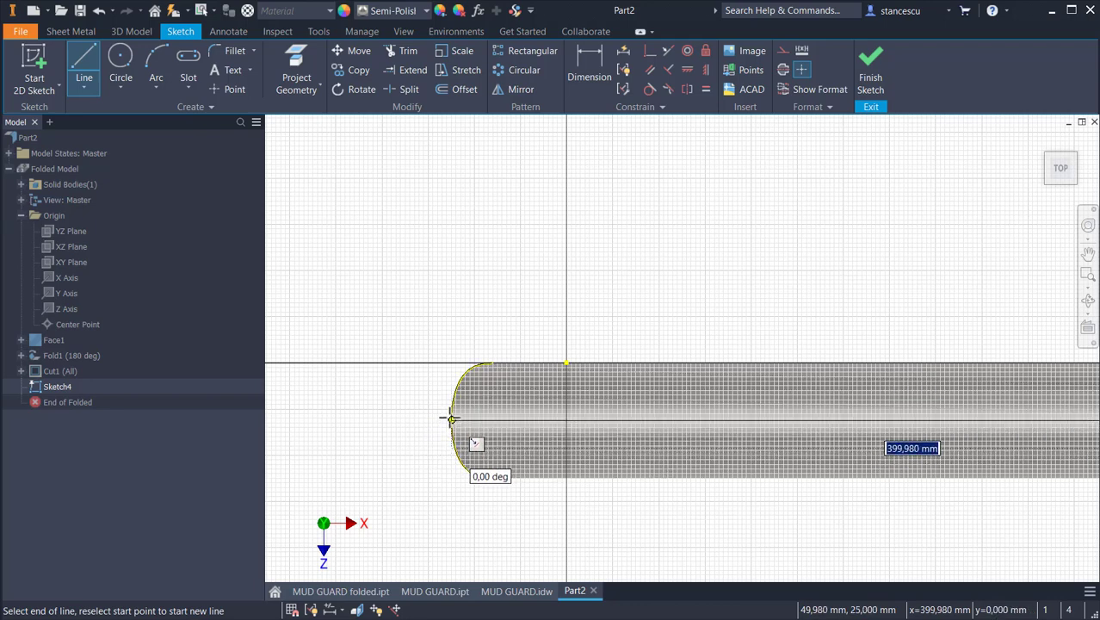
double_click(451, 419)
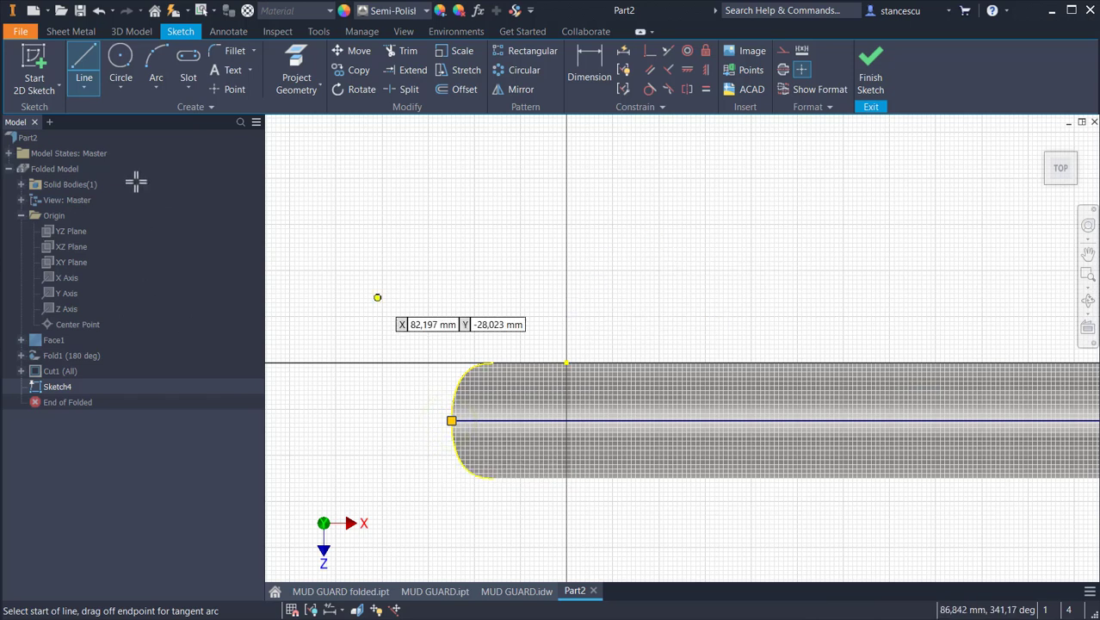
- Place two sketch points about 47 mm apart on the horizontal line for the top hole centres
click(233, 89)
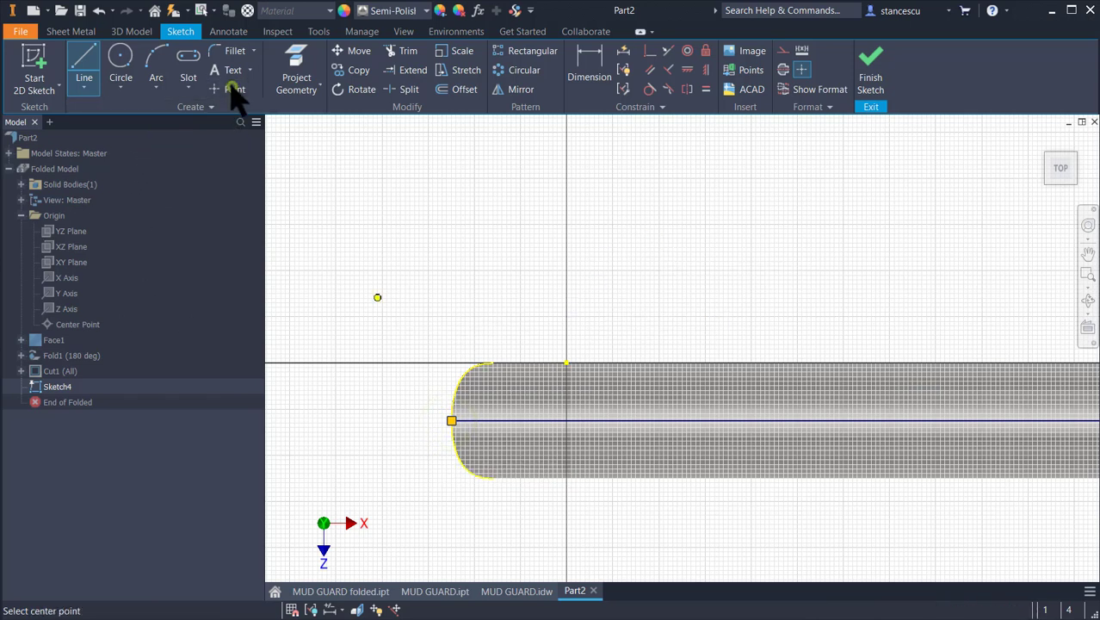
click(762, 420)
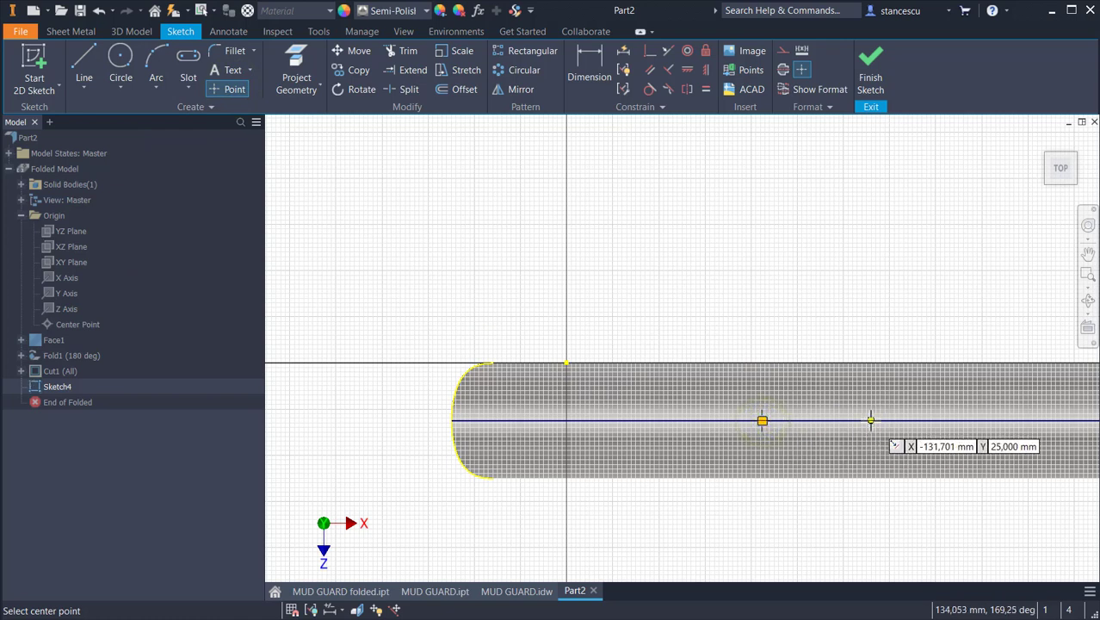
click(870, 420)
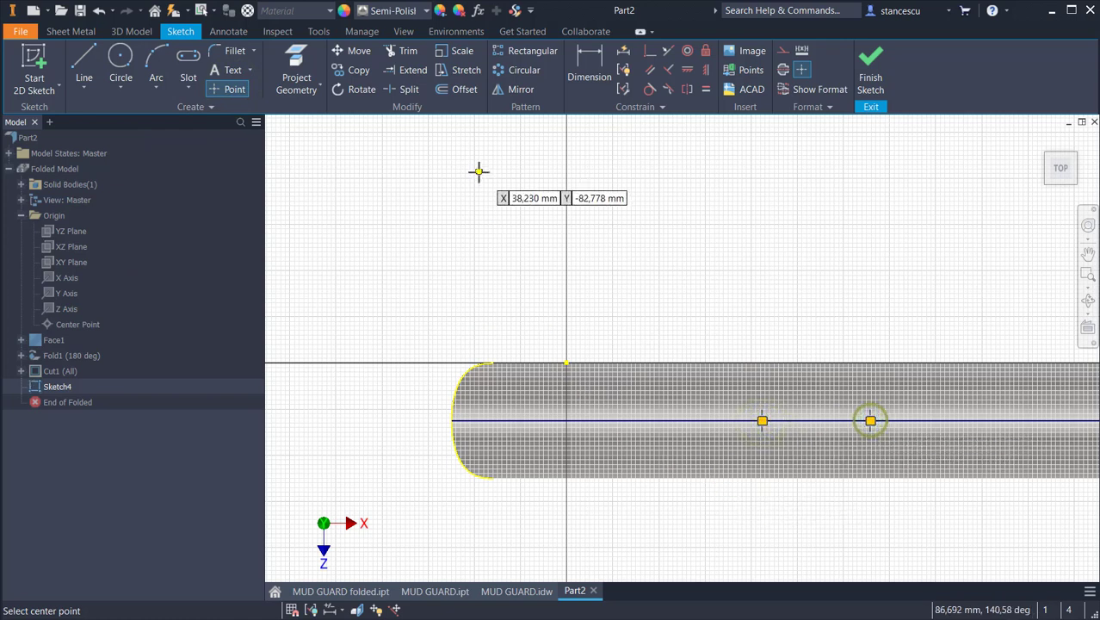
- Dimension the spacing between the two hole centre points as 20 mm
click(587, 73)
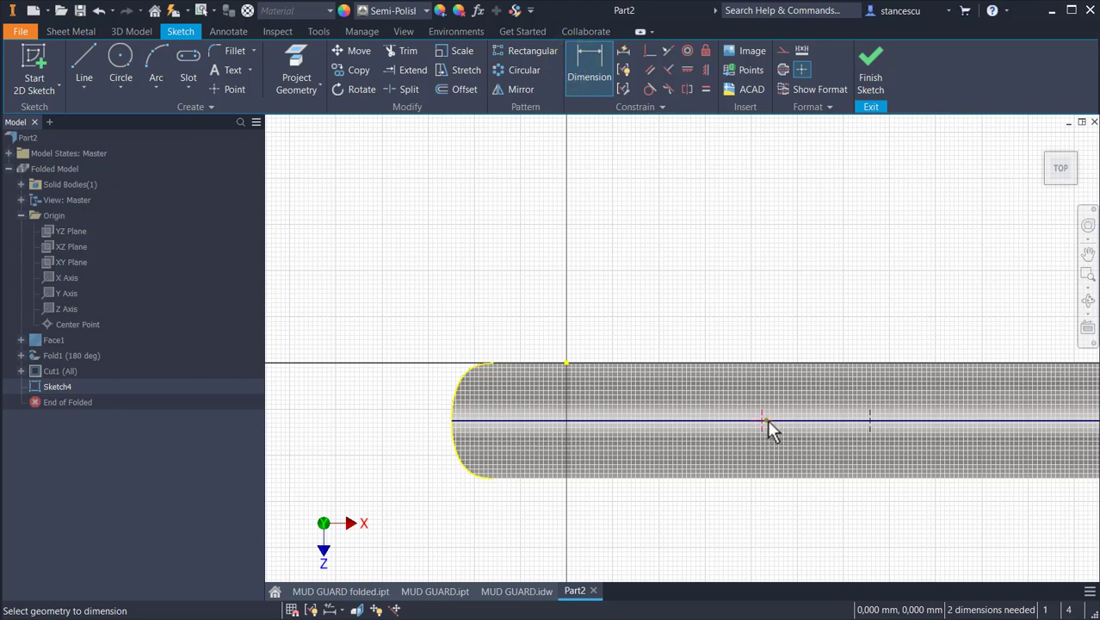
click(765, 420)
click(864, 416)
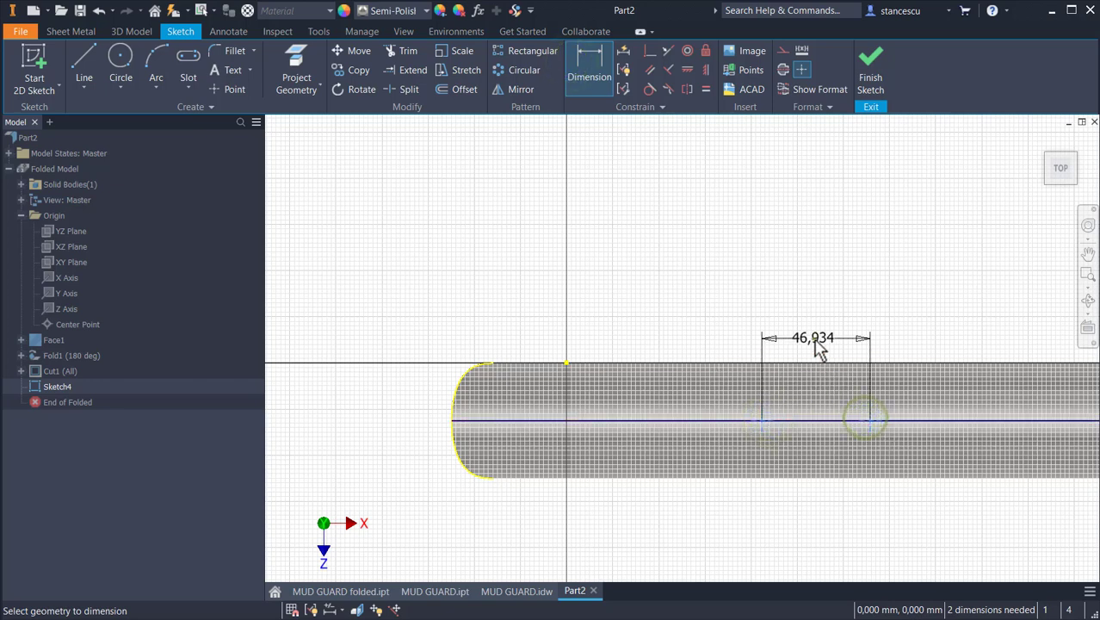
click(817, 344)
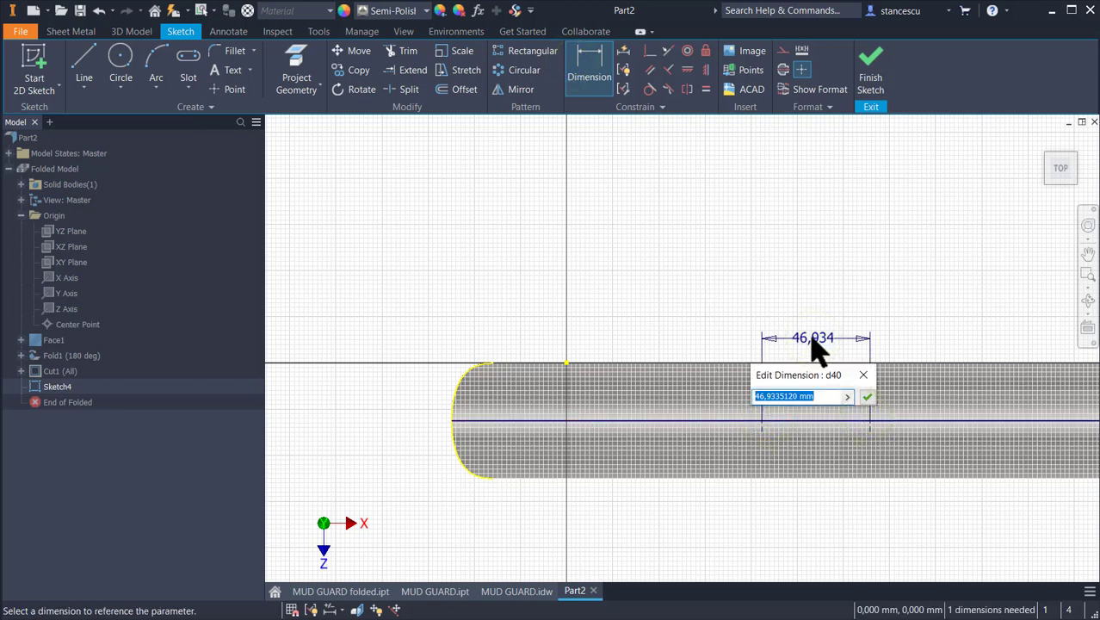
text(20)
key(Return)
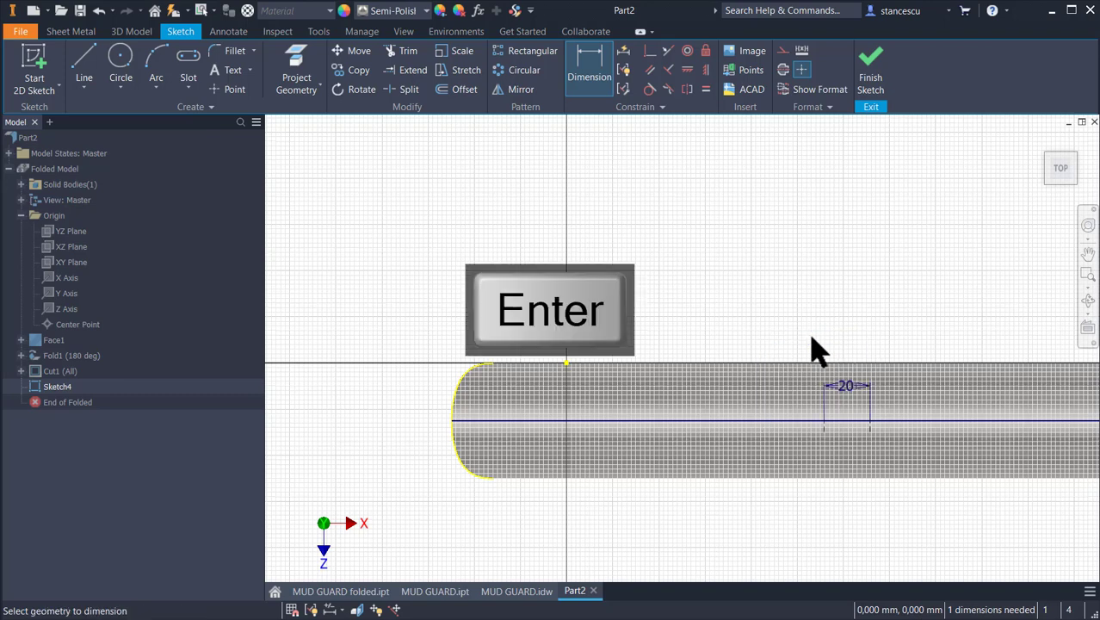
- Dimension the nearer hole point 115 mm from the line's endpoint at the curved end, and finish the sketch
click(822, 421)
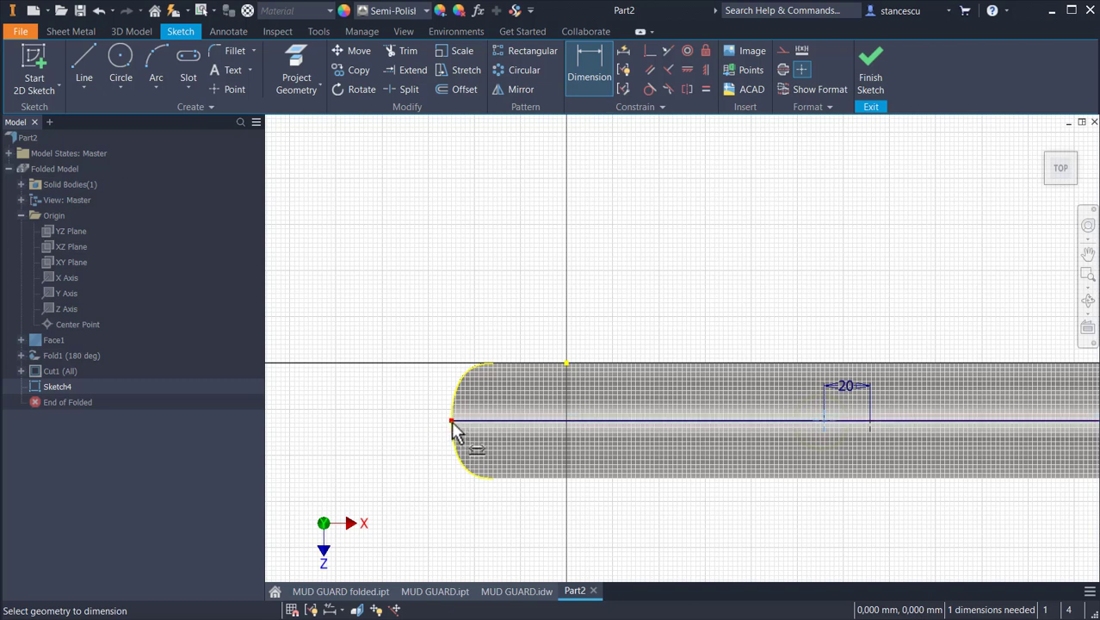
click(452, 422)
click(647, 253)
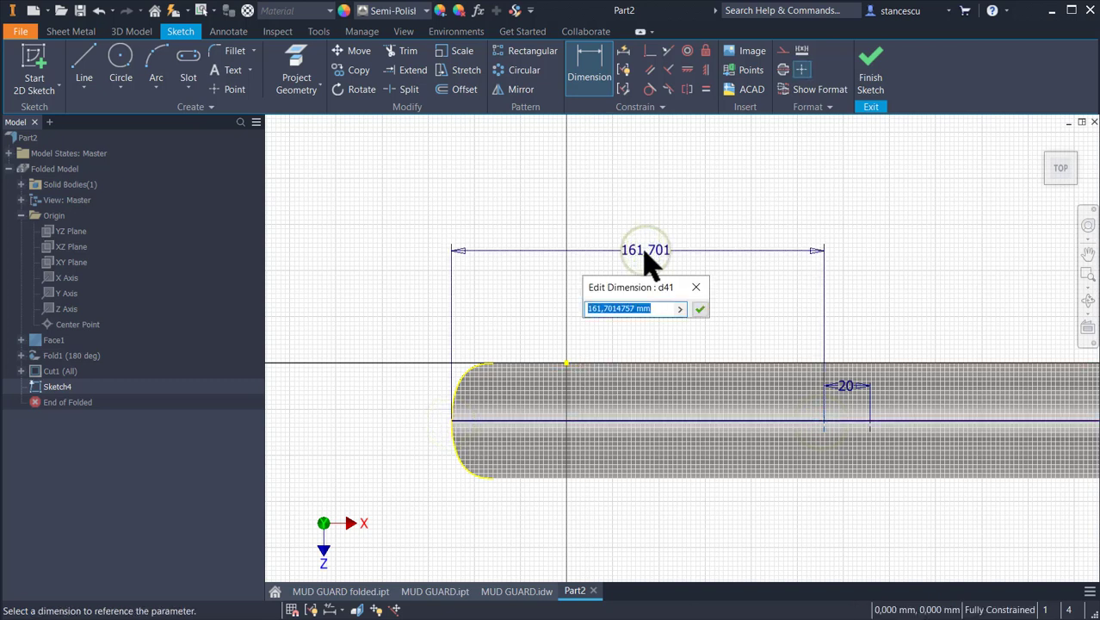
text(115)
key(Return)
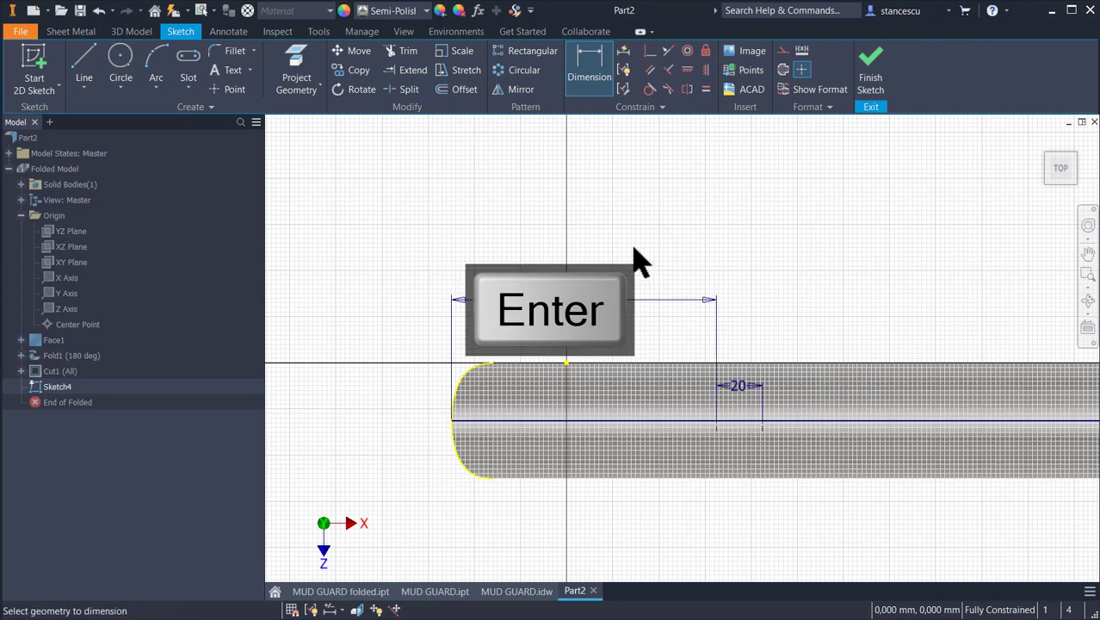
click(870, 69)
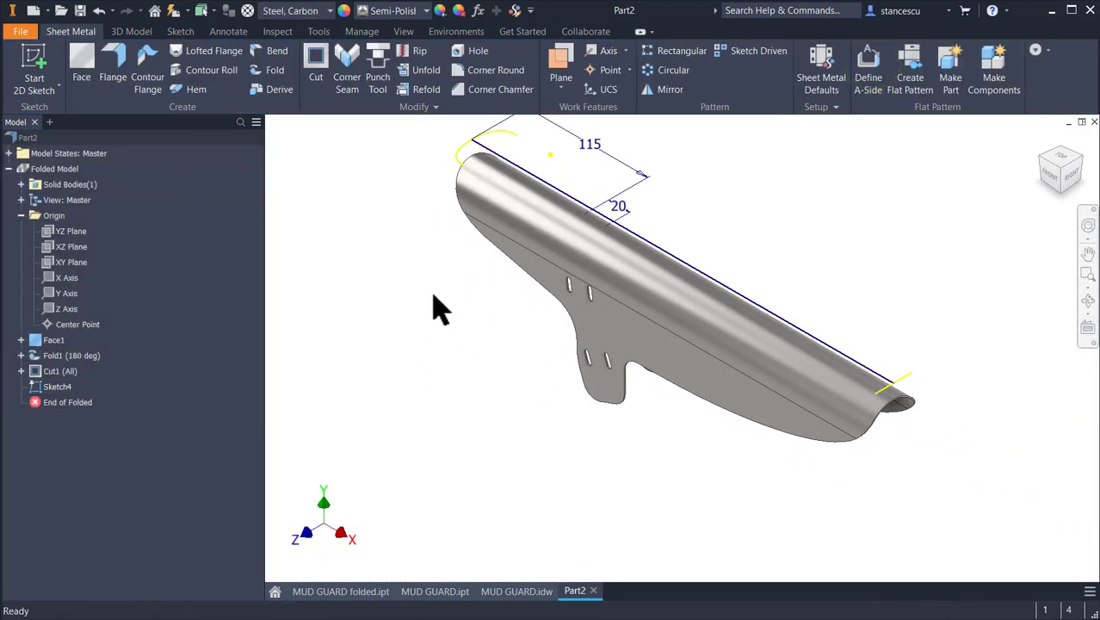
- Create 4 mm through-all holes at the two sketch points, and check them against the top view in the MUD GUARD drawing
click(458, 51)
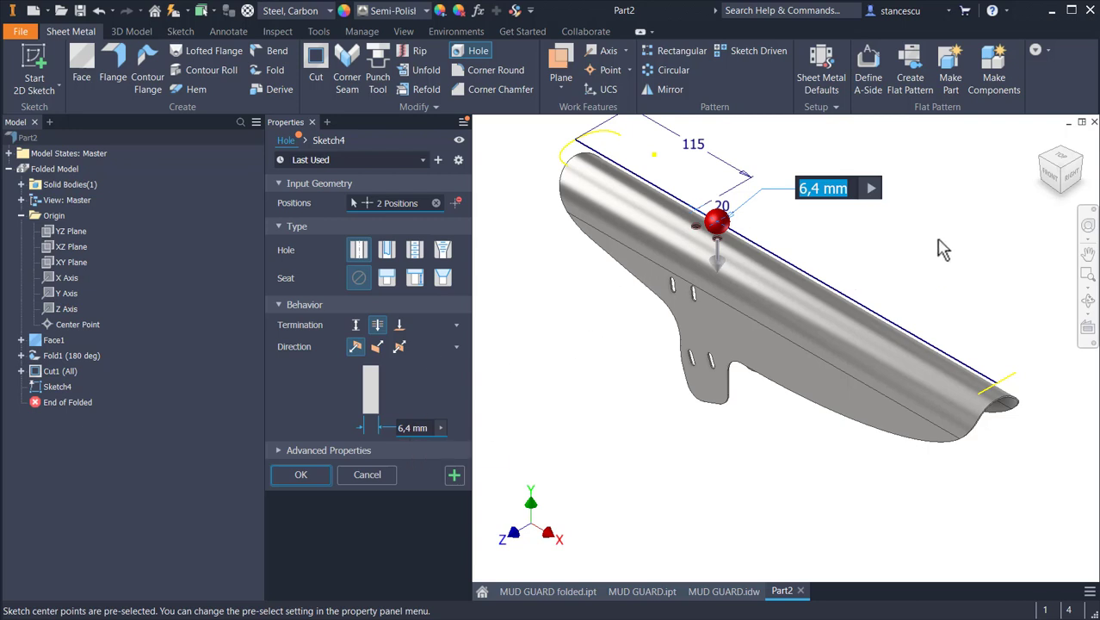
key(BackSpace)
text(4)
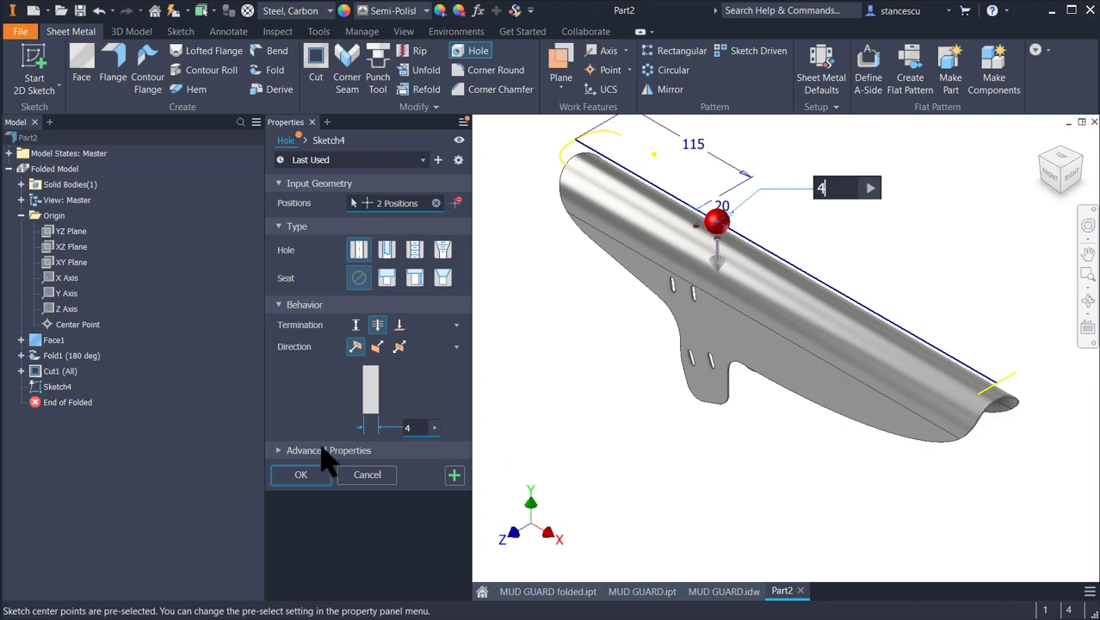
click(303, 478)
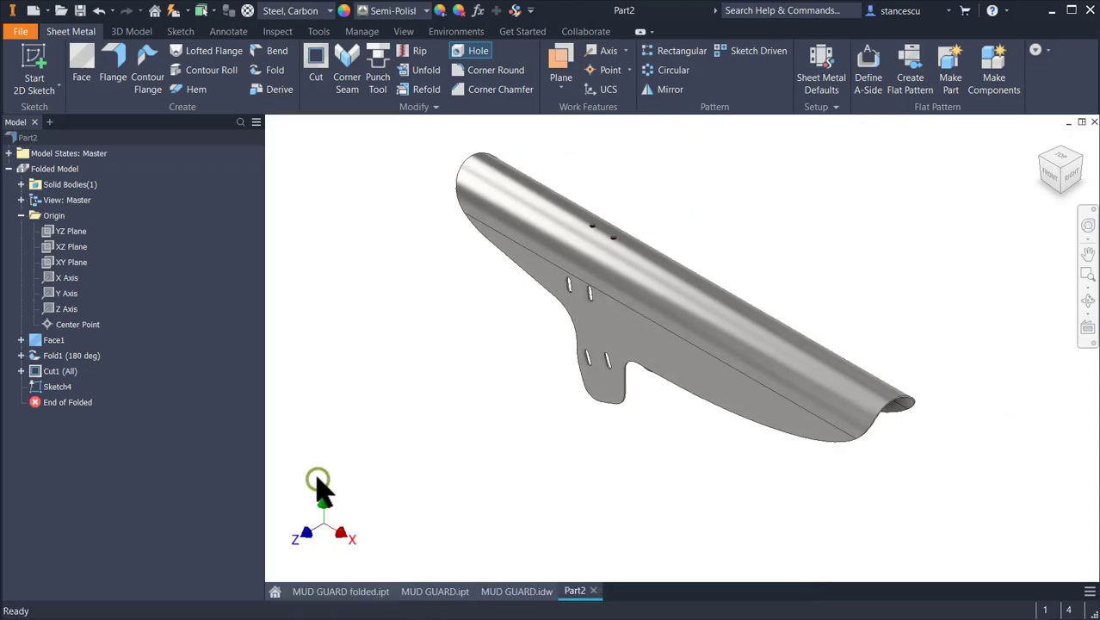
click(501, 594)
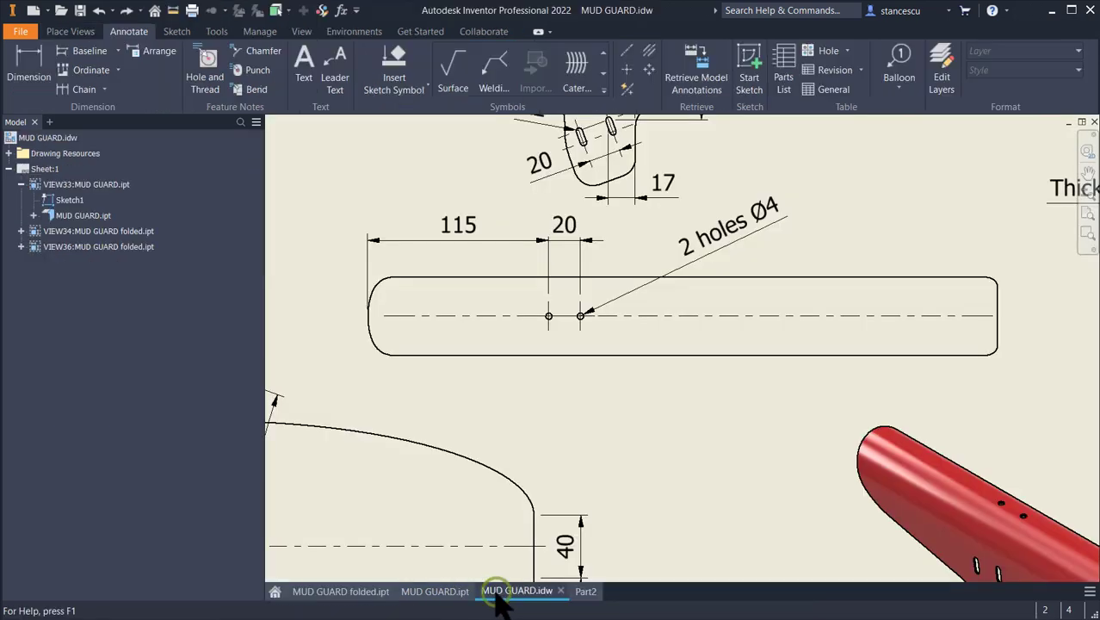
drag(688, 267, 773, 252)
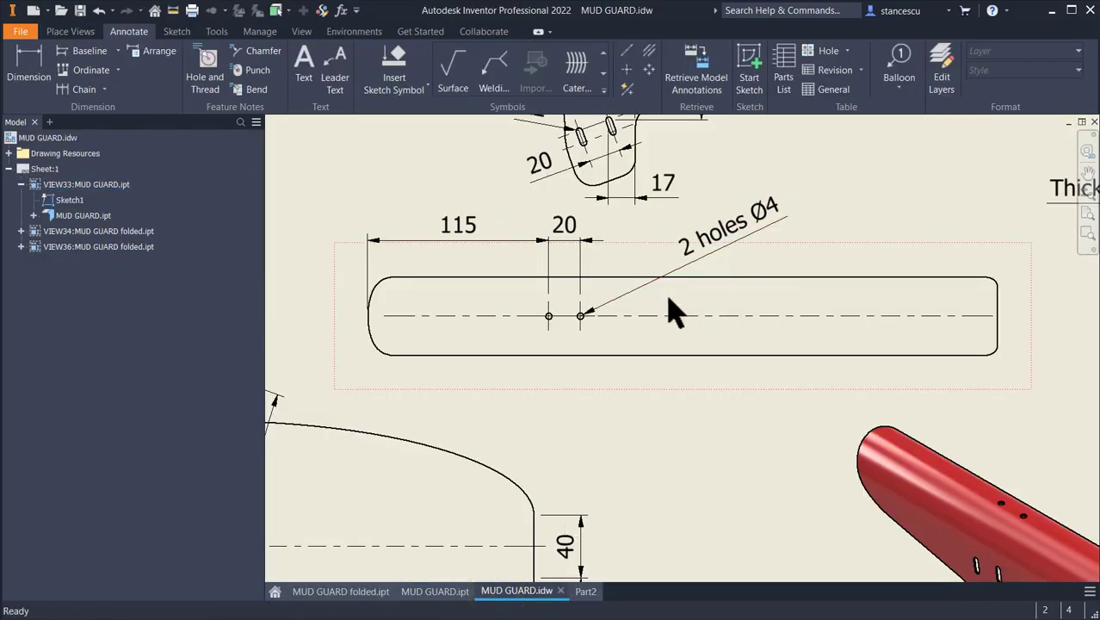
click(585, 590)
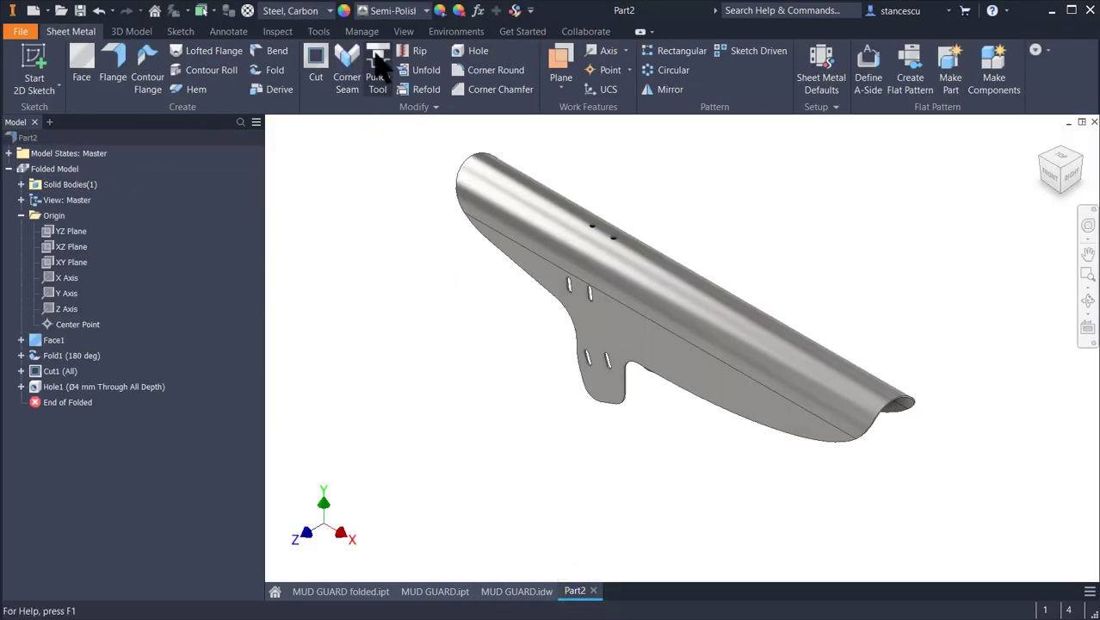
- Change the part's appearance to Red
click(401, 13)
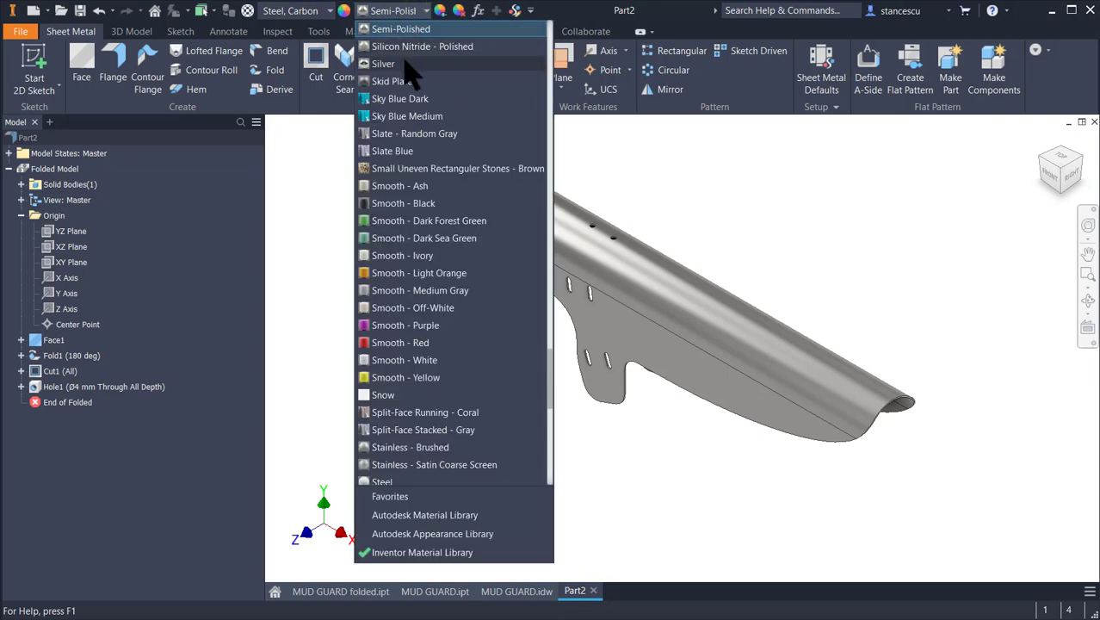
scroll(414, 75, up, 4)
click(383, 29)
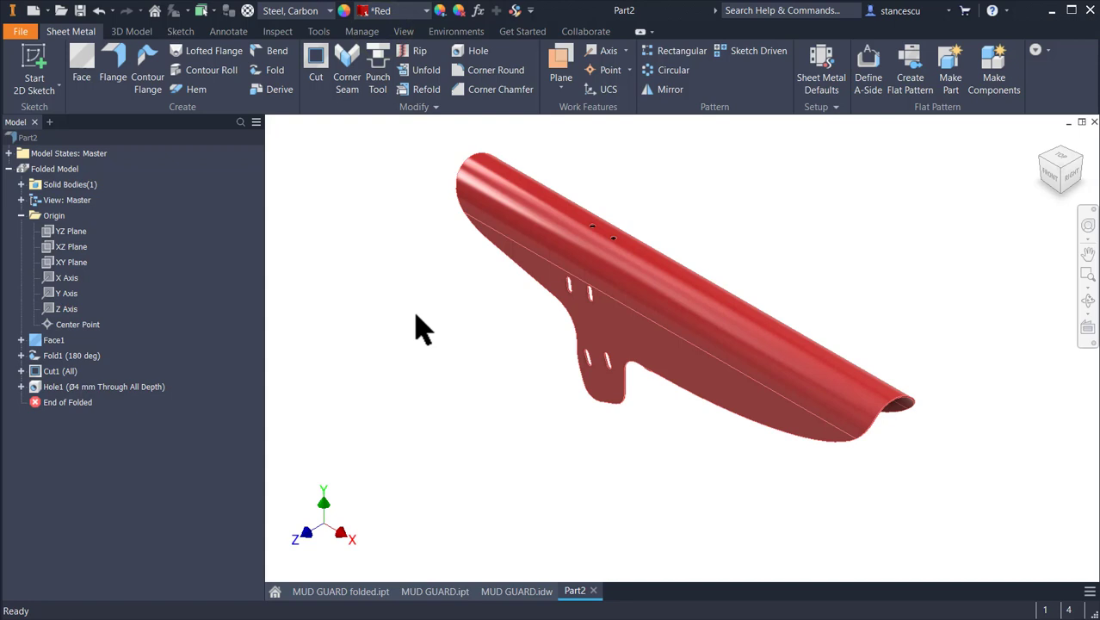
- Update the physical properties in Part2's iProperties and copy the volume value
click(29, 140)
right_click(29, 139)
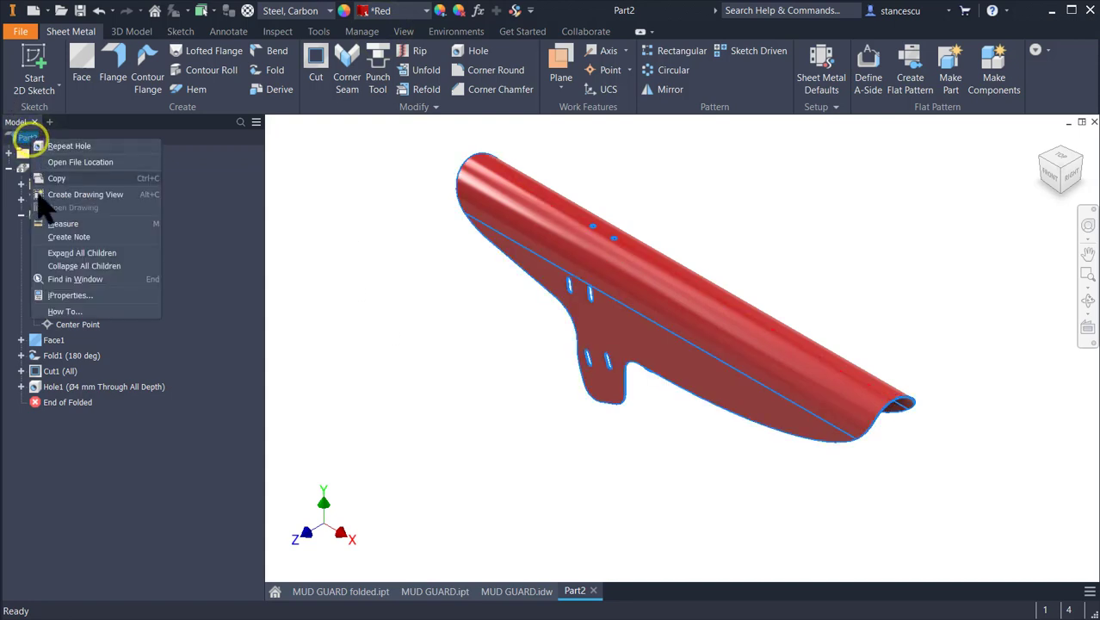
click(89, 295)
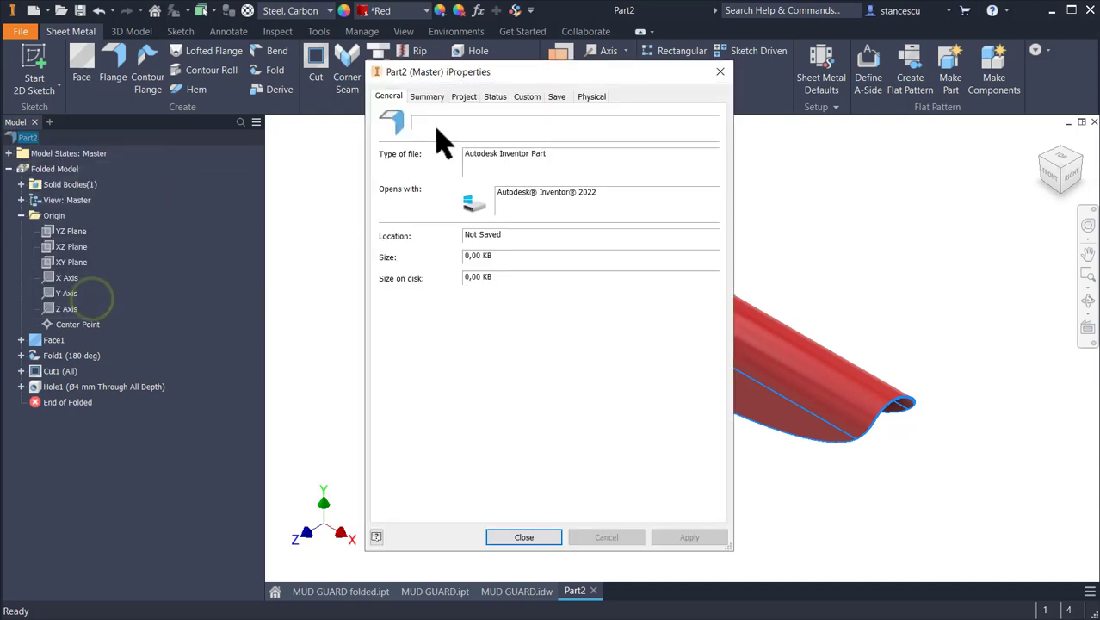
click(588, 98)
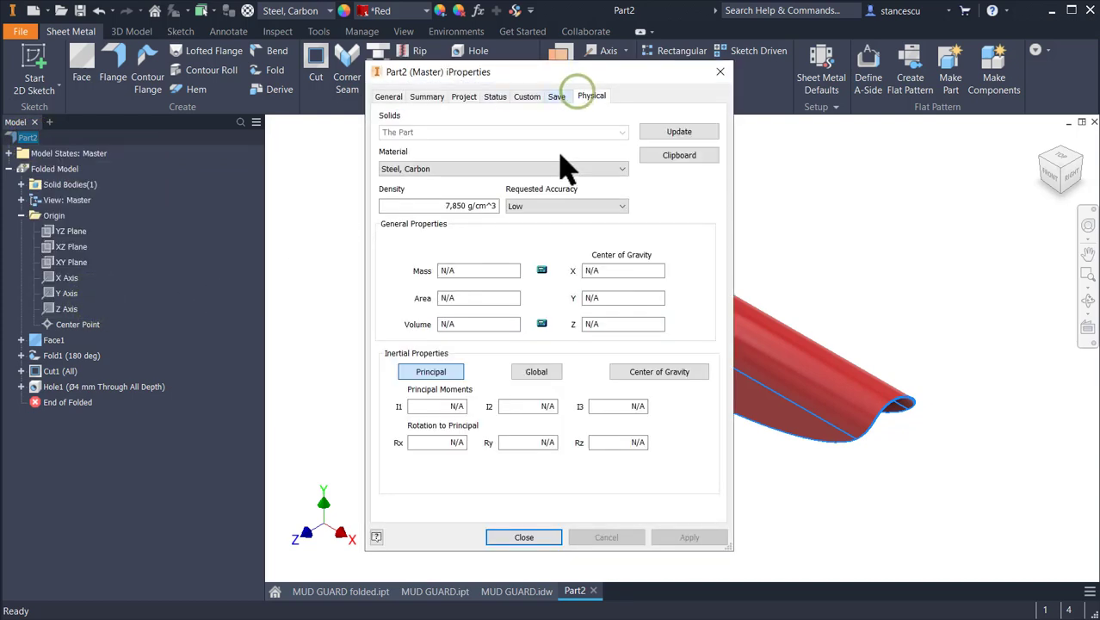
click(679, 133)
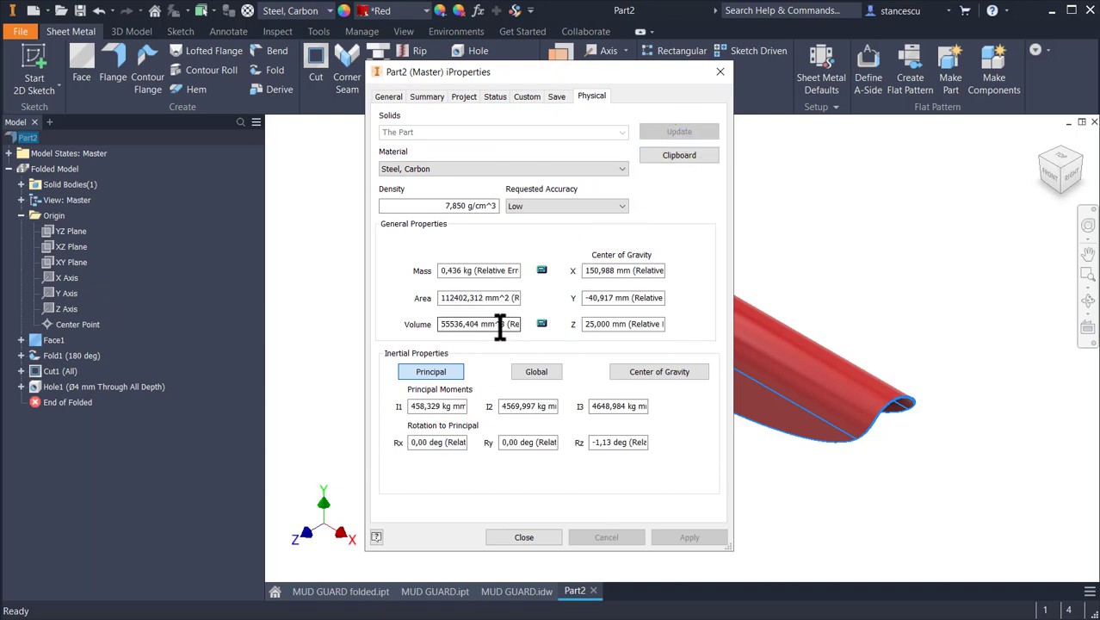
drag(504, 325, 443, 325)
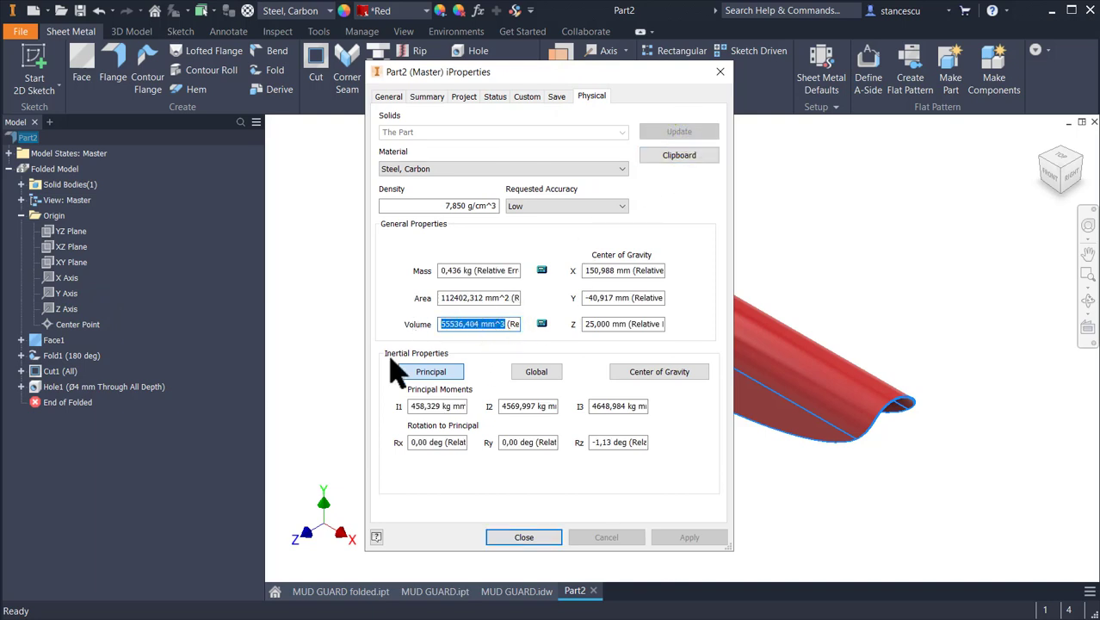
key(ctrl+c)
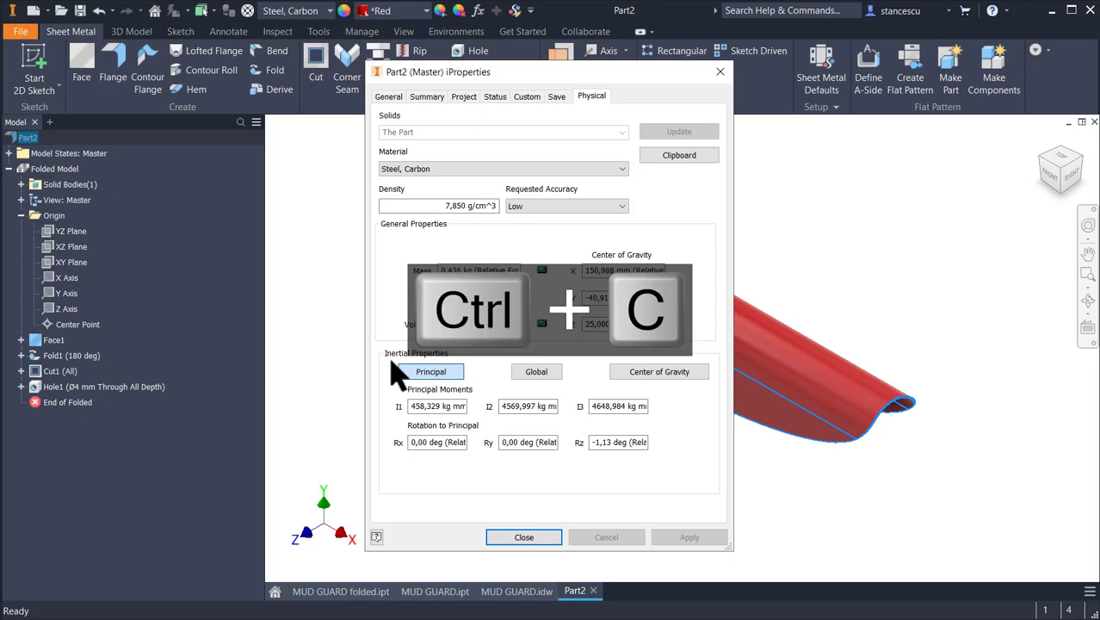
- Compare the copied volume with the MUD GUARD drawing's volume note by pasting it alongside, discard the text edit, and show the whole sheet
click(525, 536)
click(522, 590)
middle_drag(741, 524, 321, 161)
click(633, 460)
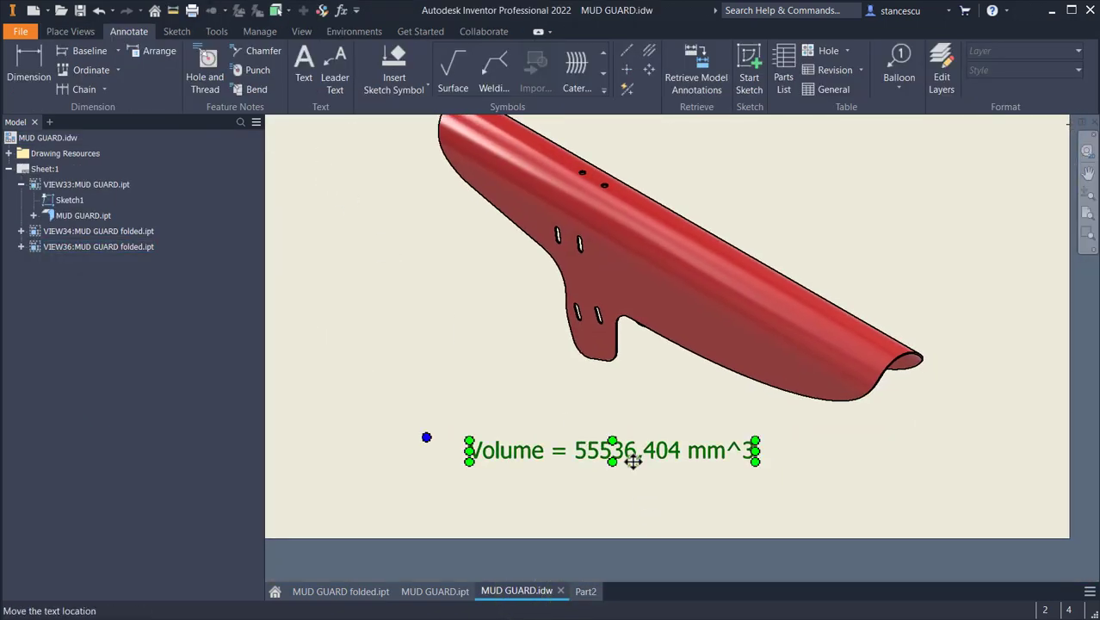
double_click(634, 461)
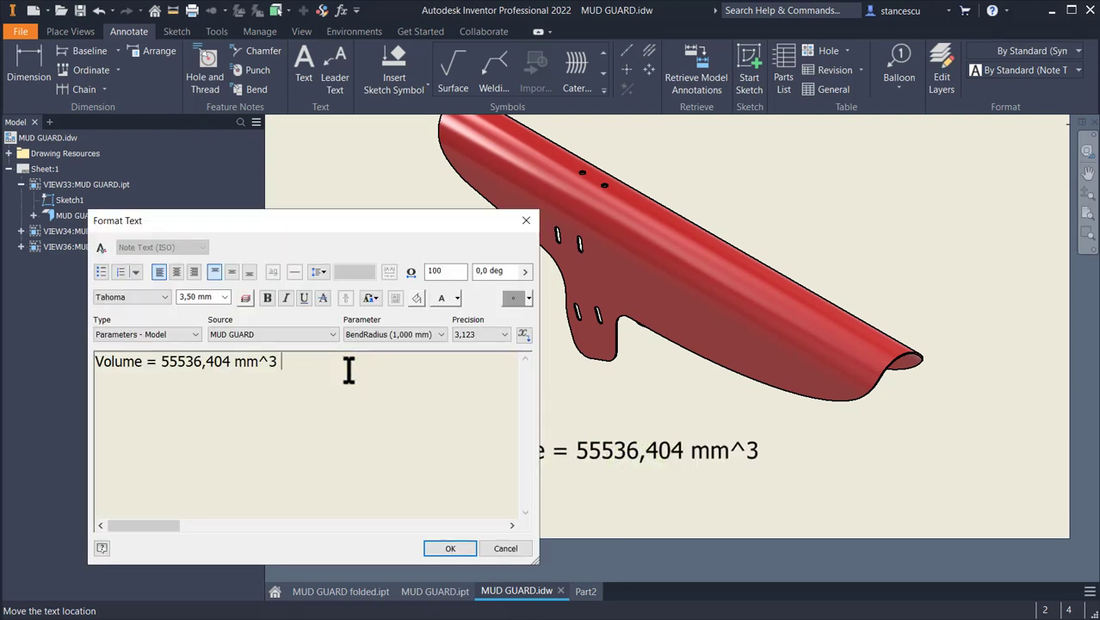
key(ctrl+v)
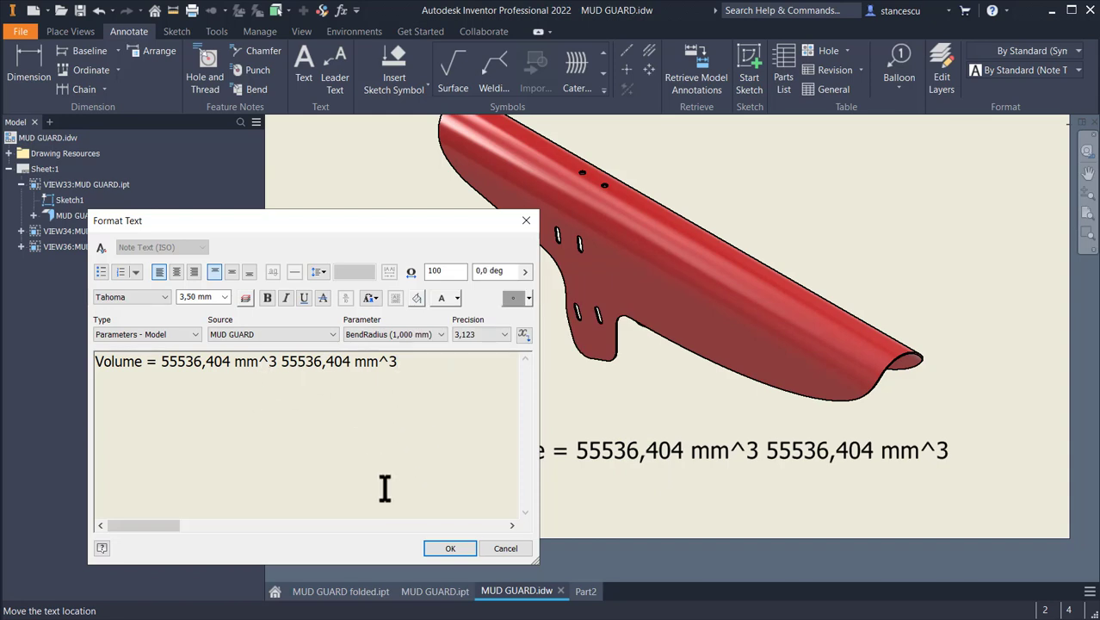
click(506, 548)
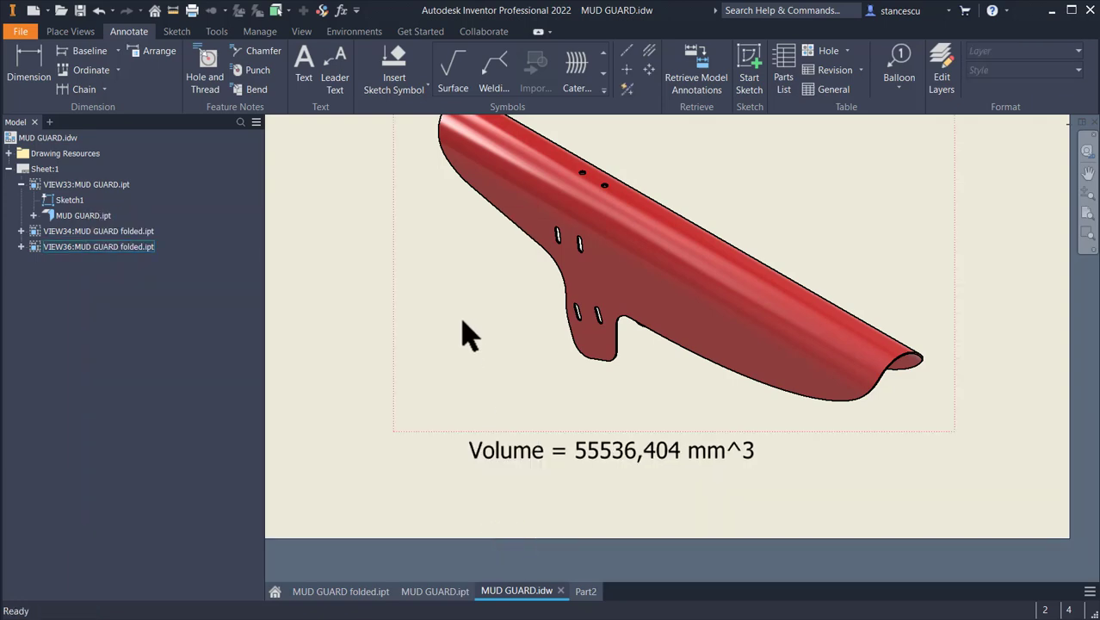
key(Home)
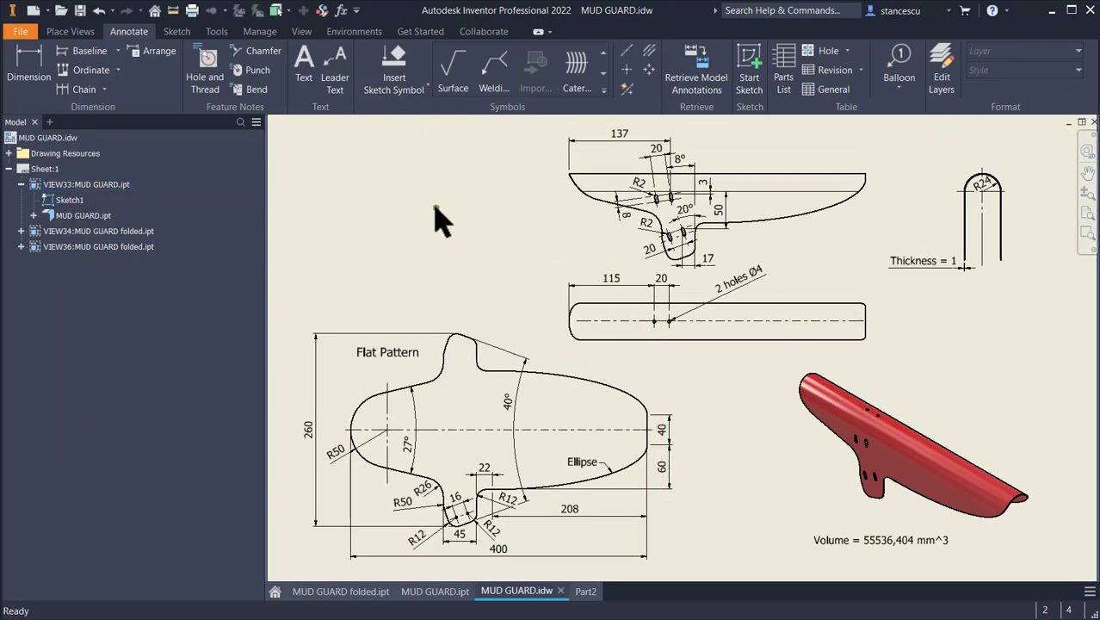
click(435, 208)
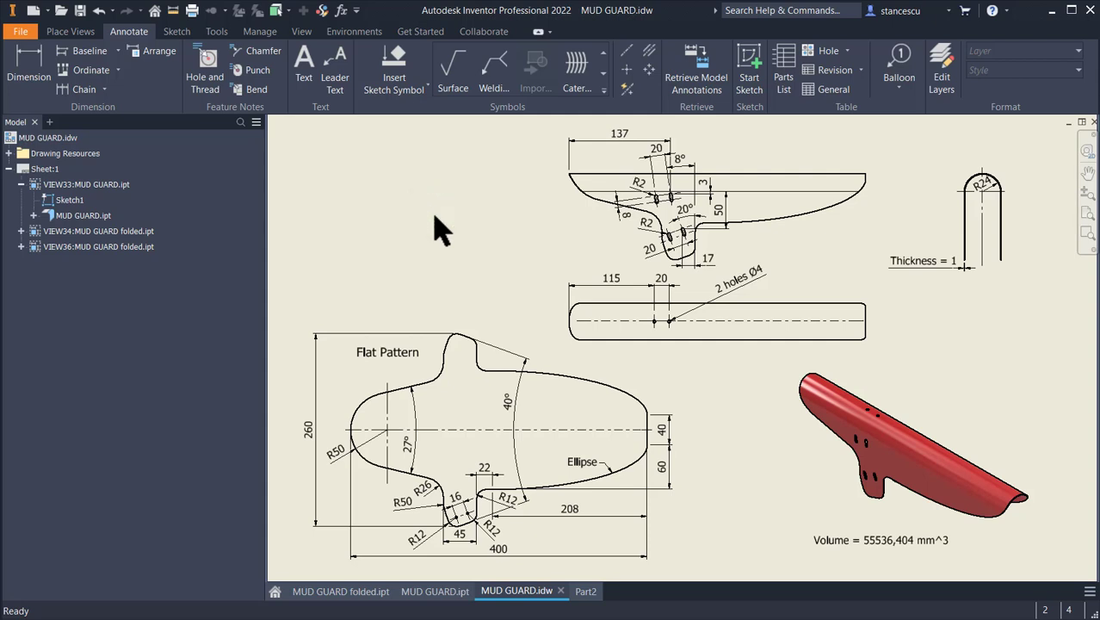